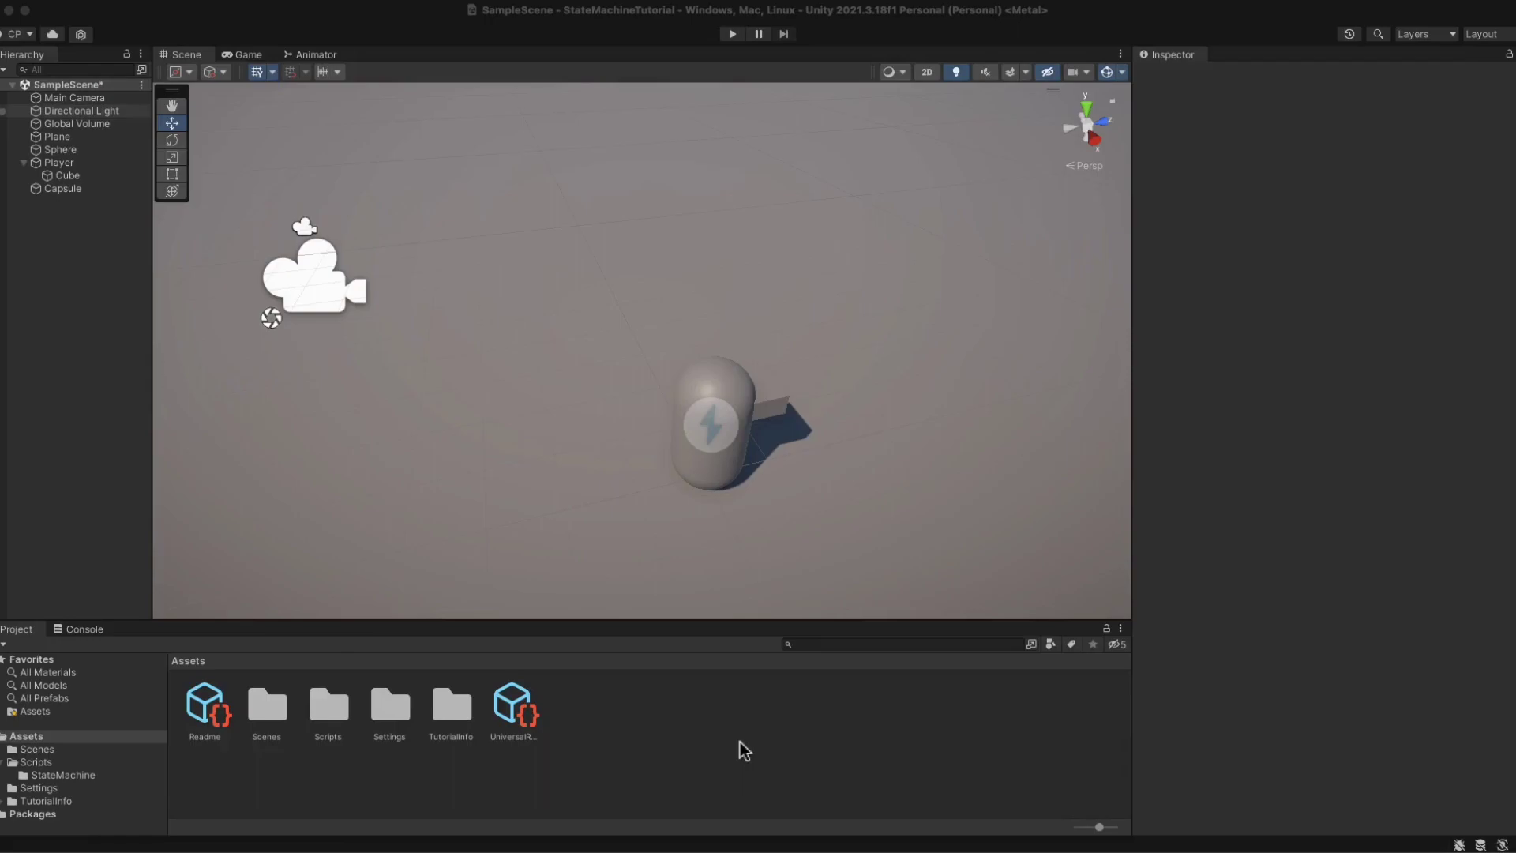
Open the PlayerRunningState script from the Scripts/StateMachine folder in Visual Studio Code.
{"action": "double_click", "coordinate": [341, 722]}
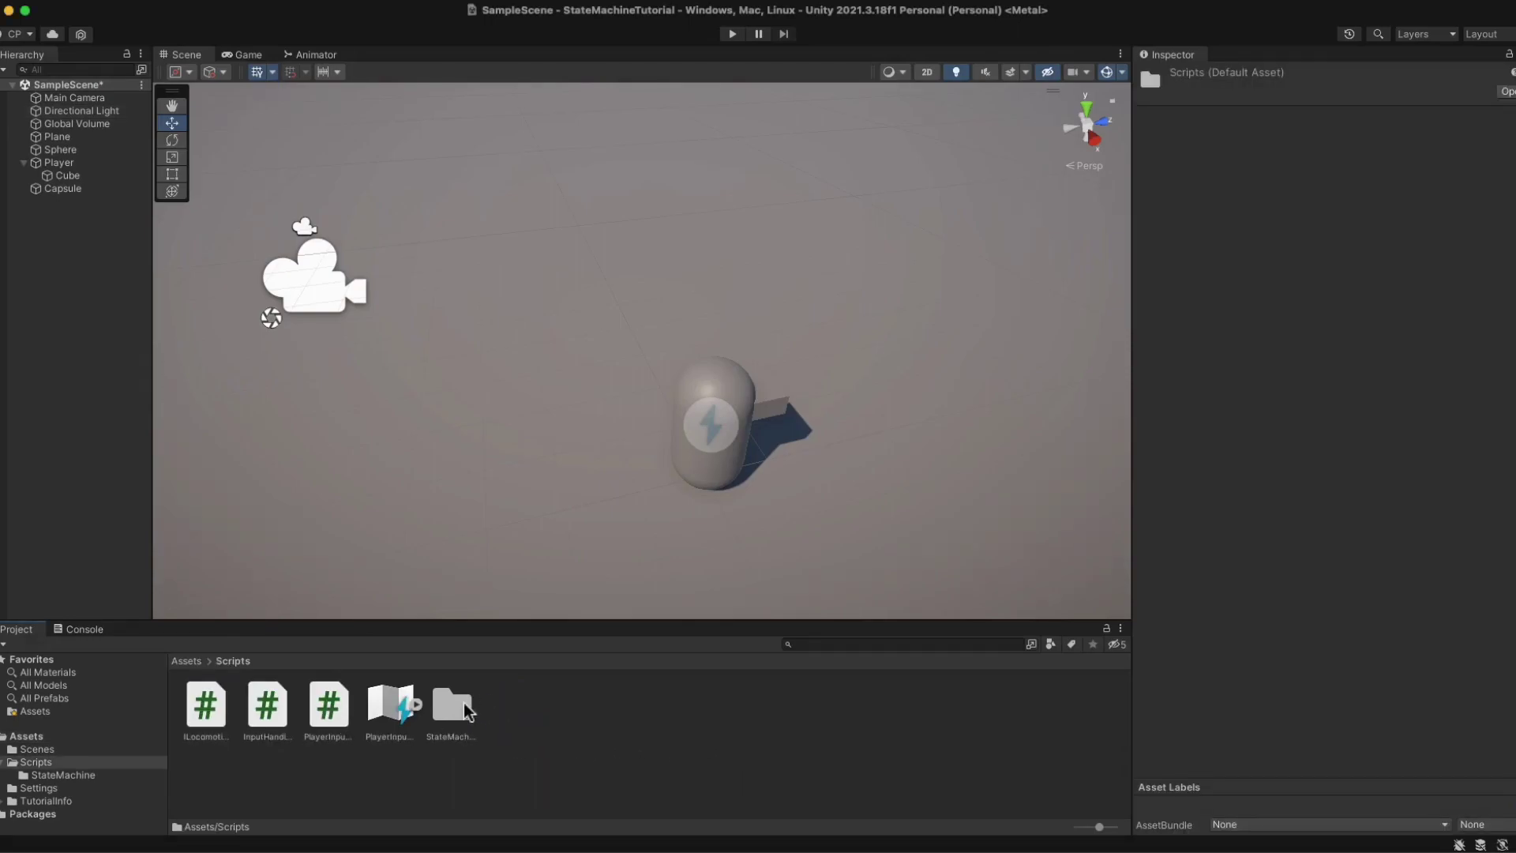
{"action": "double_click", "coordinate": [453, 706]}
{"action": "double_click", "coordinate": [329, 705]}
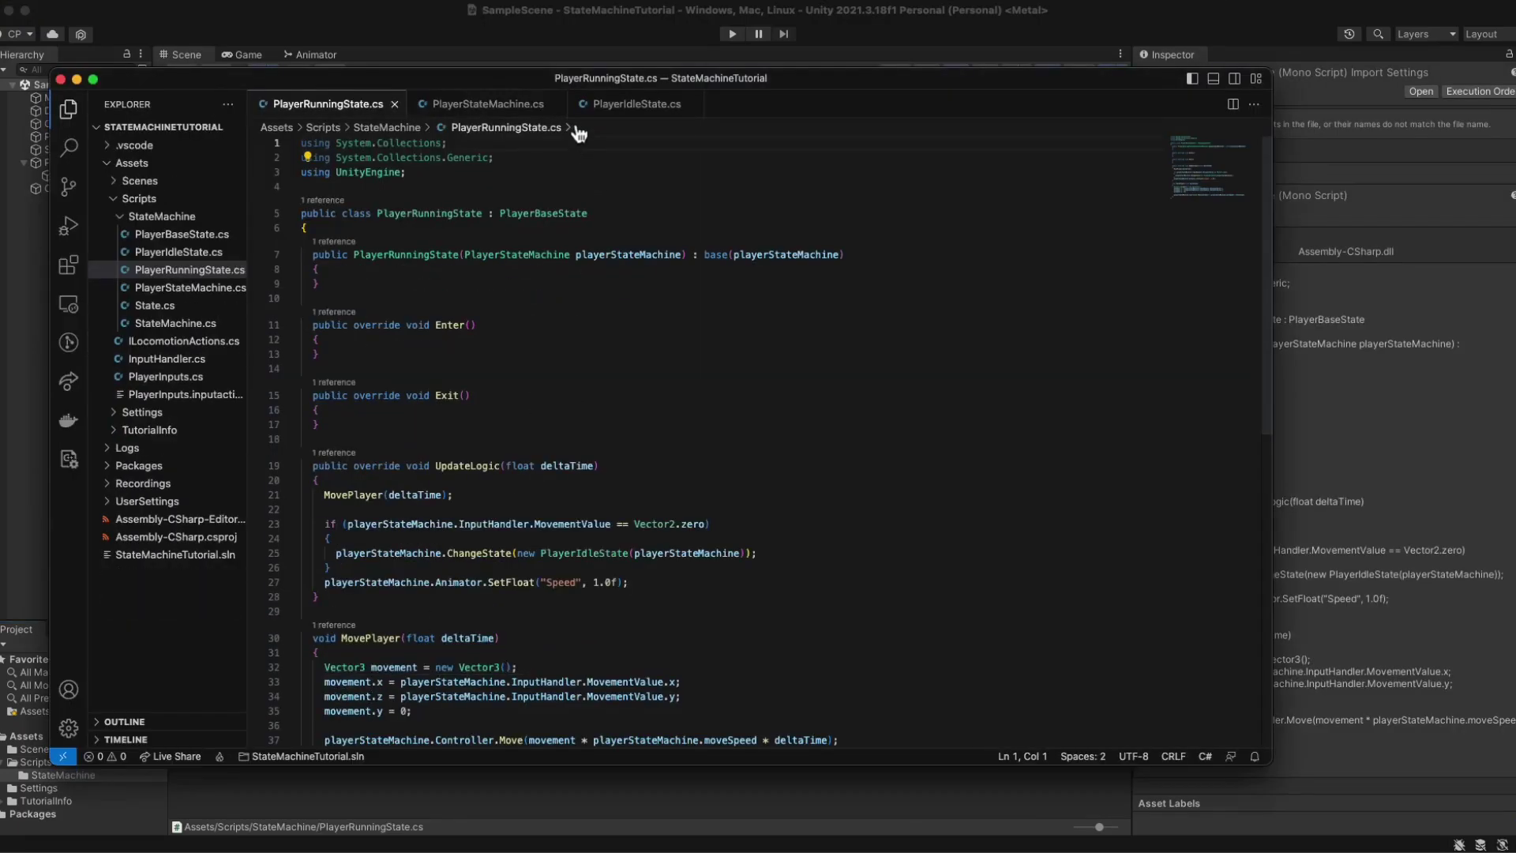
Close the PlayerStateMachine.cs and PlayerIdleState.cs files and maximize the code editor window.
{"action": "left_click", "coordinate": [554, 104]}
{"action": "left_click", "coordinate": [543, 104]}
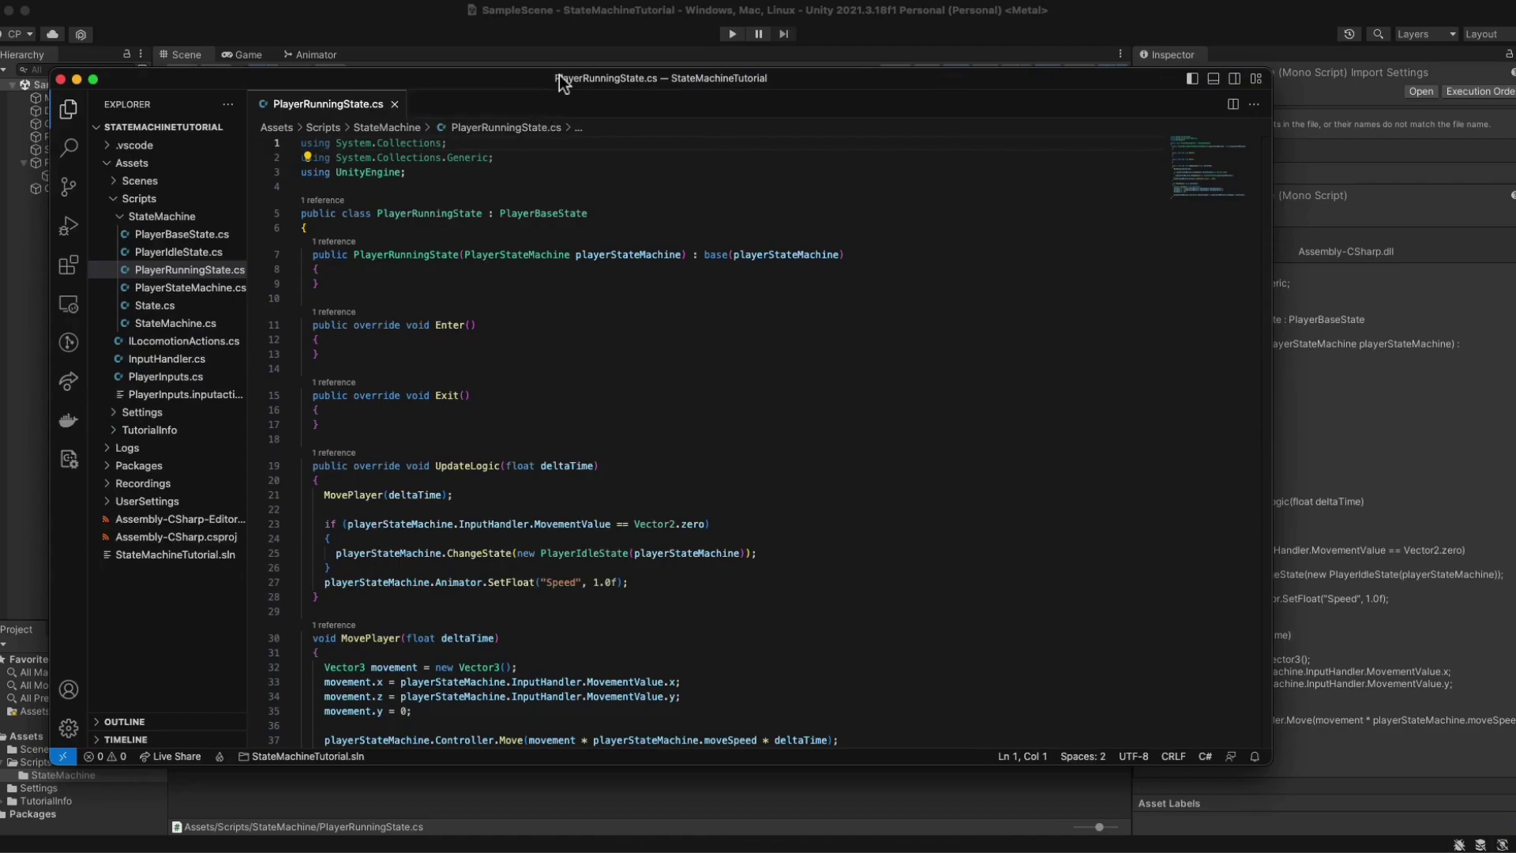
{"action": "double_click", "coordinate": [560, 77]}
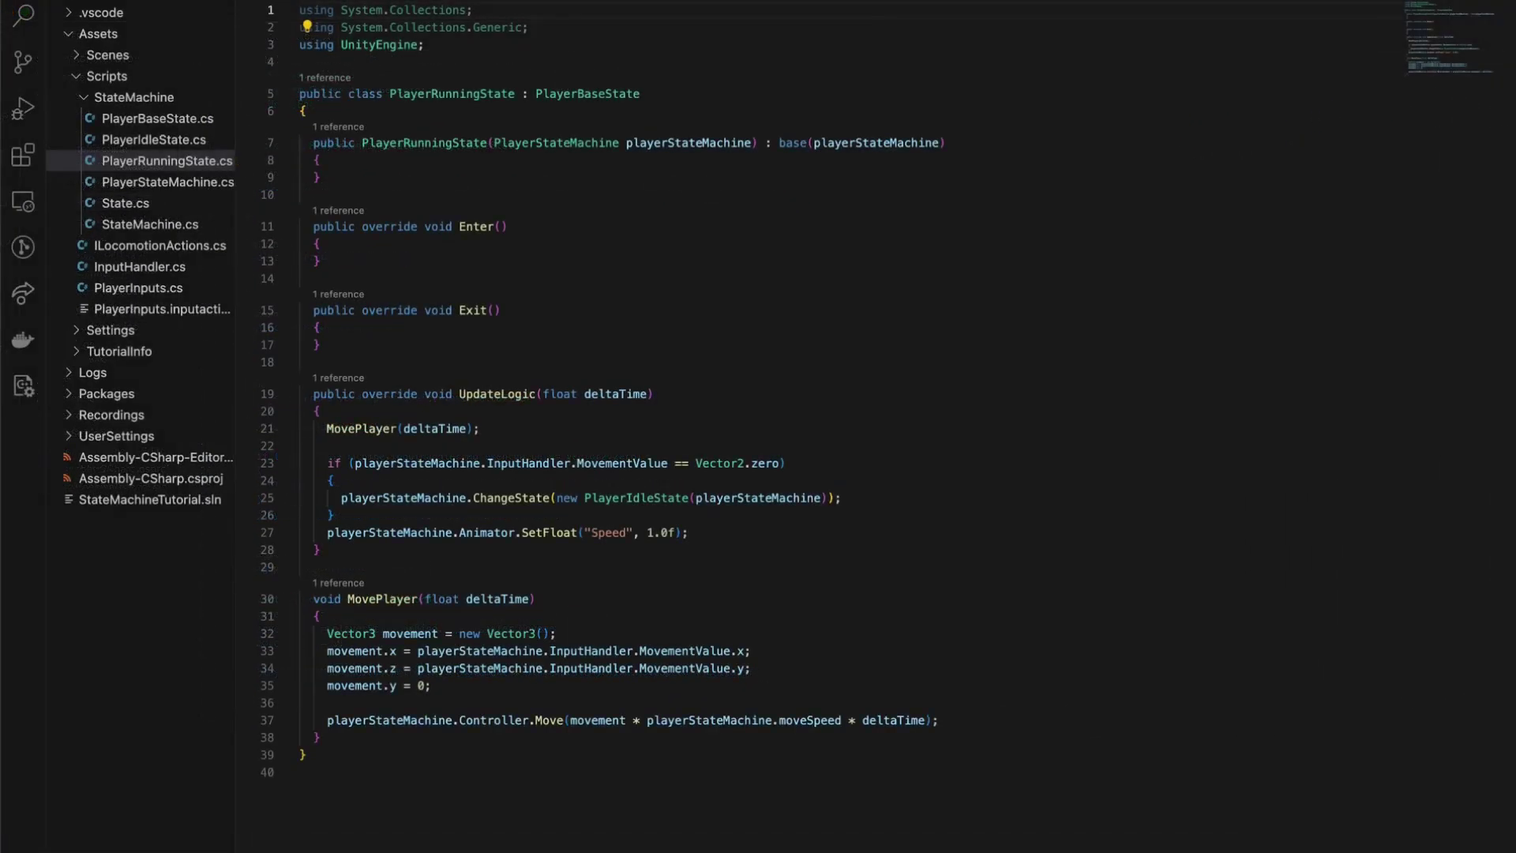
Add an empty void ApplyRotation() method between UpdateLogic and MovePlayer.
{"action": "left_click", "coordinate": [724, 311]}
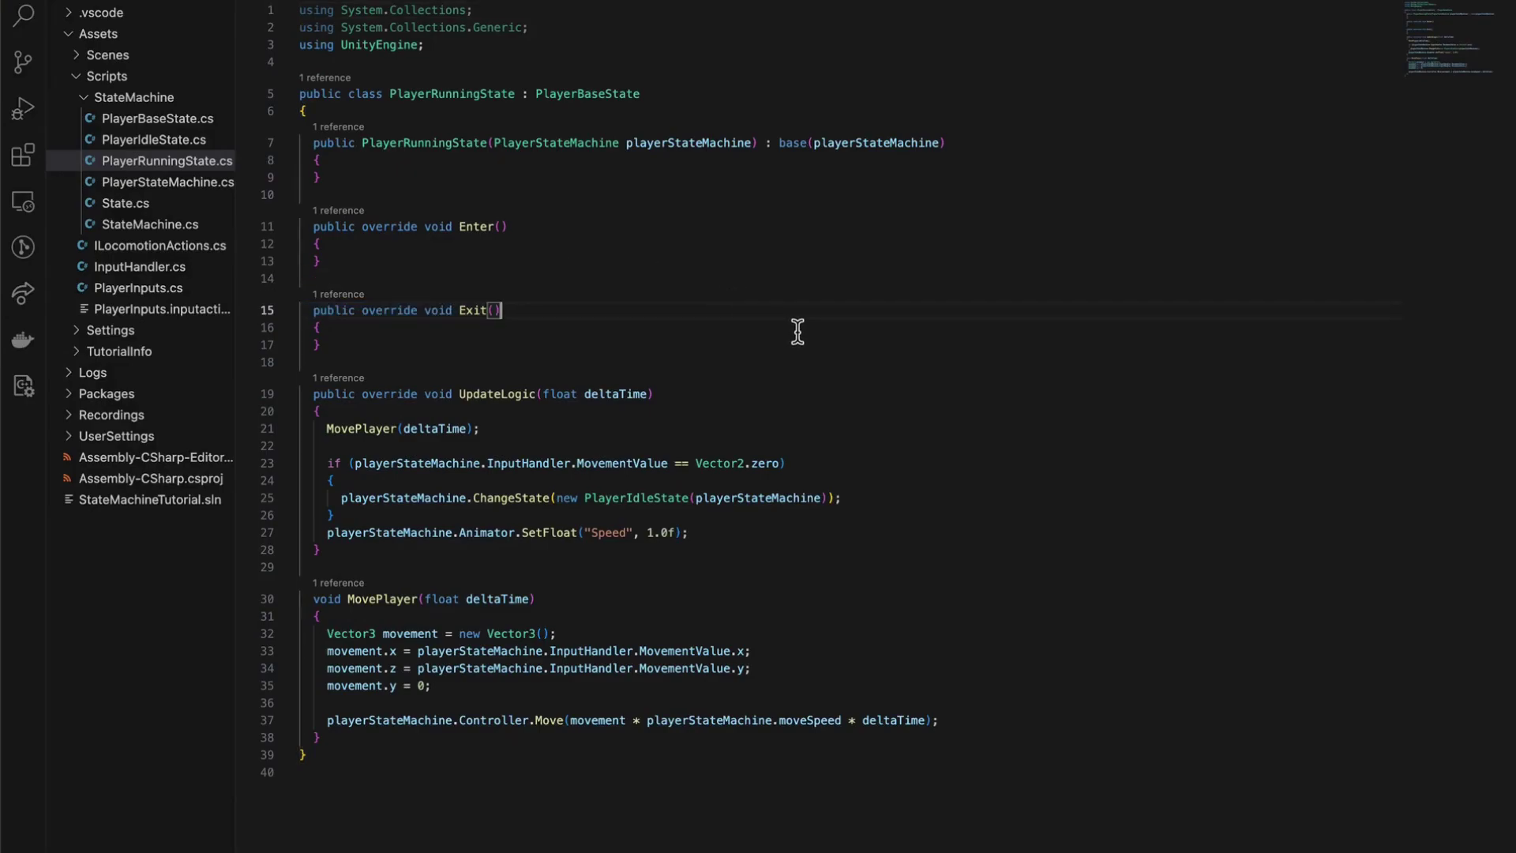
{"action": "left_click", "coordinate": [503, 533]}
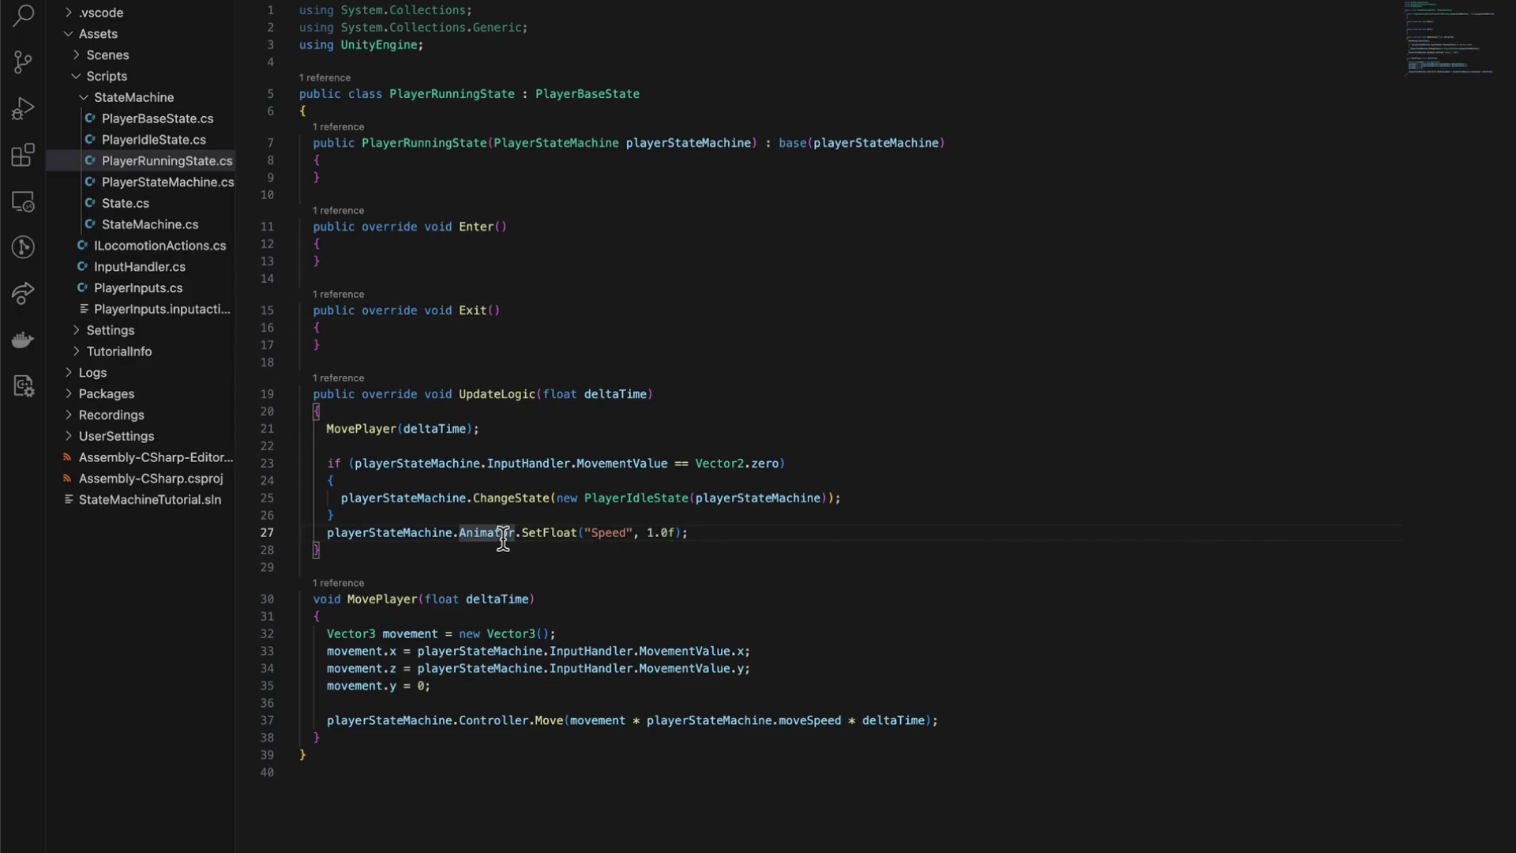
{"action": "key", "text": "Down"}
{"action": "key", "text": "Return"}
{"action": "key", "text": "Return"}
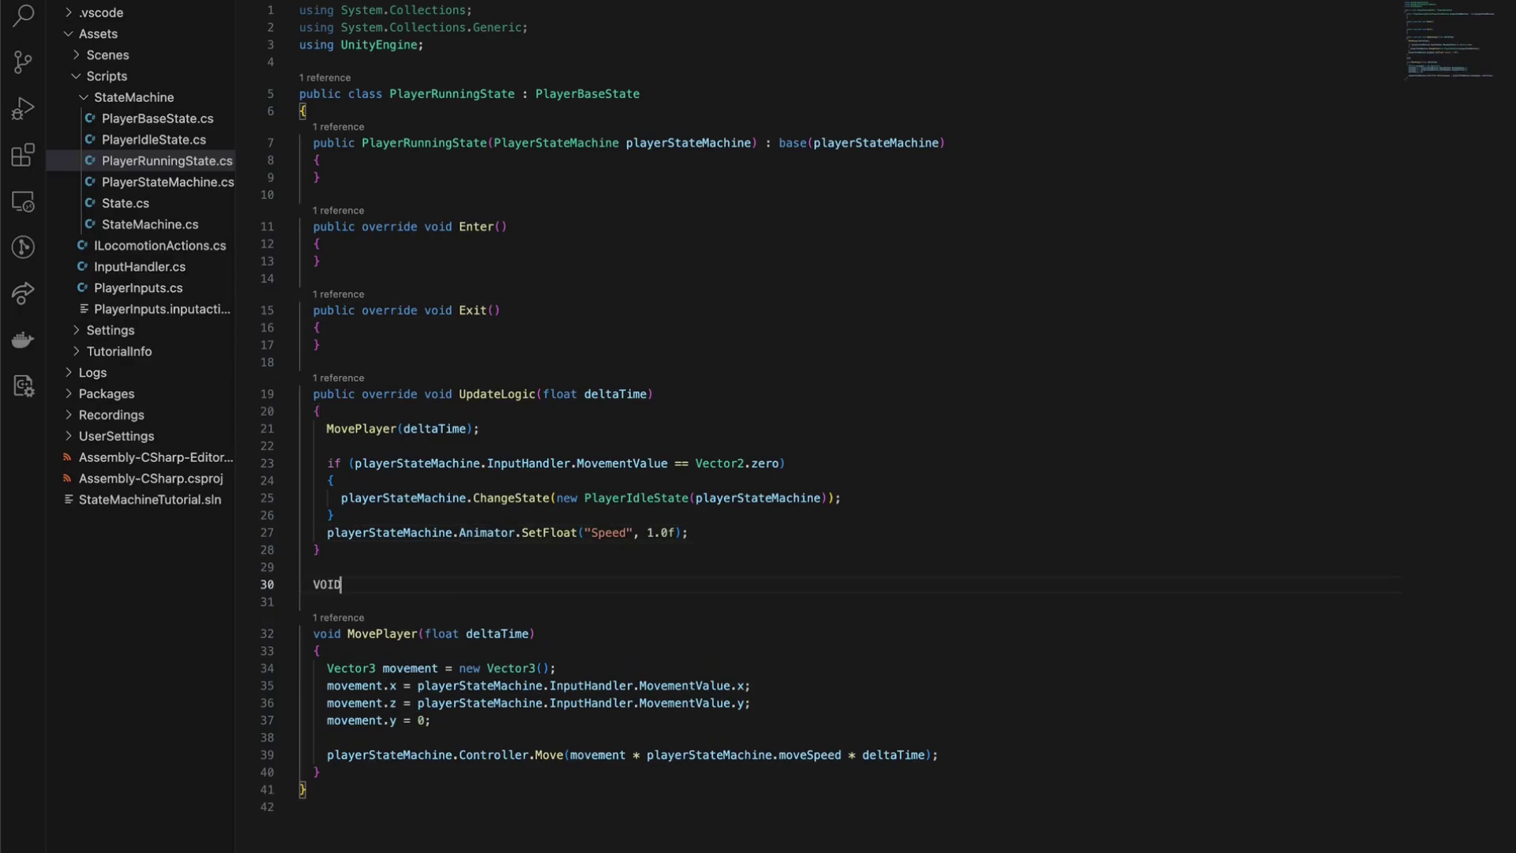
{"action": "type", "text": "void Applyu"}
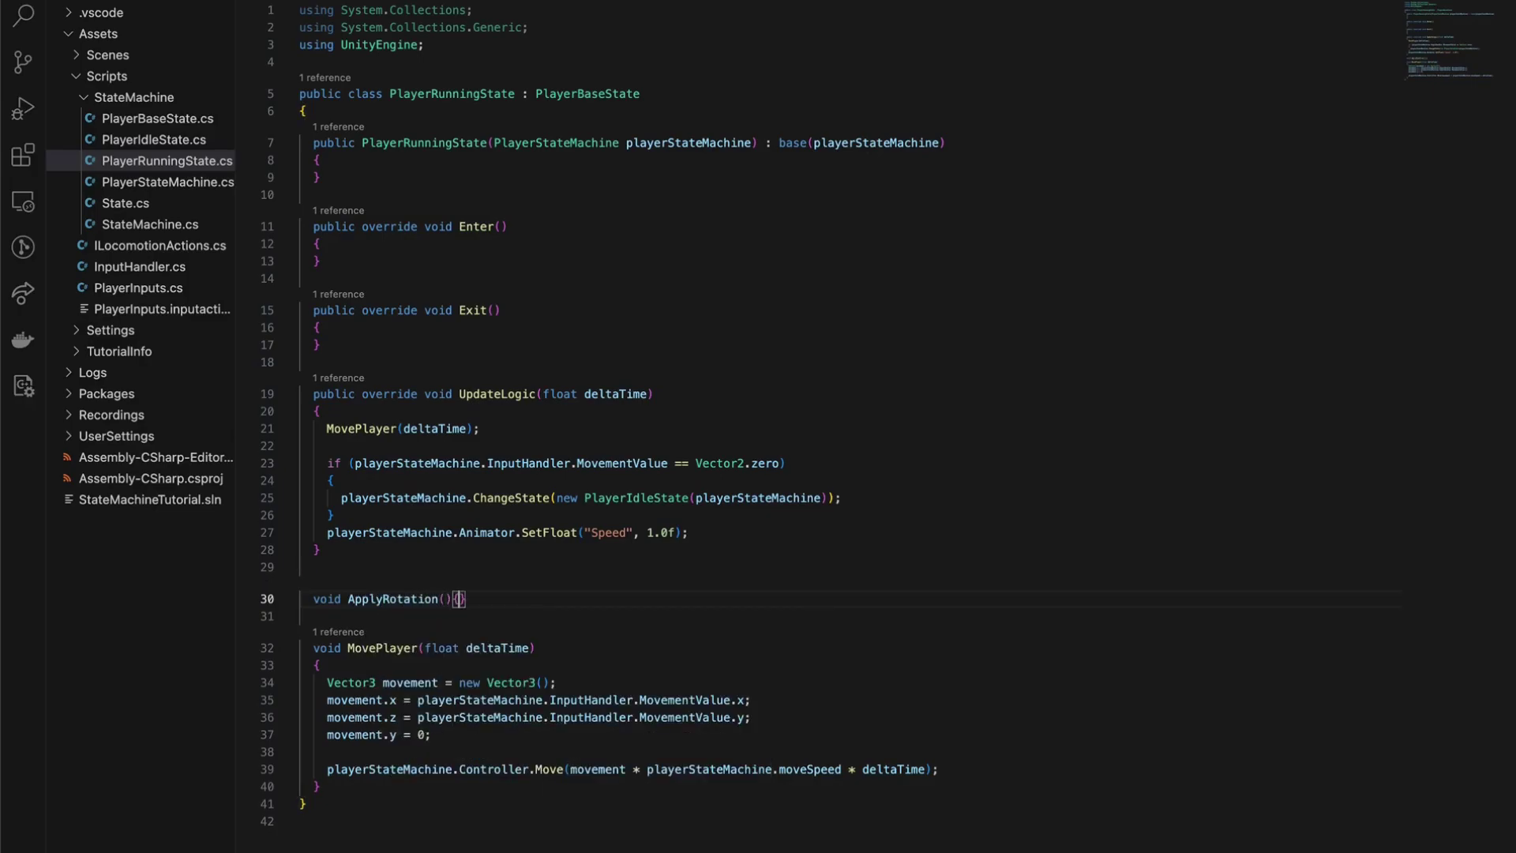
{"action": "key", "text": "Return"}
{"action": "key", "text": "Return"}
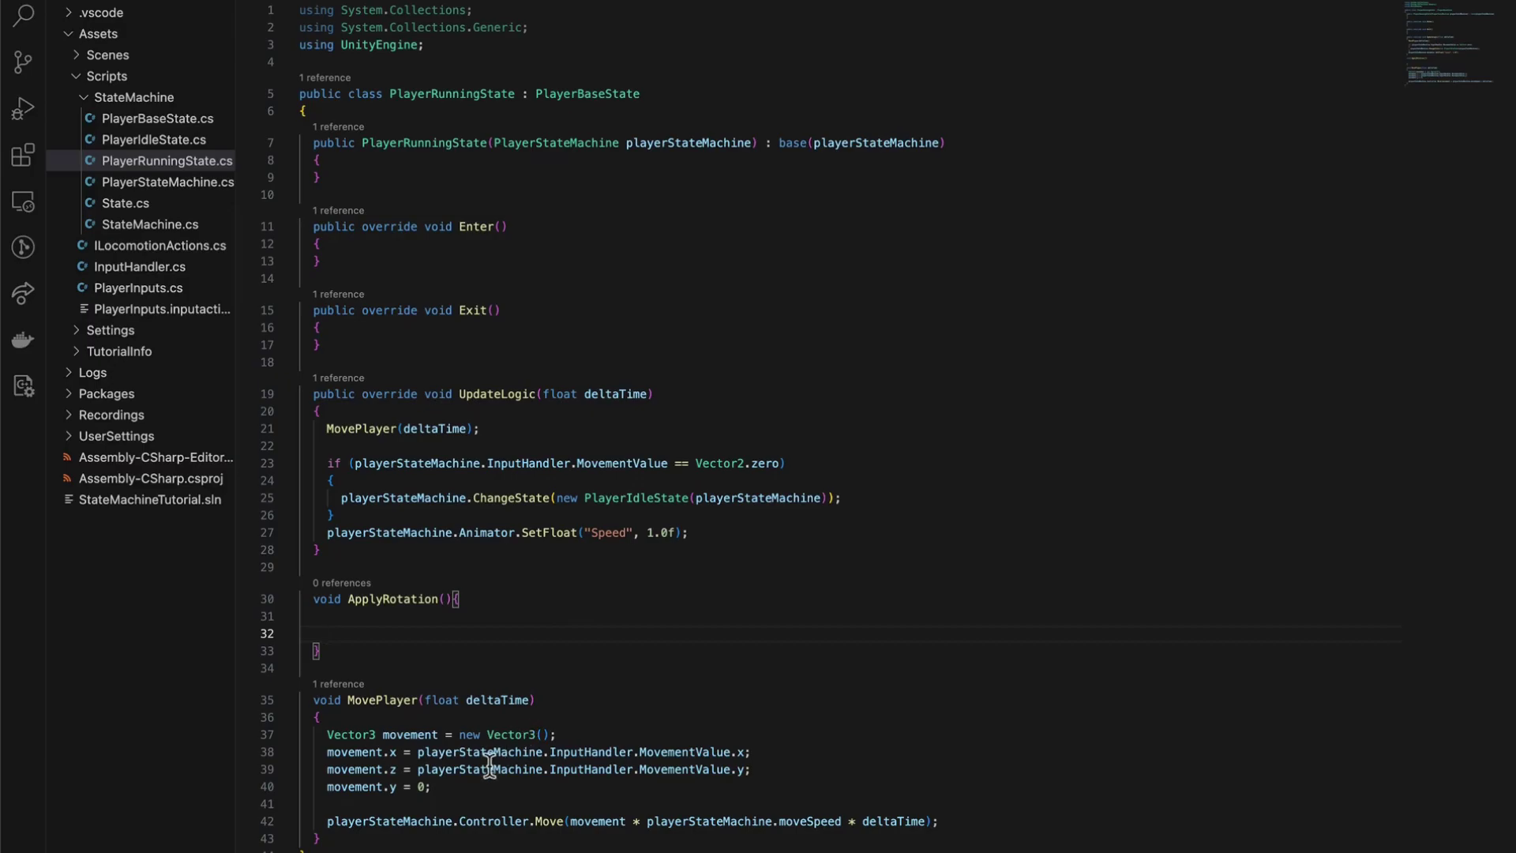
Copy the four lines that build the movement vector in MovePlayer into the ApplyRotation body.
{"action": "left_click_drag", "start_coordinate": [489, 764], "coordinate": [301, 742]}
{"action": "key", "text": "ctrl+c"}
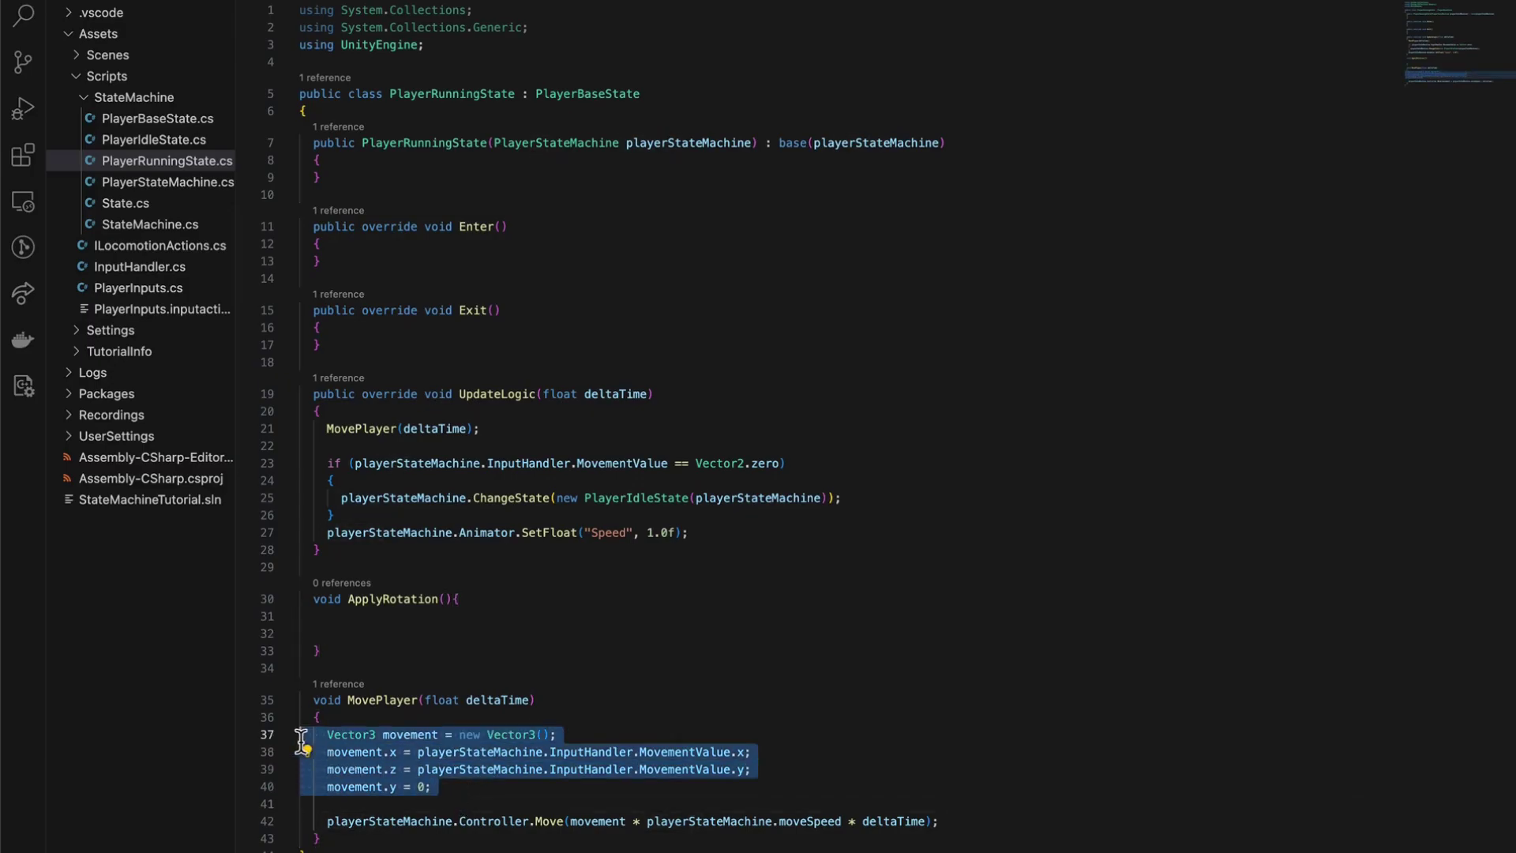
{"action": "left_click", "coordinate": [383, 628]}
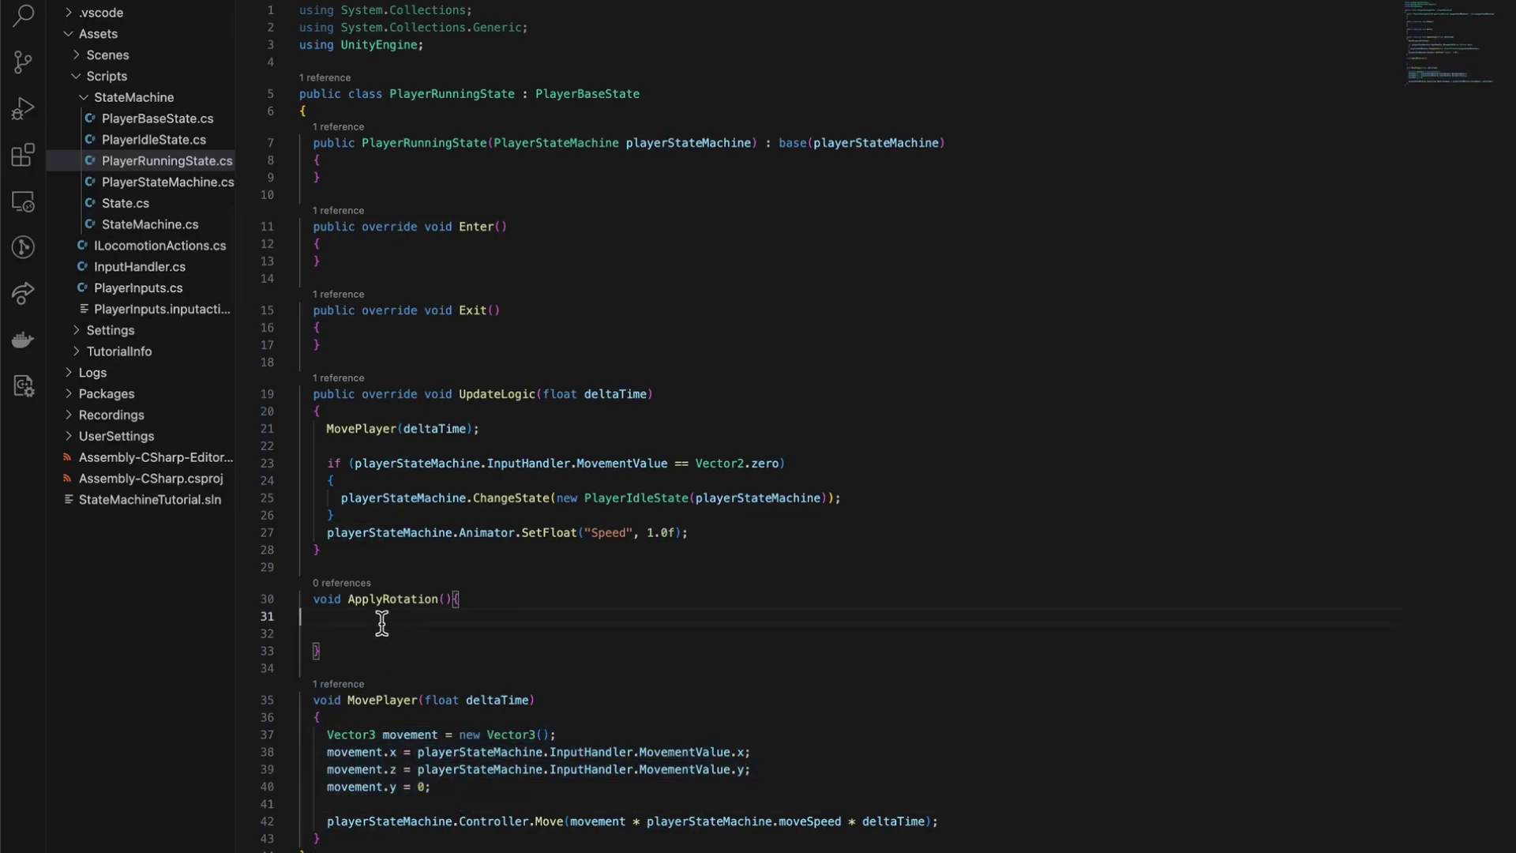
{"action": "key", "text": "ctrl+v"}
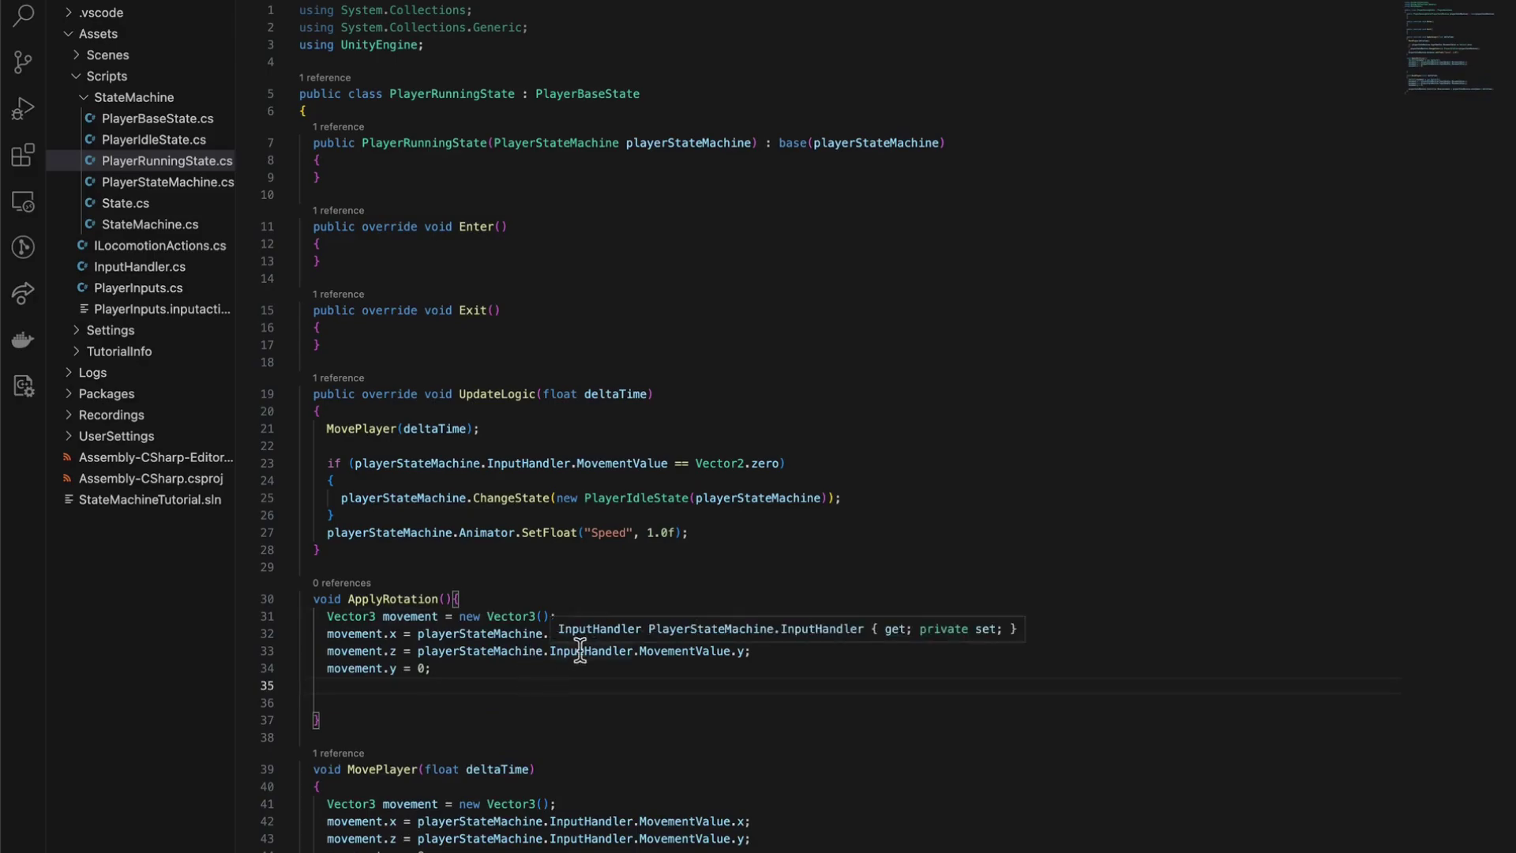
{"action": "key", "text": "Delete"}
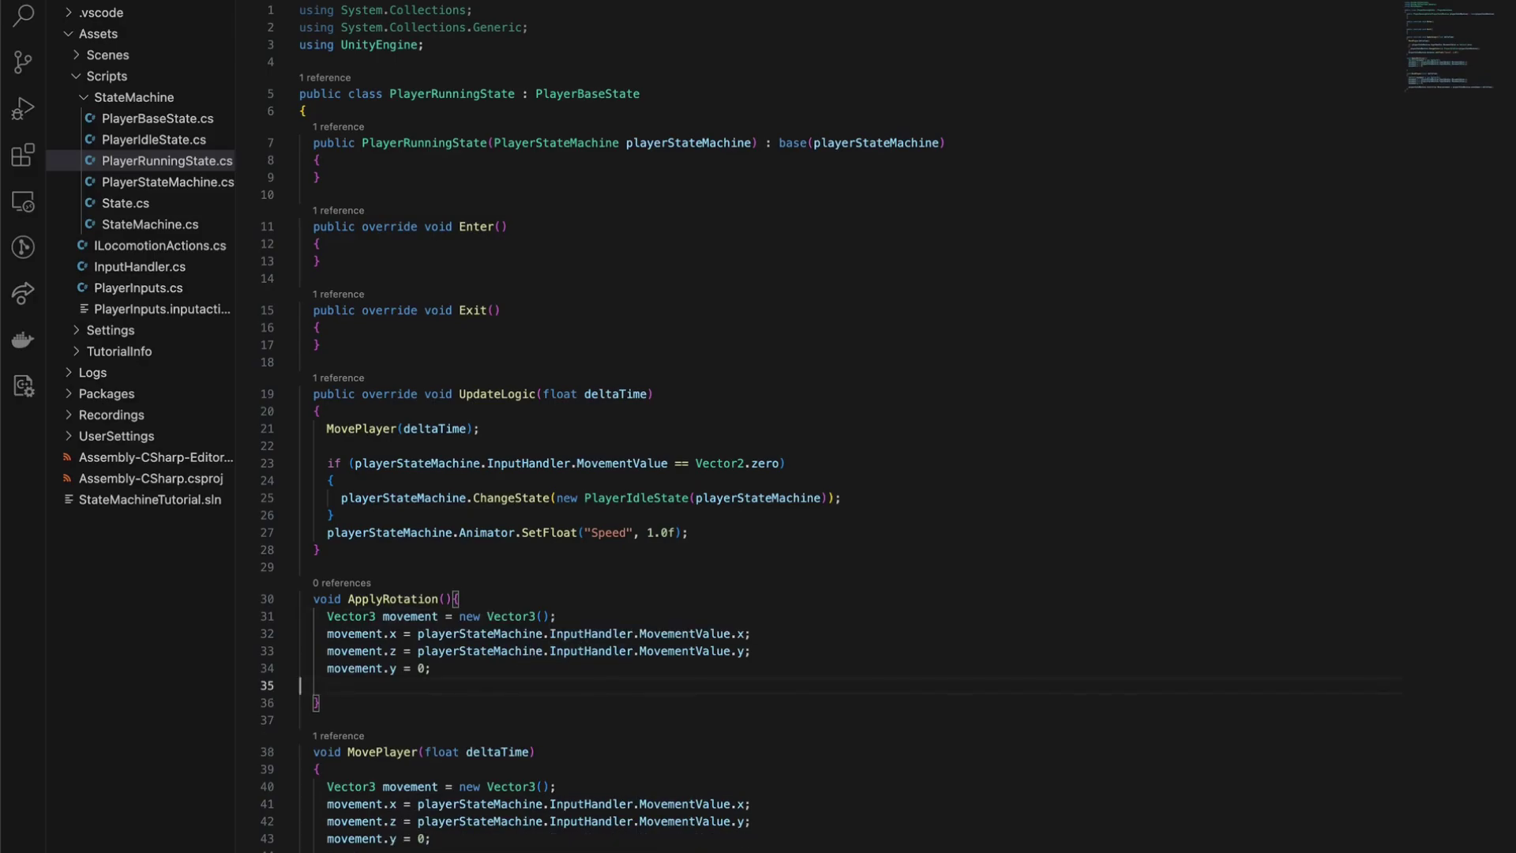
Add an if block to ApplyRotation, below the movement vector lines, with the condition movement != Vector3.zero.
{"action": "key", "text": "Return"}
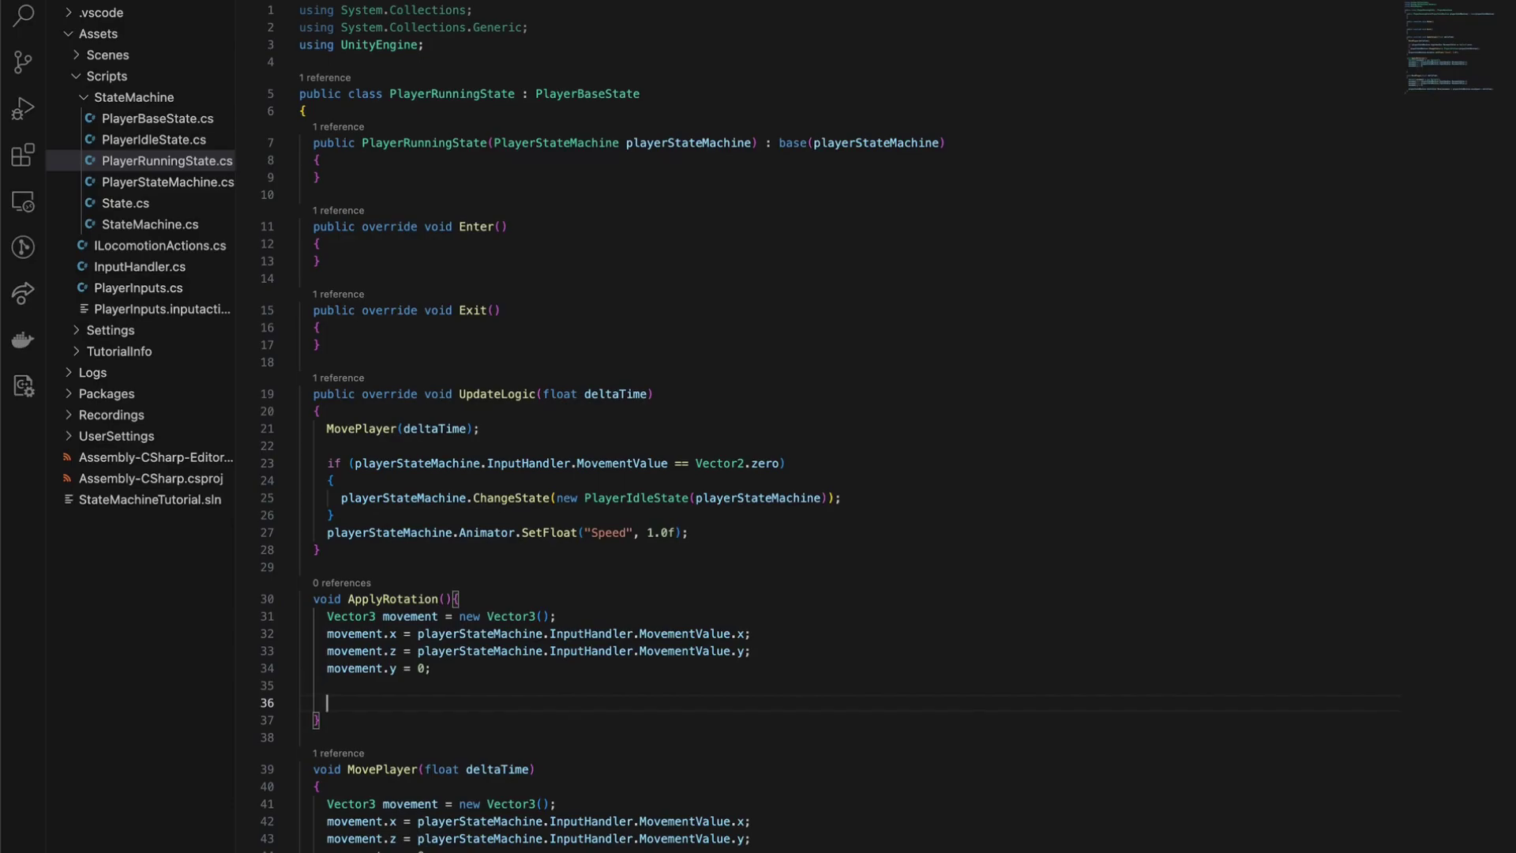
{"action": "type", "text": "if(movement "}
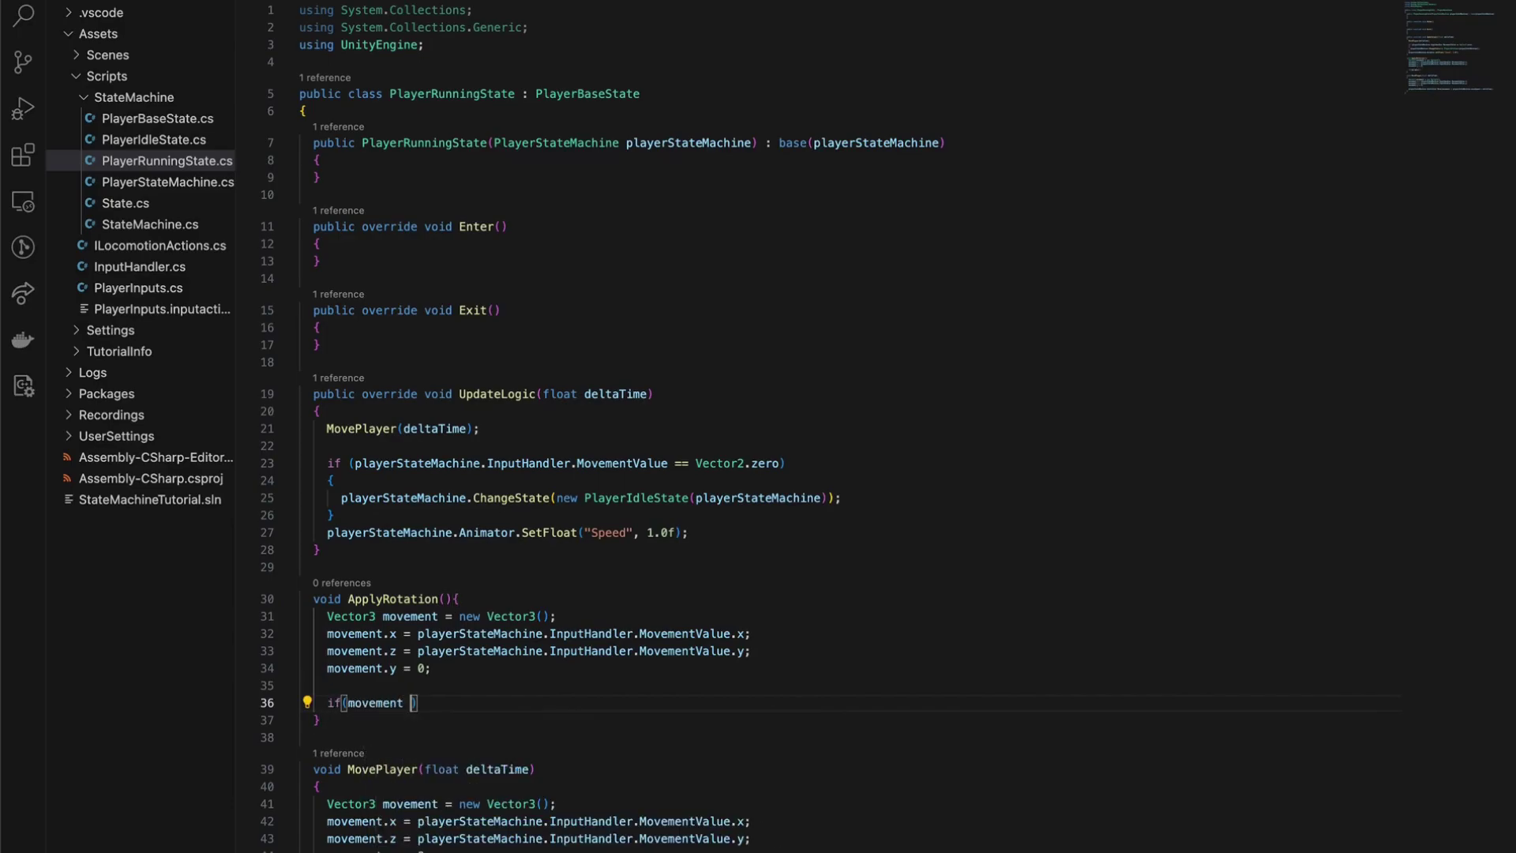
{"action": "type", "text": "!= Vec"}
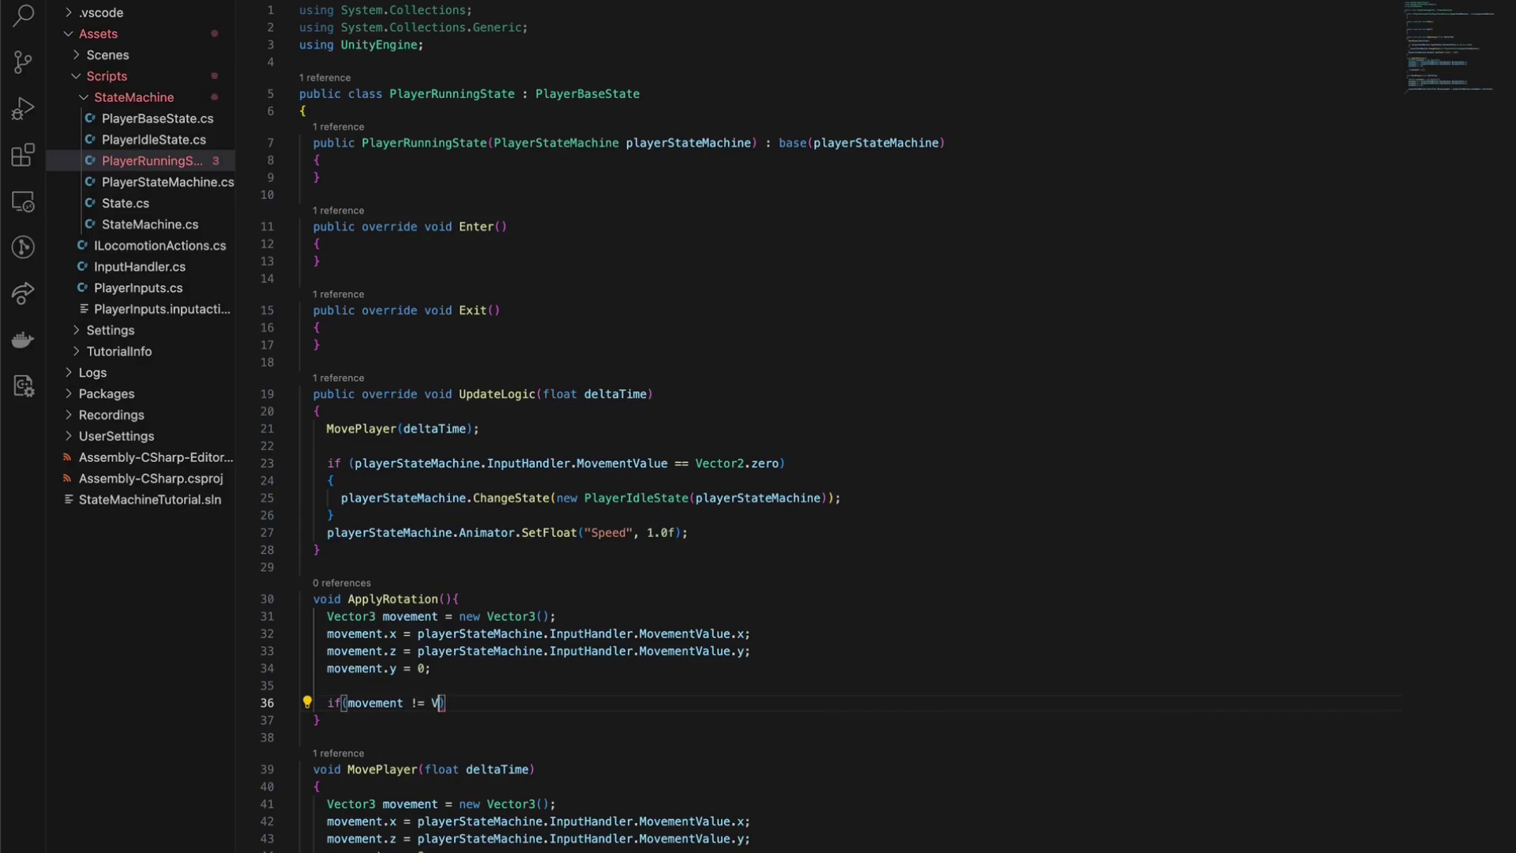
{"action": "type", "text": "tor3.zero"}
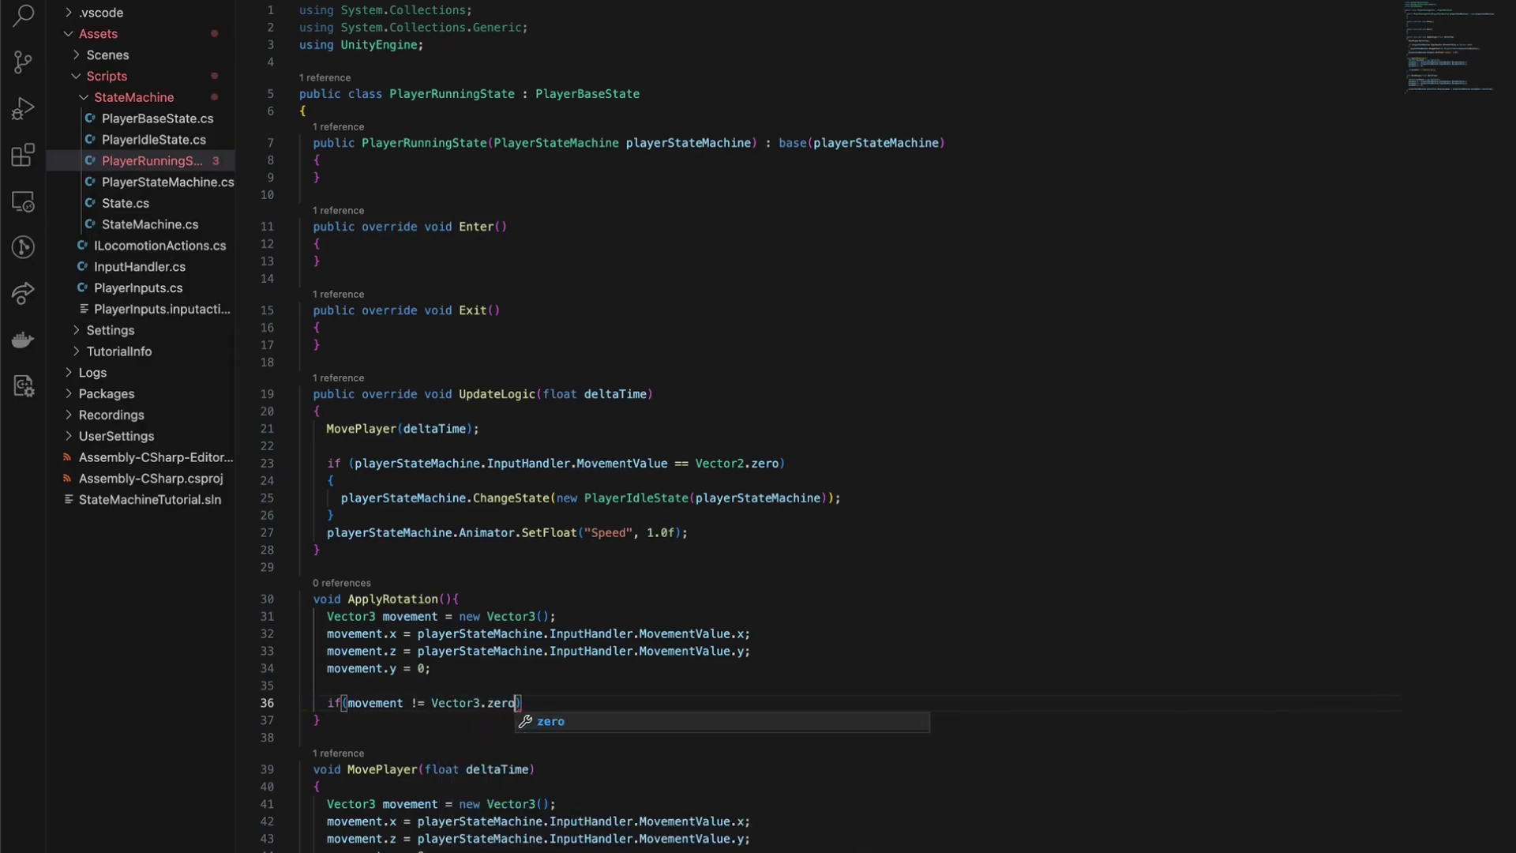
{"action": "type", "text": "){"}
{"action": "key", "text": "Return"}
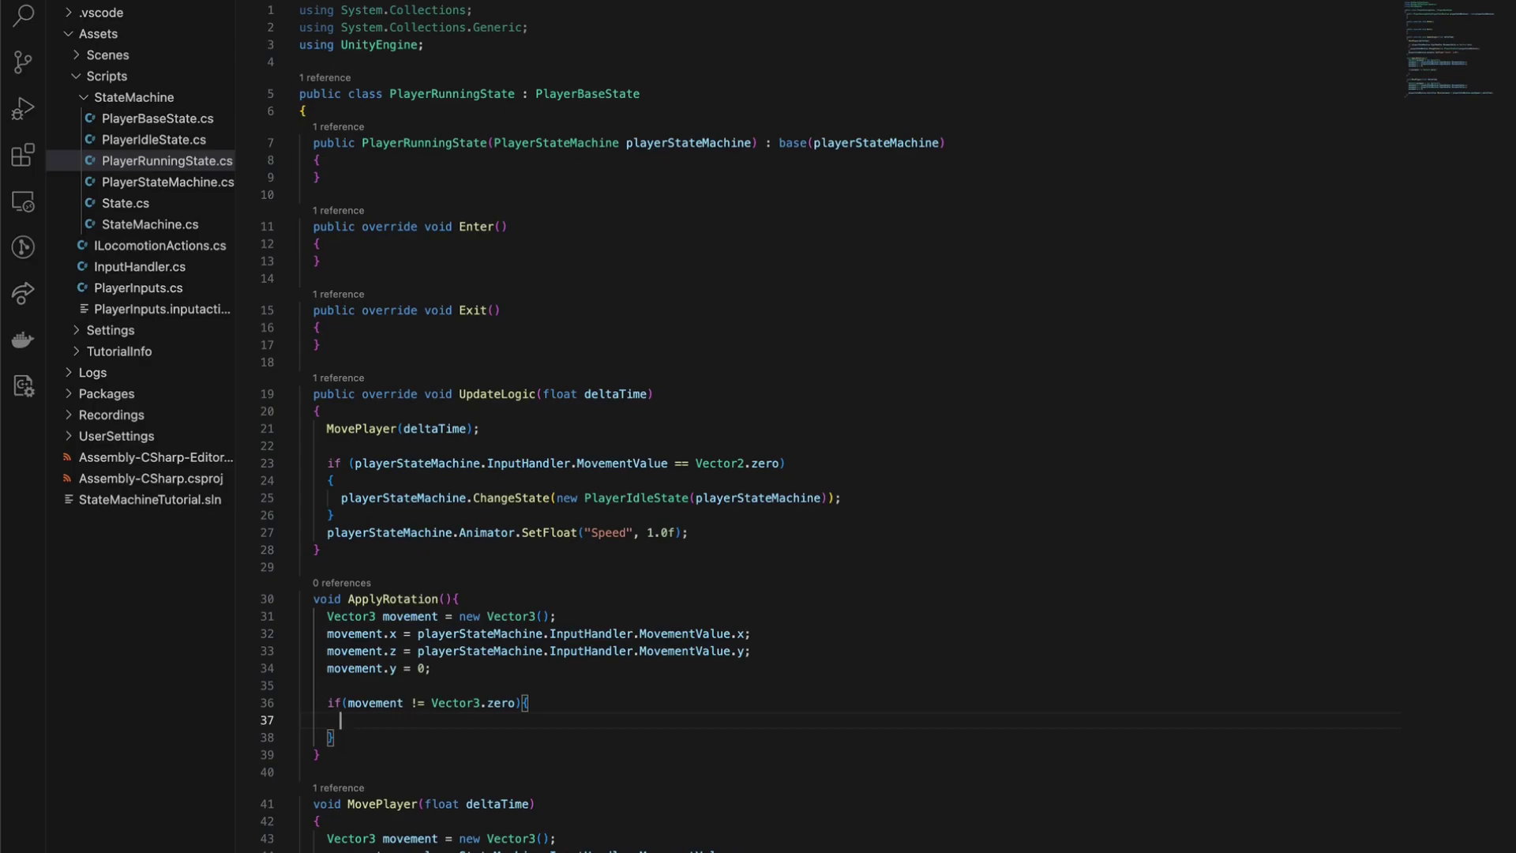
Inside the if block, assign Quaternion.LookRotation(movement) to playerStateMachine.transform.rotation and save the script.
{"action": "type", "text": "o"}
{"action": "key", "text": "BackSpace"}
{"action": "type", "text": "player"}
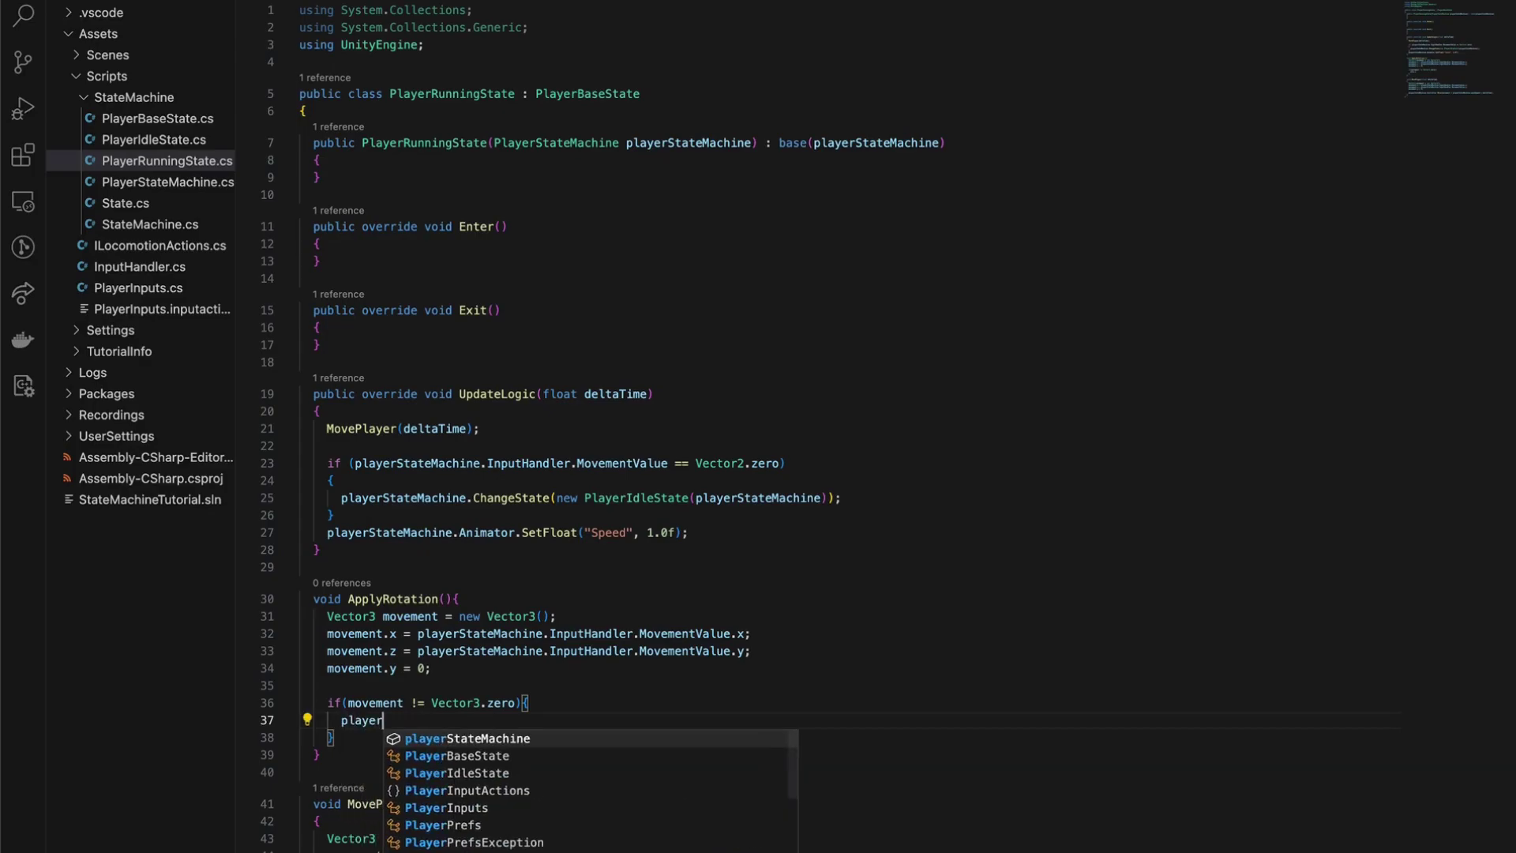
{"action": "key", "text": "Tab"}
{"action": "type", "text": ".transform.rotation"}
{"action": "key", "text": "Escape"}
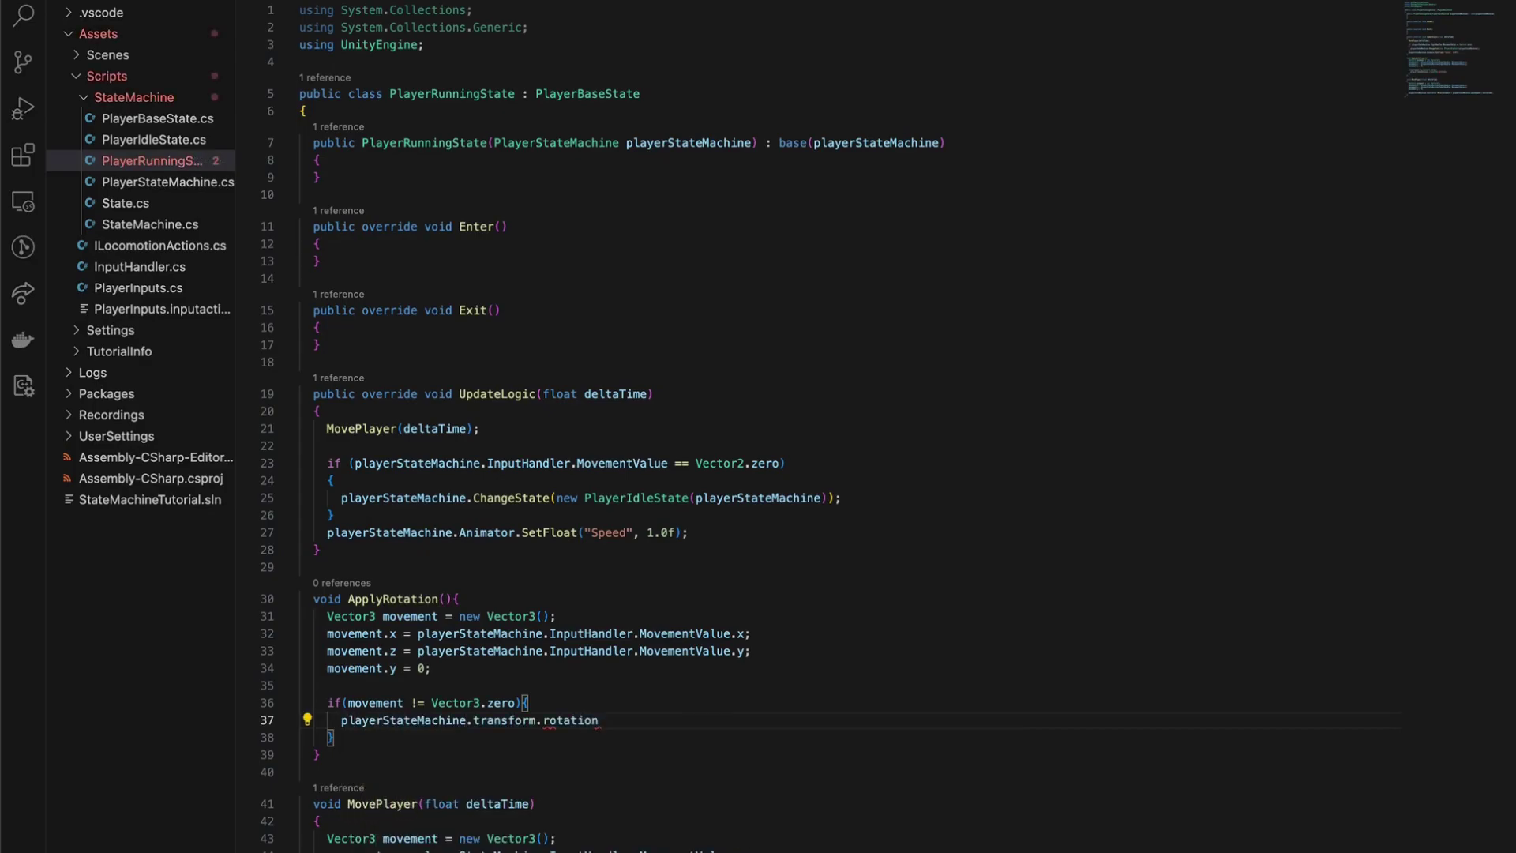
{"action": "type", "text": "= Q"}
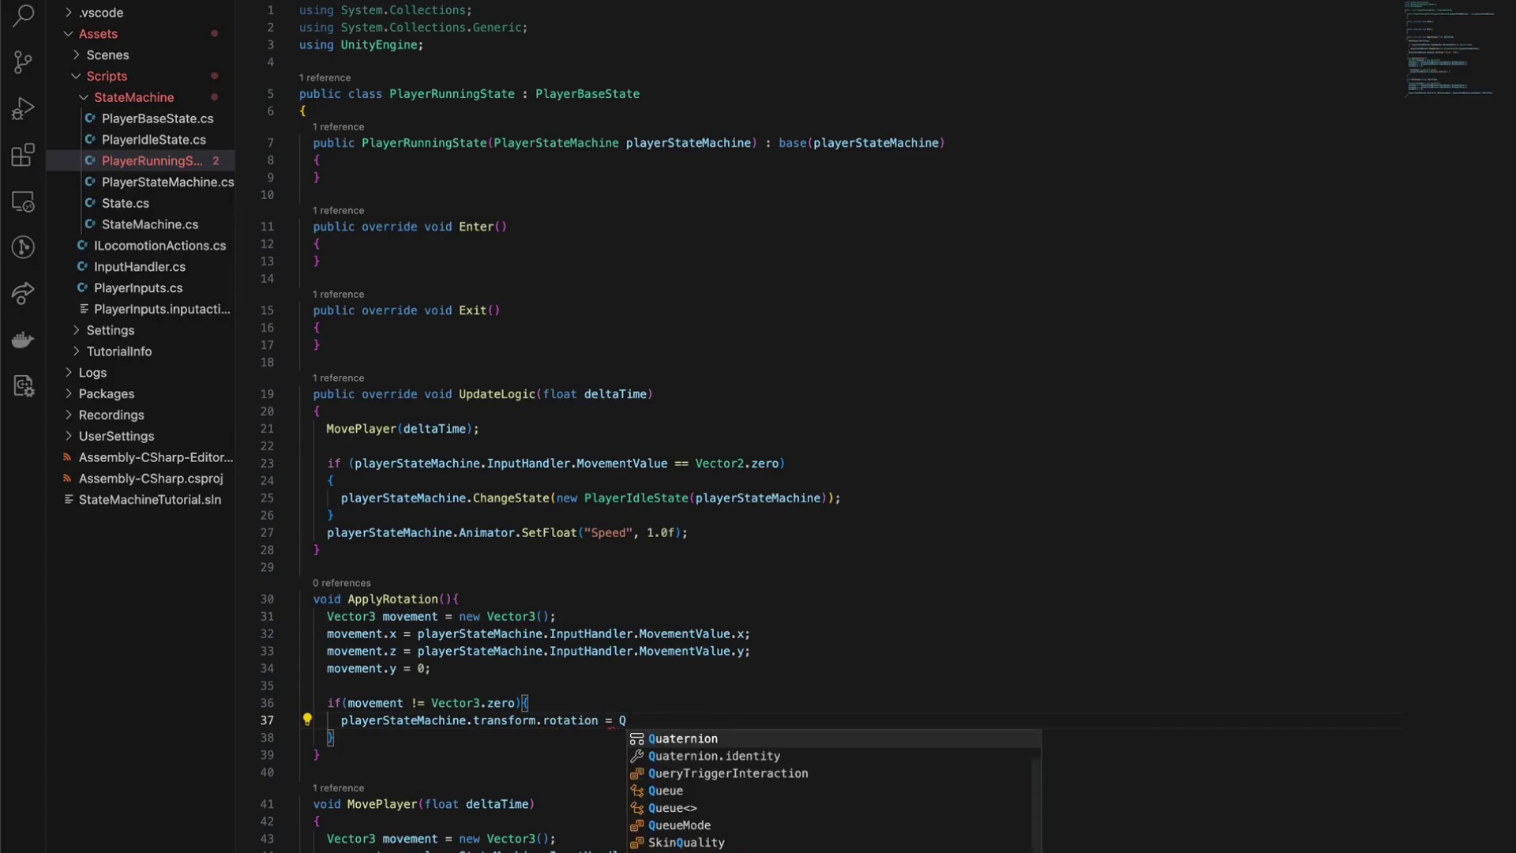
{"action": "type", "text": "uaternion.Loo"}
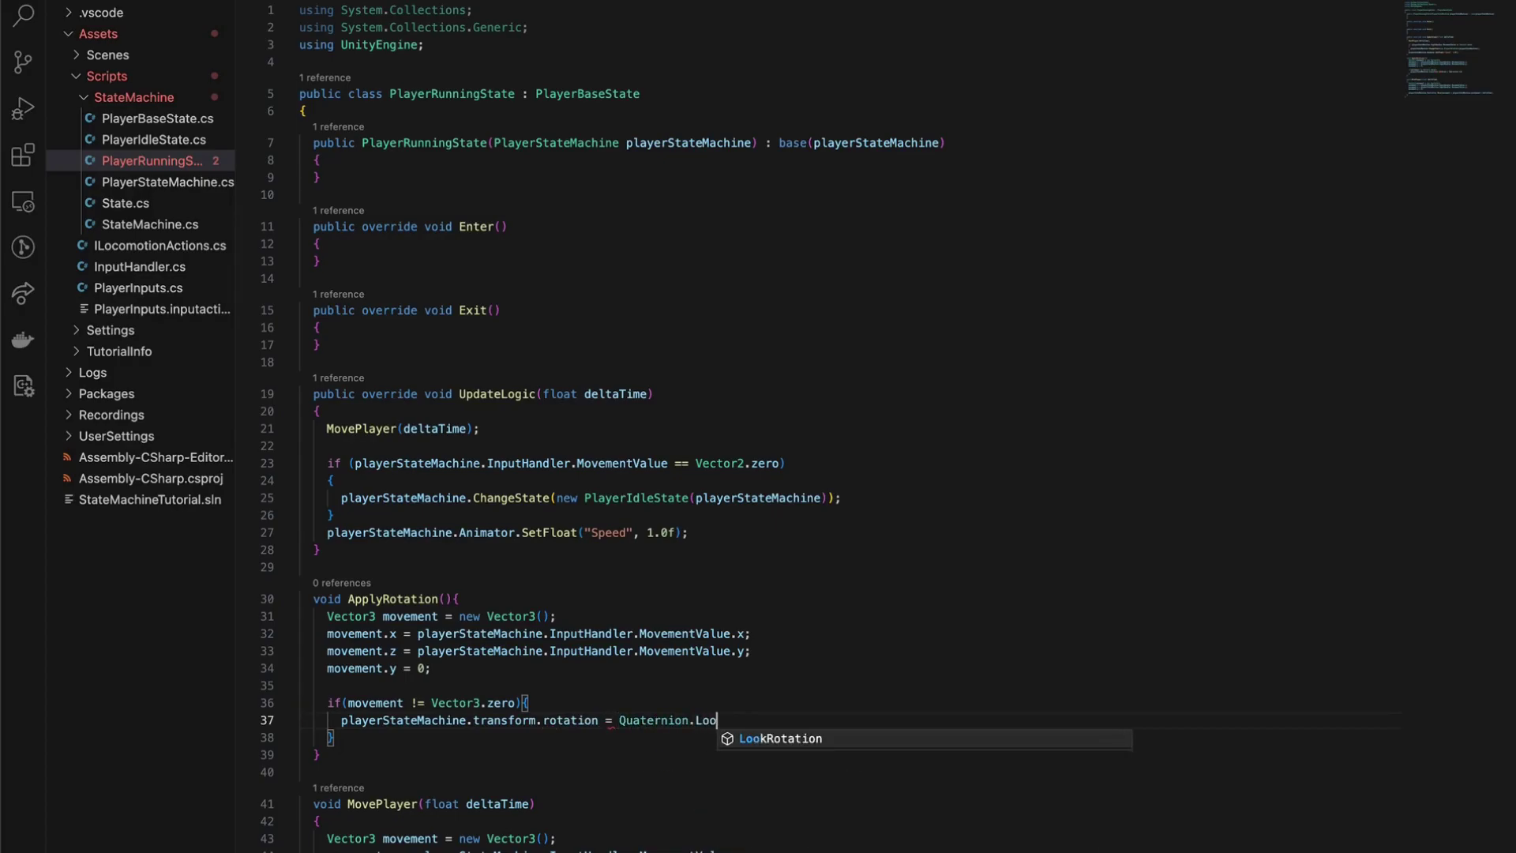
{"action": "key", "text": "Tab"}
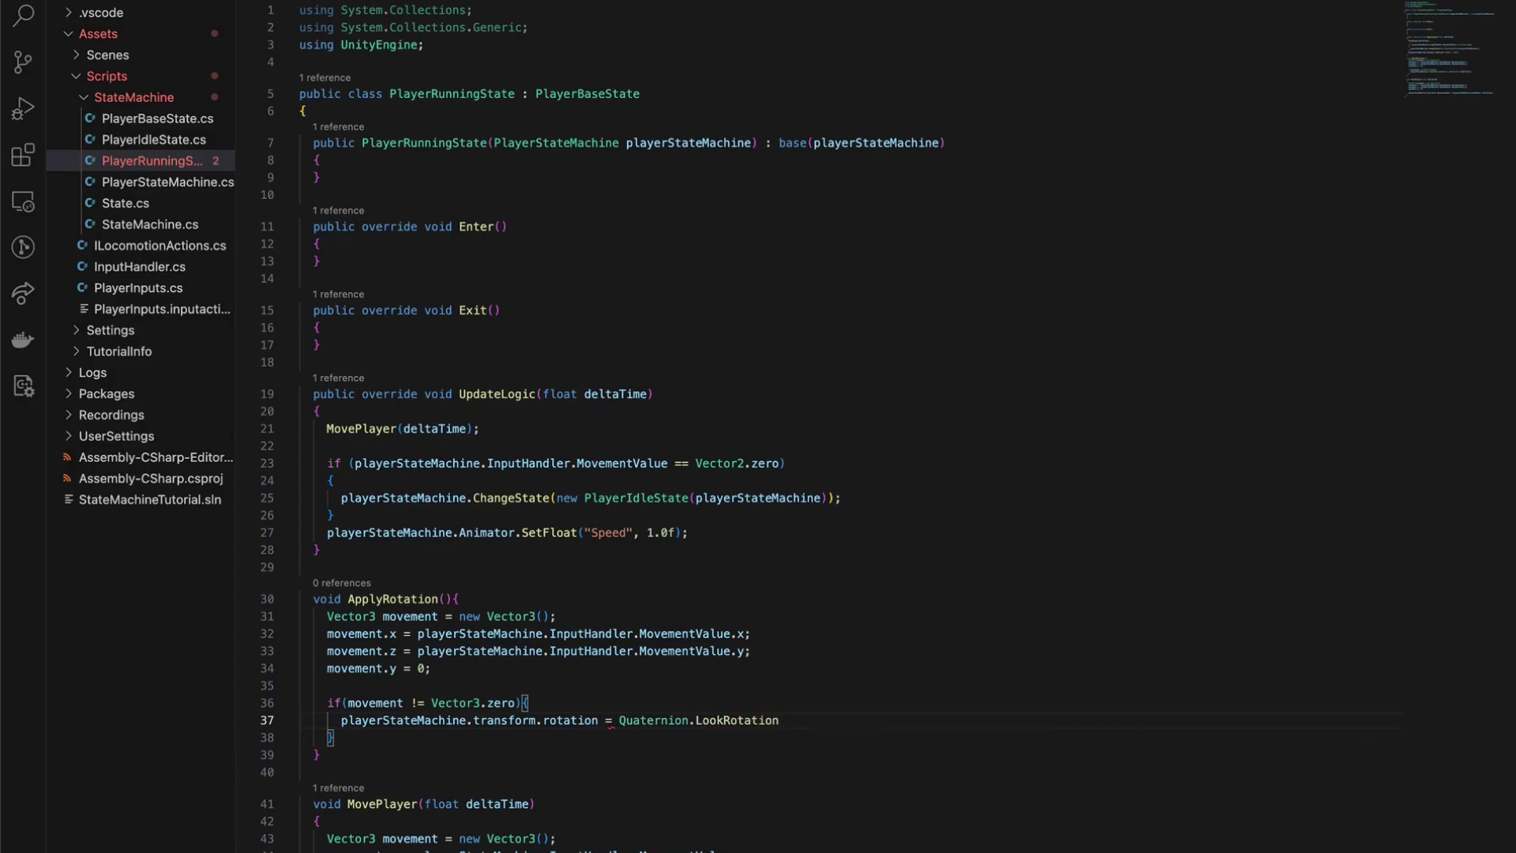
{"action": "type", "text": "(movement);"}
{"action": "key", "text": "ctrl+s"}
{"action": "left_click", "coordinate": [316, 802]}
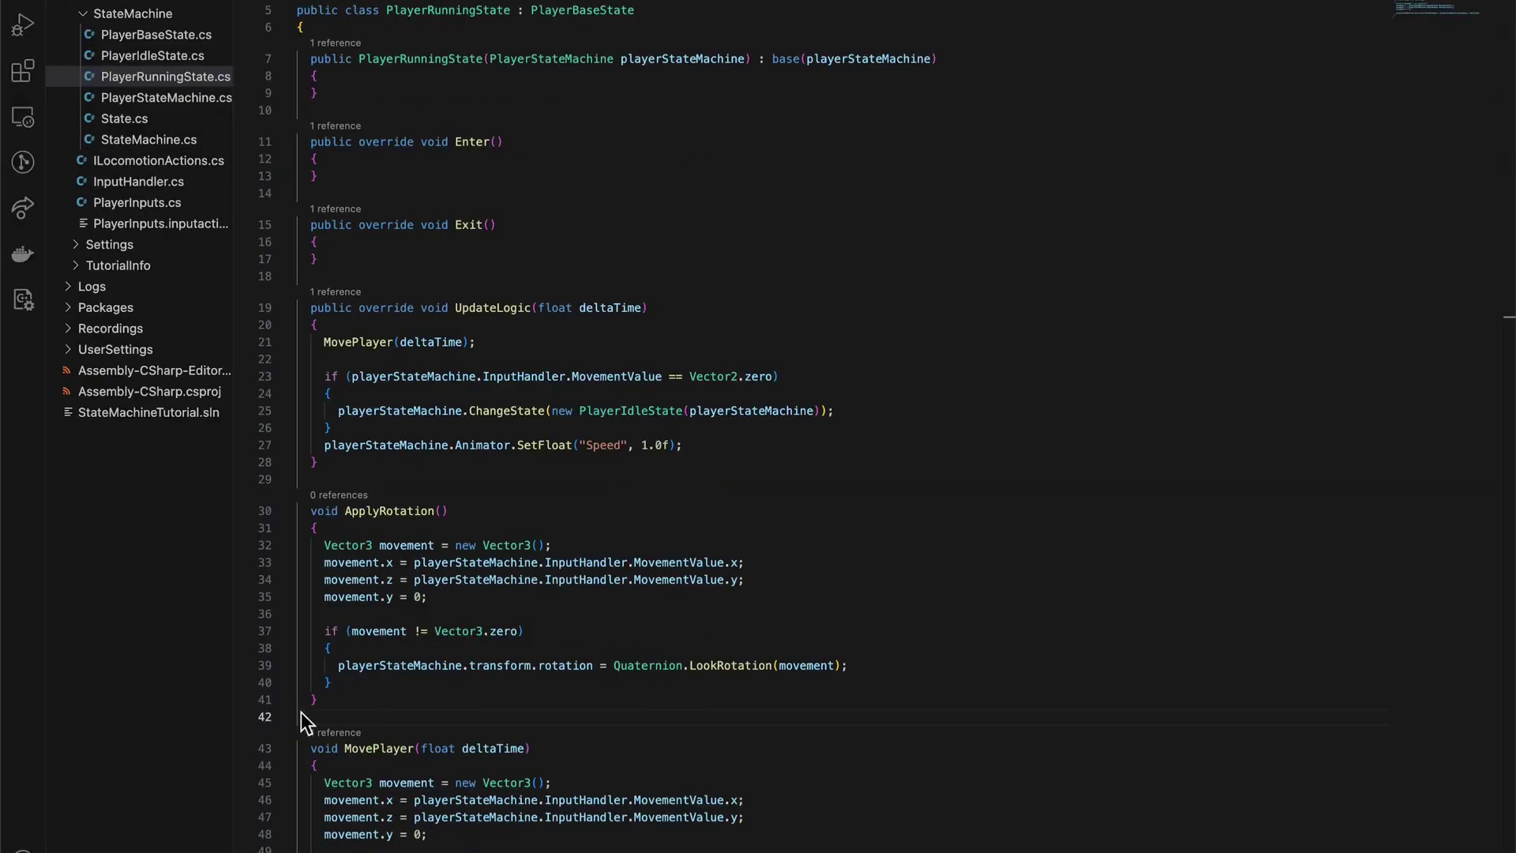
Insert a Quaternion.Slerp( call before Quaternion.LookRotation(movement), with playerStateMachine.transform.rotation as its first argument.
{"action": "left_click", "coordinate": [615, 665]}
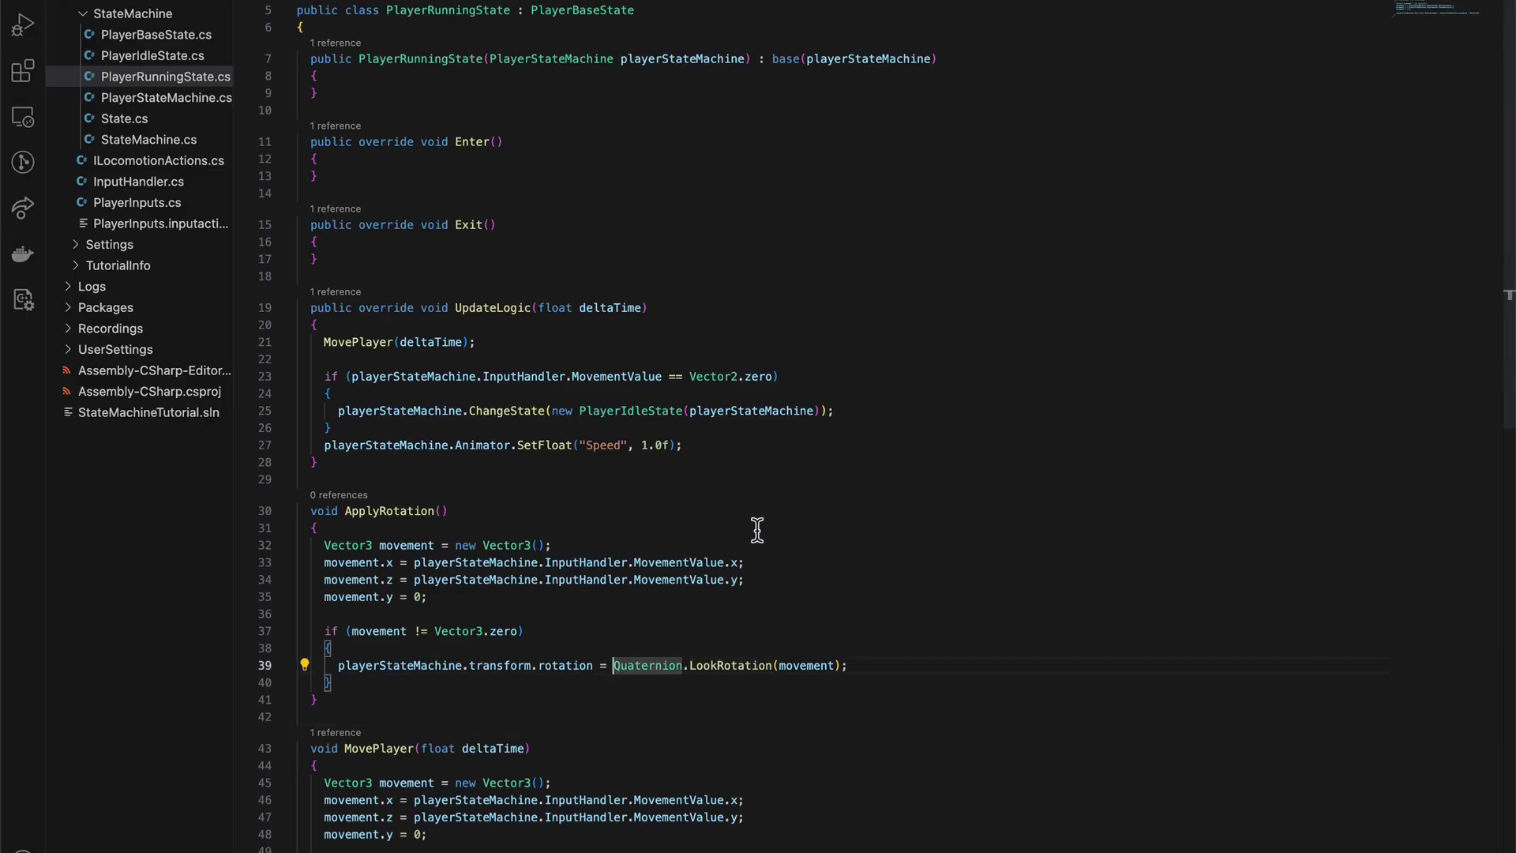
{"action": "type", "text": "Quaternio"}
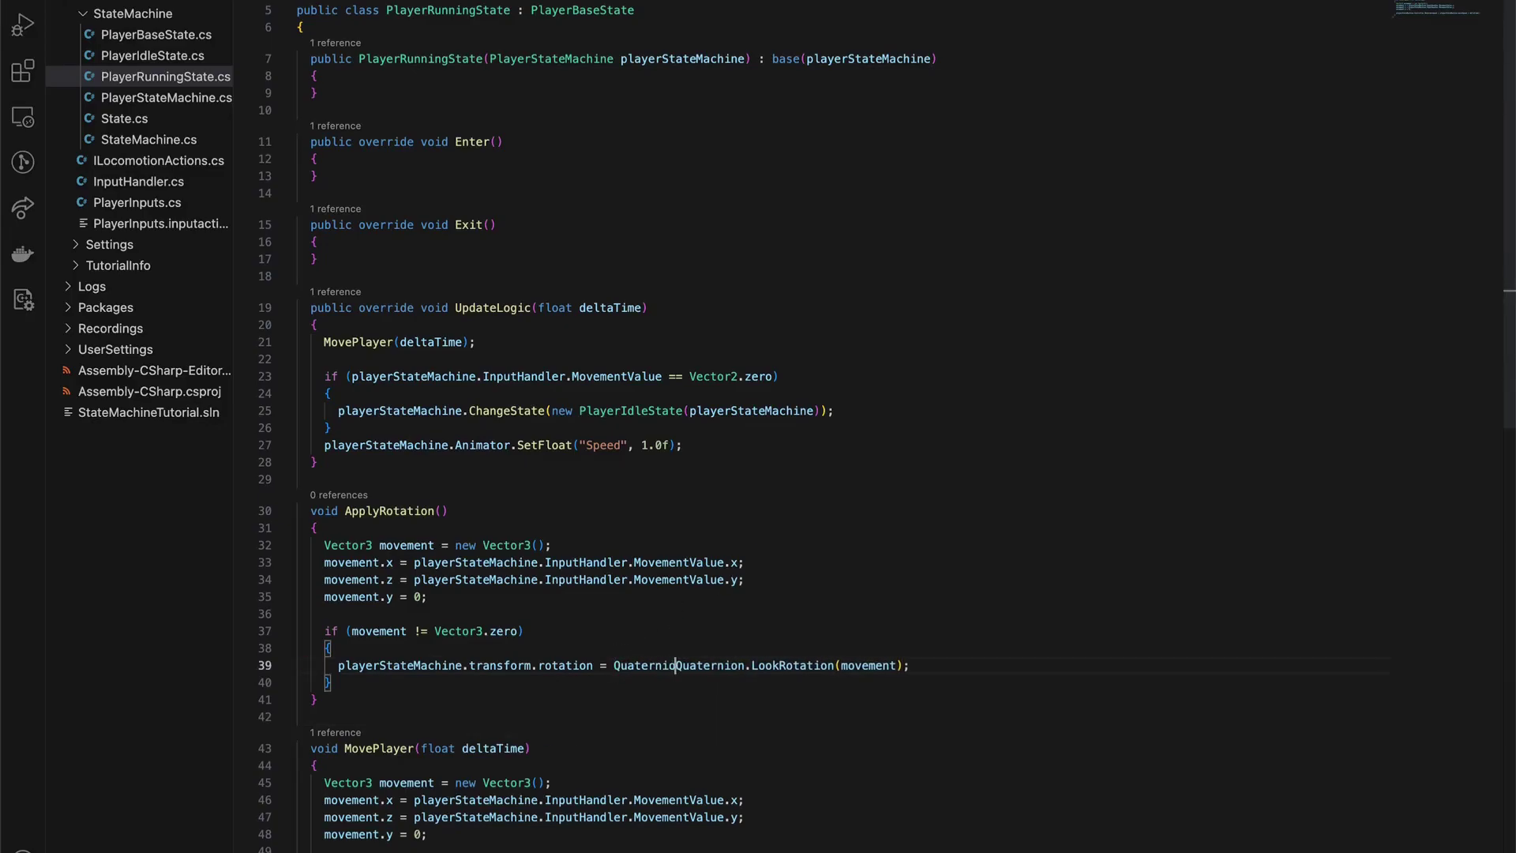
{"action": "type", "text": "n.Sle"}
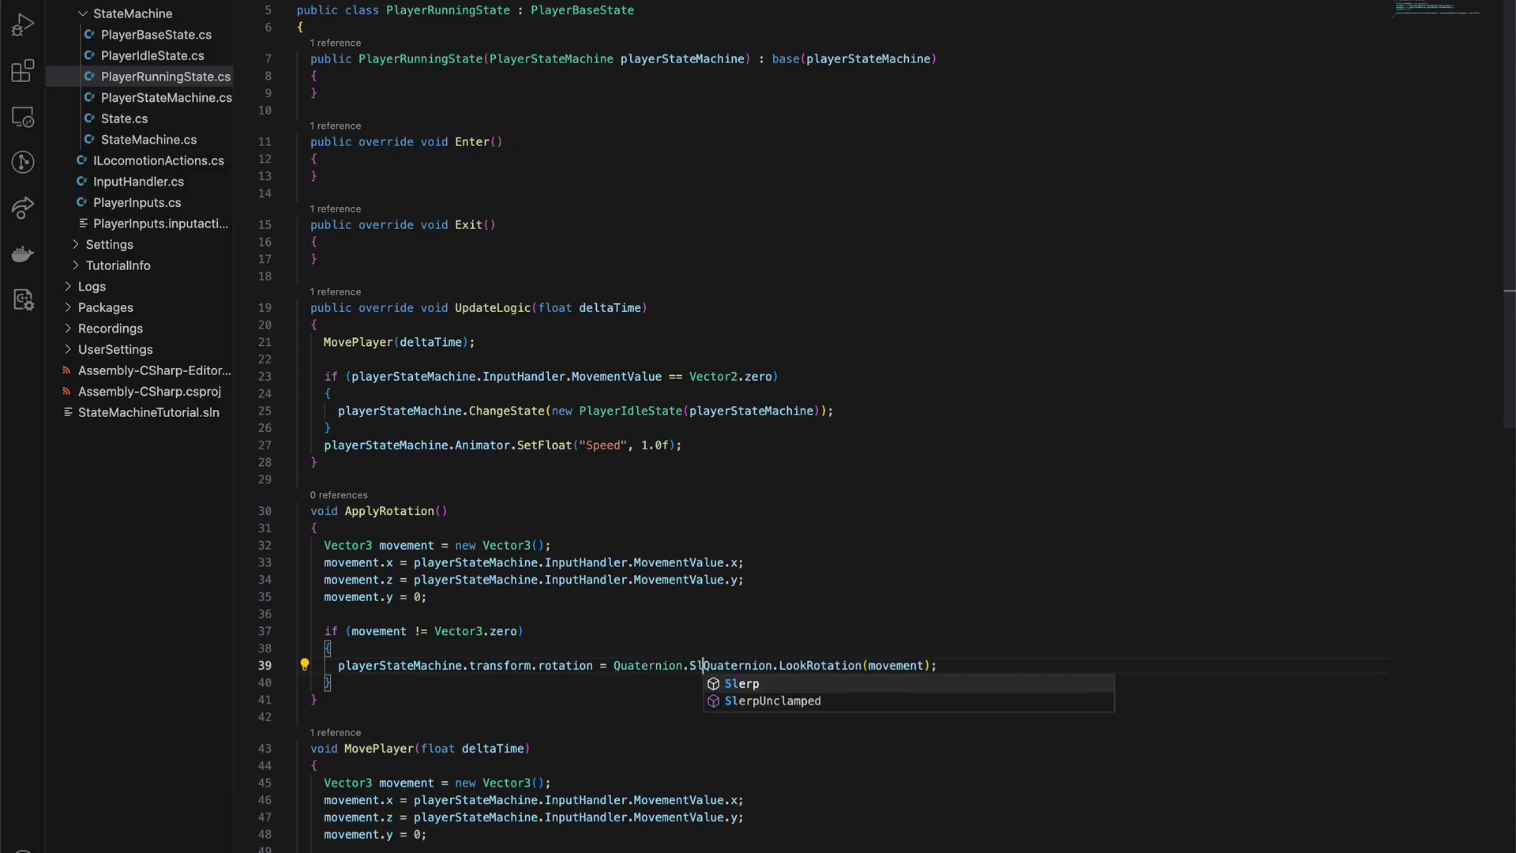
{"action": "type", "text": "rp("}
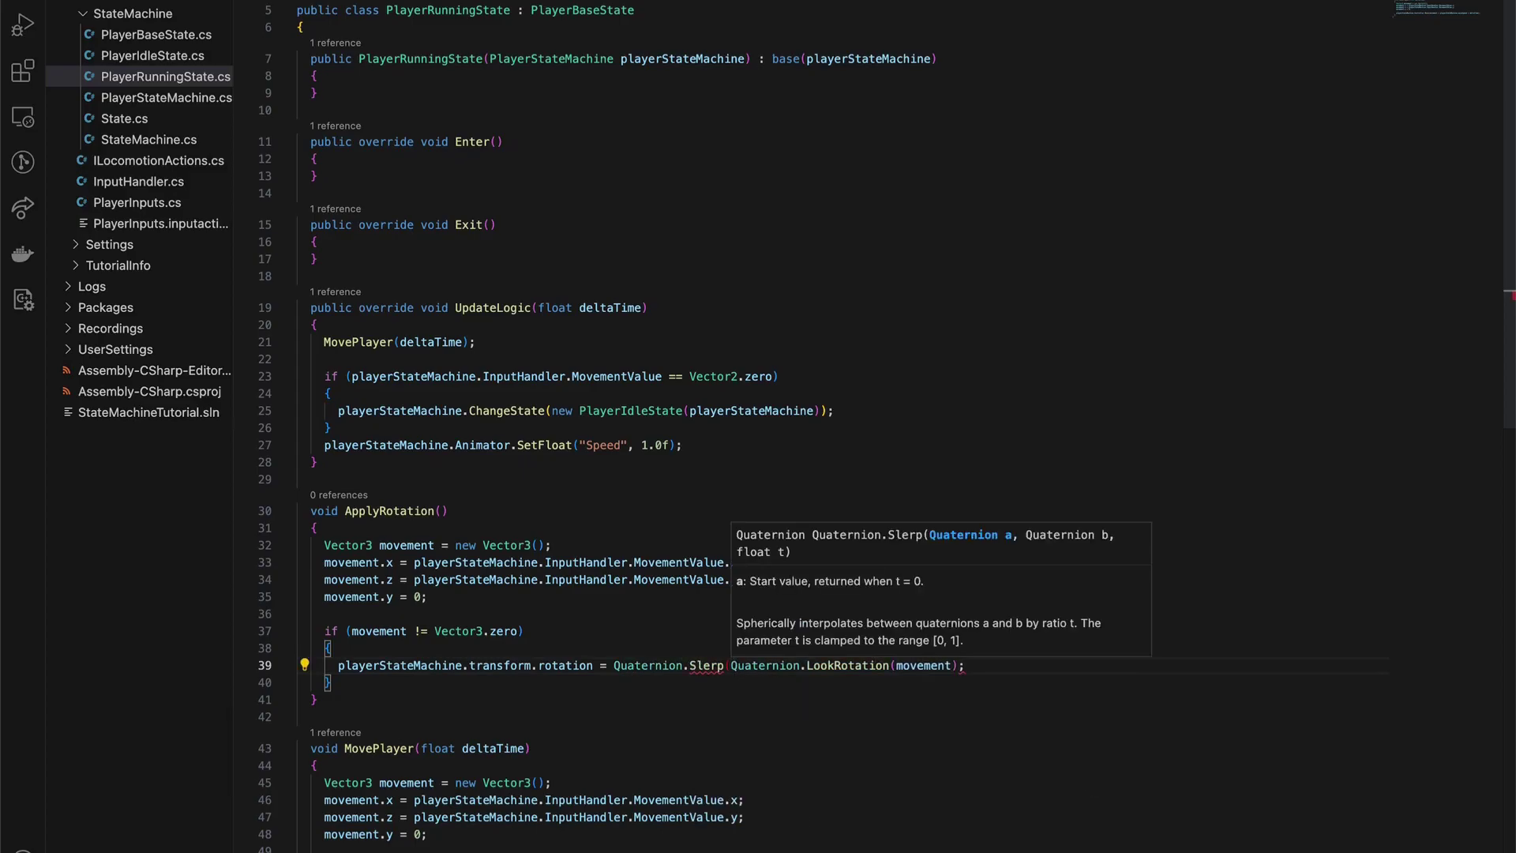
{"action": "type", "text": "player"}
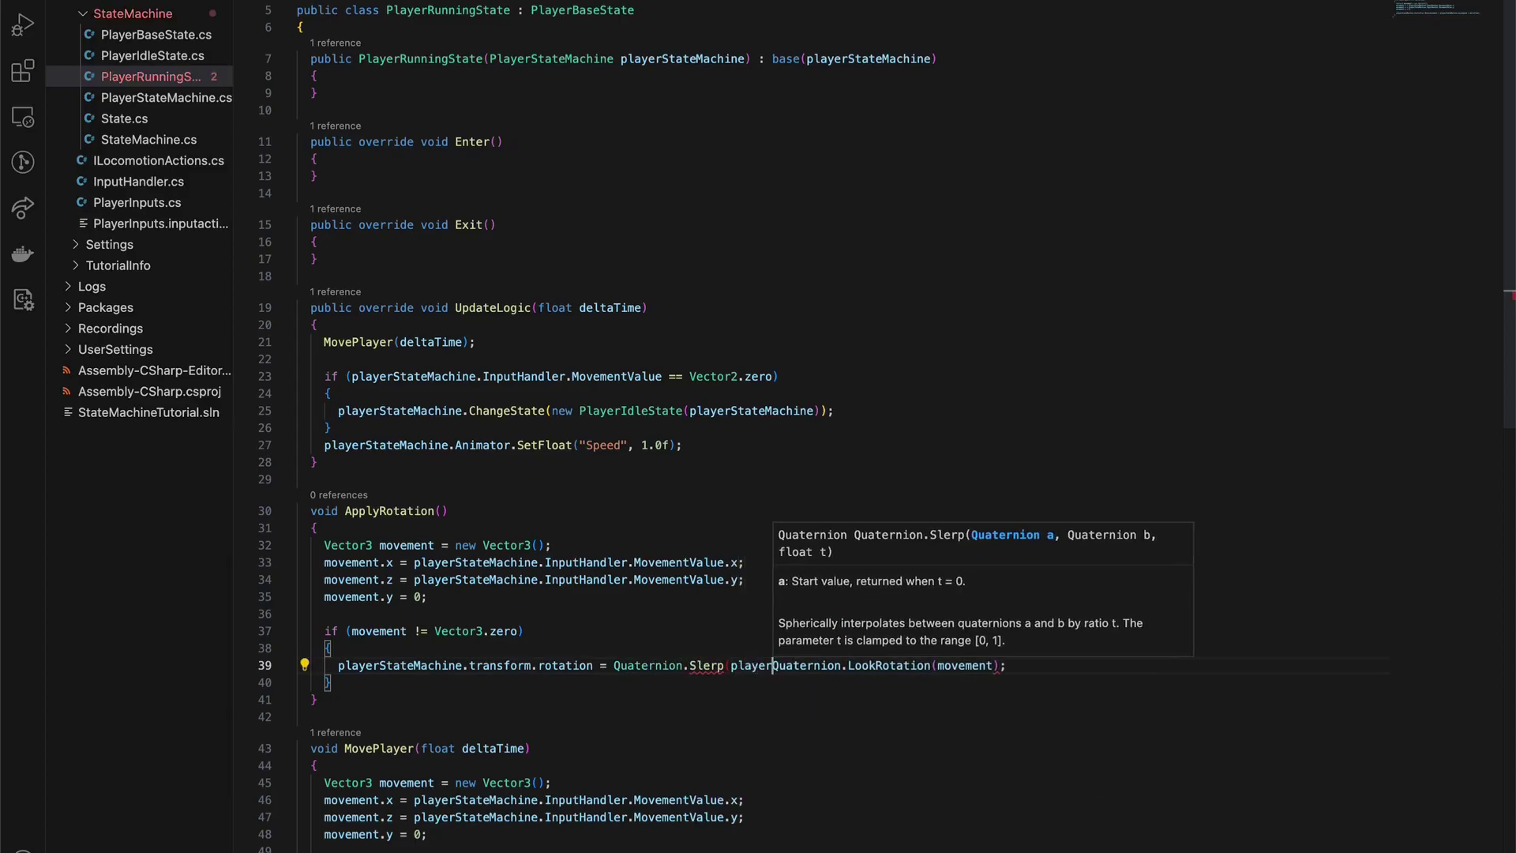
{"action": "type", "text": "StateMachine"}
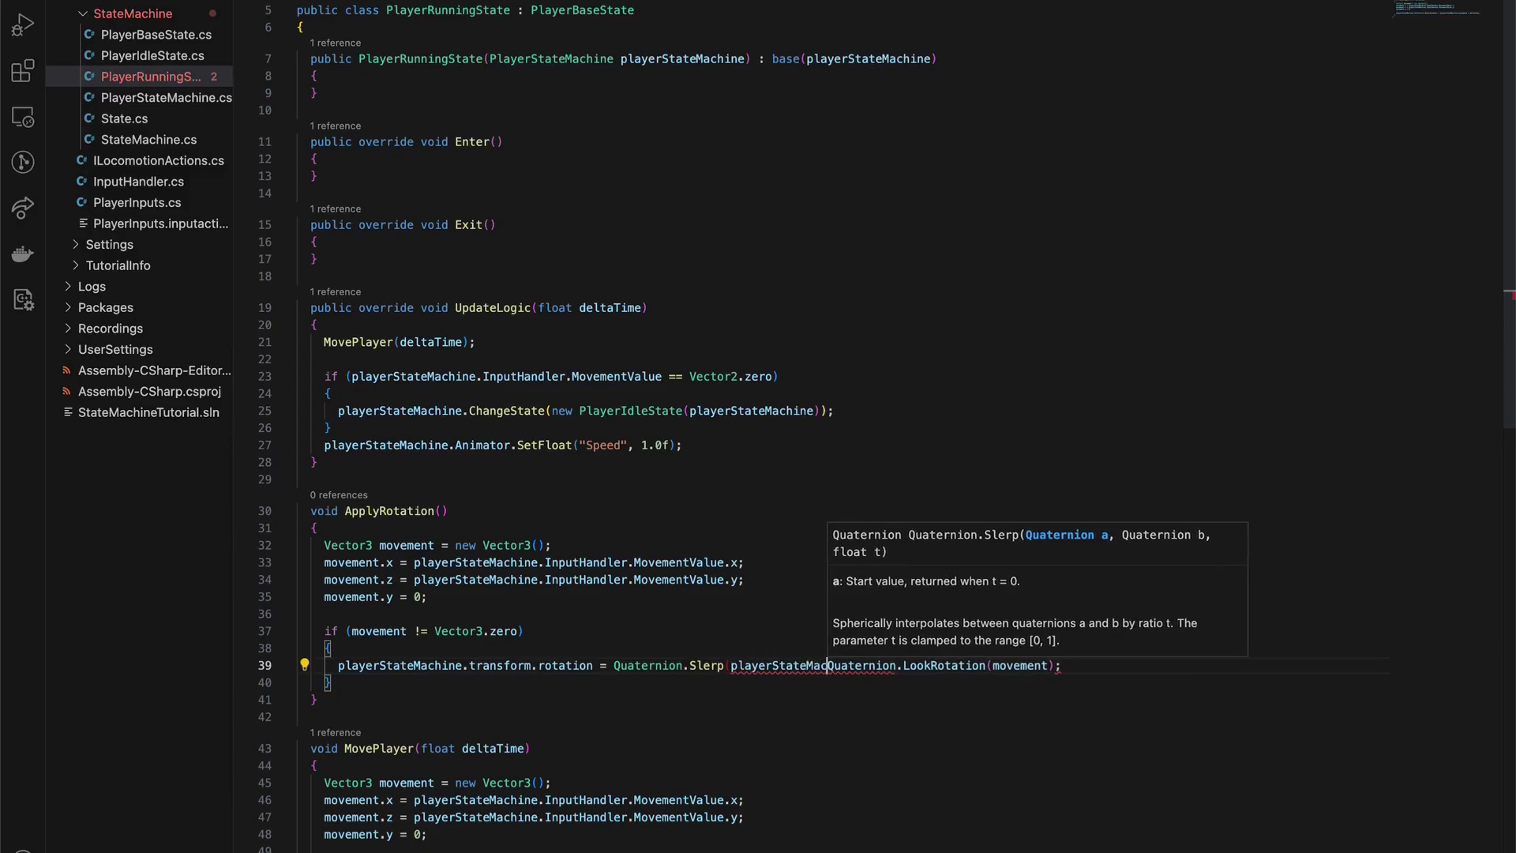
{"action": "type", "text": ".transform."}
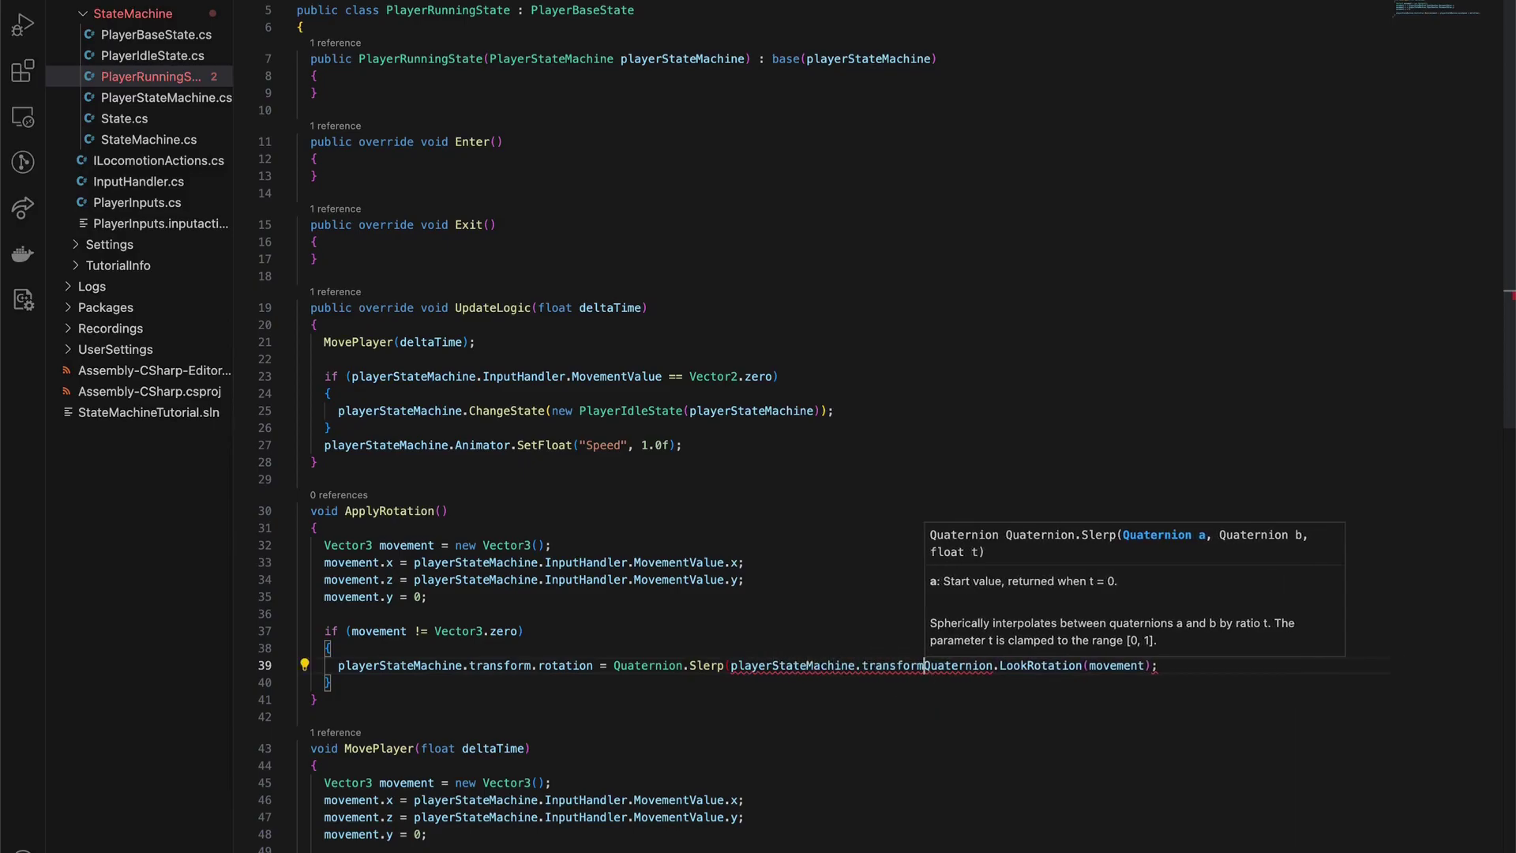
{"action": "type", "text": "po"}
{"action": "key", "text": "BackSpace"}
{"action": "key", "text": "BackSpace"}
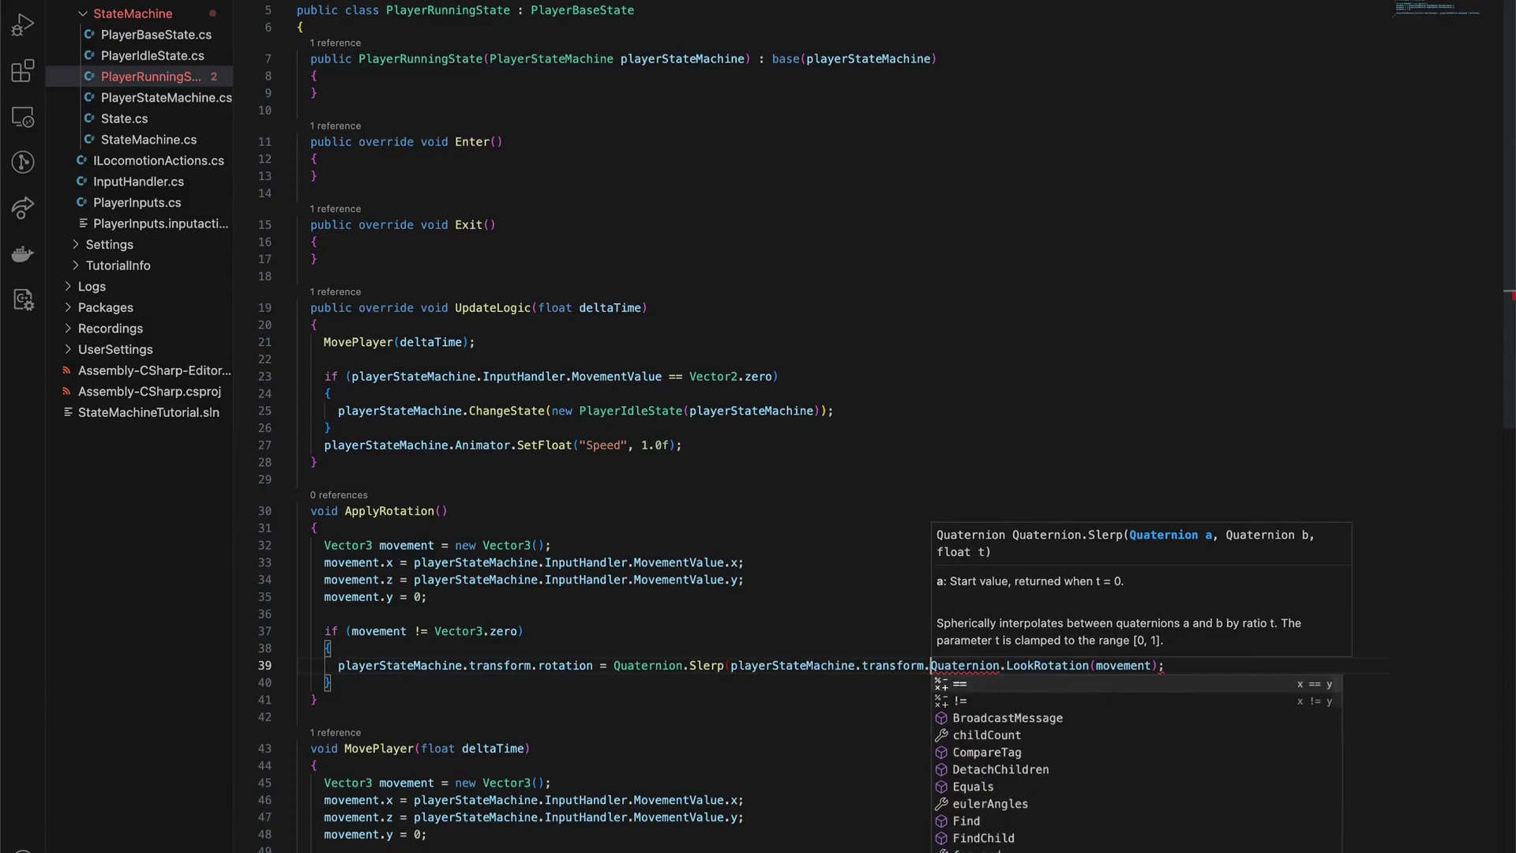
{"action": "type", "text": "rotation,"}
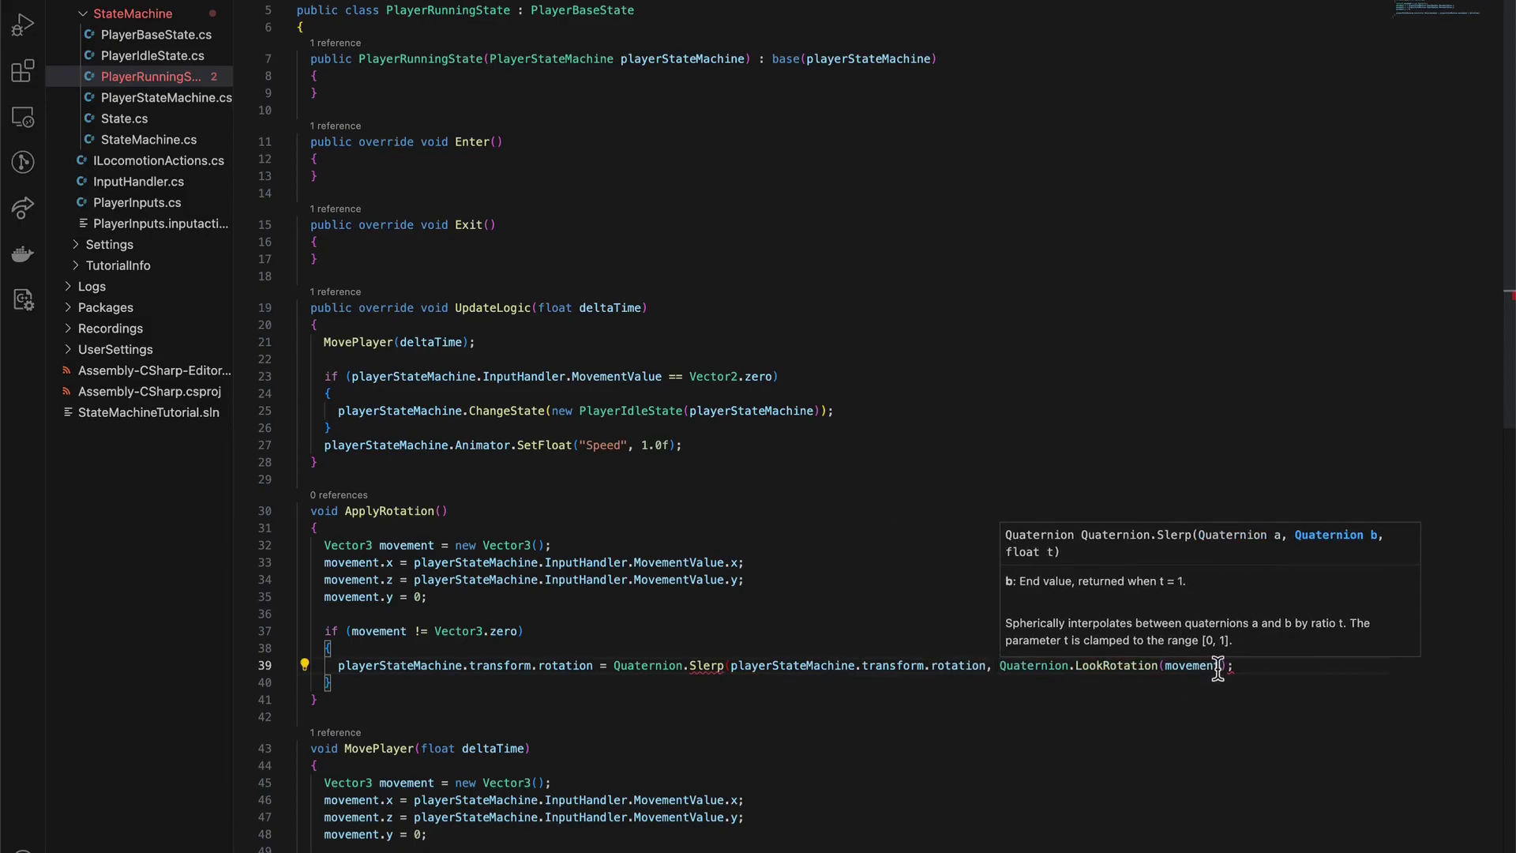
Complete the Quaternion.Slerp call in ApplyRotation with Time.deltaTime * playerStateMachine.rotationSpeed as its third argument and a closing parenthesis.
{"action": "key", "text": "Escape"}
{"action": "type", "text": ")"}
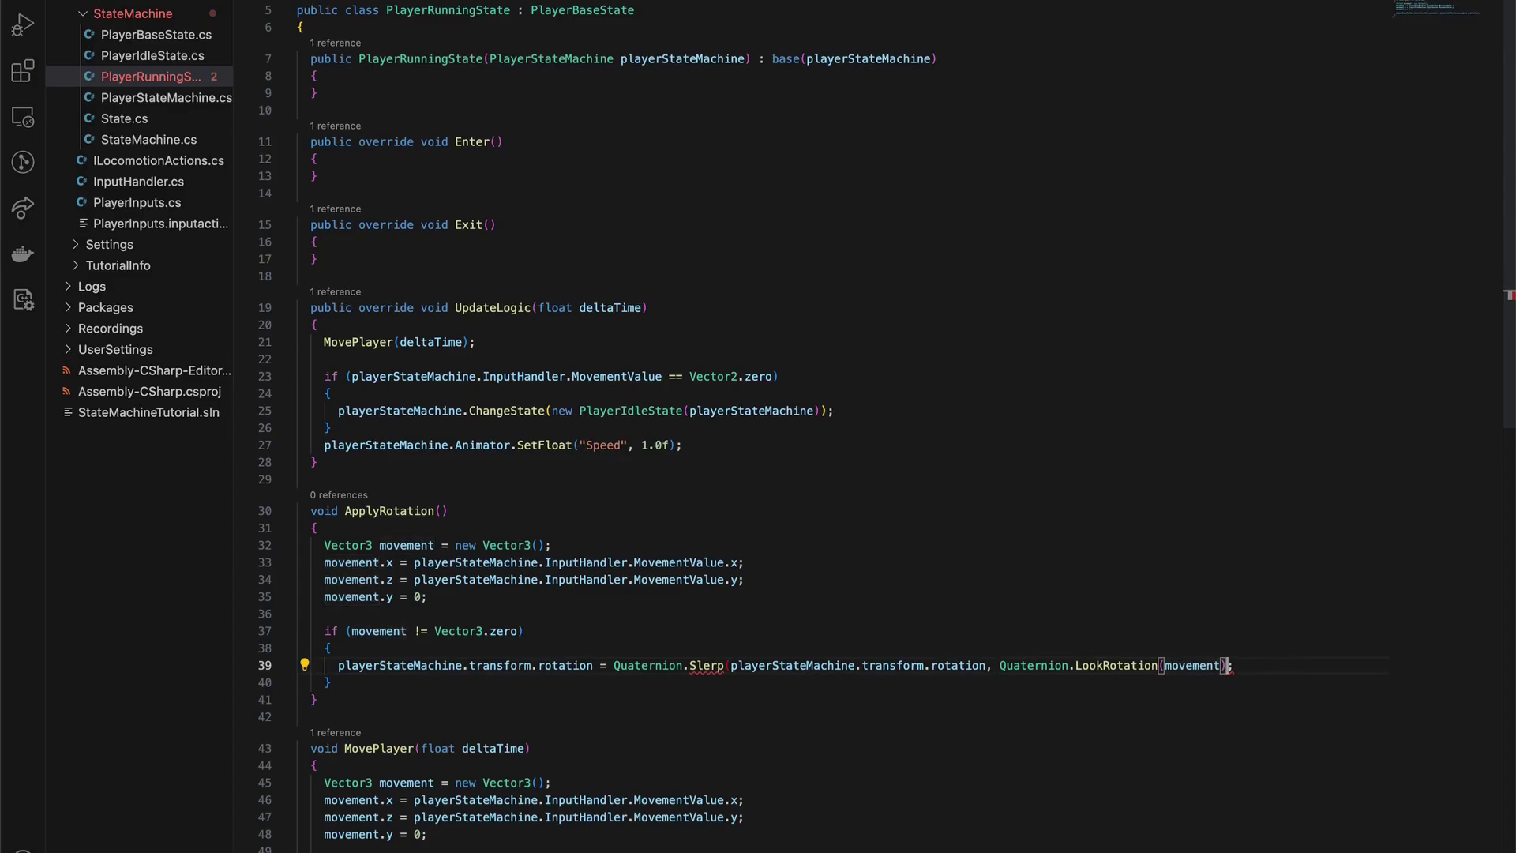
{"action": "type", "text": ", Time.deltaTime"}
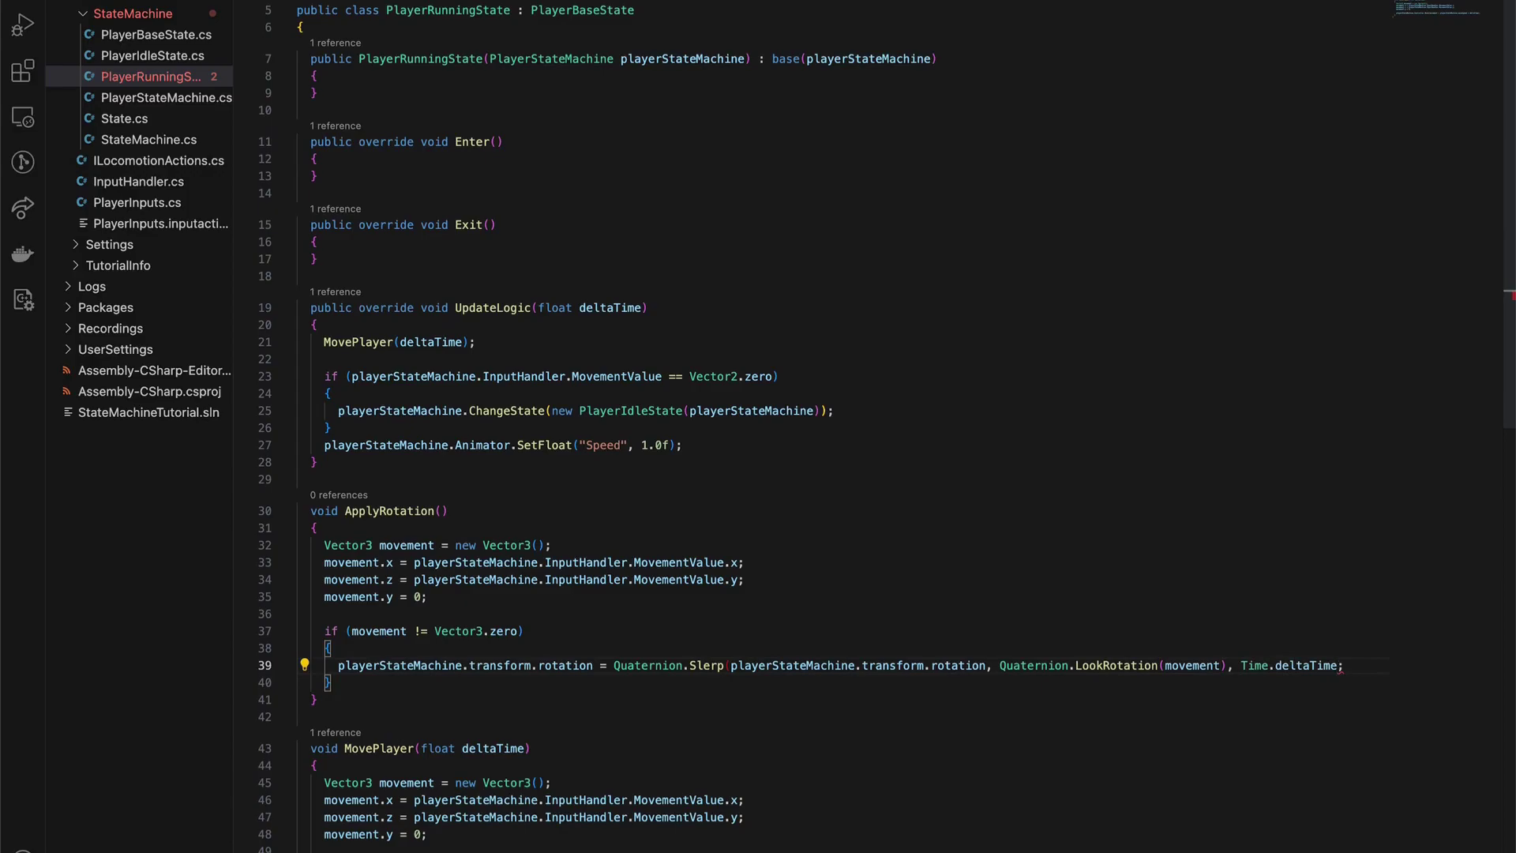
{"action": "type", "text": " * playerSta"}
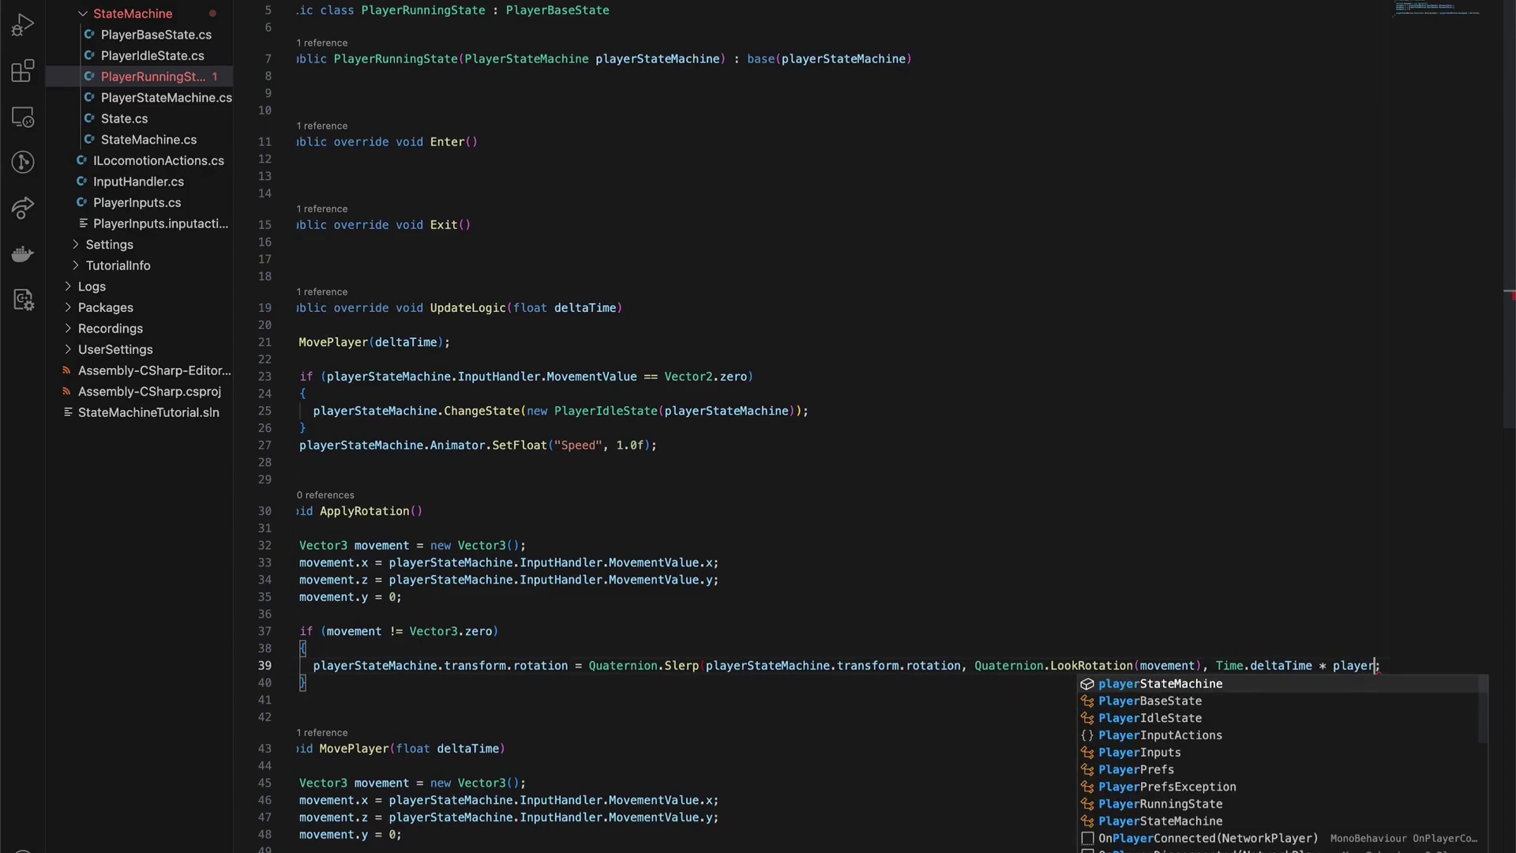
{"action": "key", "text": "Tab"}
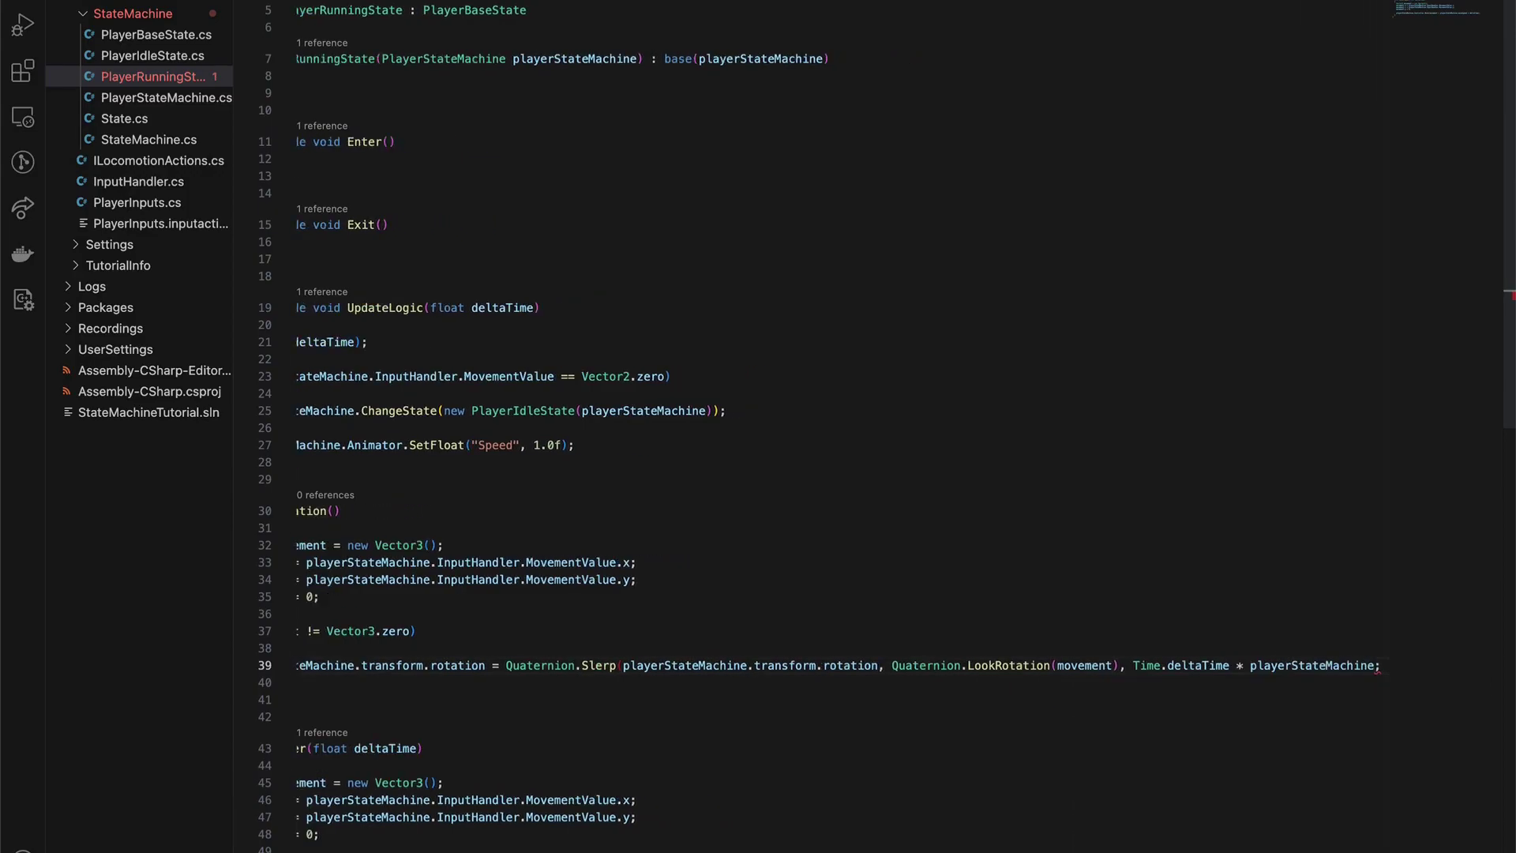
{"action": "type", "text": ".rotatio"}
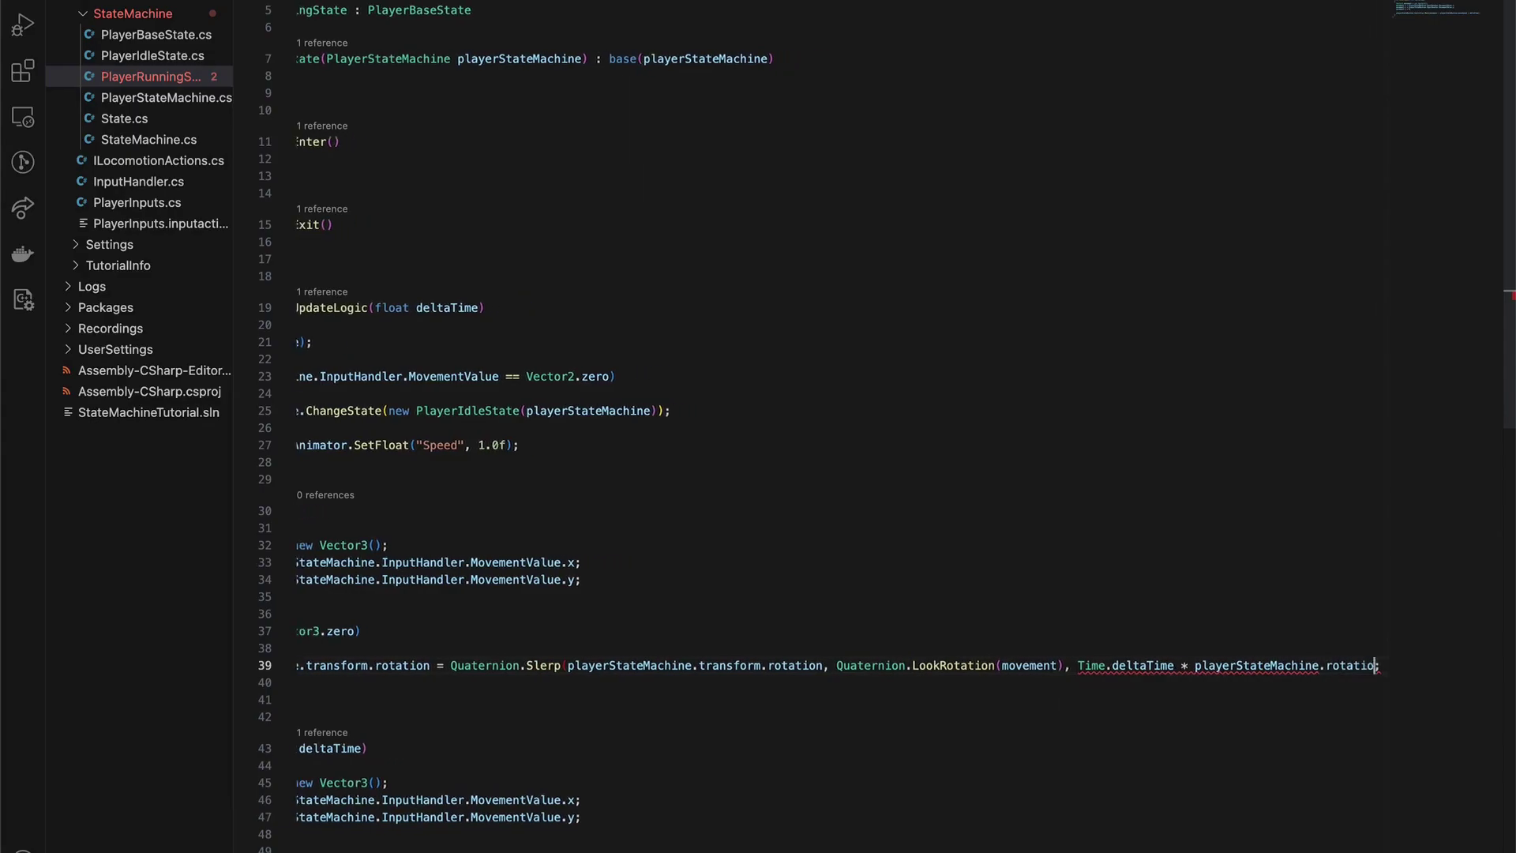
{"action": "type", "text": "nSpee"}
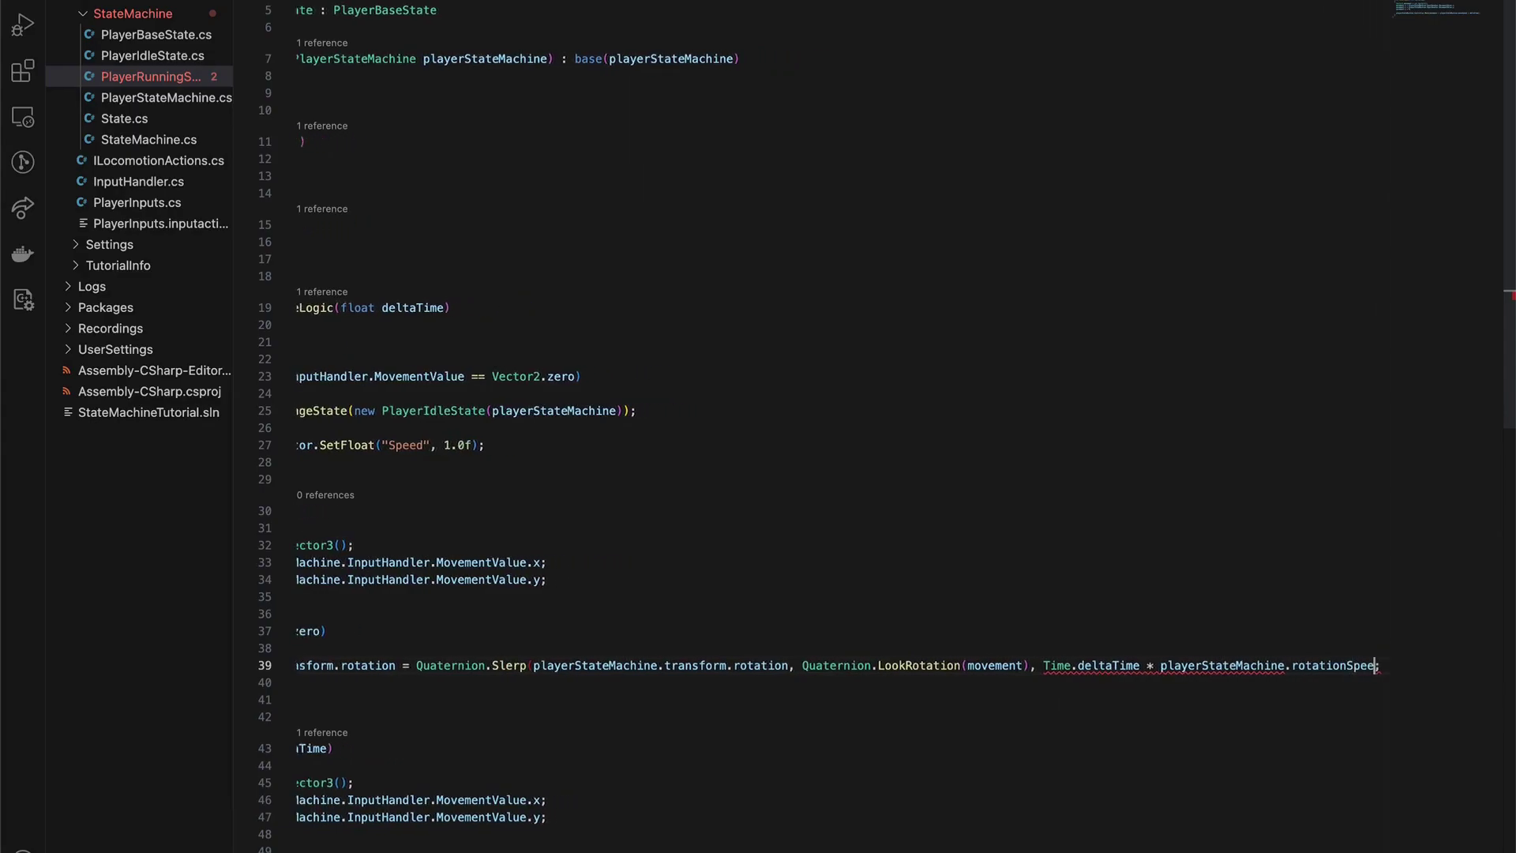
{"action": "type", "text": "d)"}
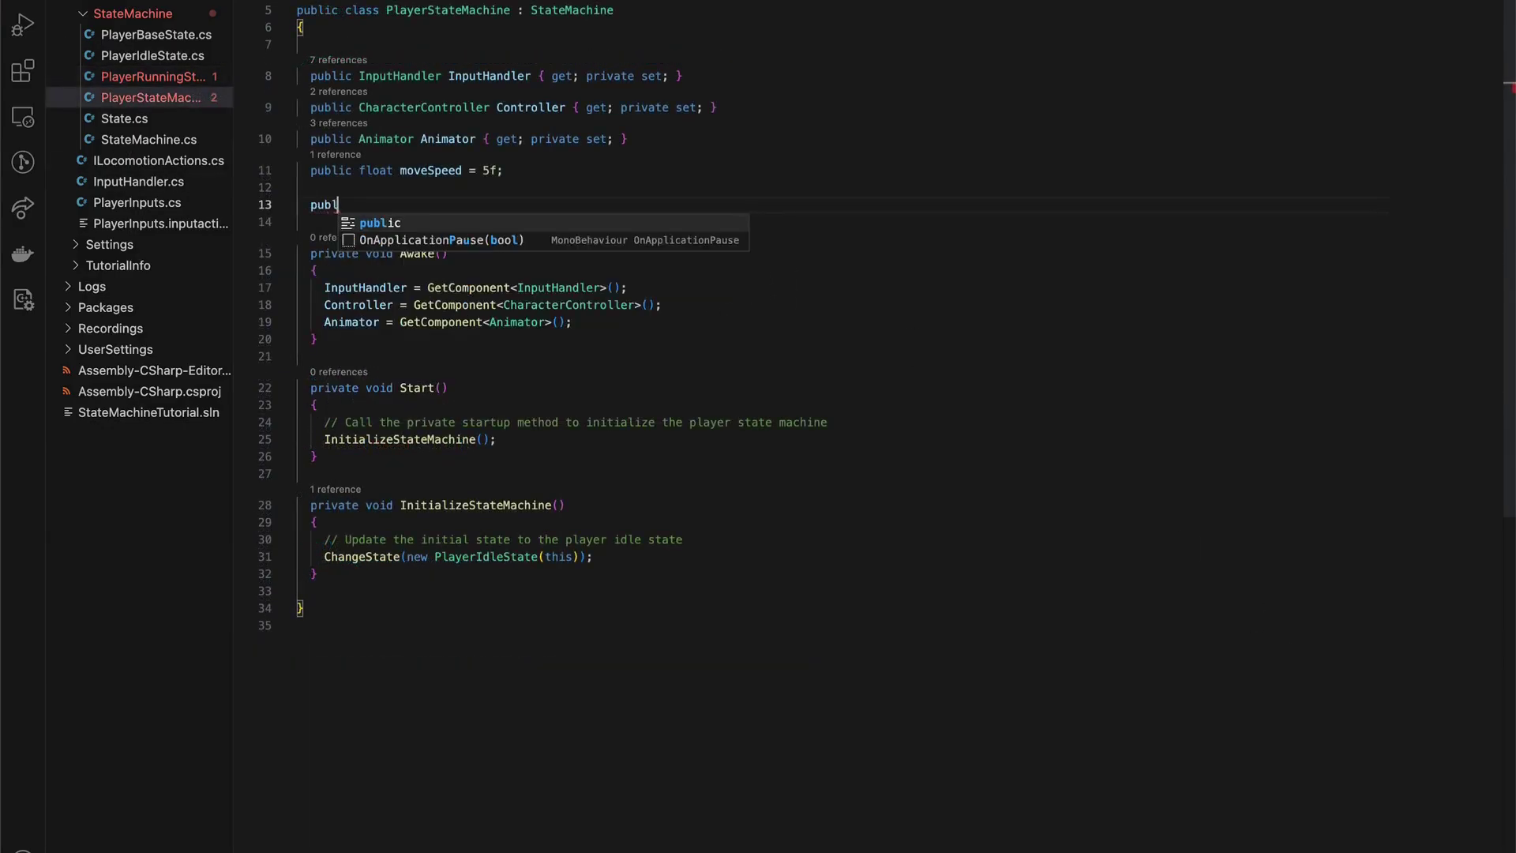
Declare a public float field named rotationSpeed with an initial value in PlayerStateMachine, below moveSpeed.
{"action": "type", "text": "ic float rotationSpee"}
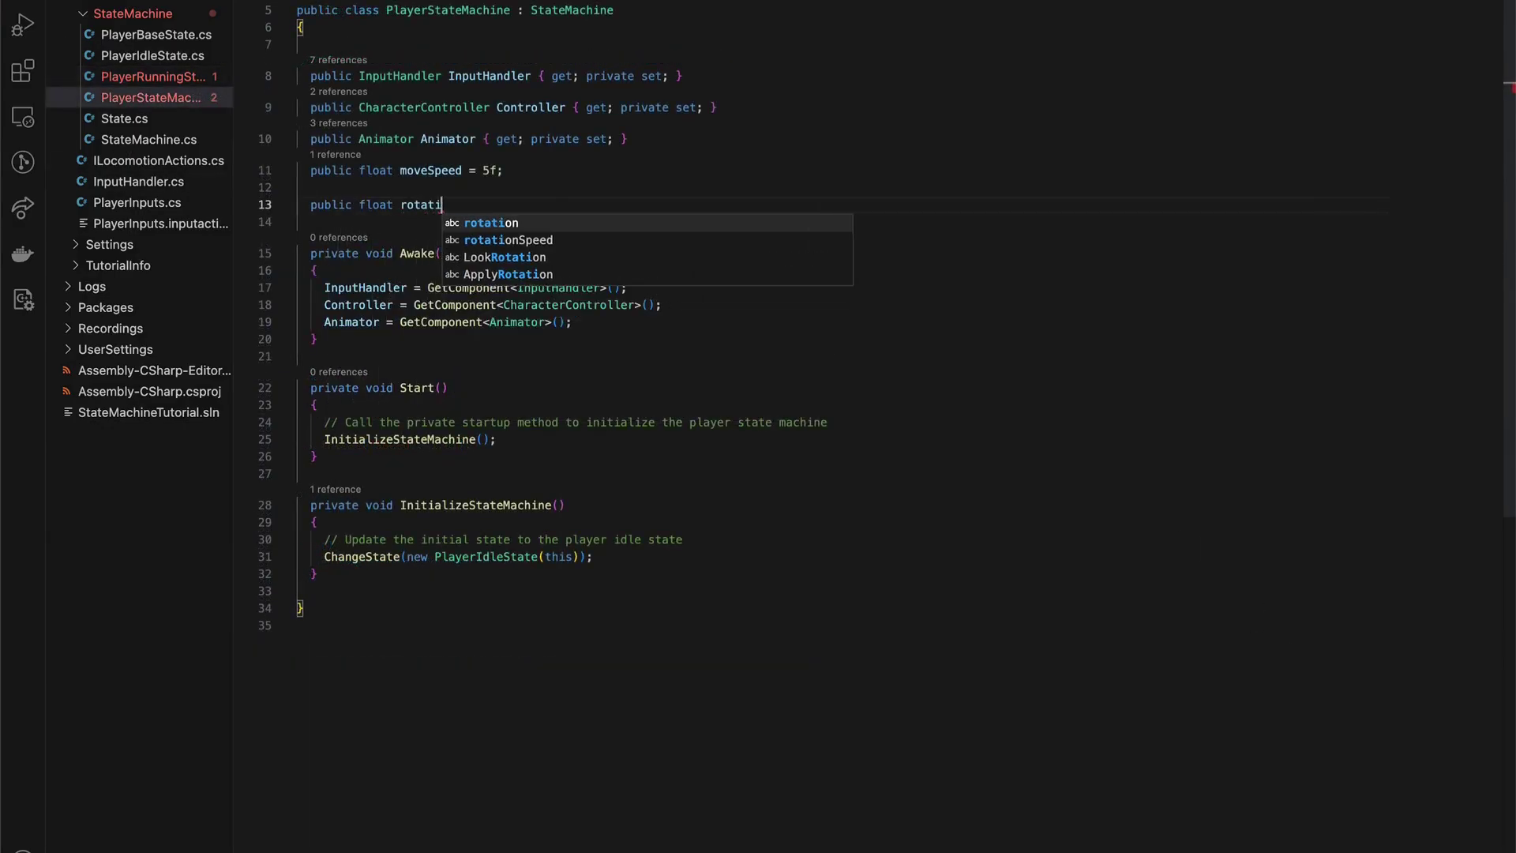
{"action": "type", "text": "d ="}
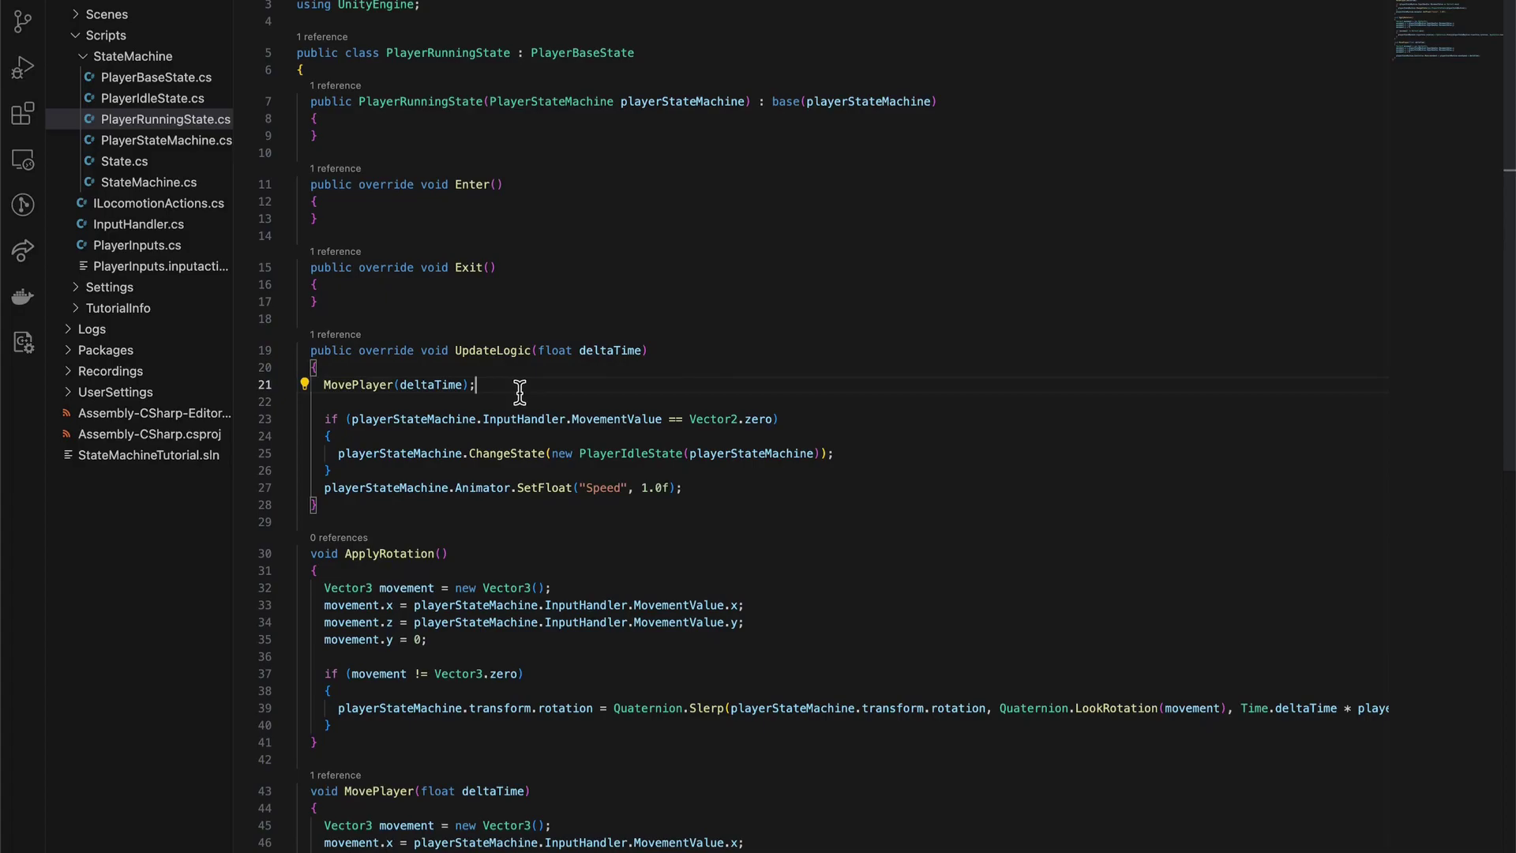
Add an ApplyRotation(); call in UpdateLogic of PlayerRunningState, directly below MovePlayer(deltaTime).
{"action": "key", "text": "Return"}
{"action": "type", "text": "Ap"}
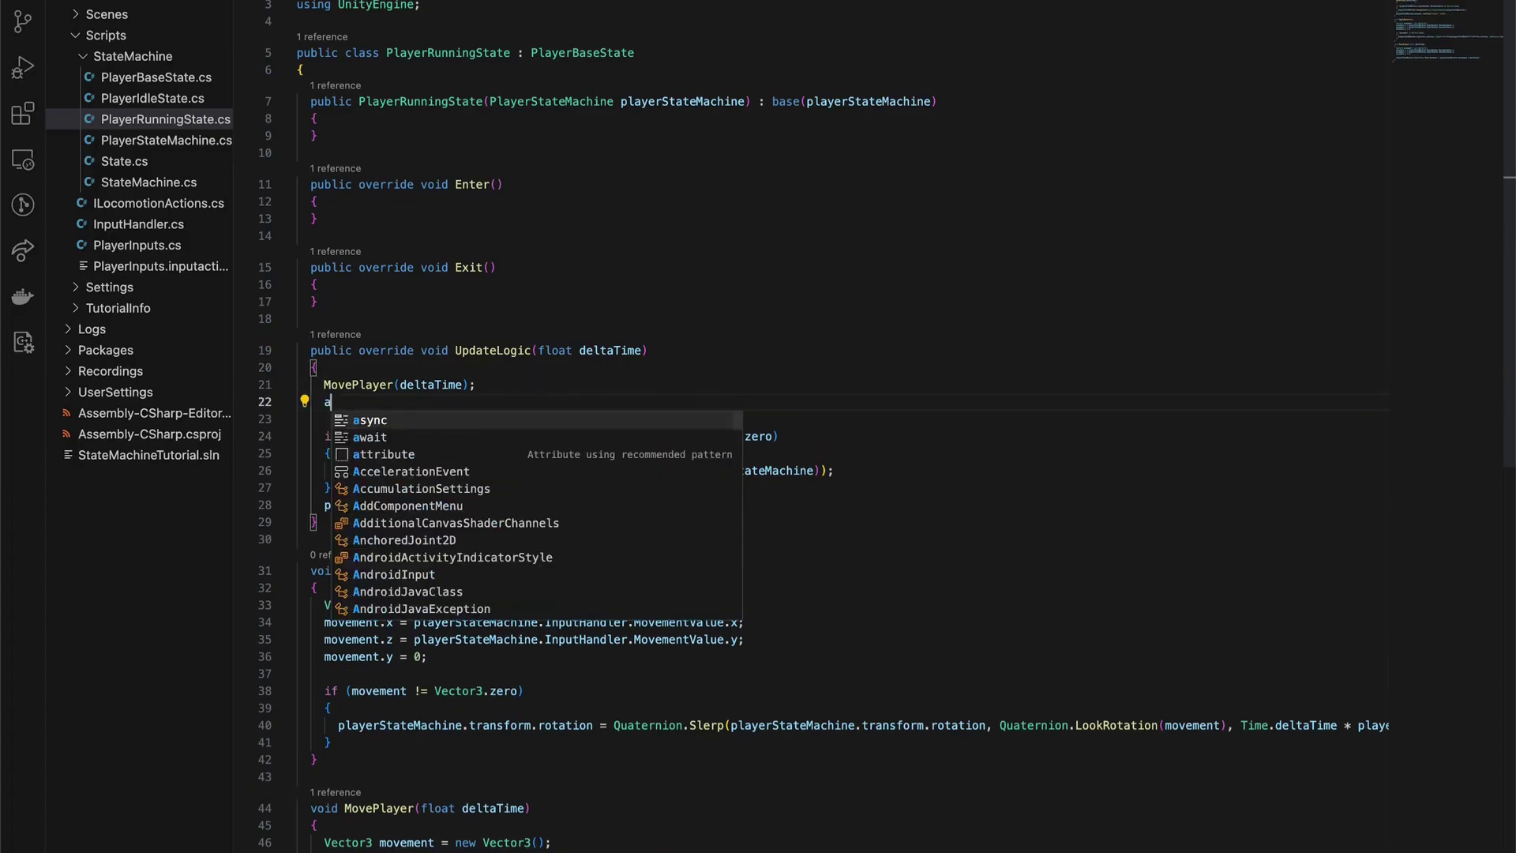
{"action": "type", "text": "plyRotation"}
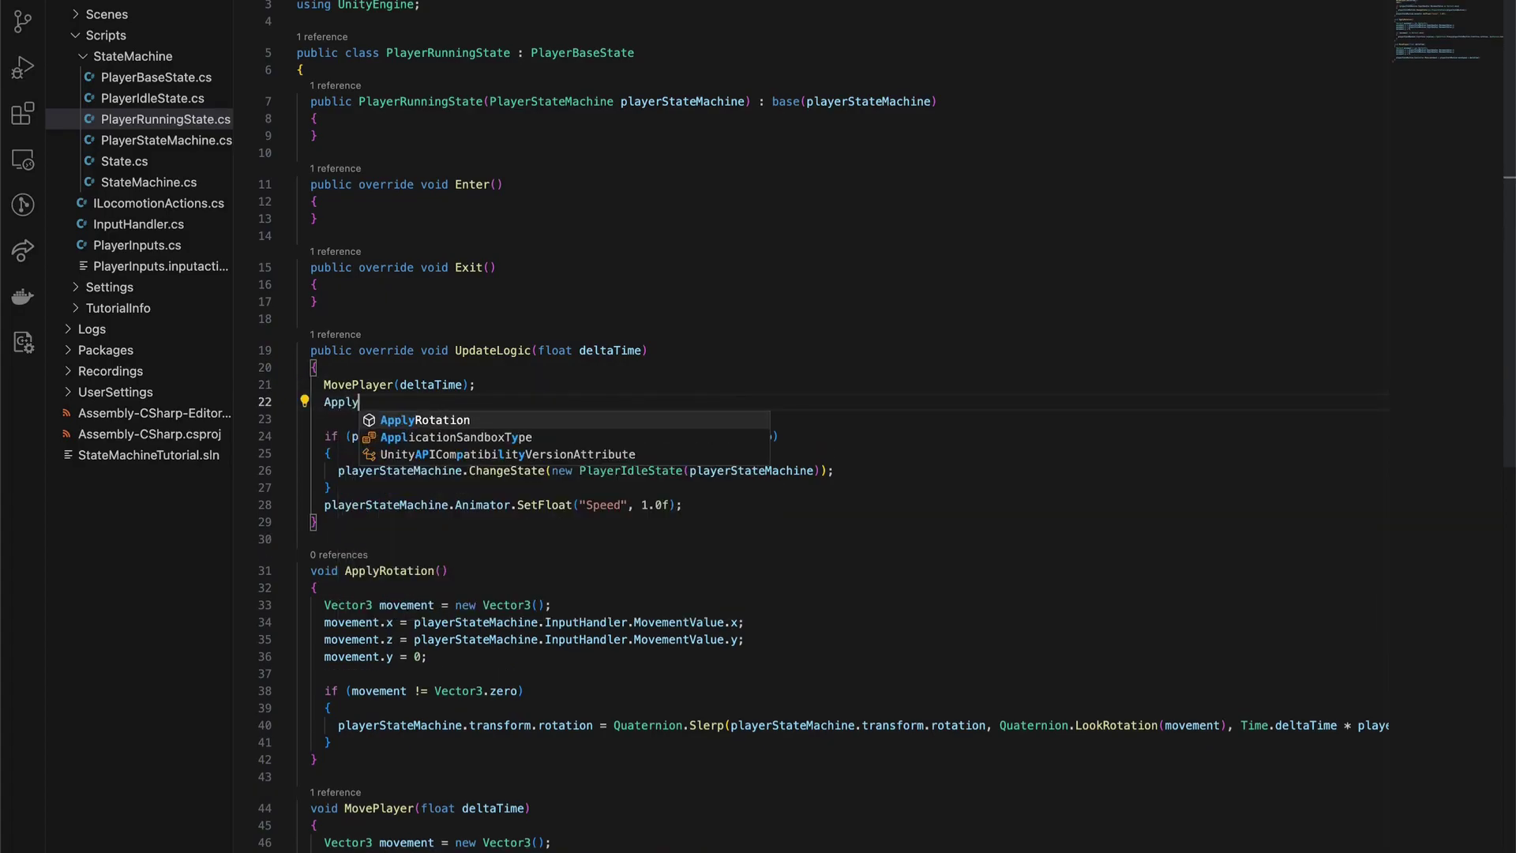
{"action": "type", "text": "();"}
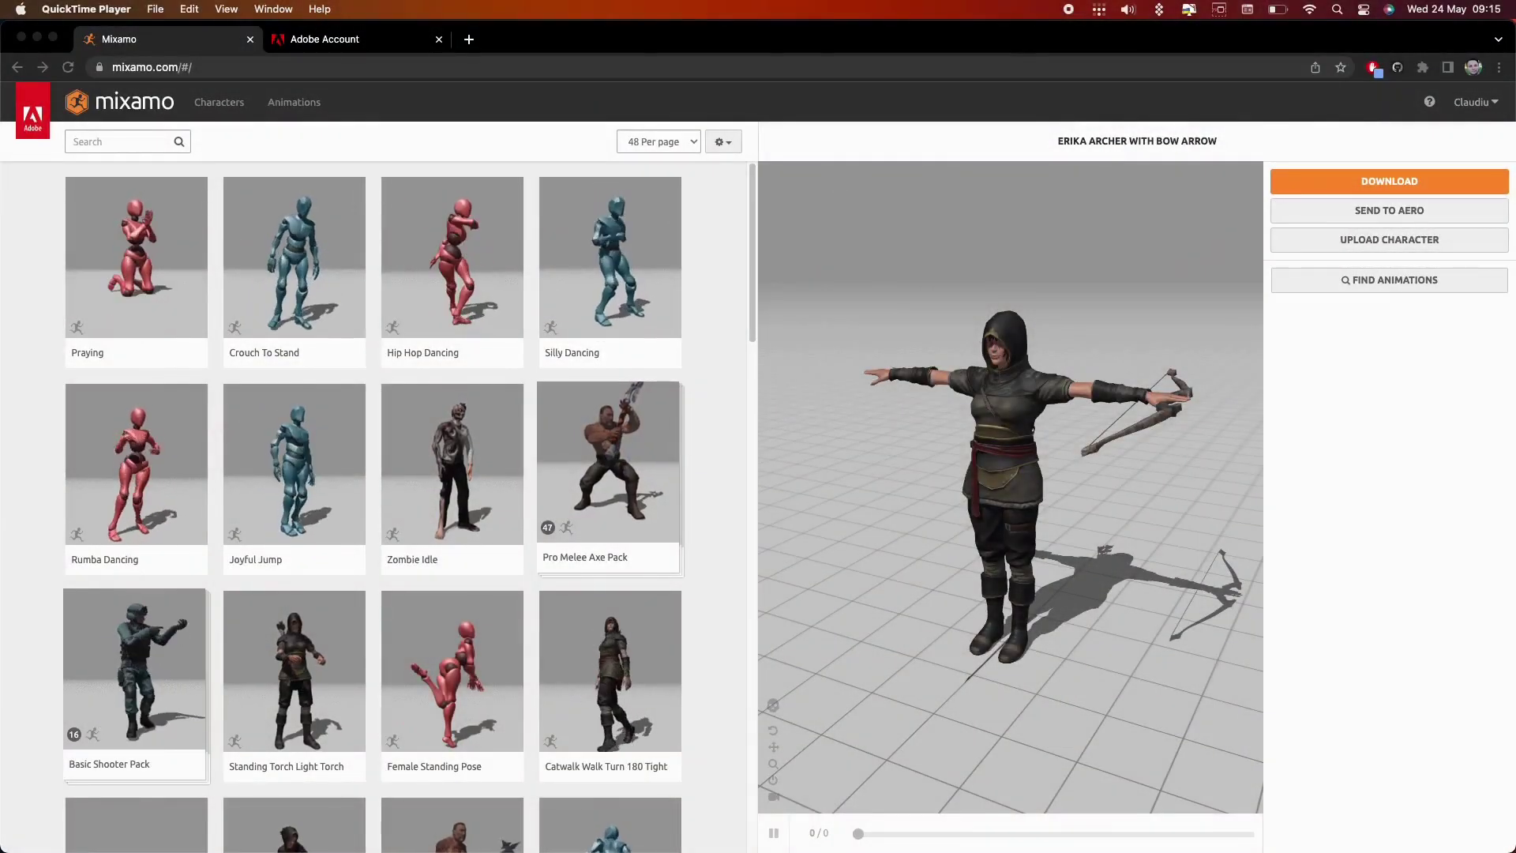
Switch to Mixamo in the browser and search its library for "archer".
{"action": "left_click", "coordinate": [747, 327]}
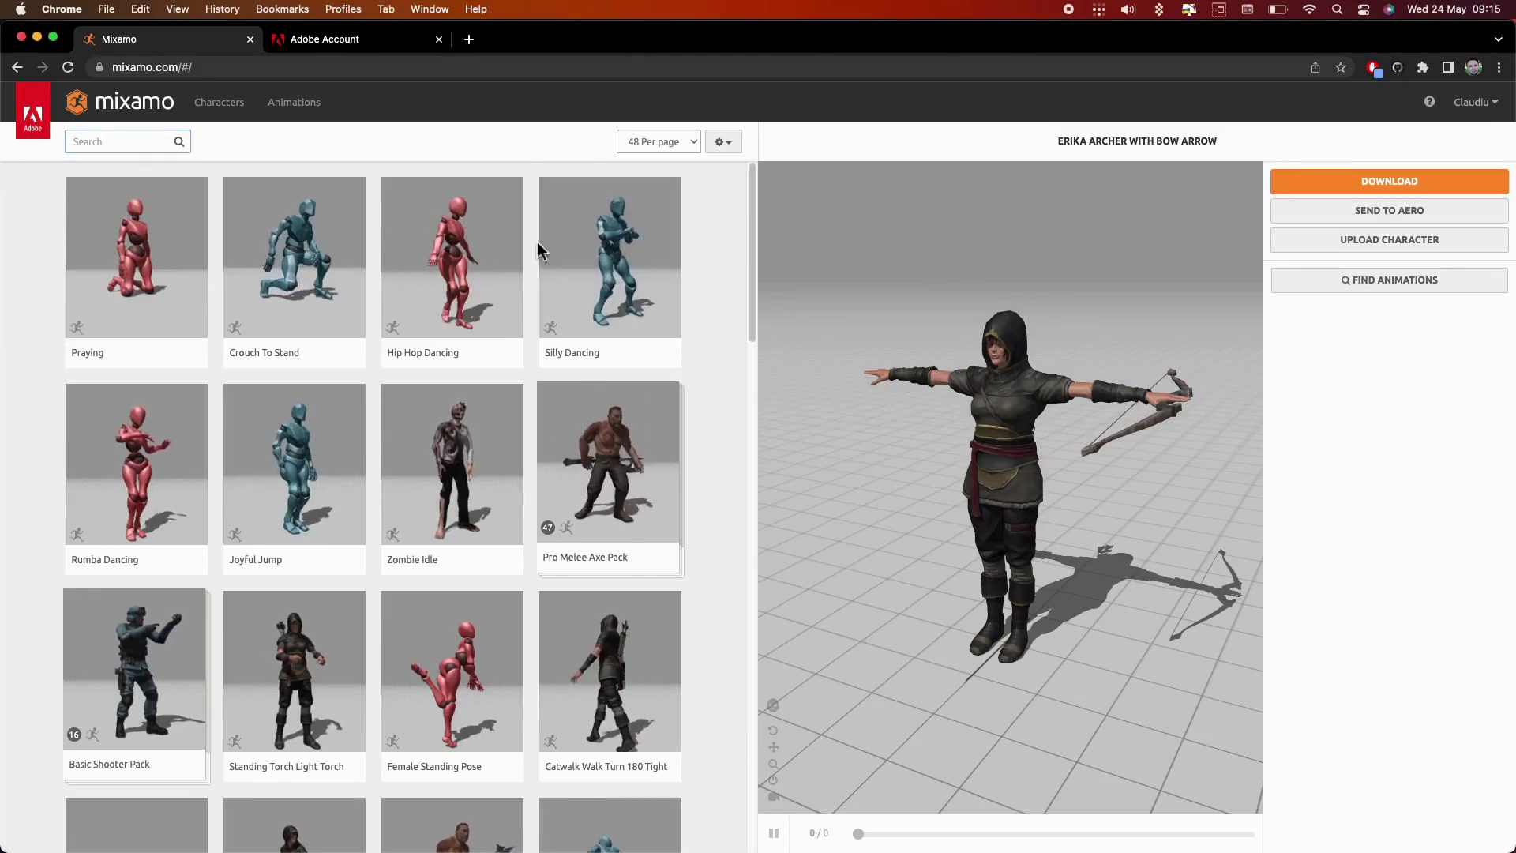
{"action": "left_click", "coordinate": [157, 146]}
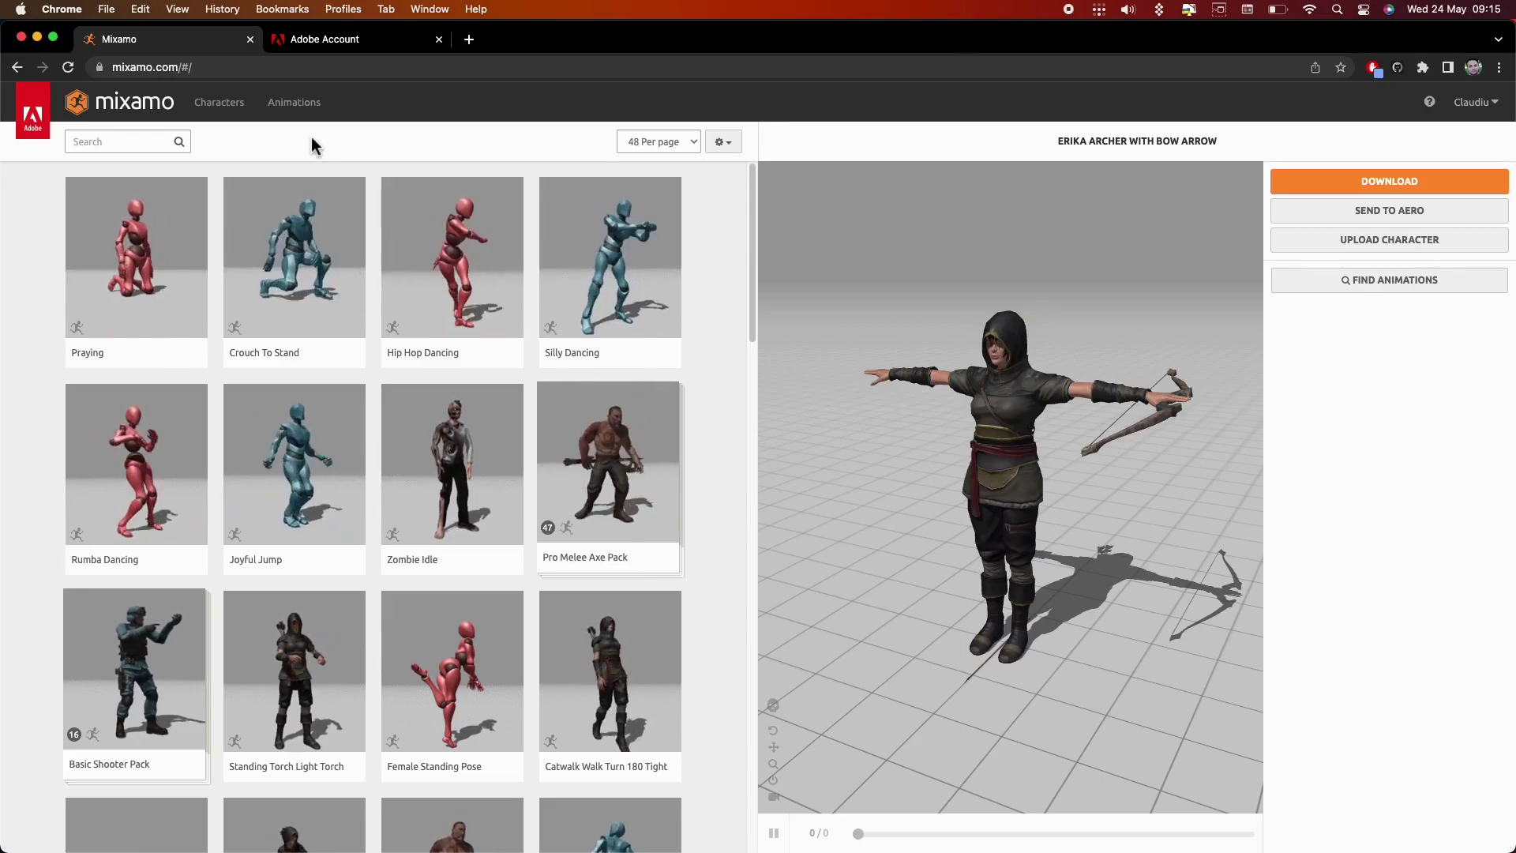
{"action": "left_click", "coordinate": [139, 143]}
{"action": "type", "text": "archer"}
{"action": "key", "text": "Return"}
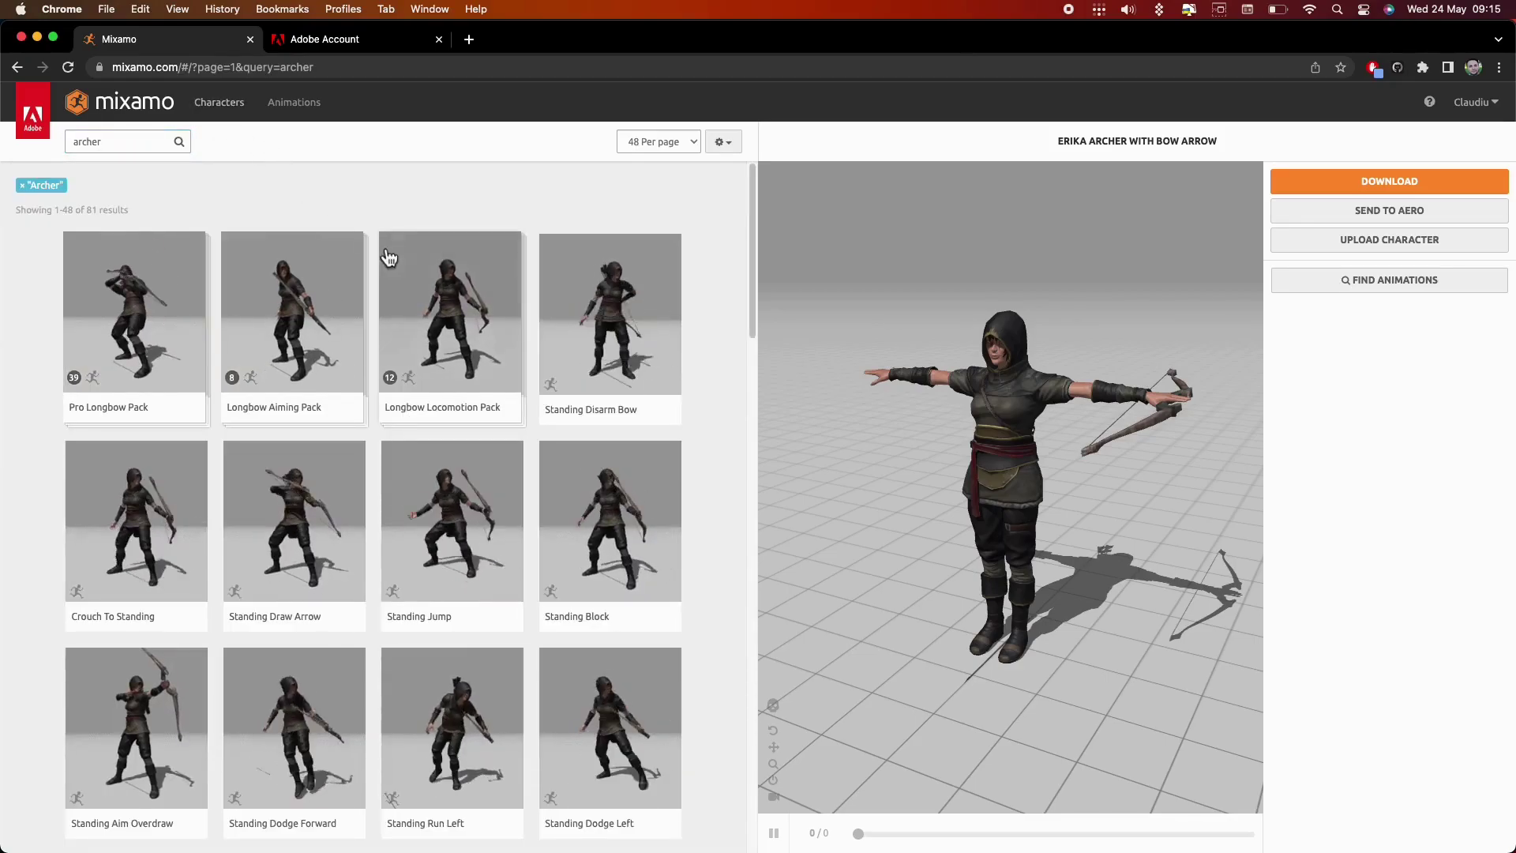
Apply the Longbow Locomotion Pack to the archer character and download it at 60 frames per second.
{"action": "left_click", "coordinate": [468, 277]}
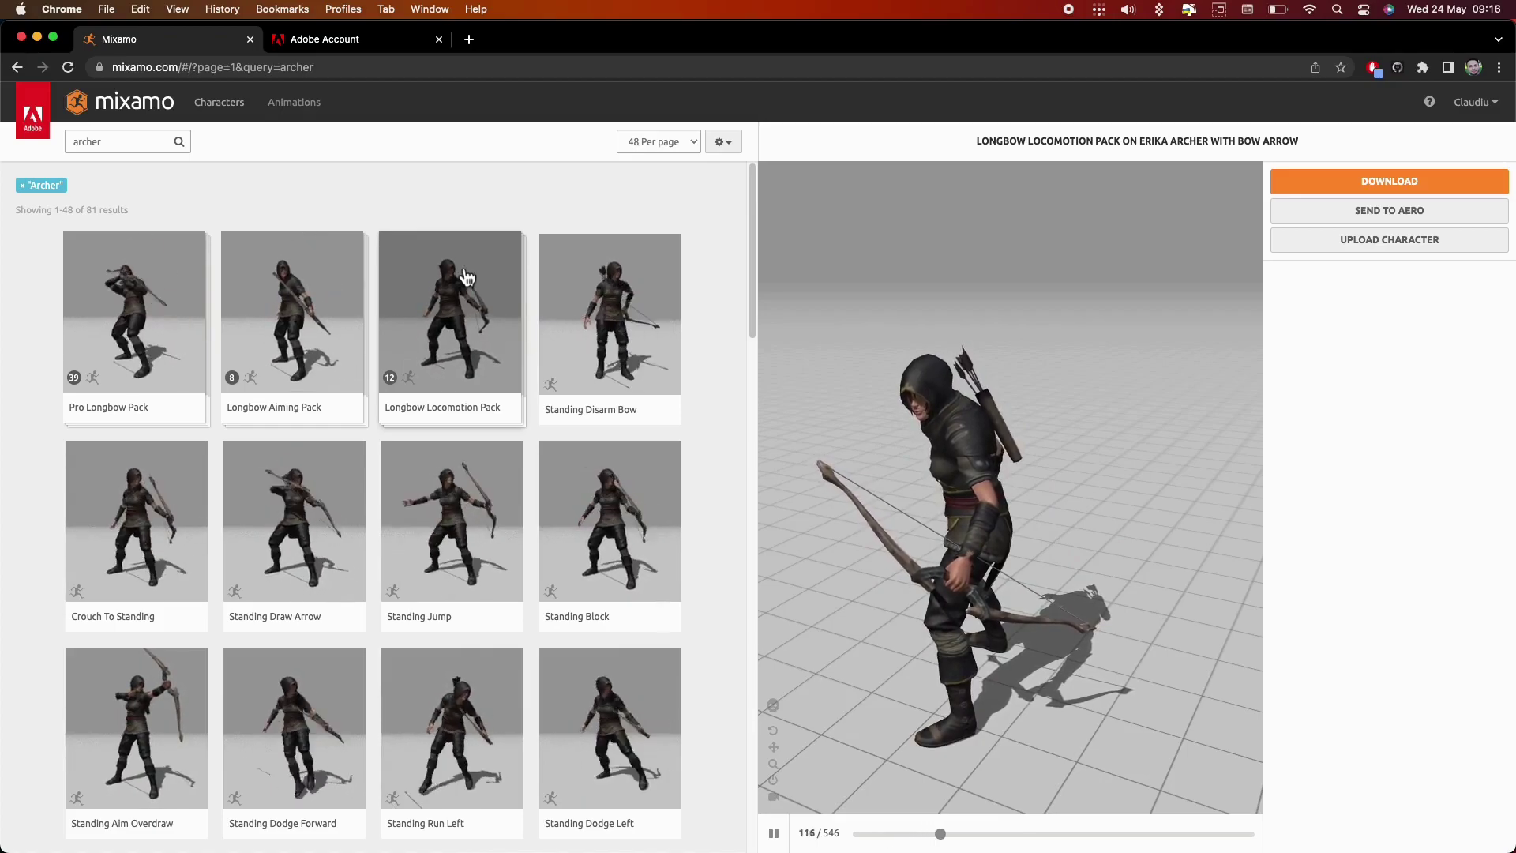
{"action": "left_click", "coordinate": [1356, 183]}
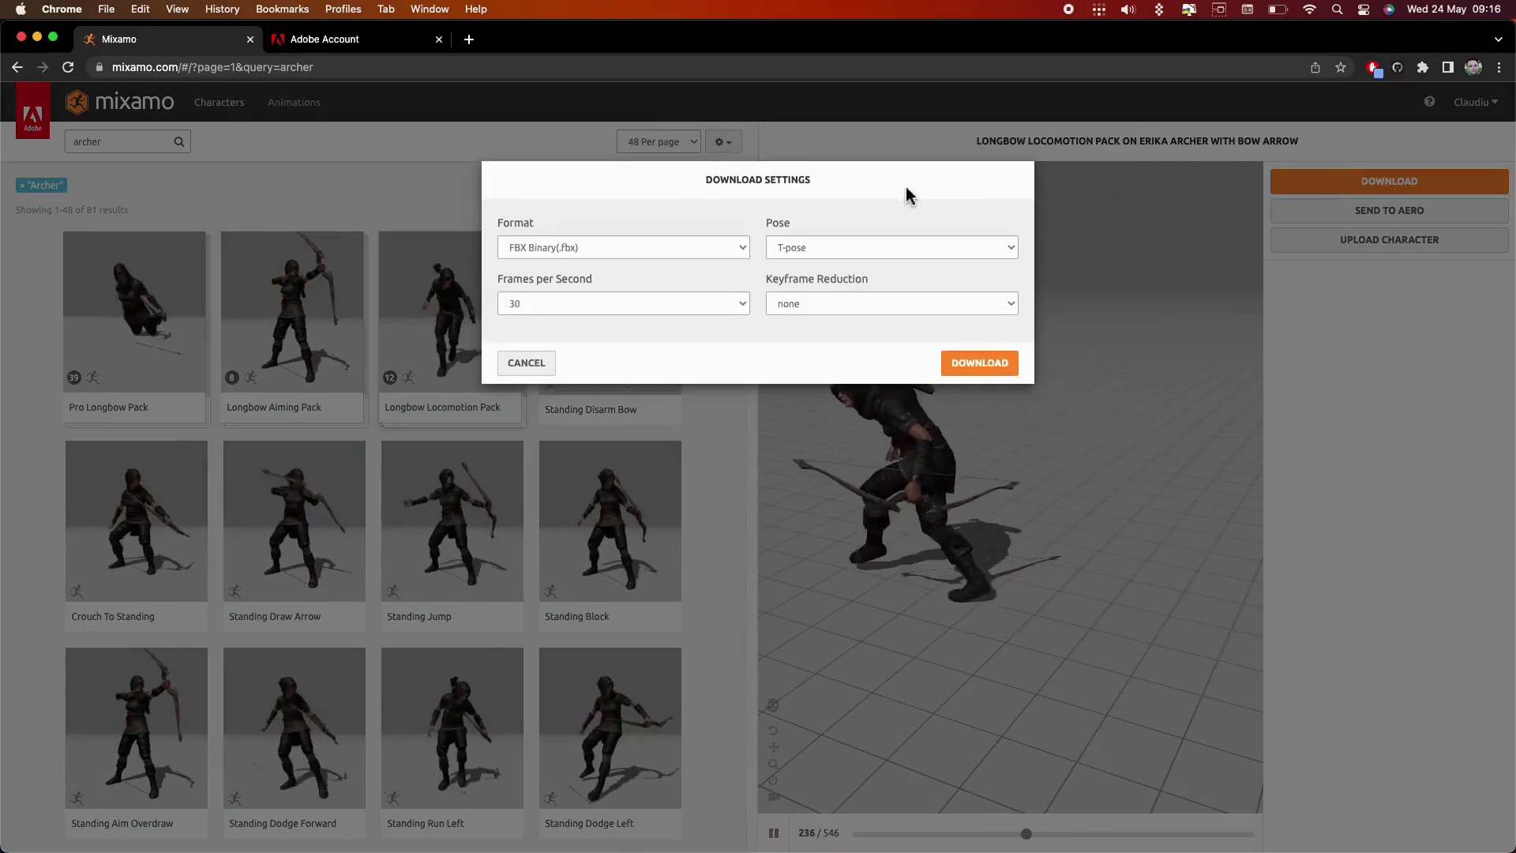
{"action": "left_click", "coordinate": [746, 304]}
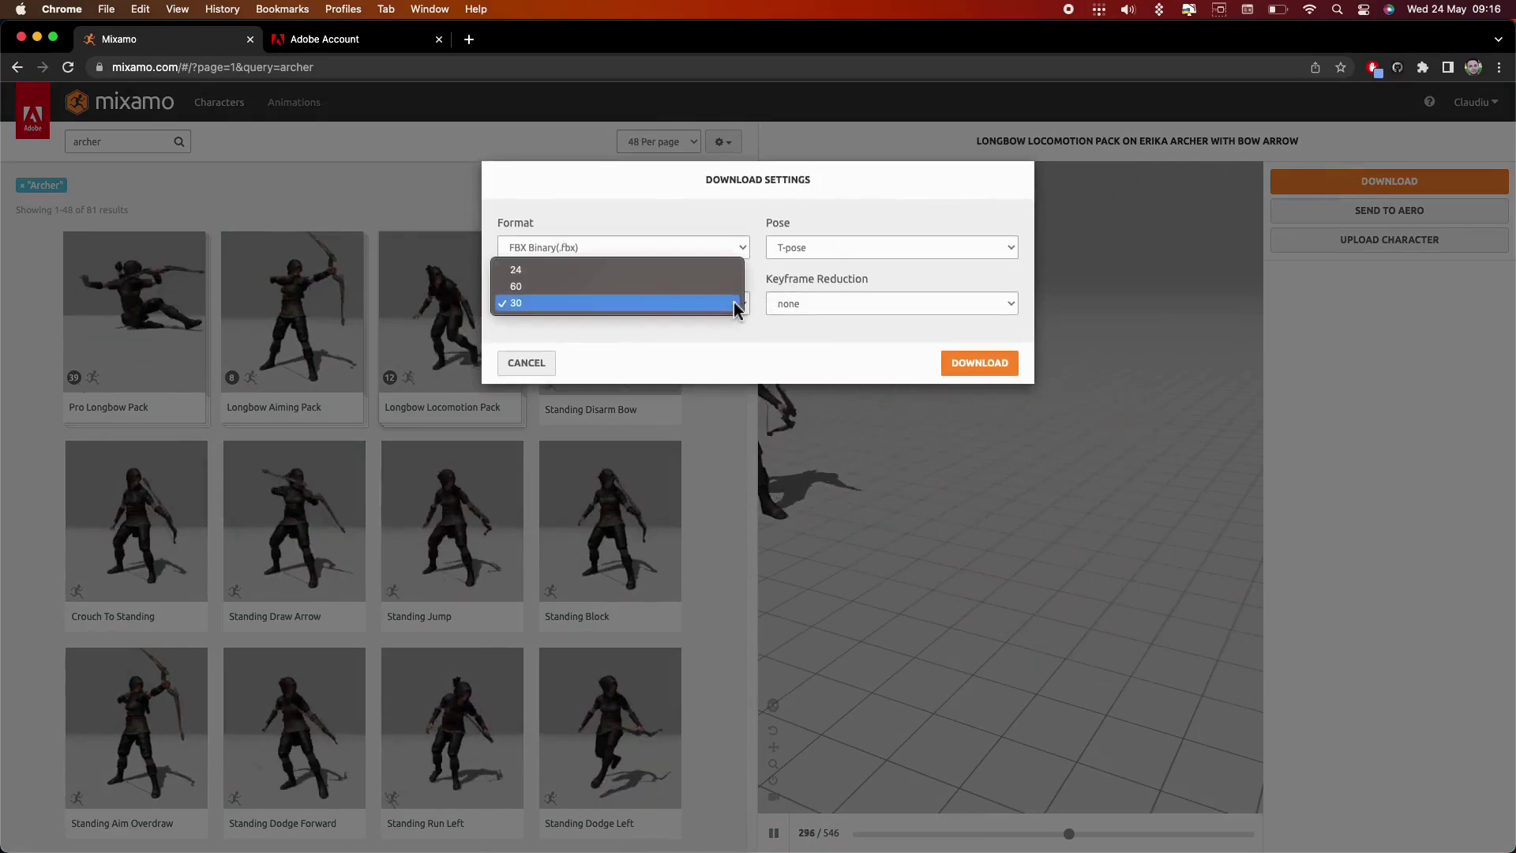
{"action": "left_click", "coordinate": [727, 299]}
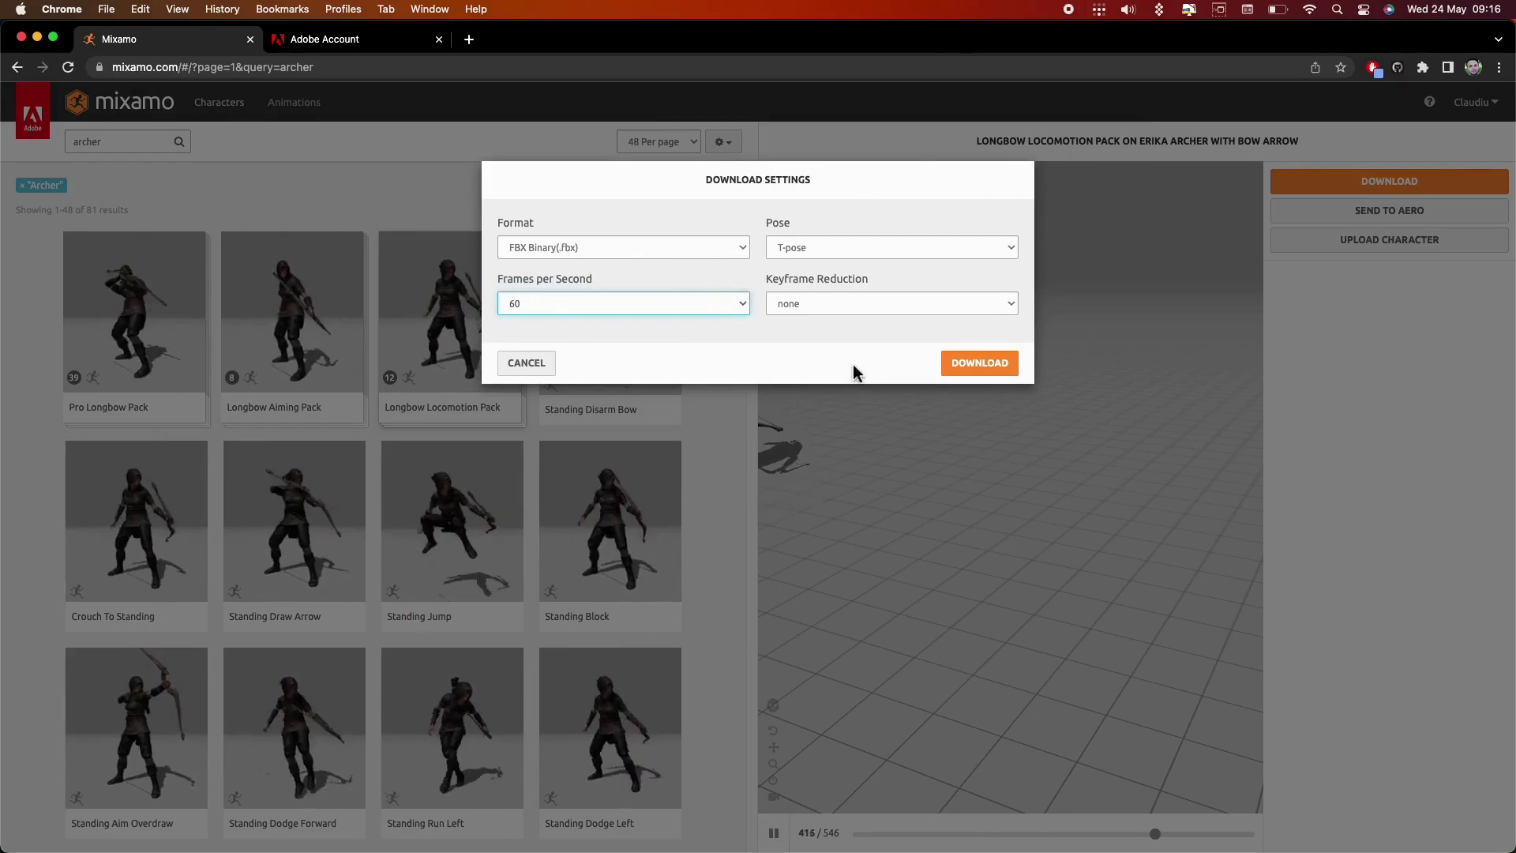
{"action": "left_click", "coordinate": [969, 376]}
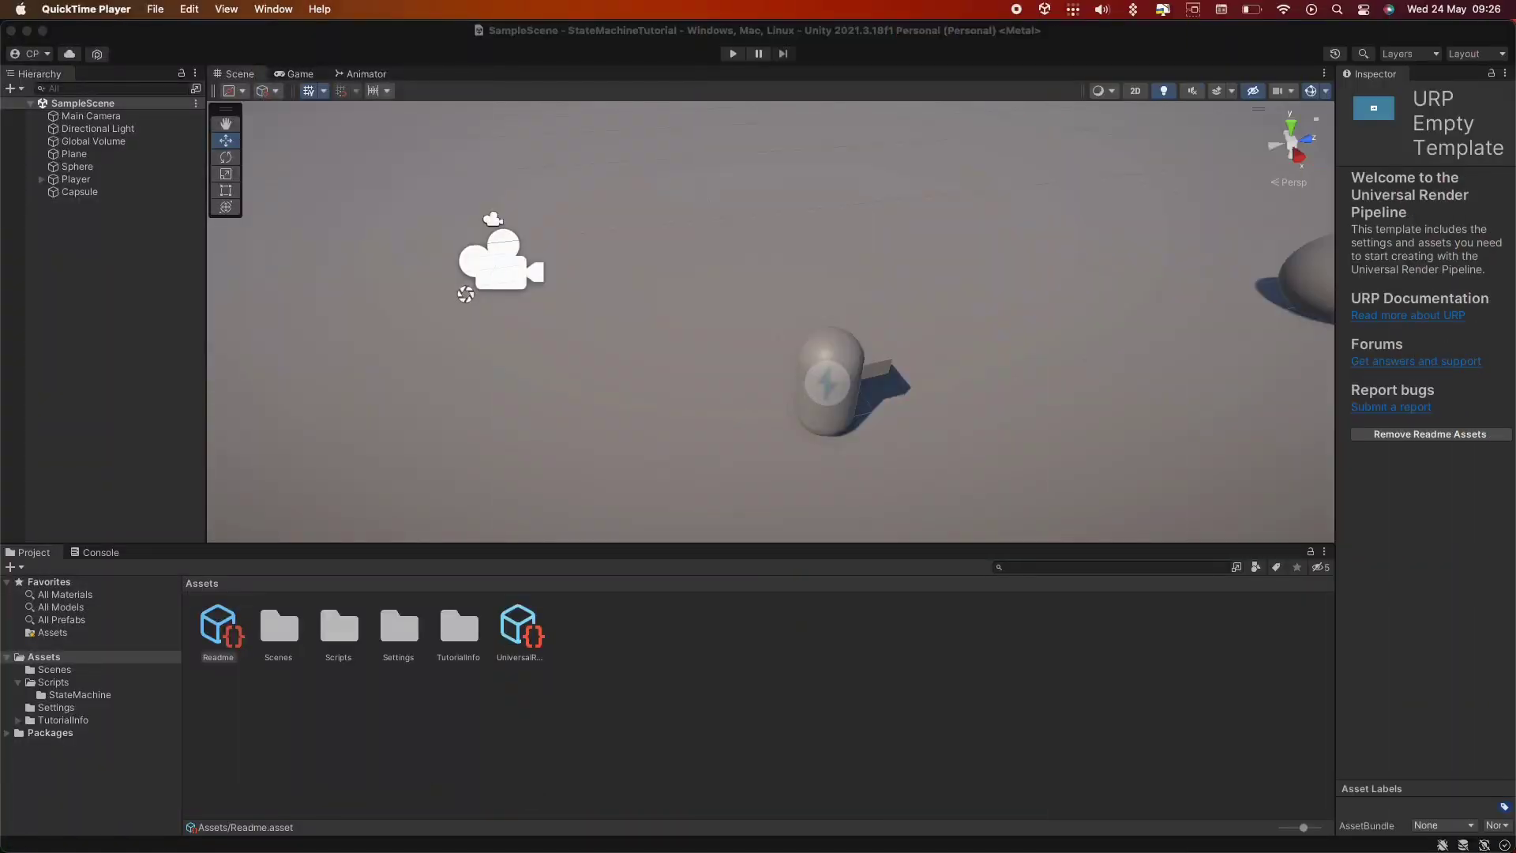
Switch to Unity and create a folder named Animations in the project's Assets.
{"action": "left_click", "coordinate": [766, 719]}
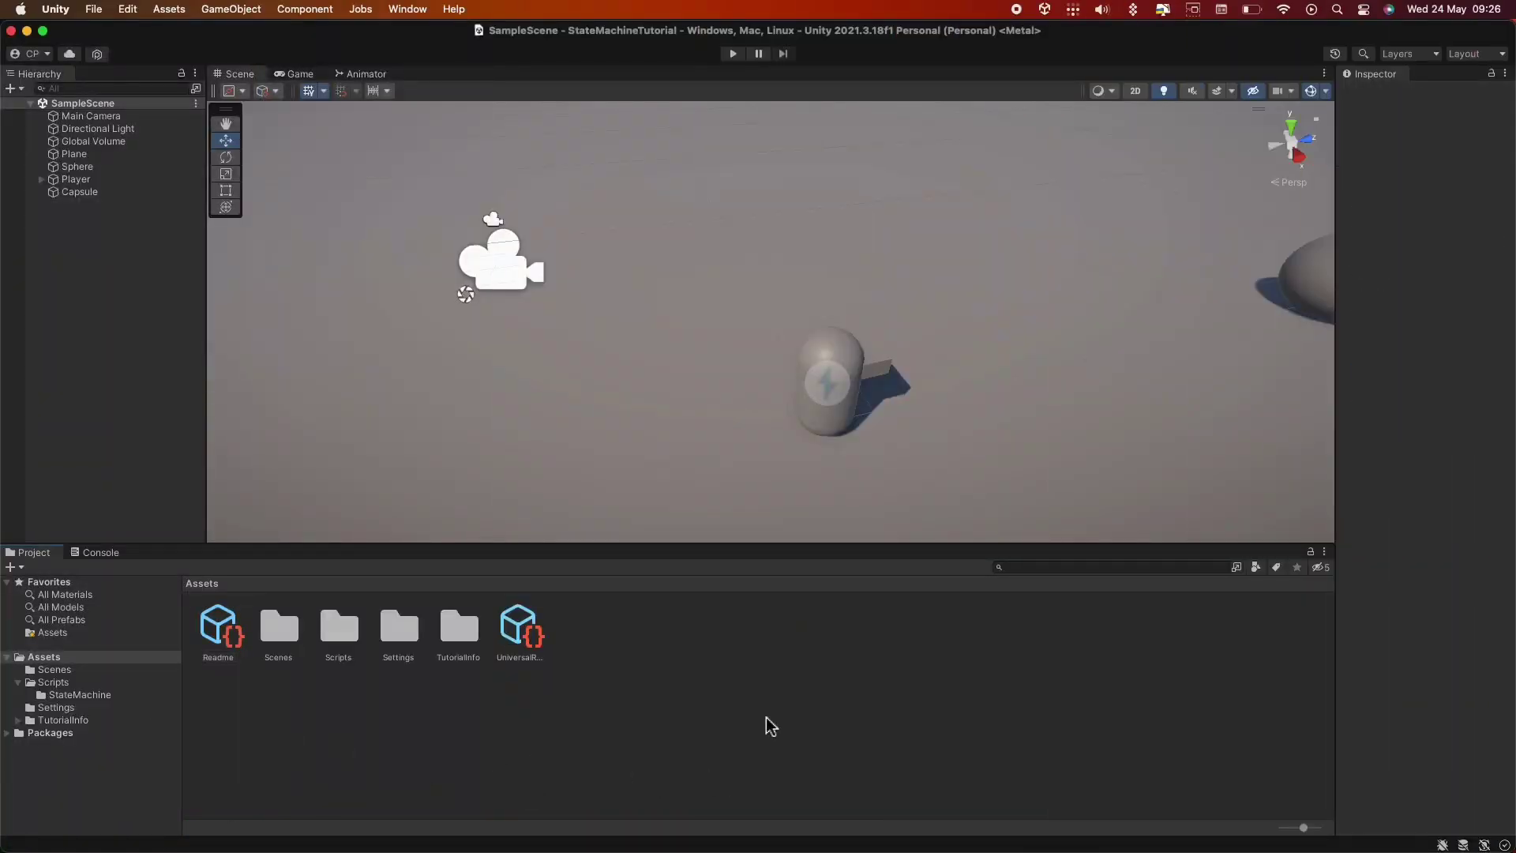
{"action": "right_click", "coordinate": [776, 668]}
{"action": "mouse_move", "coordinate": [982, 410]}
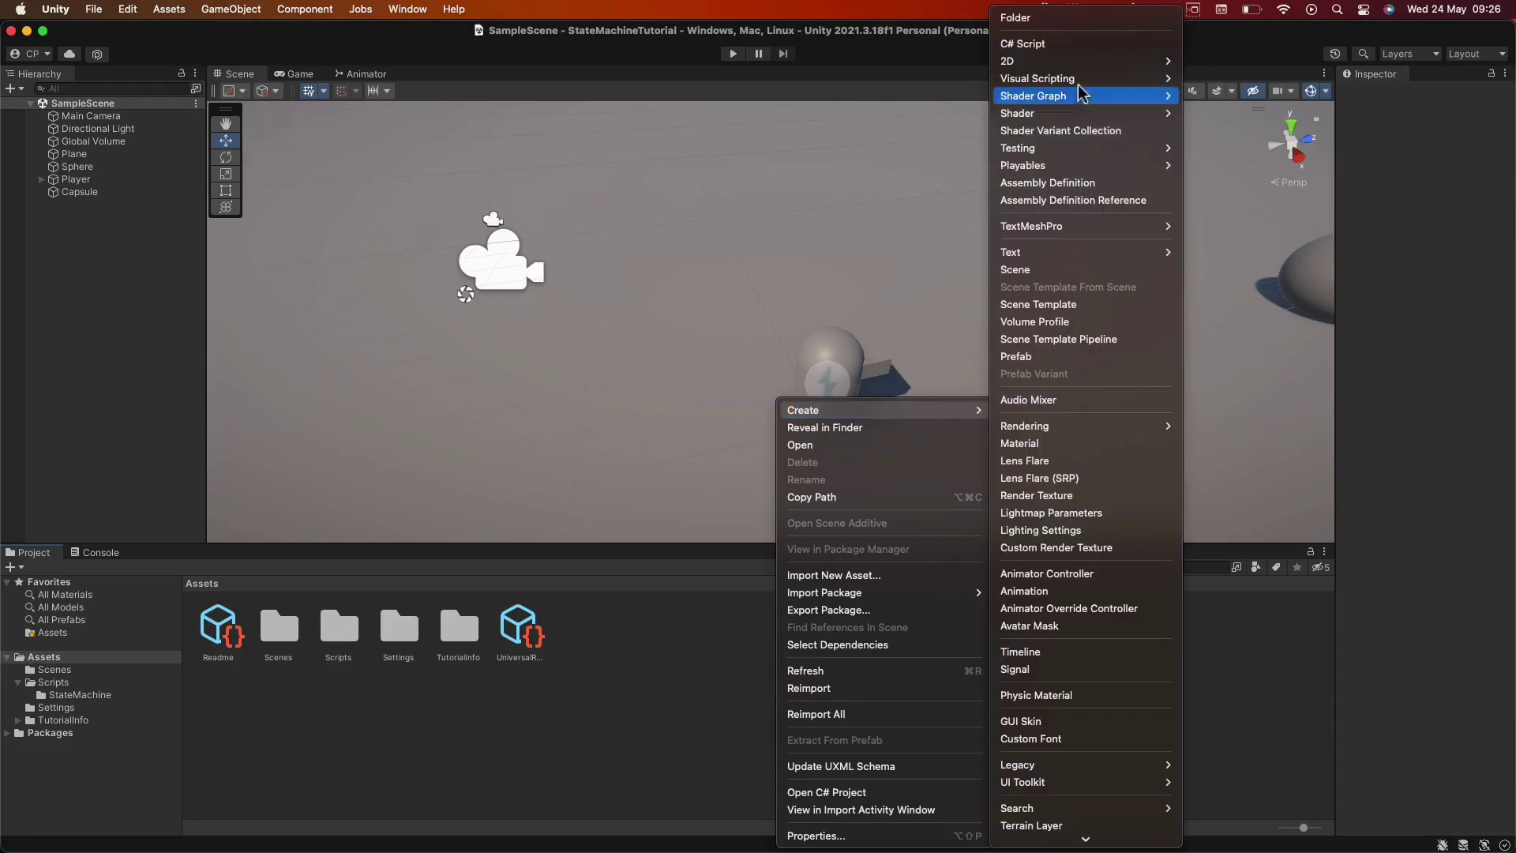
{"action": "left_click", "coordinate": [1090, 19]}
{"action": "type", "text": "Anima"}
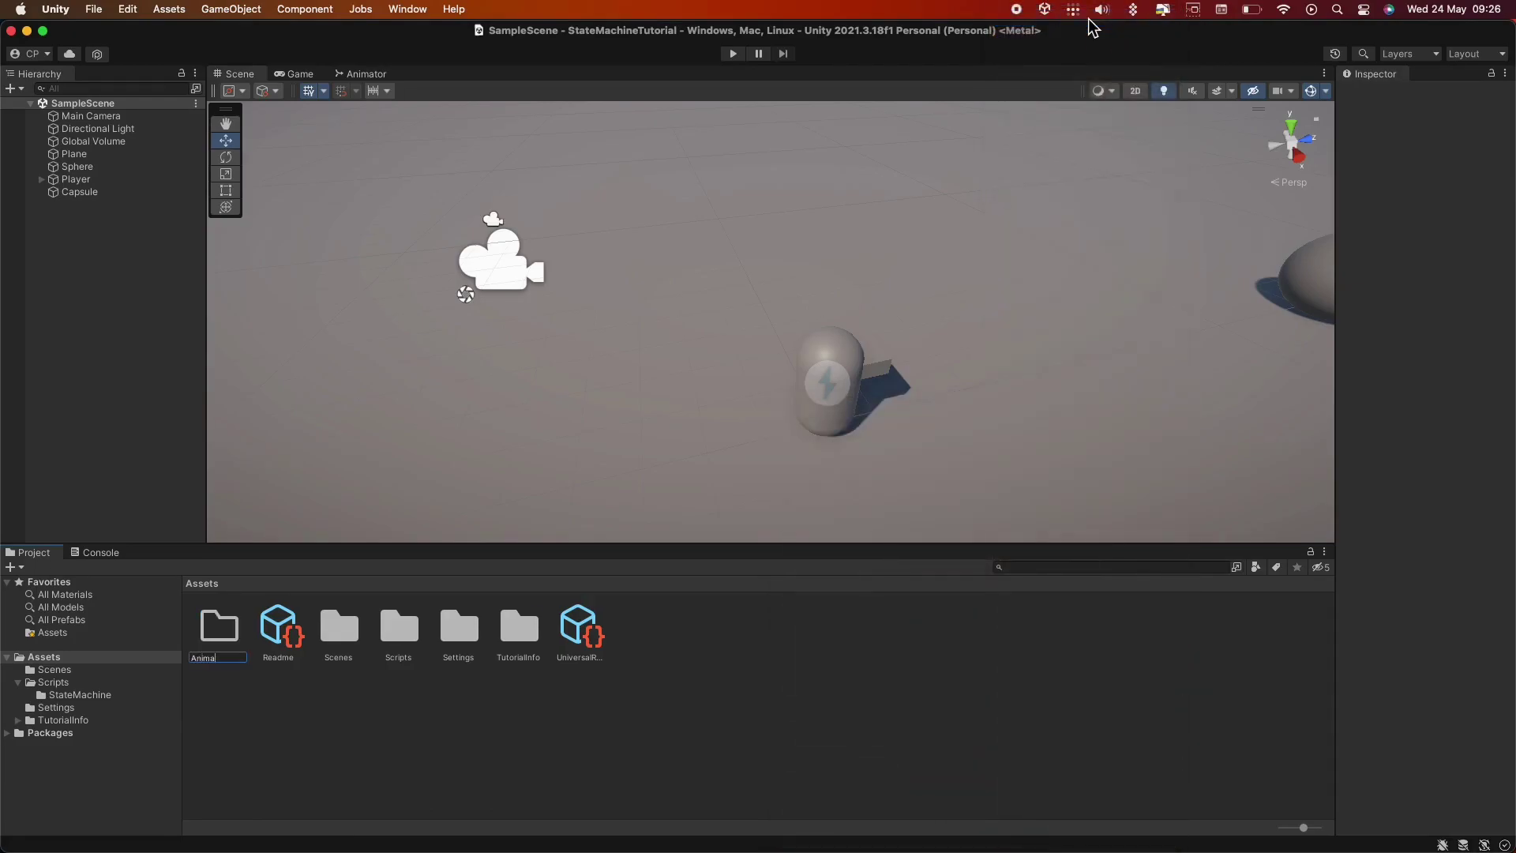
{"action": "type", "text": "tions"}
{"action": "key", "text": "Return"}
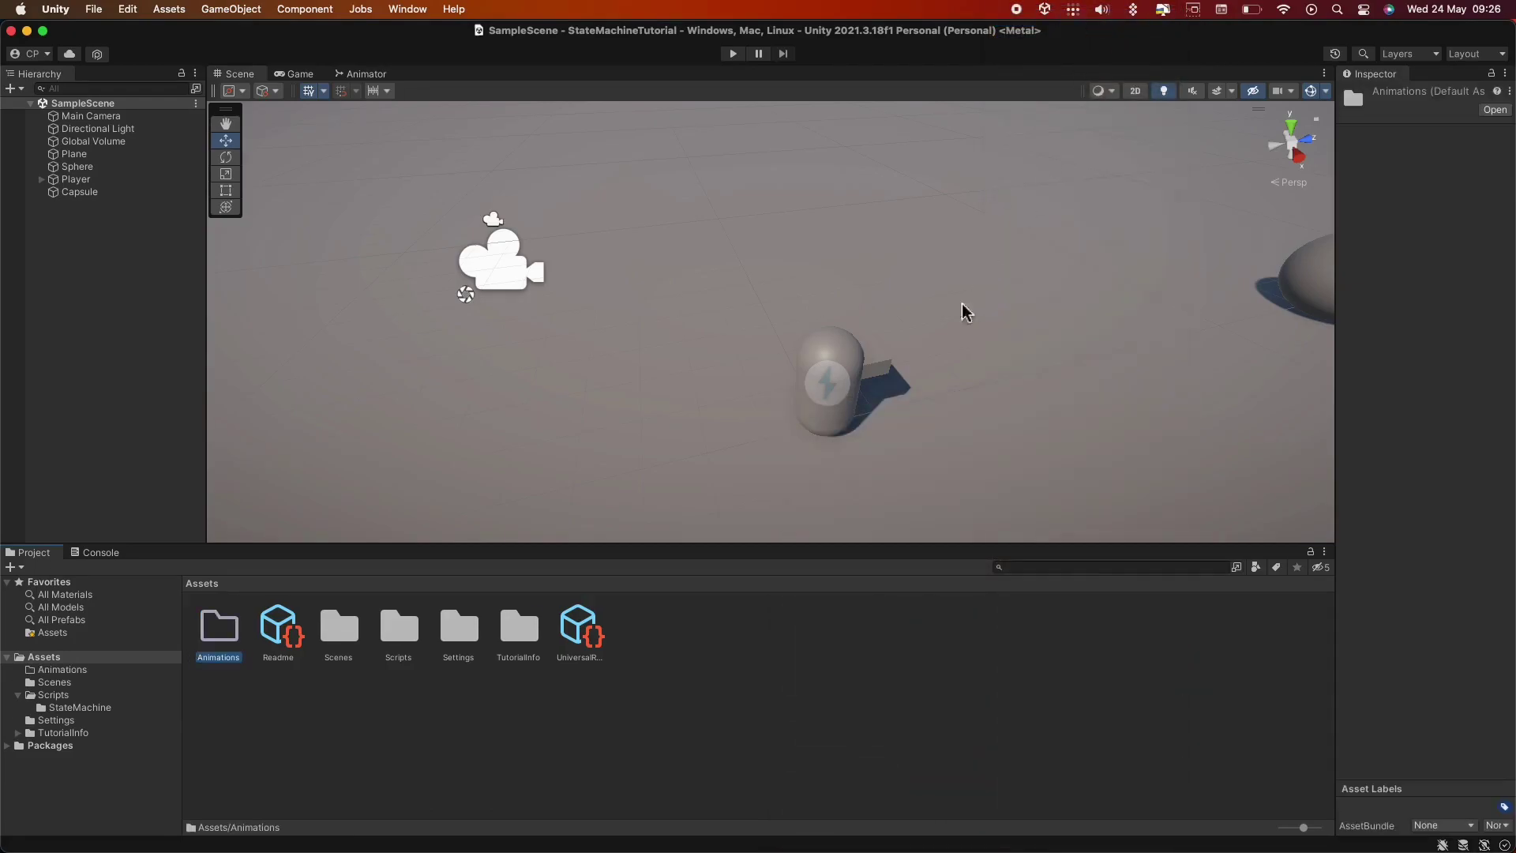
Import the downloaded longbow pack files into the Animations folder and place the Erika Archer With Bow Arrow model in the scene.
{"action": "double_click", "coordinate": [218, 628]}
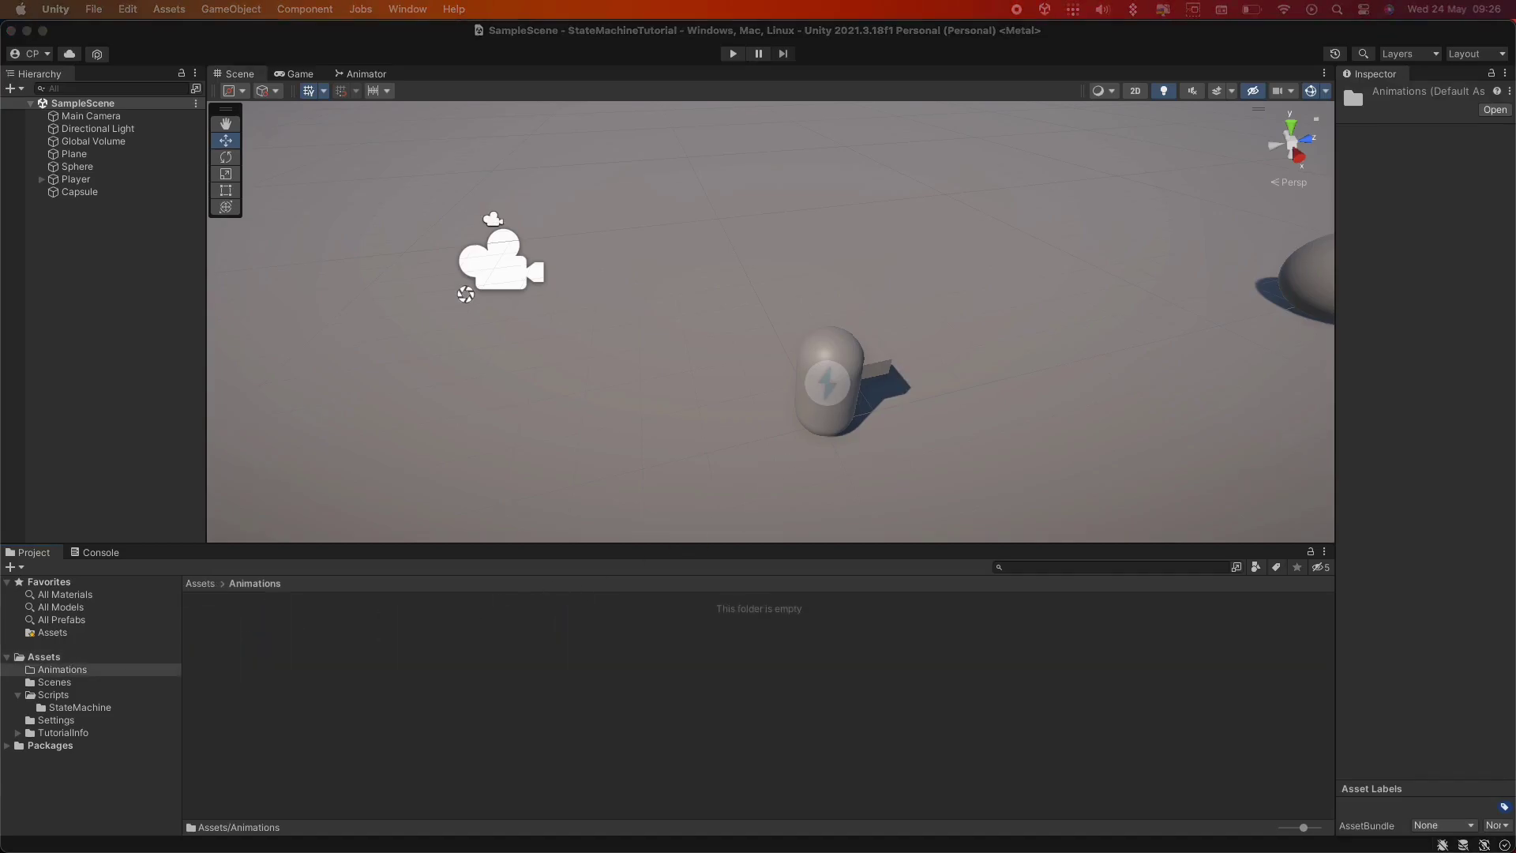
{"action": "left_click_drag", "start_coordinate": [442, 505], "coordinate": [447, 677]}
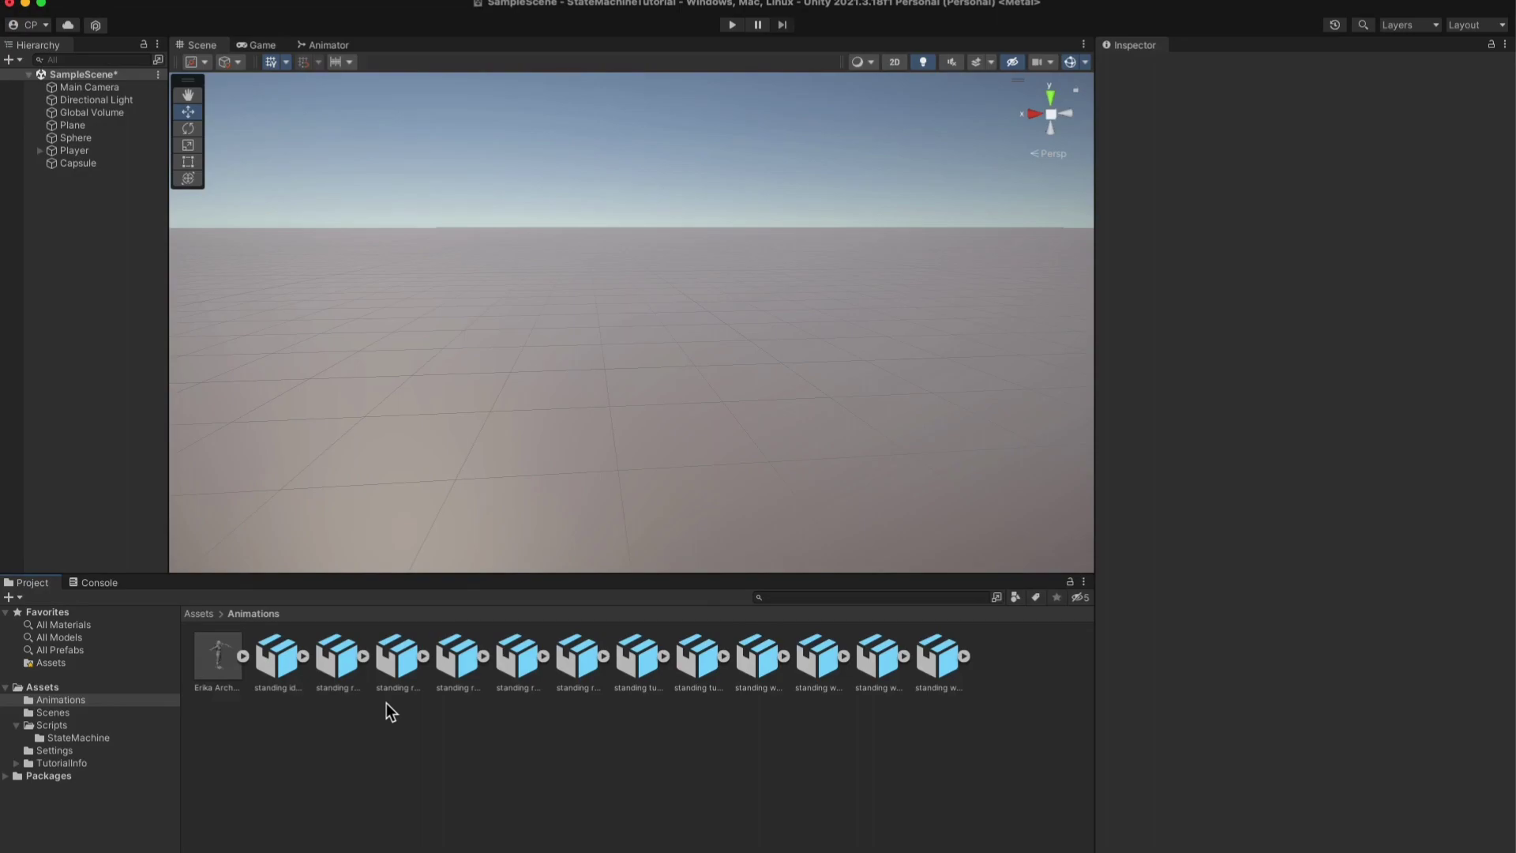
{"action": "left_click_drag", "start_coordinate": [221, 658], "coordinate": [619, 475]}
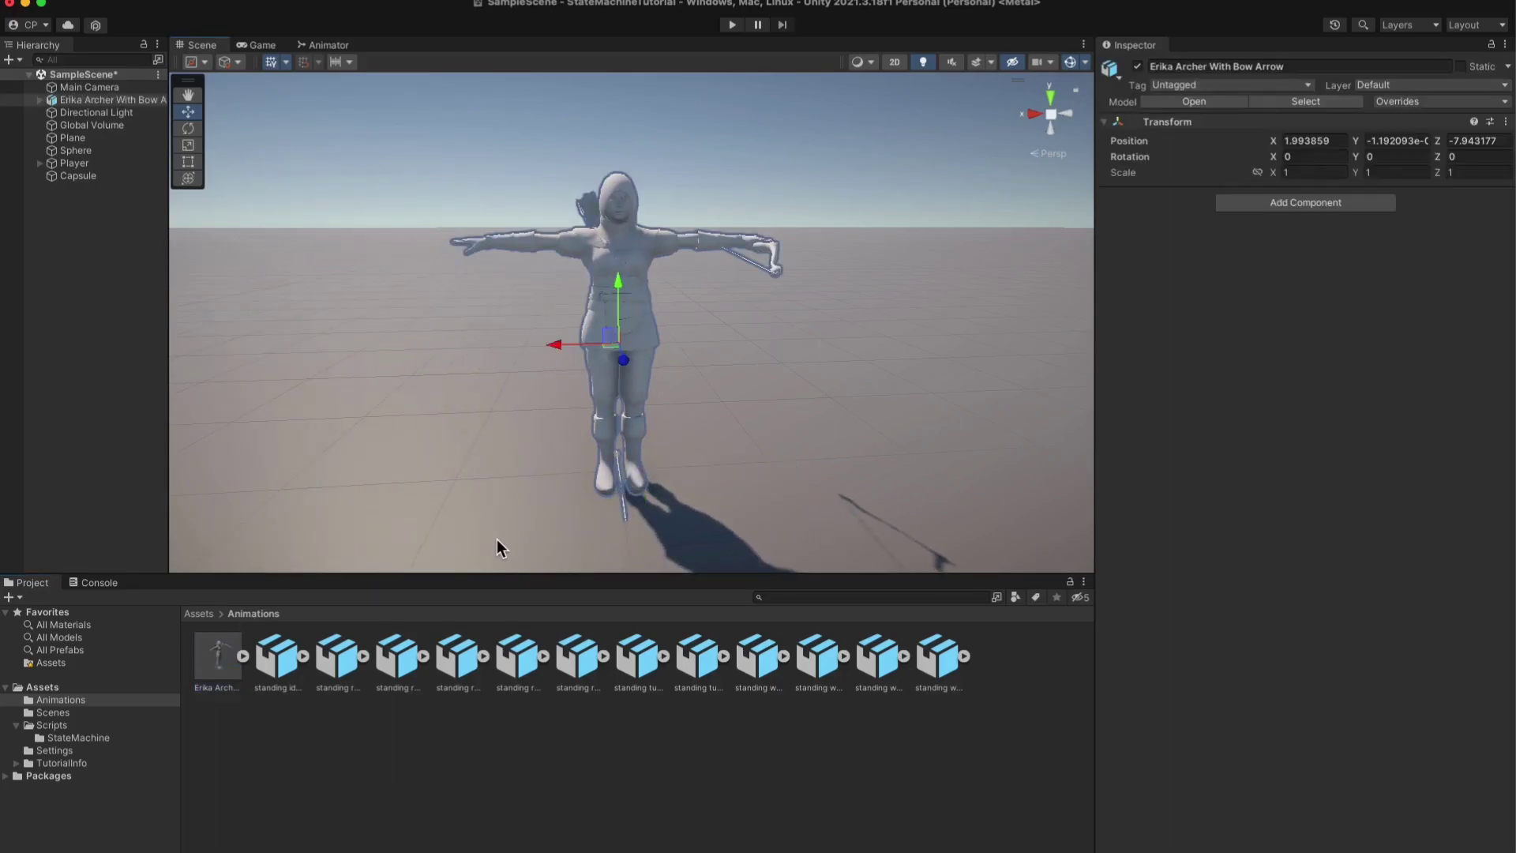
Apply Standard (Legacy) material creation, Use External Materials (Legacy) location and Model Name + Model's Material naming to the Erika Archer model's import settings.
{"action": "left_click", "coordinate": [220, 681]}
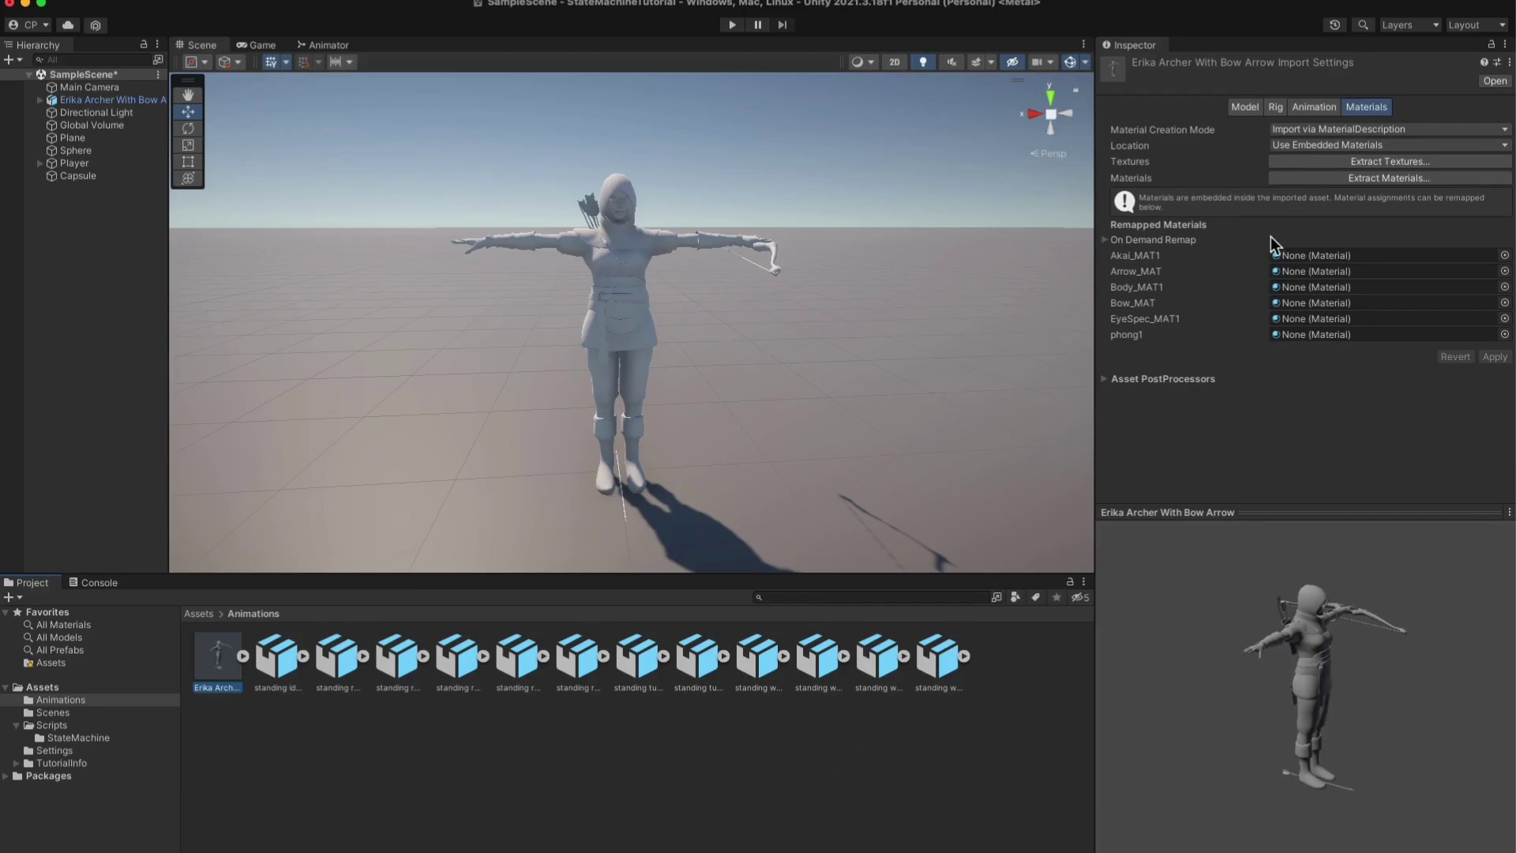
{"action": "left_click", "coordinate": [1330, 132]}
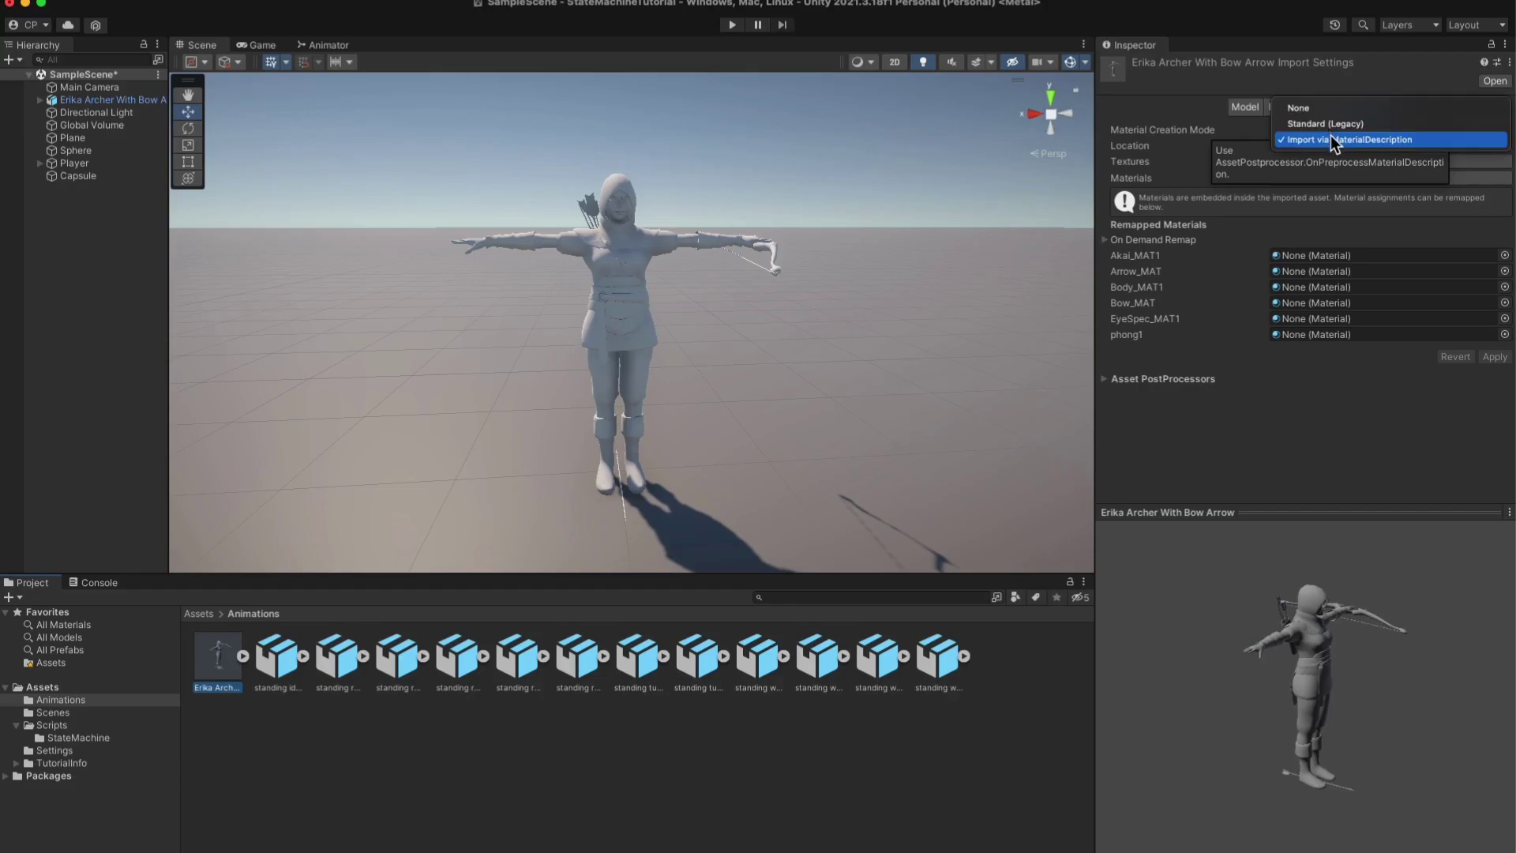
{"action": "left_click", "coordinate": [1344, 124]}
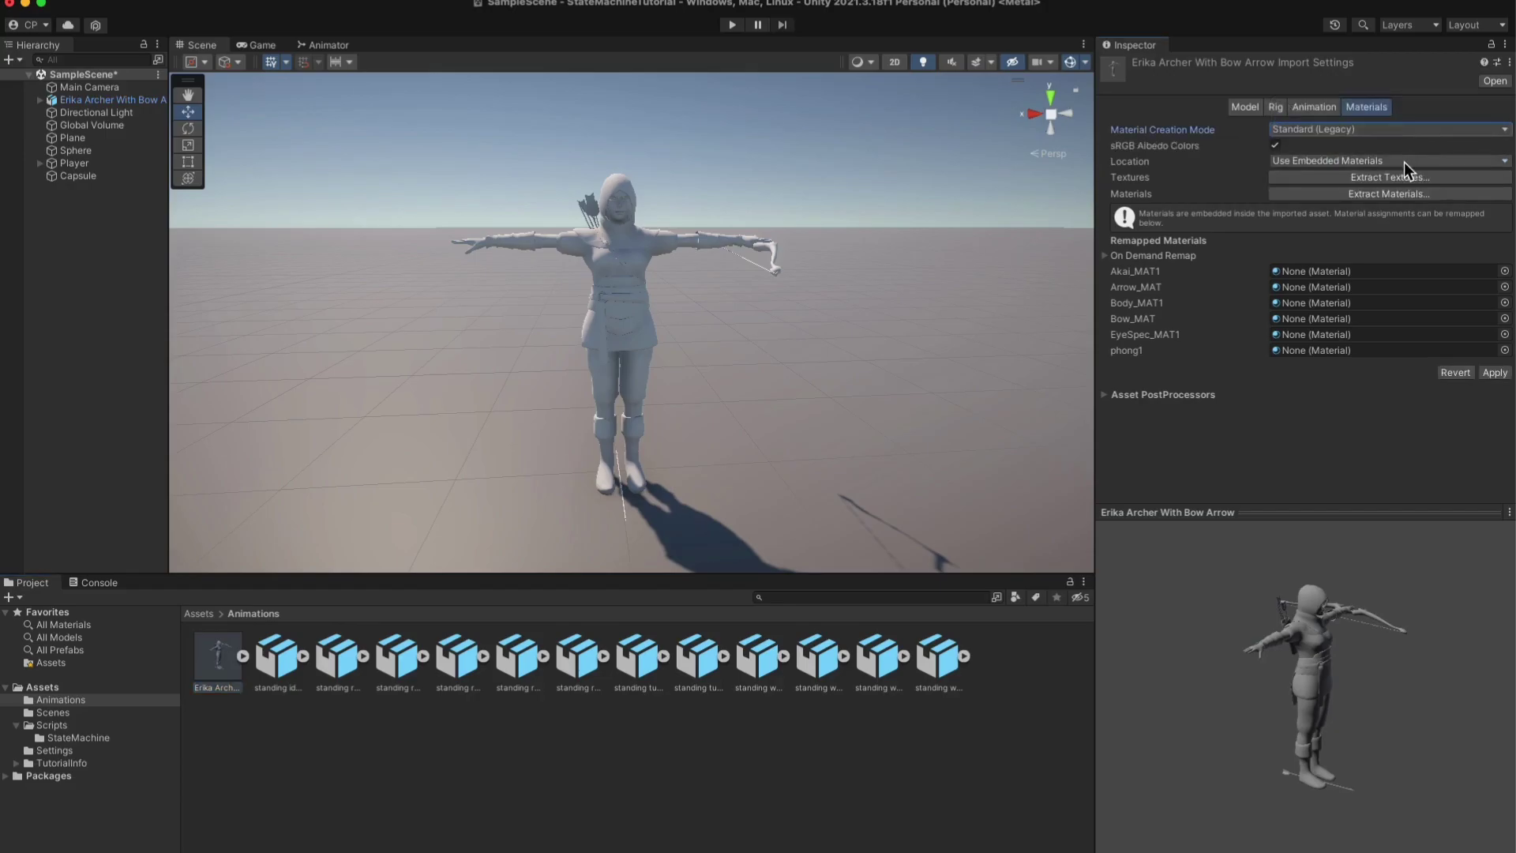
{"action": "left_click", "coordinate": [1404, 162]}
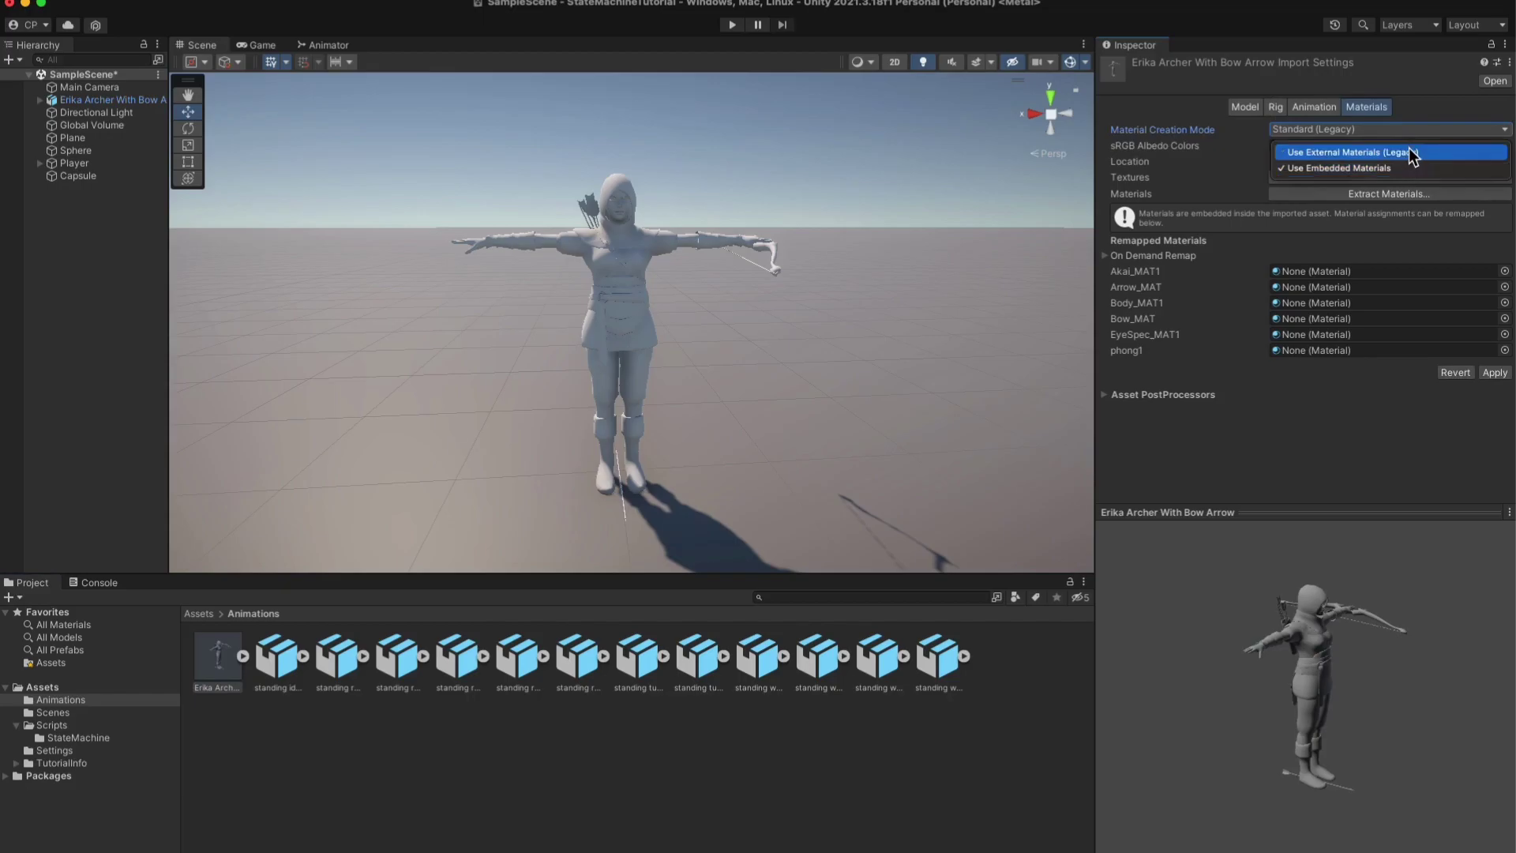
{"action": "left_click", "coordinate": [1413, 154]}
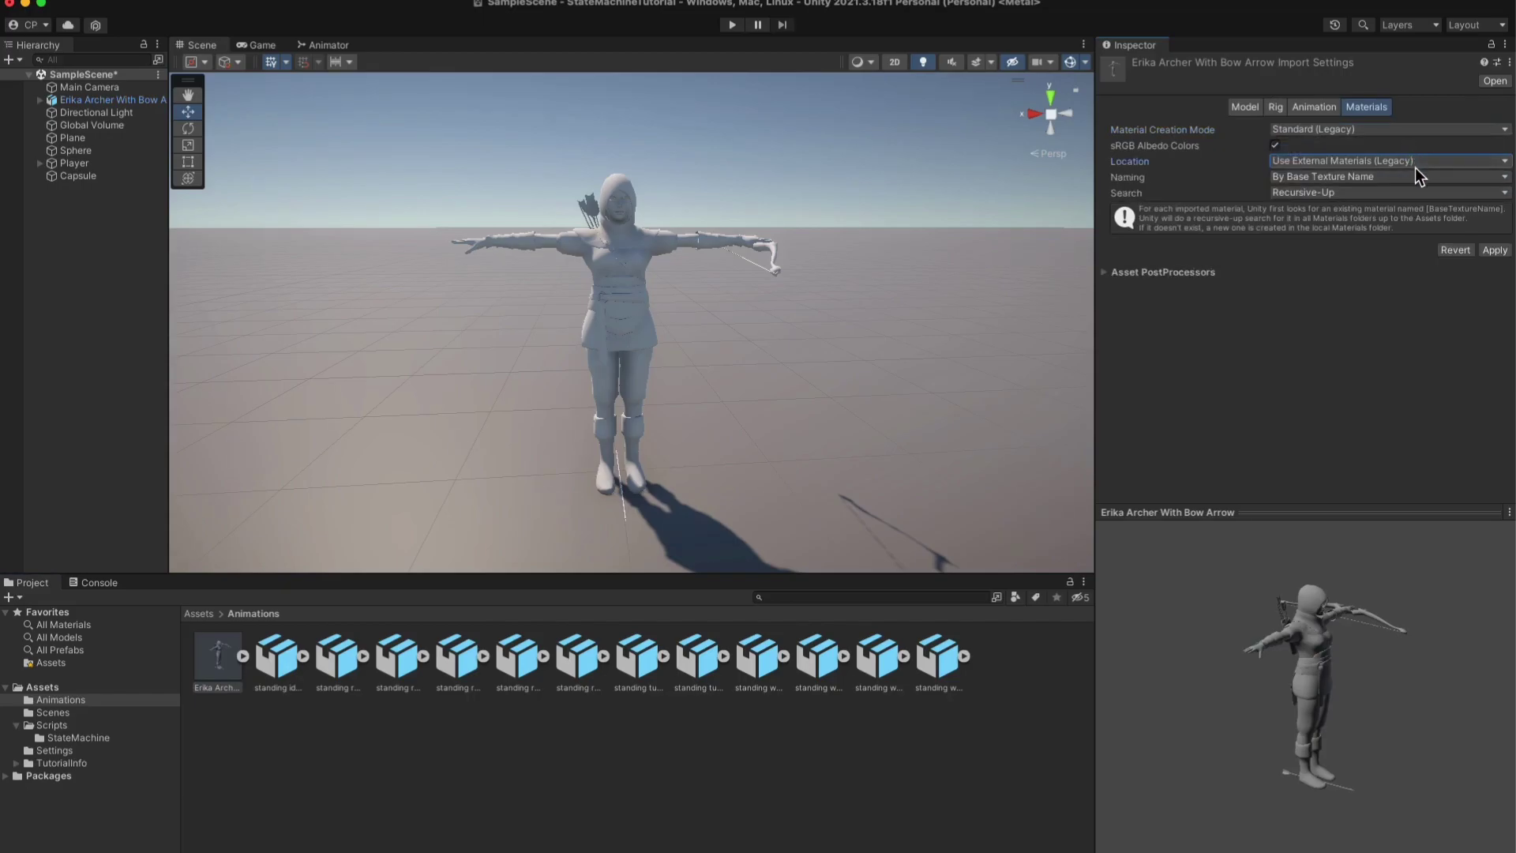
{"action": "left_click", "coordinate": [1415, 174]}
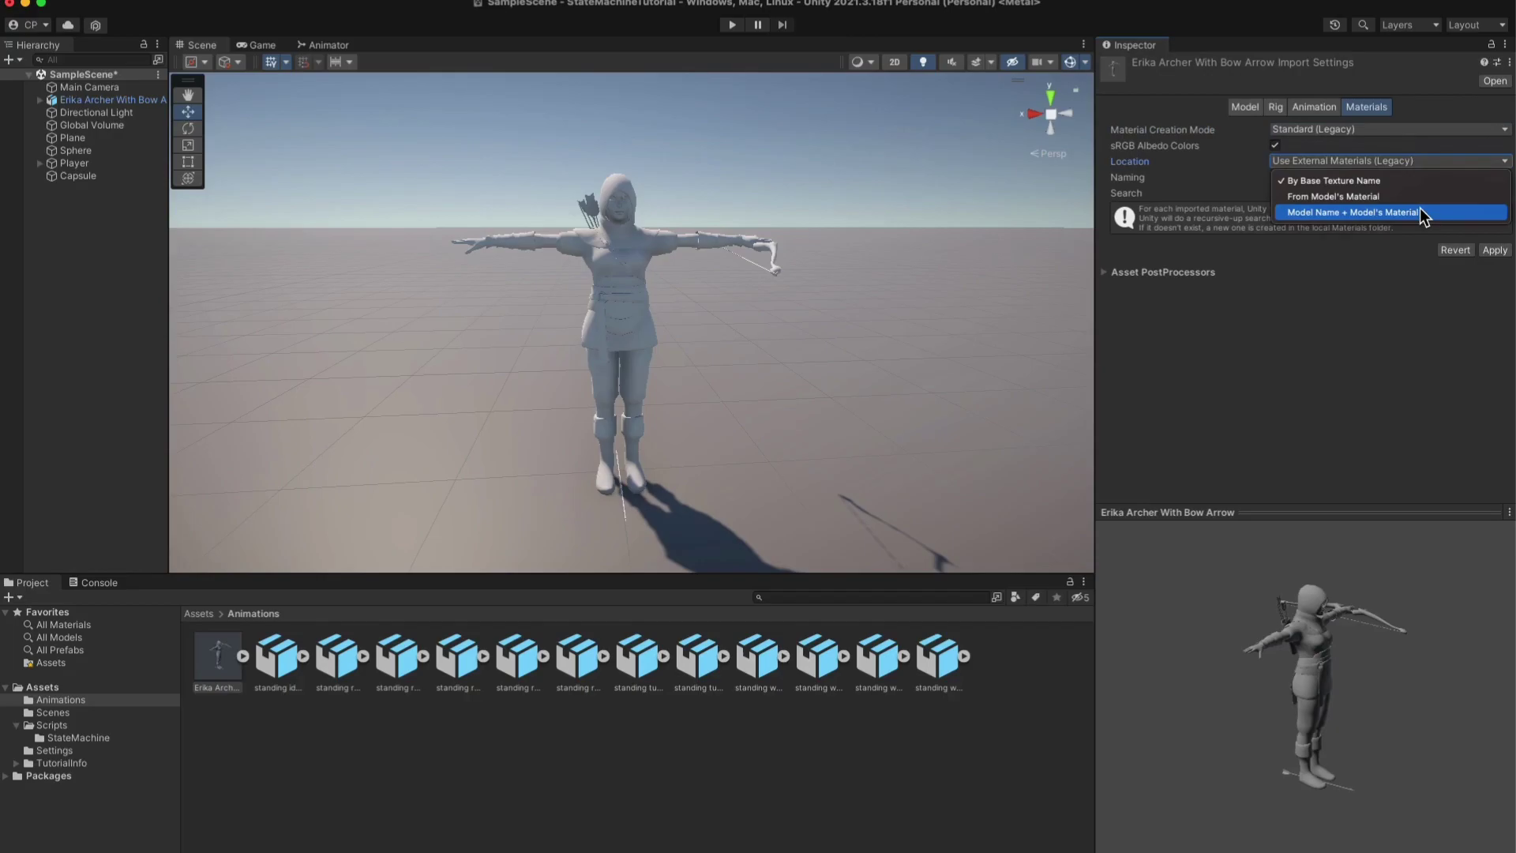
{"action": "left_click", "coordinate": [1421, 209]}
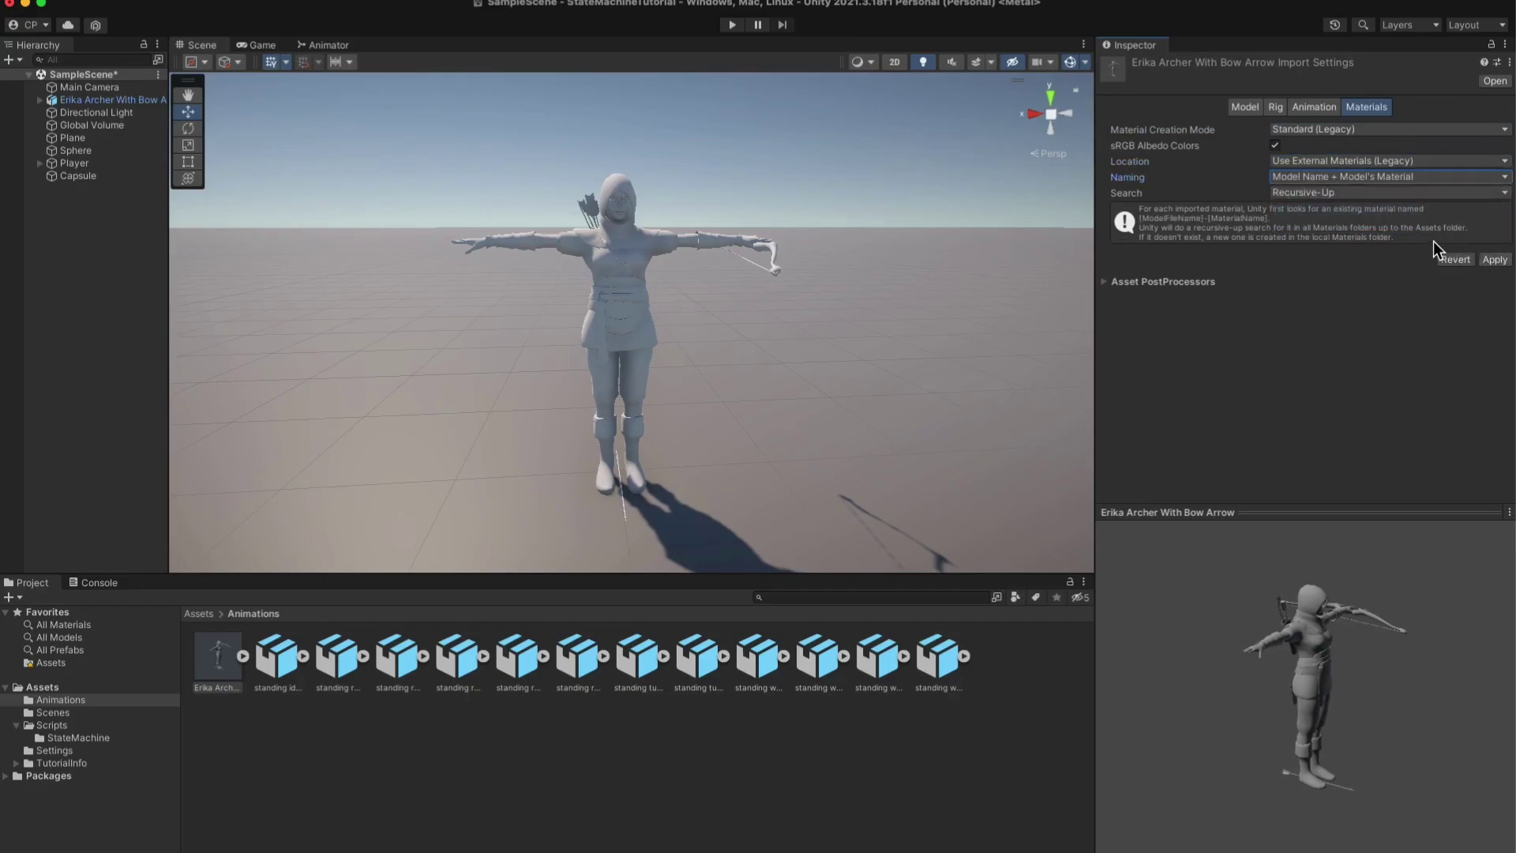
{"action": "left_click", "coordinate": [1485, 260]}
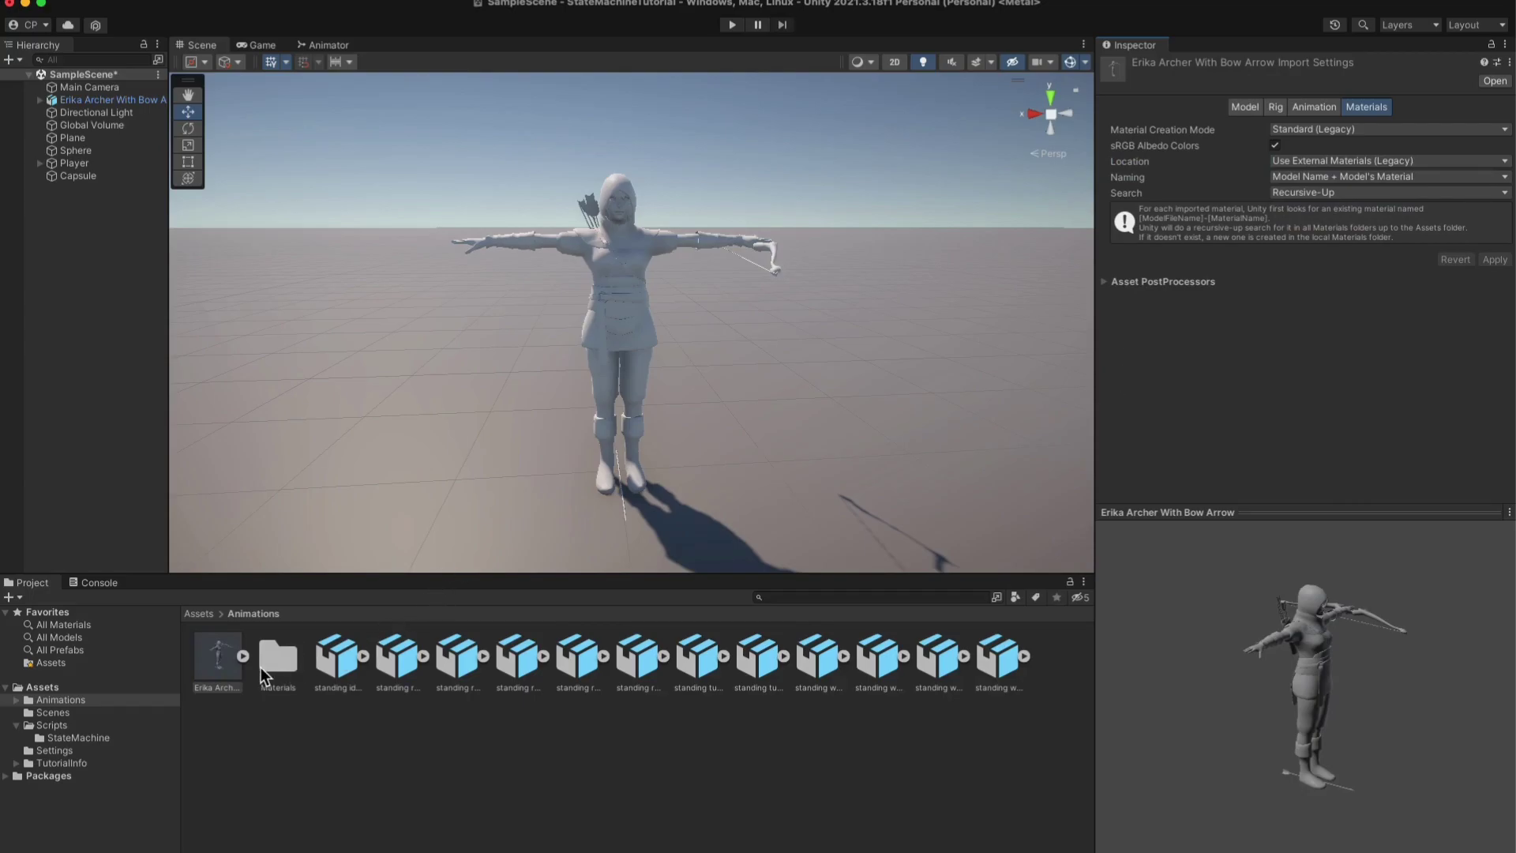
Set the Erika Archer model's Material Creation Mode to None and apply the import settings.
{"action": "left_click", "coordinate": [1393, 129]}
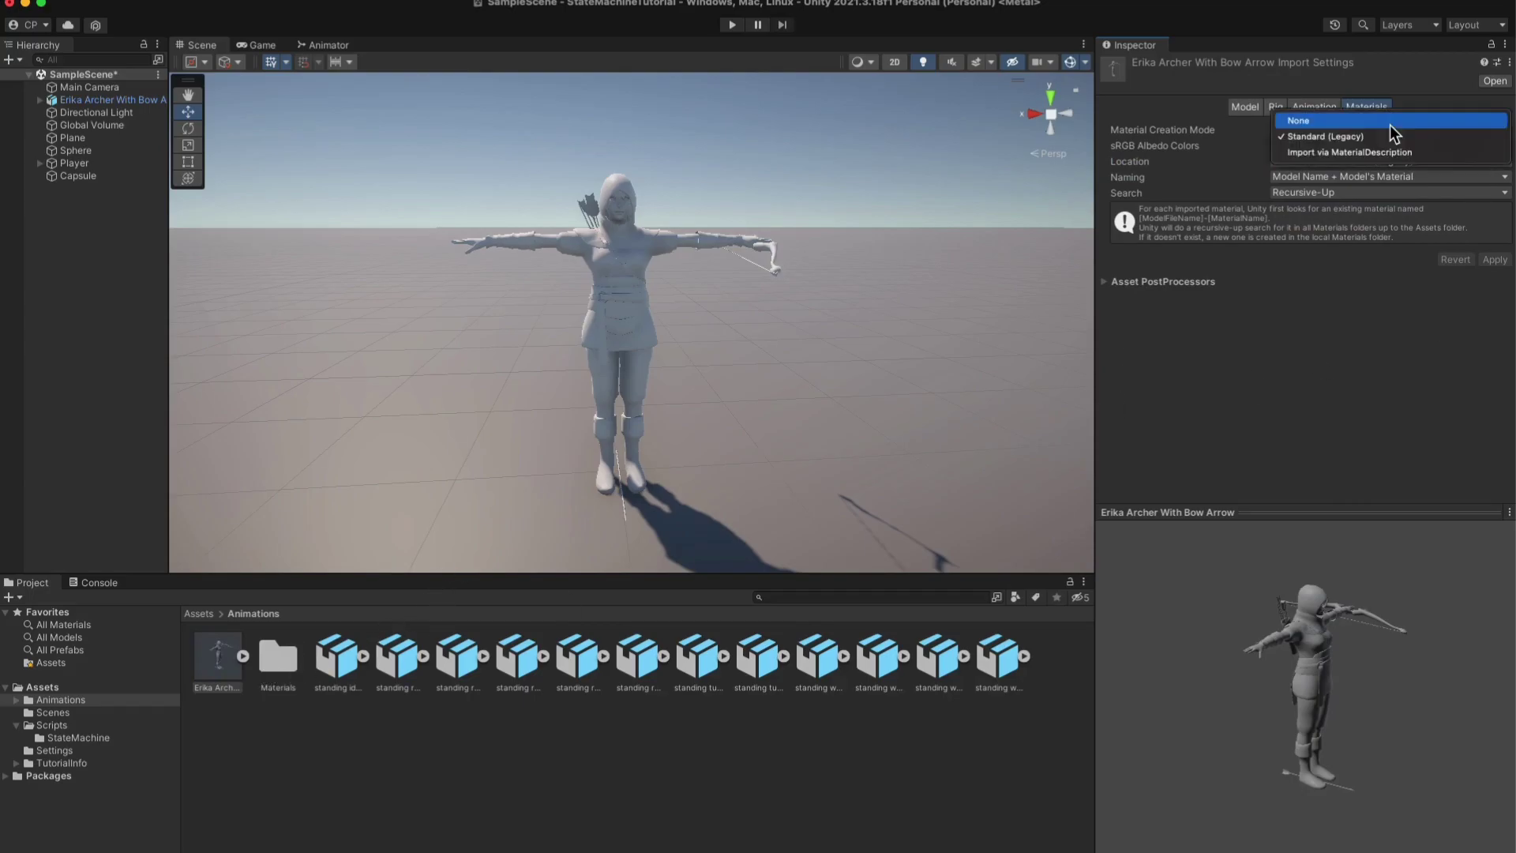
{"action": "left_click", "coordinate": [1342, 253]}
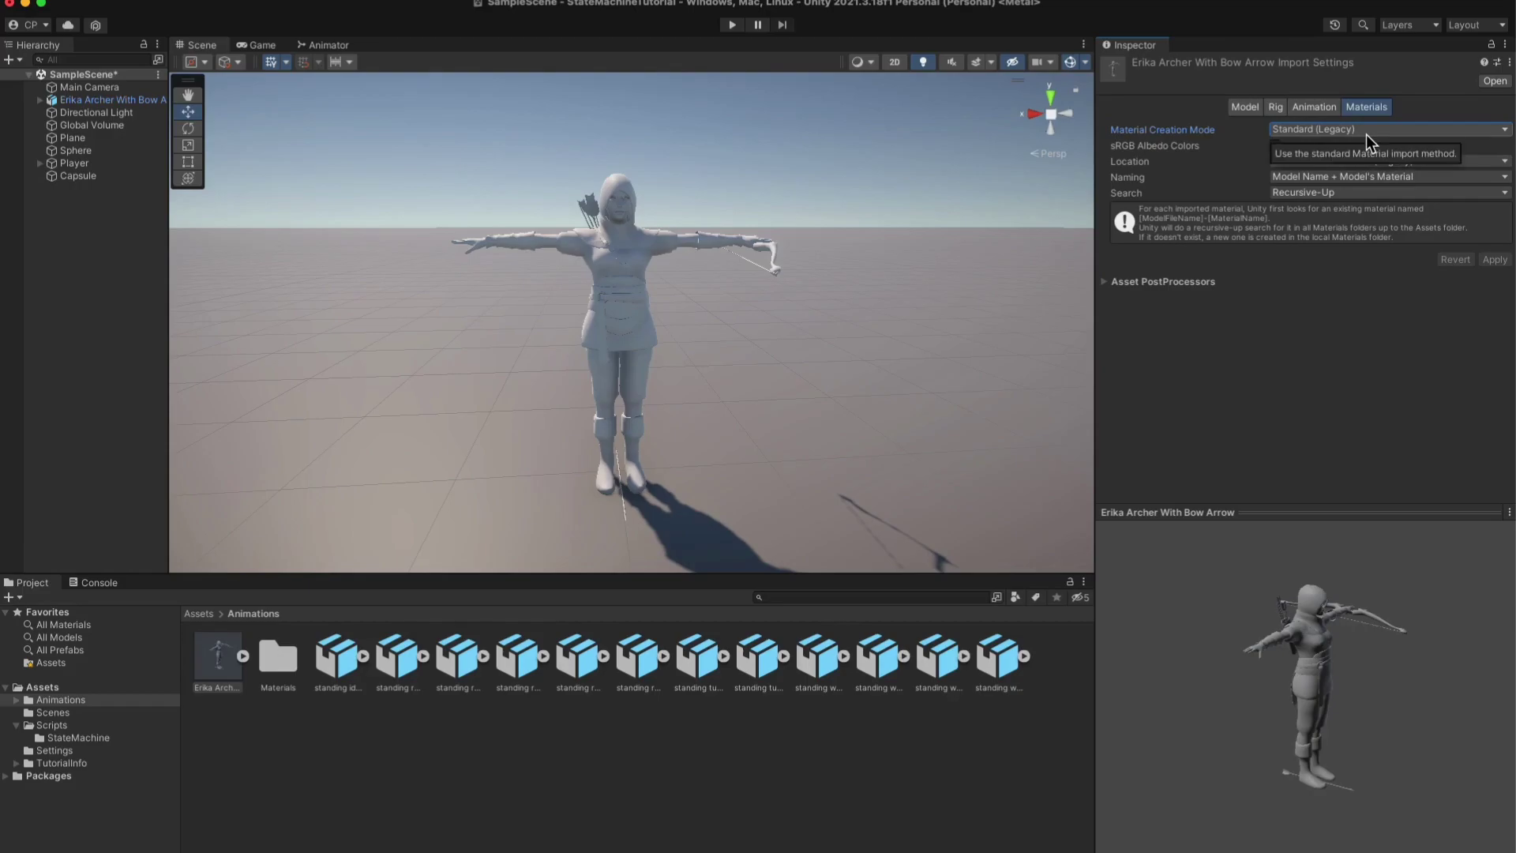
{"action": "left_click", "coordinate": [1367, 134]}
{"action": "left_click", "coordinate": [1371, 121]}
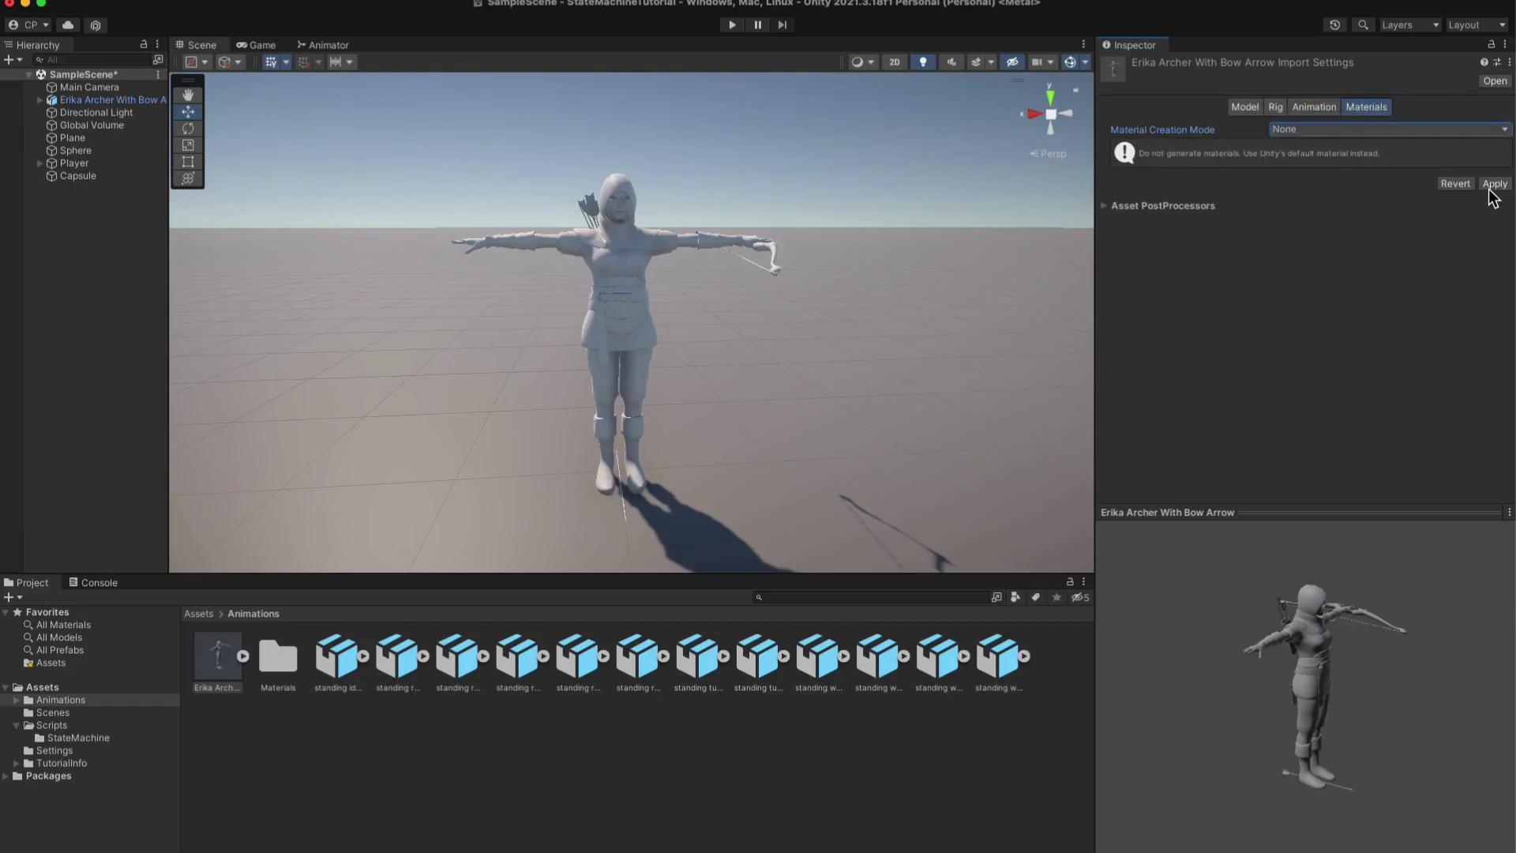
{"action": "left_click", "coordinate": [1492, 186]}
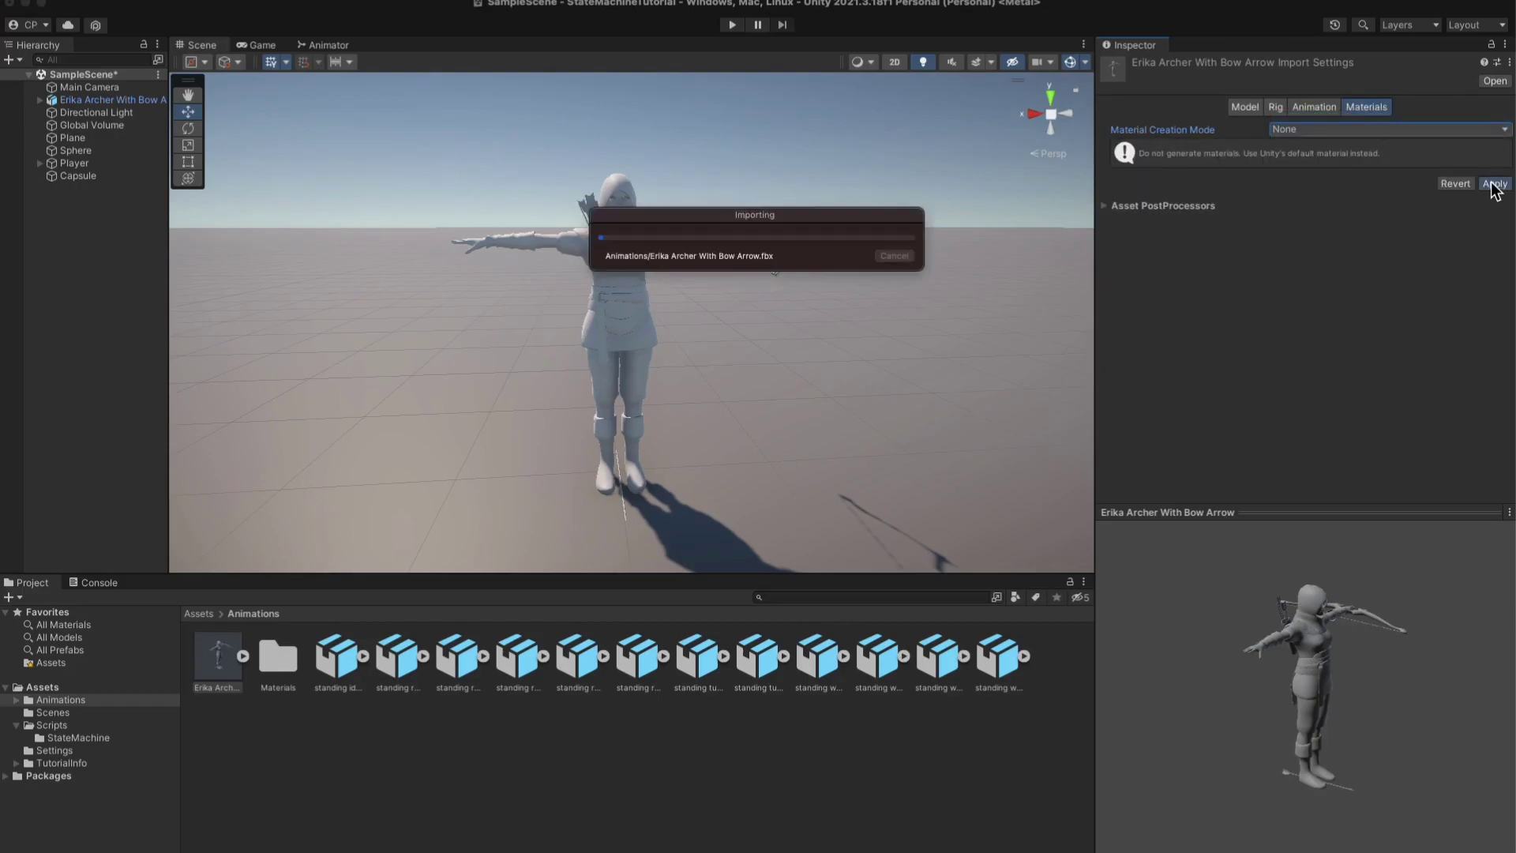
Delete the Materials folder from the Animations folder.
{"action": "left_click", "coordinate": [270, 668]}
{"action": "right_click", "coordinate": [270, 669]}
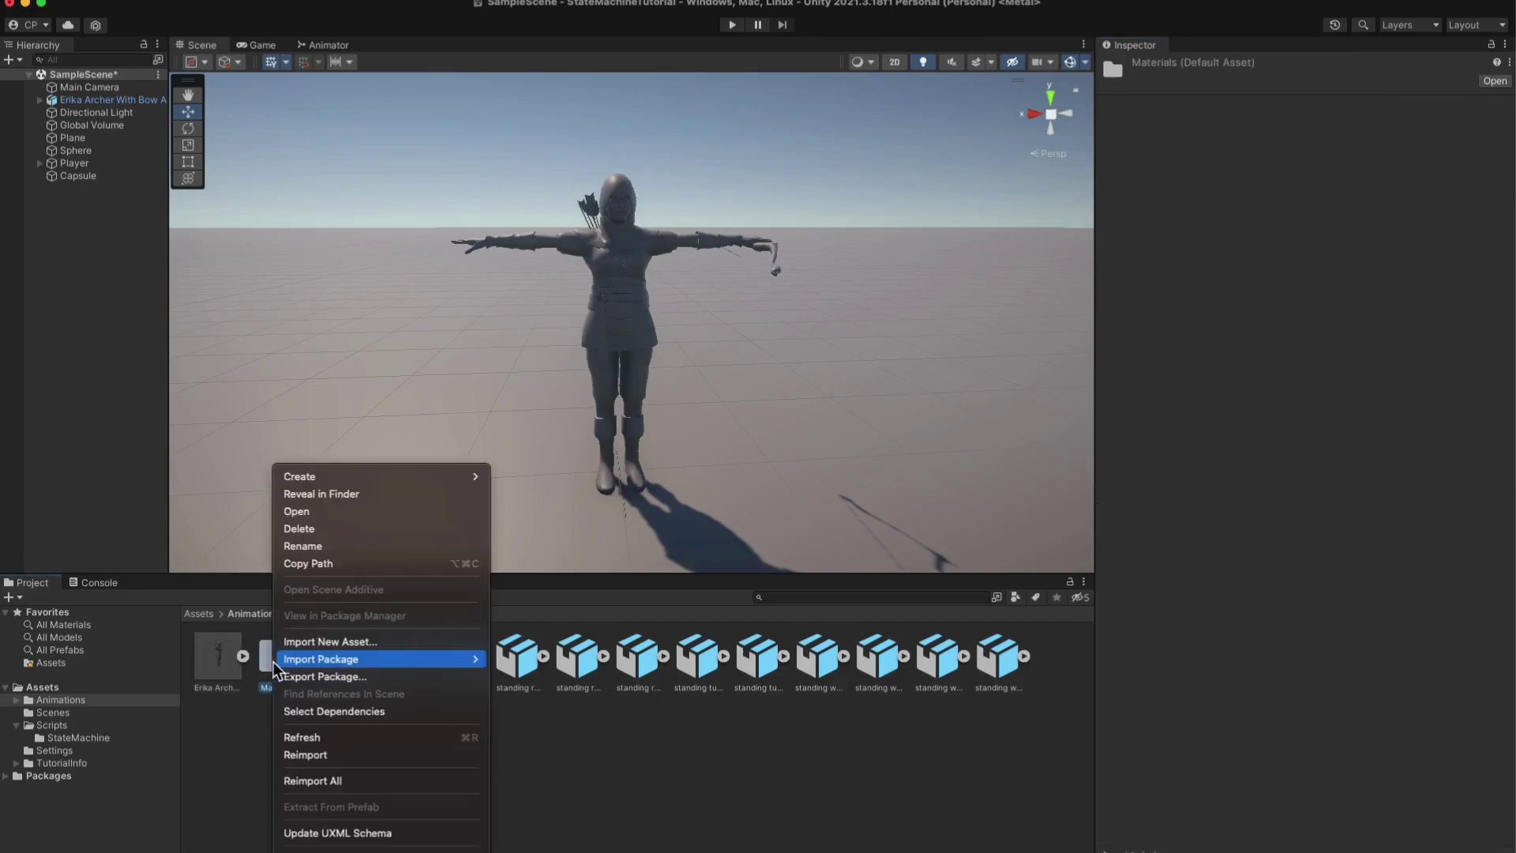
{"action": "left_click", "coordinate": [384, 534]}
{"action": "left_click", "coordinate": [807, 357]}
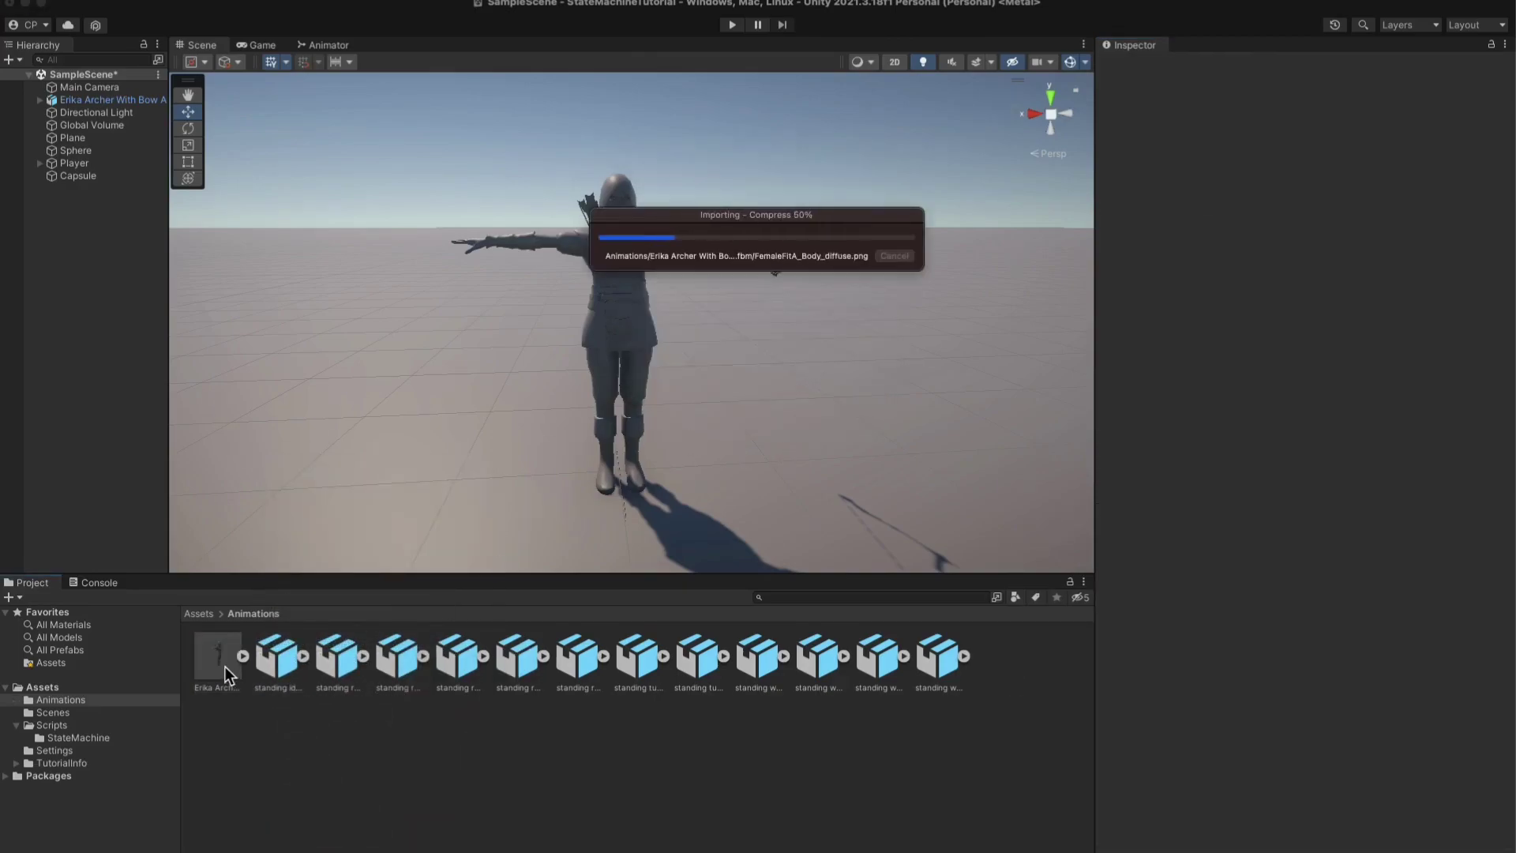
Set the Erika Archer model's Material Creation Mode to Standard (Legacy) and apply the import settings.
{"action": "left_click", "coordinate": [293, 656]}
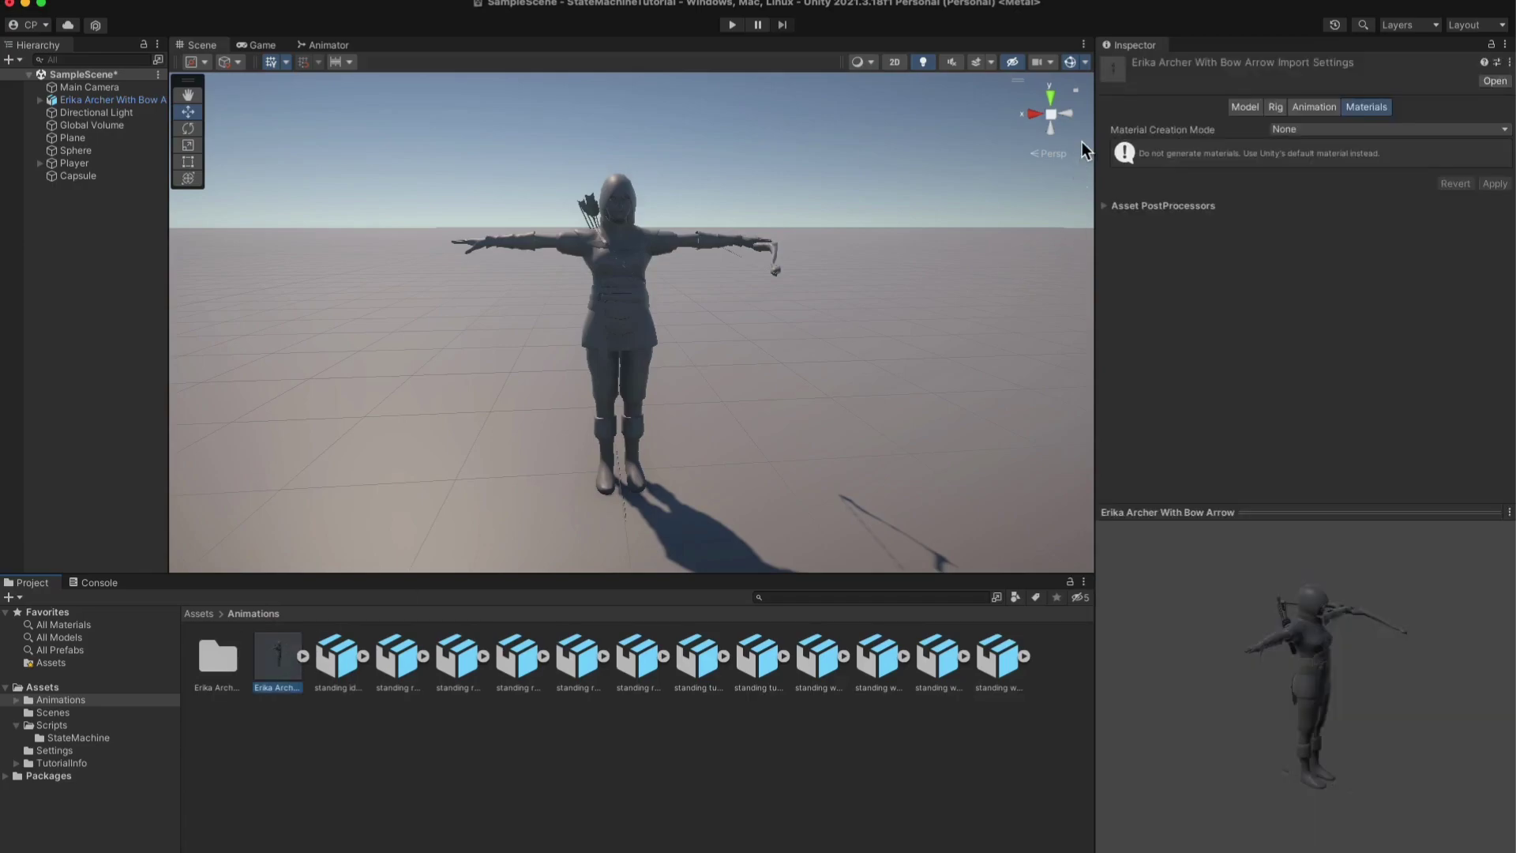
{"action": "left_click", "coordinate": [1270, 131]}
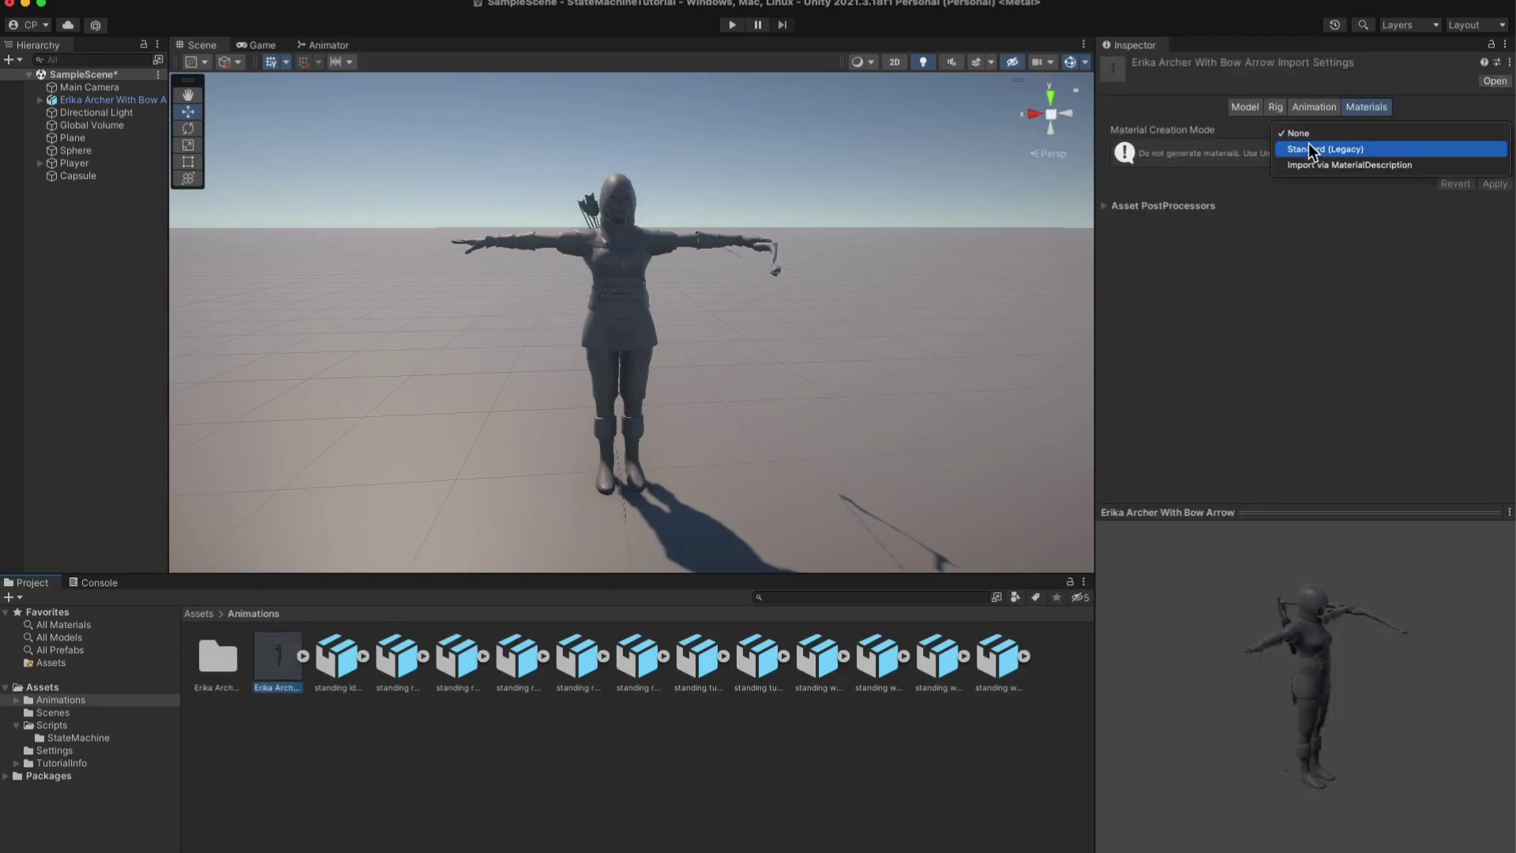
{"action": "left_click", "coordinate": [1309, 146]}
{"action": "left_click", "coordinate": [1493, 261]}
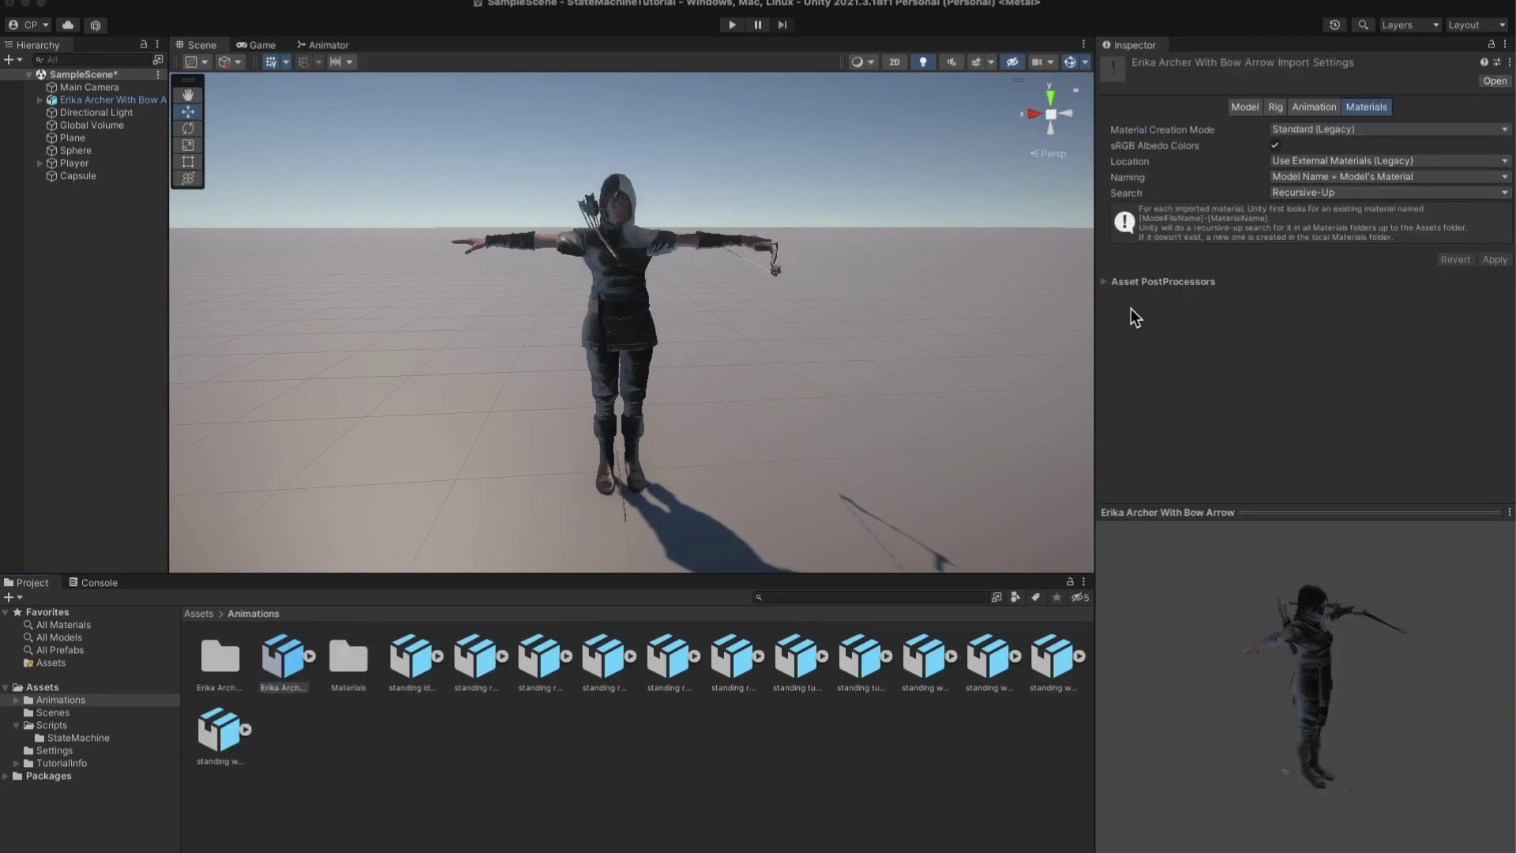
Fix the import settings of the archer's bow, body, clothes and arrow textures so they are marked as normal maps.
{"action": "scroll", "coordinate": [590, 253], "scroll_direction": "up", "scroll_amount": 4}
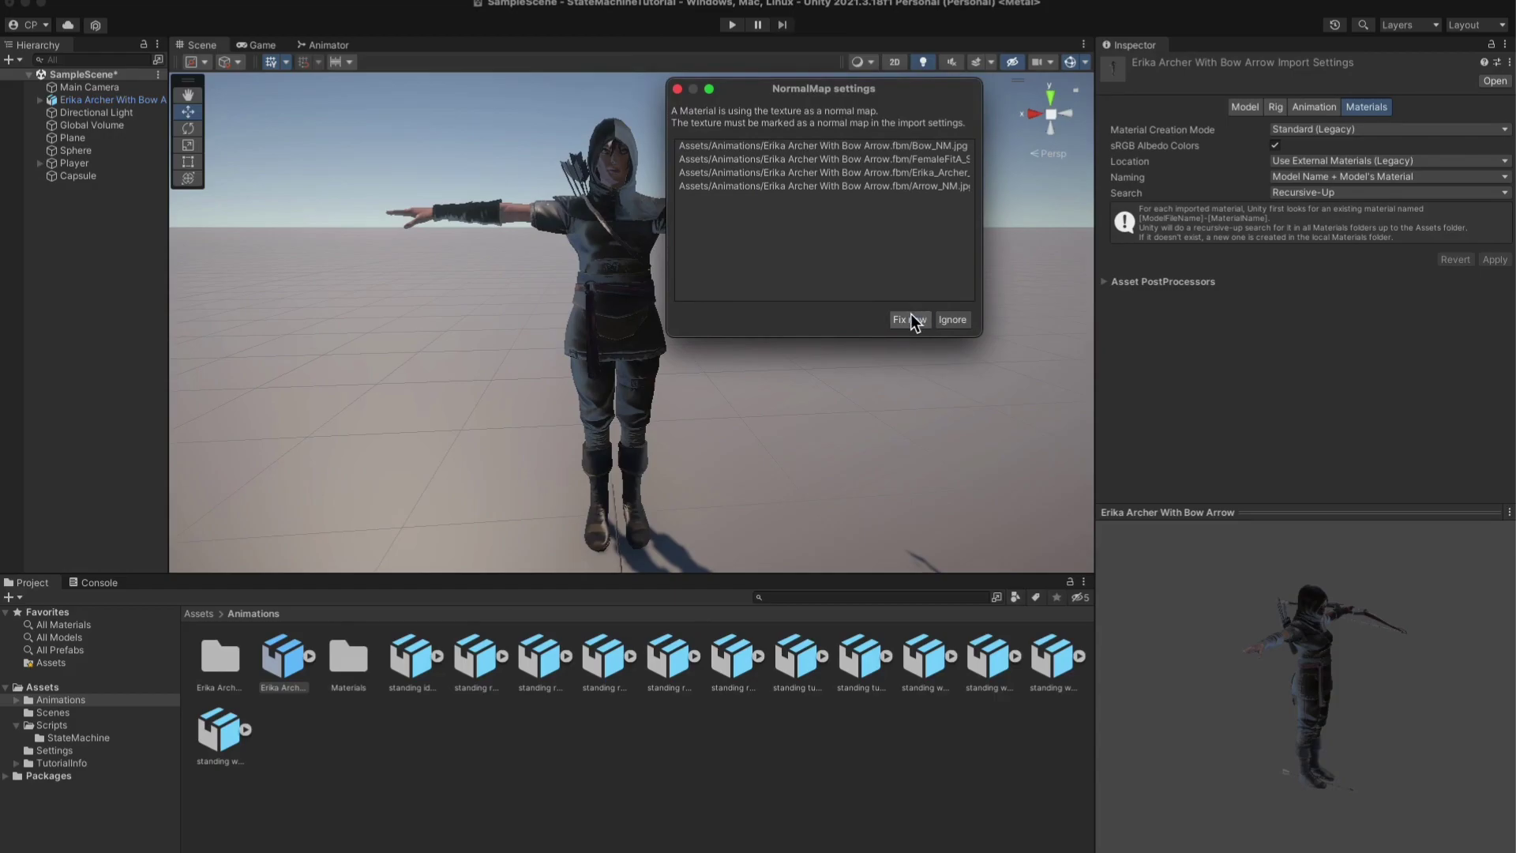
{"action": "left_click", "coordinate": [911, 316]}
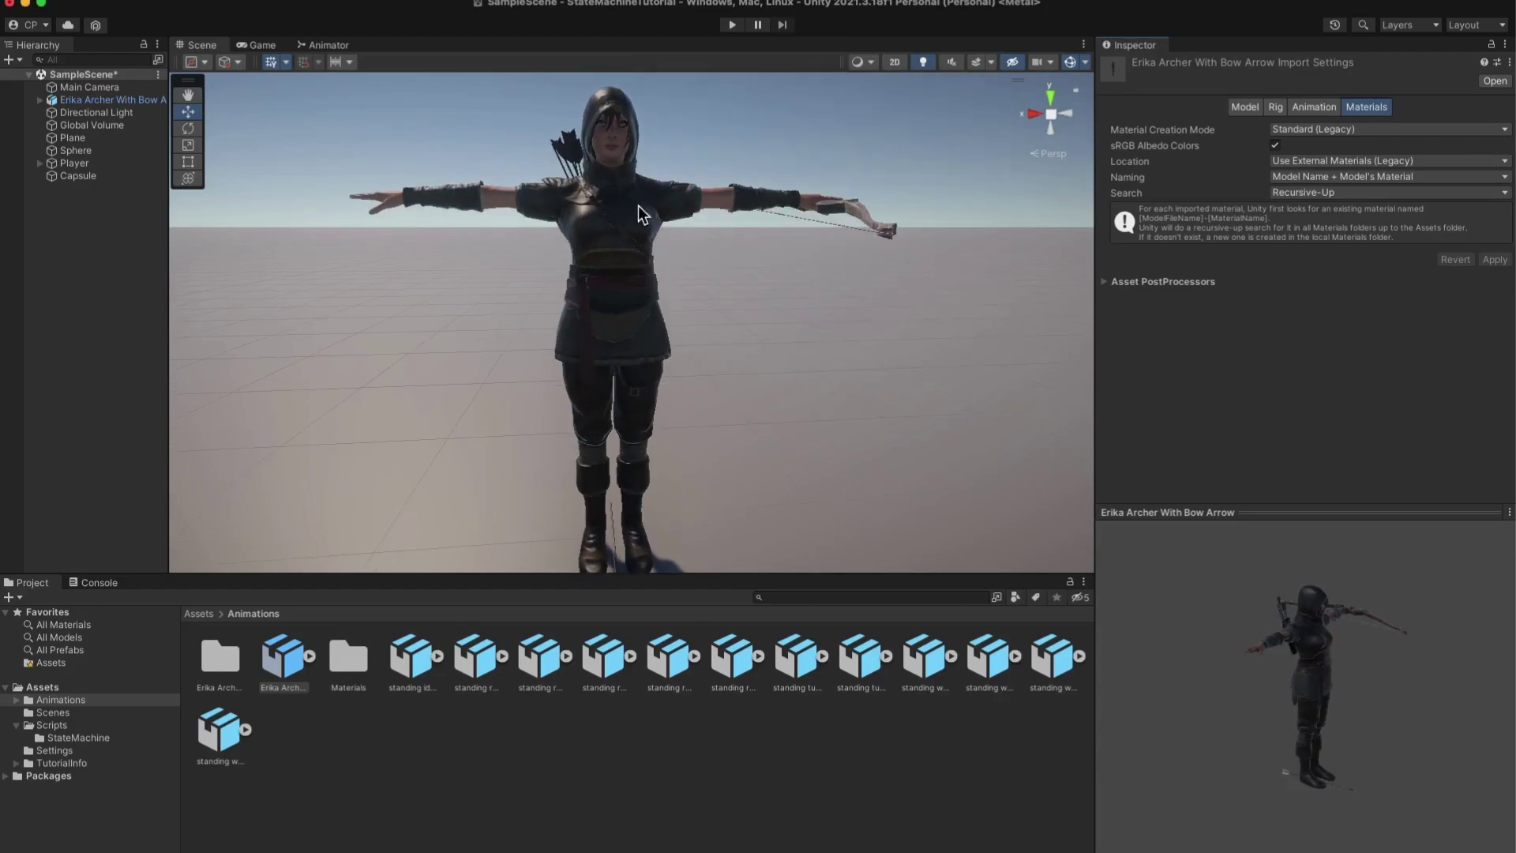
{"action": "right_click_drag", "start_coordinate": [638, 205], "coordinate": [704, 264]}
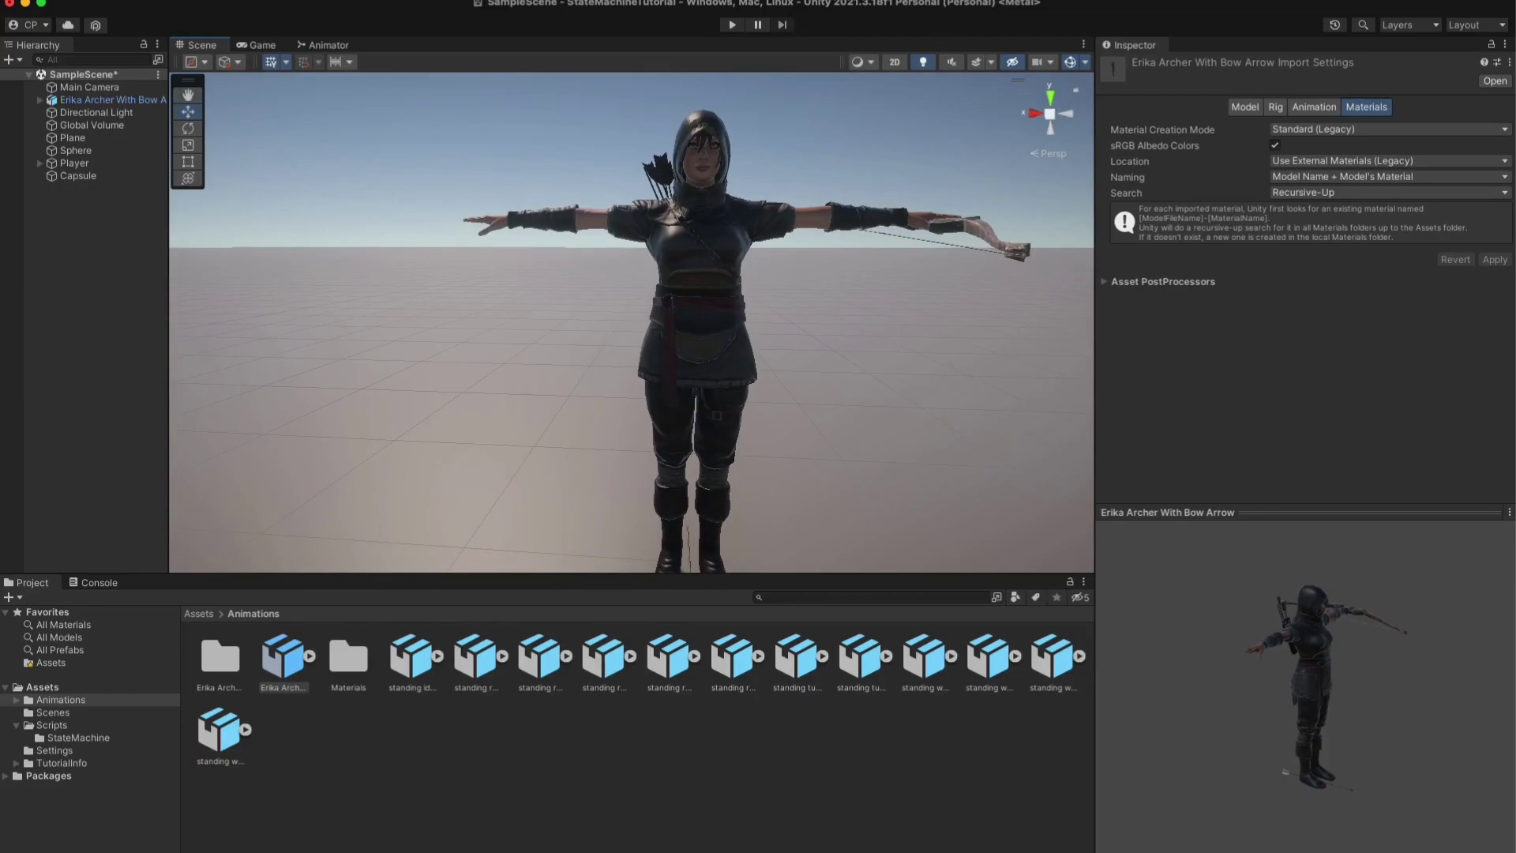
Select the Erika Archer With Bow Arrow object in the scene and unpack its prefab completely.
{"action": "left_click", "coordinate": [703, 264]}
{"action": "key", "text": "f"}
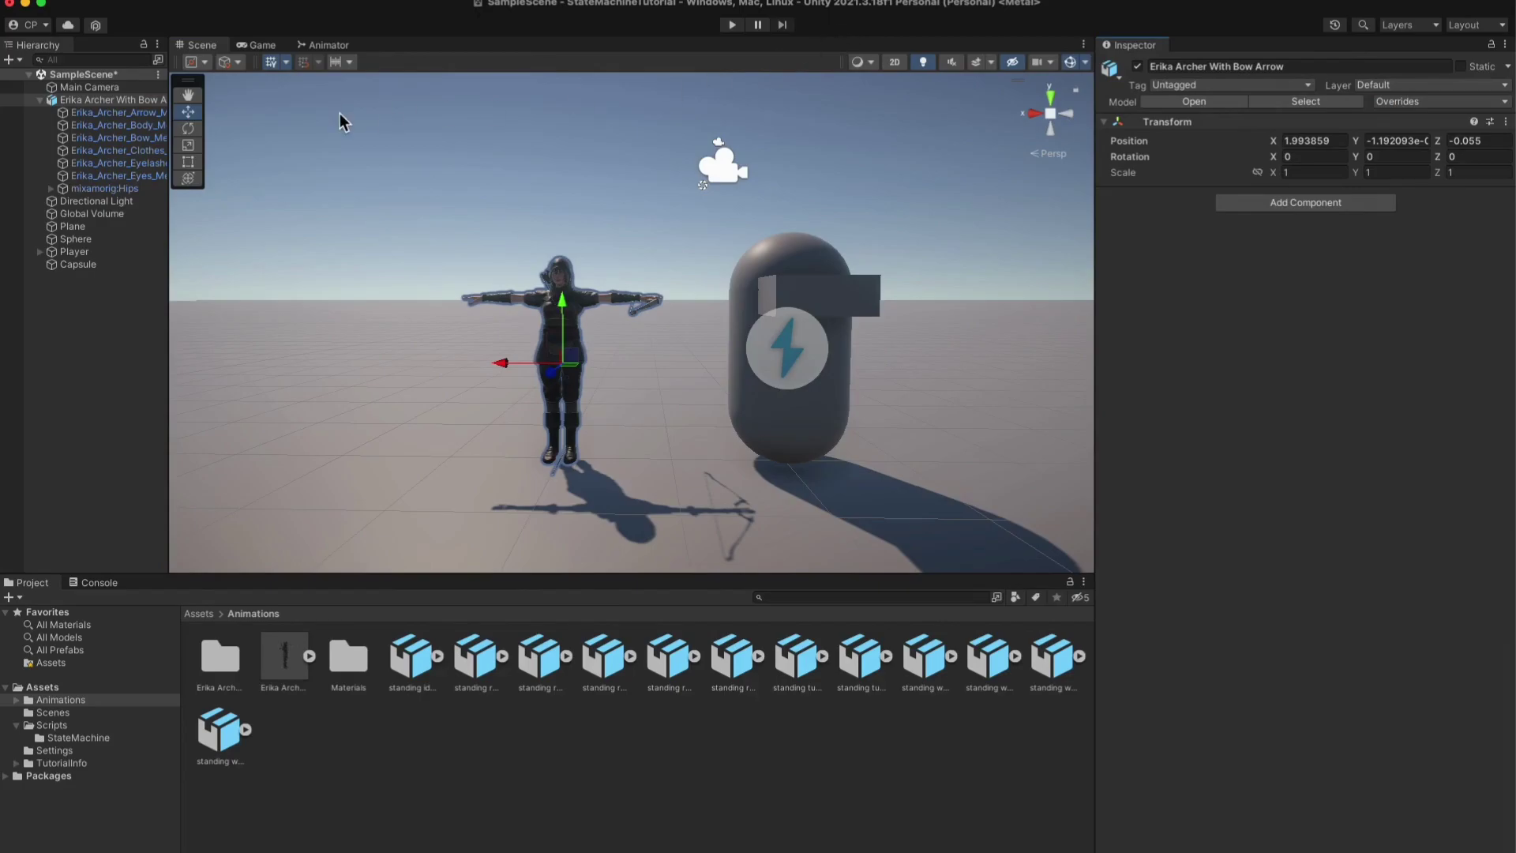
{"action": "right_click", "coordinate": [110, 102]}
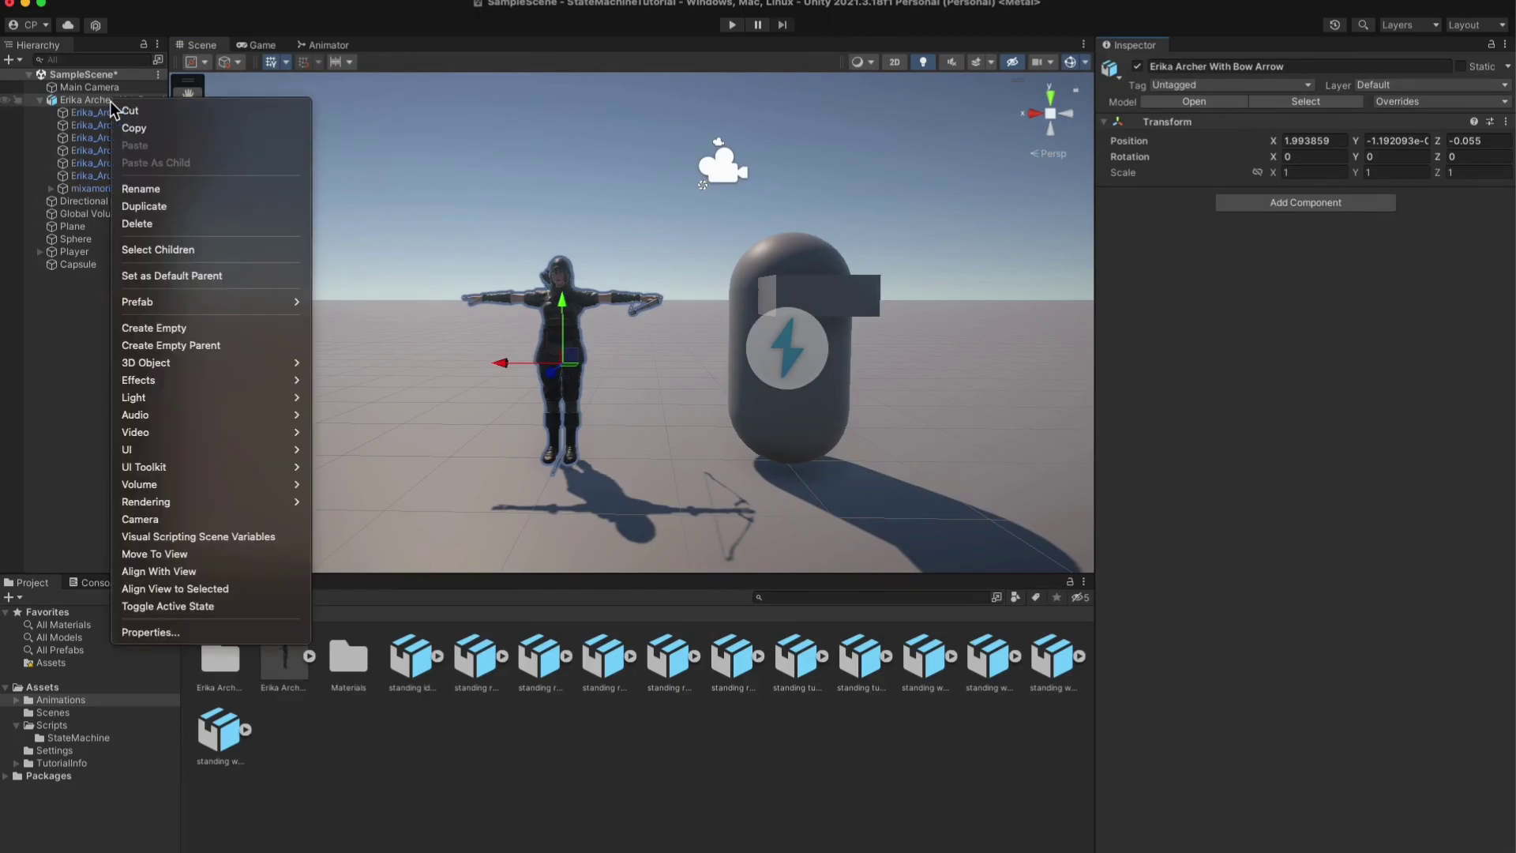
{"action": "mouse_move", "coordinate": [158, 300]}
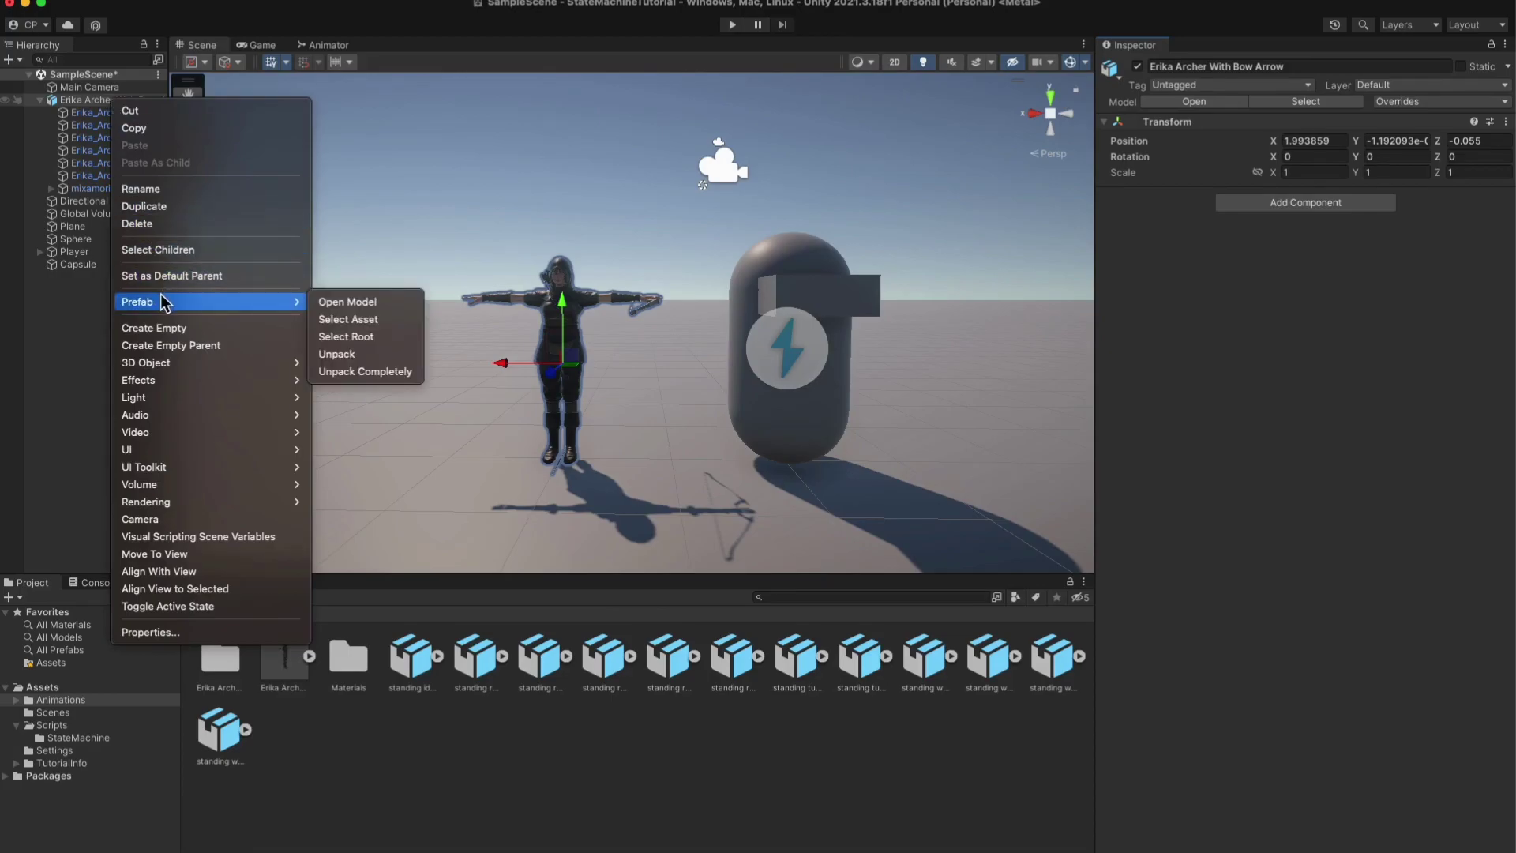
{"action": "left_click", "coordinate": [386, 373]}
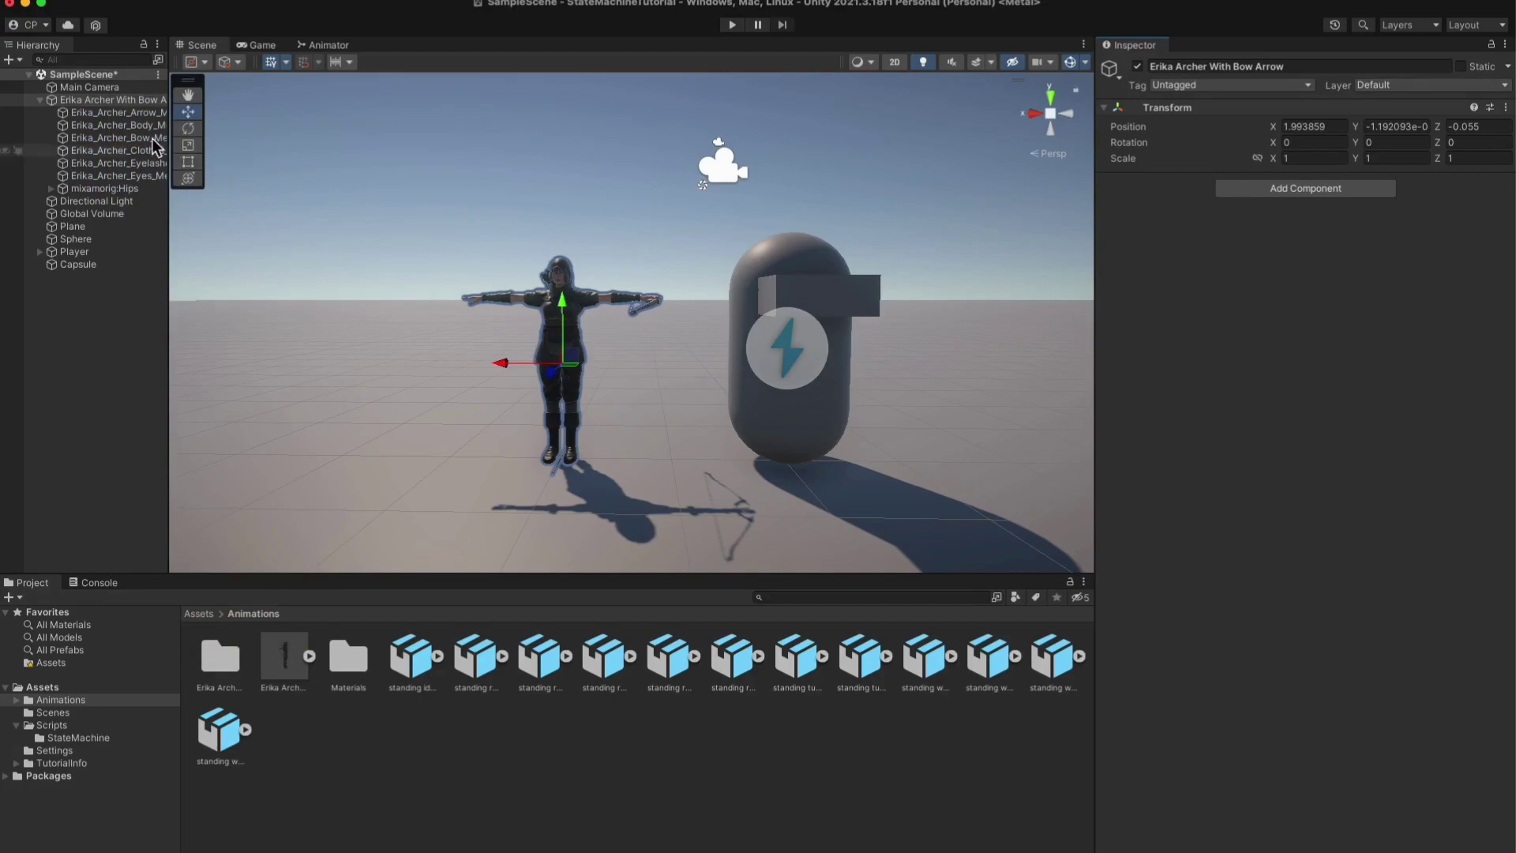
Rename the unpacked archer object as Player.
{"action": "left_click", "coordinate": [1176, 68]}
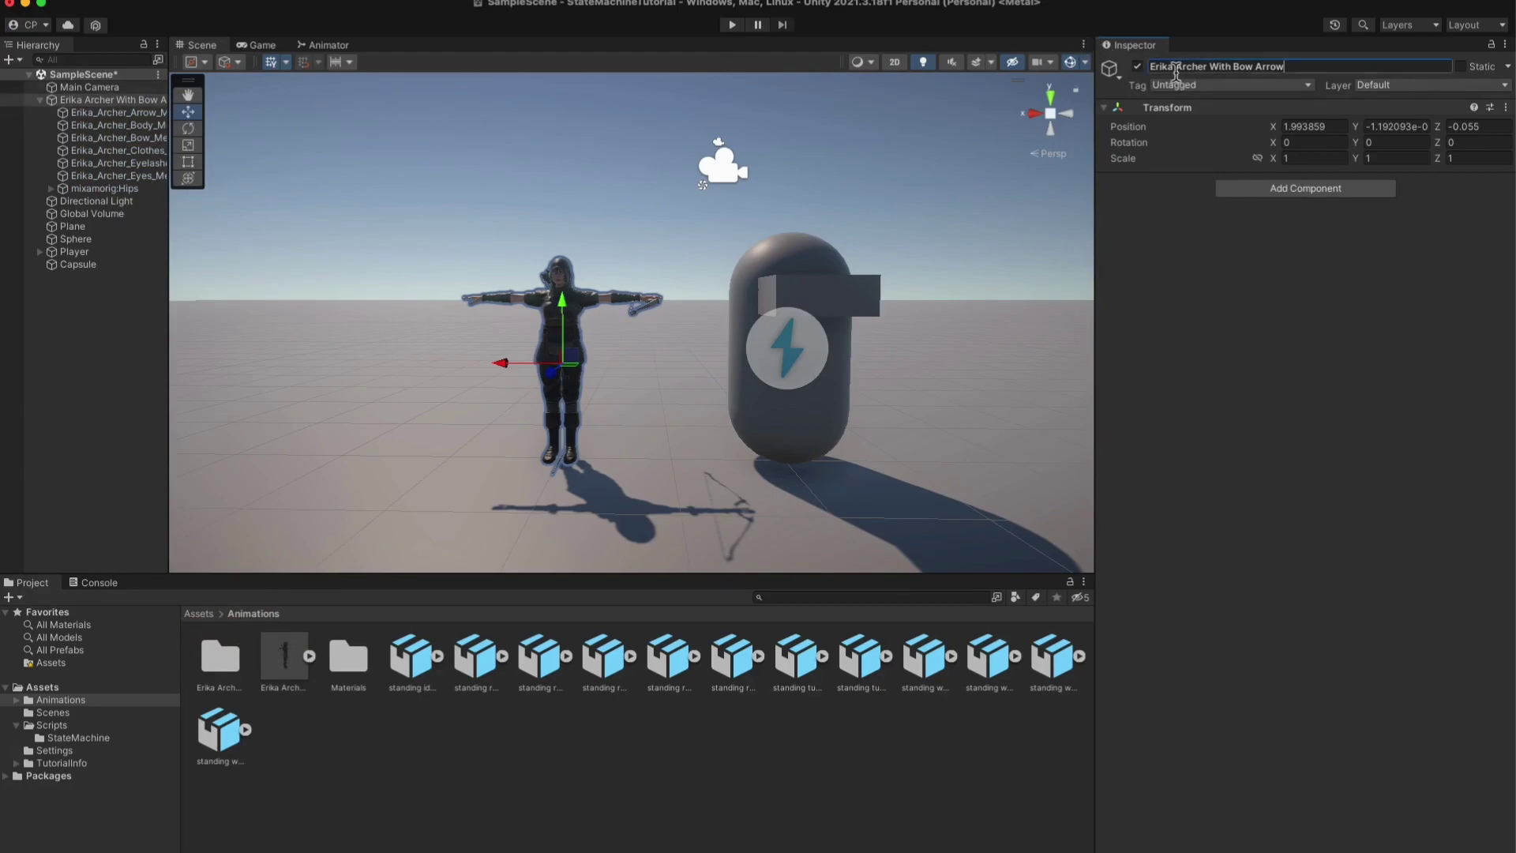
{"action": "type", "text": "Player"}
{"action": "key", "text": "Return"}
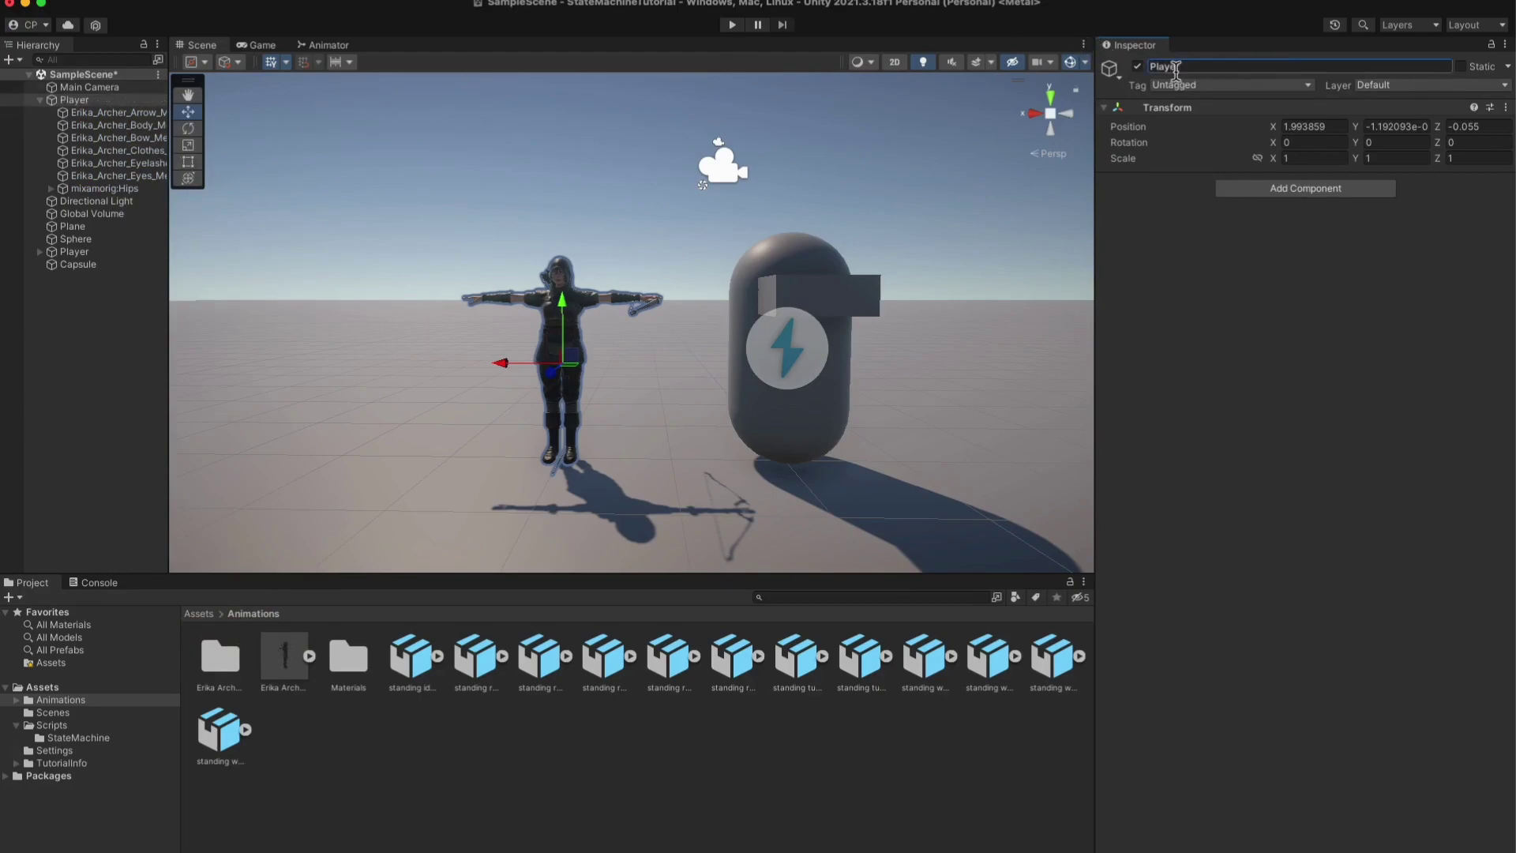
Review the components on the old capsule Player and add a Player Input component to the archer Player.
{"action": "left_click", "coordinate": [105, 251]}
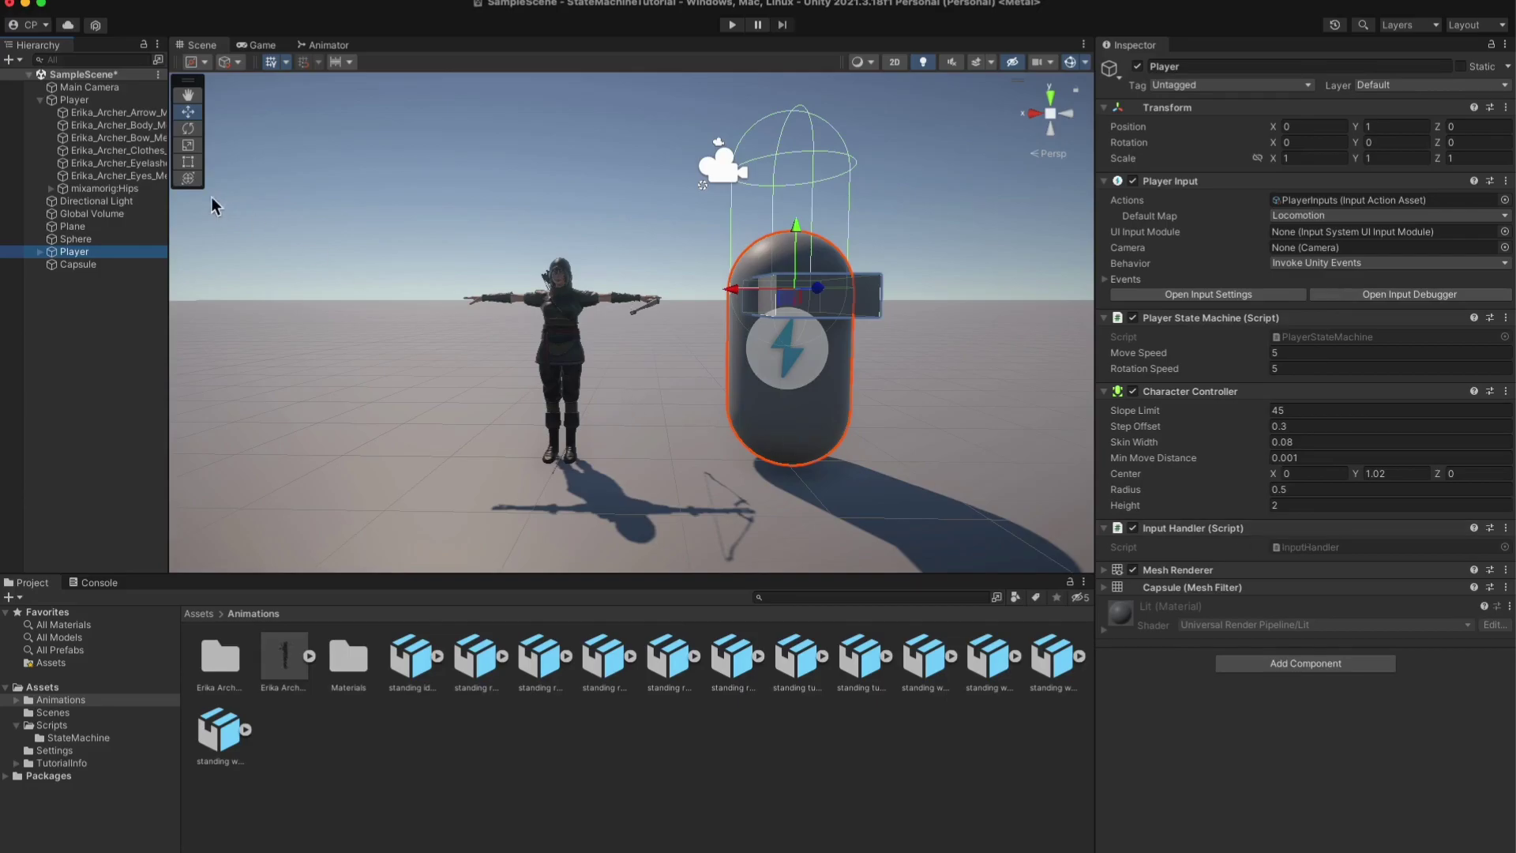
{"action": "left_click", "coordinate": [125, 98]}
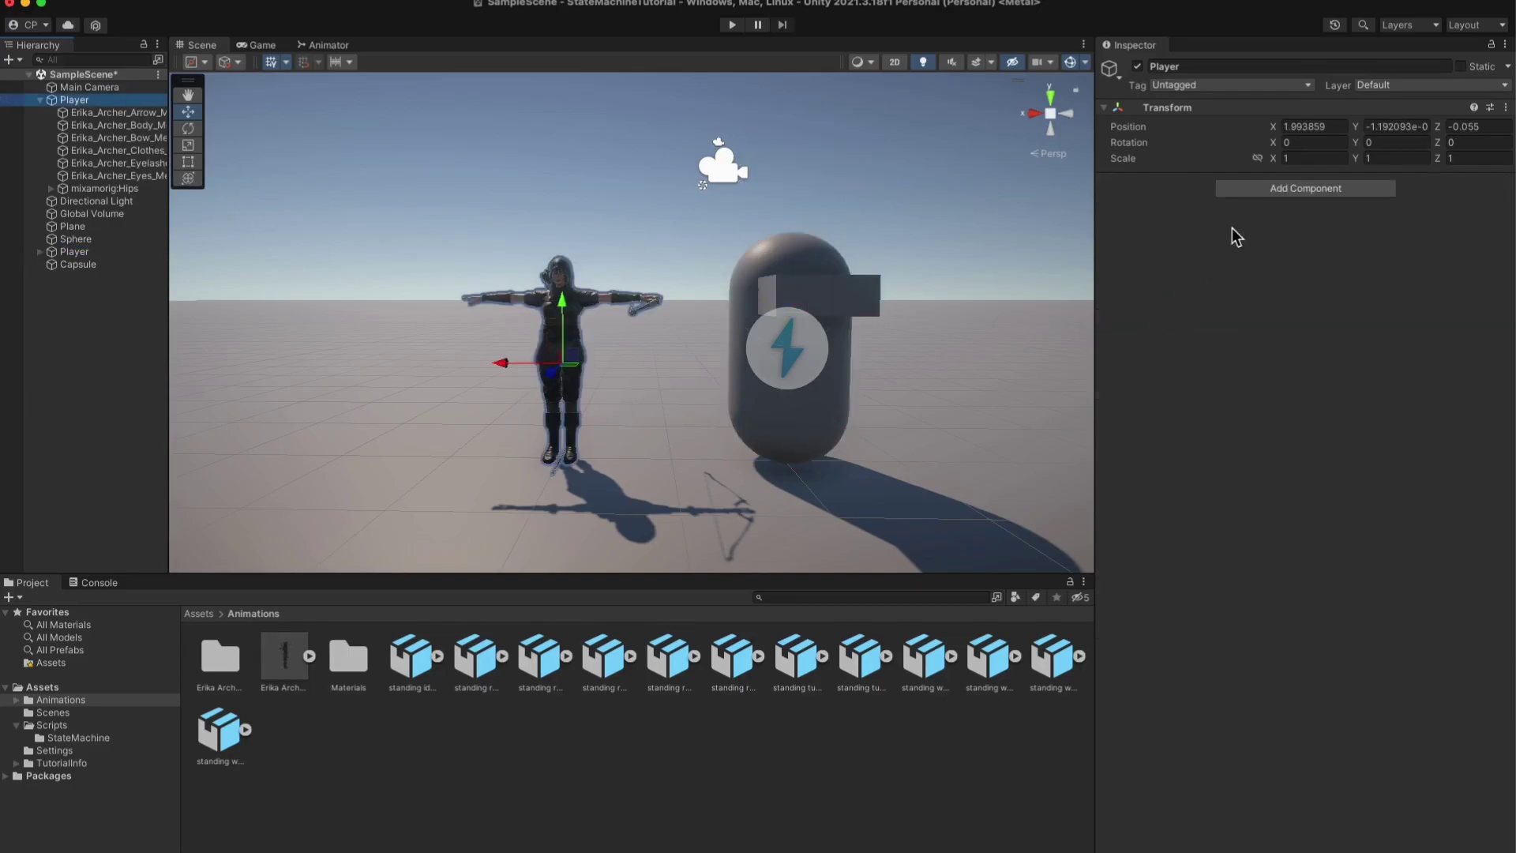
{"action": "left_click", "coordinate": [1277, 193]}
{"action": "type", "text": "Inp"}
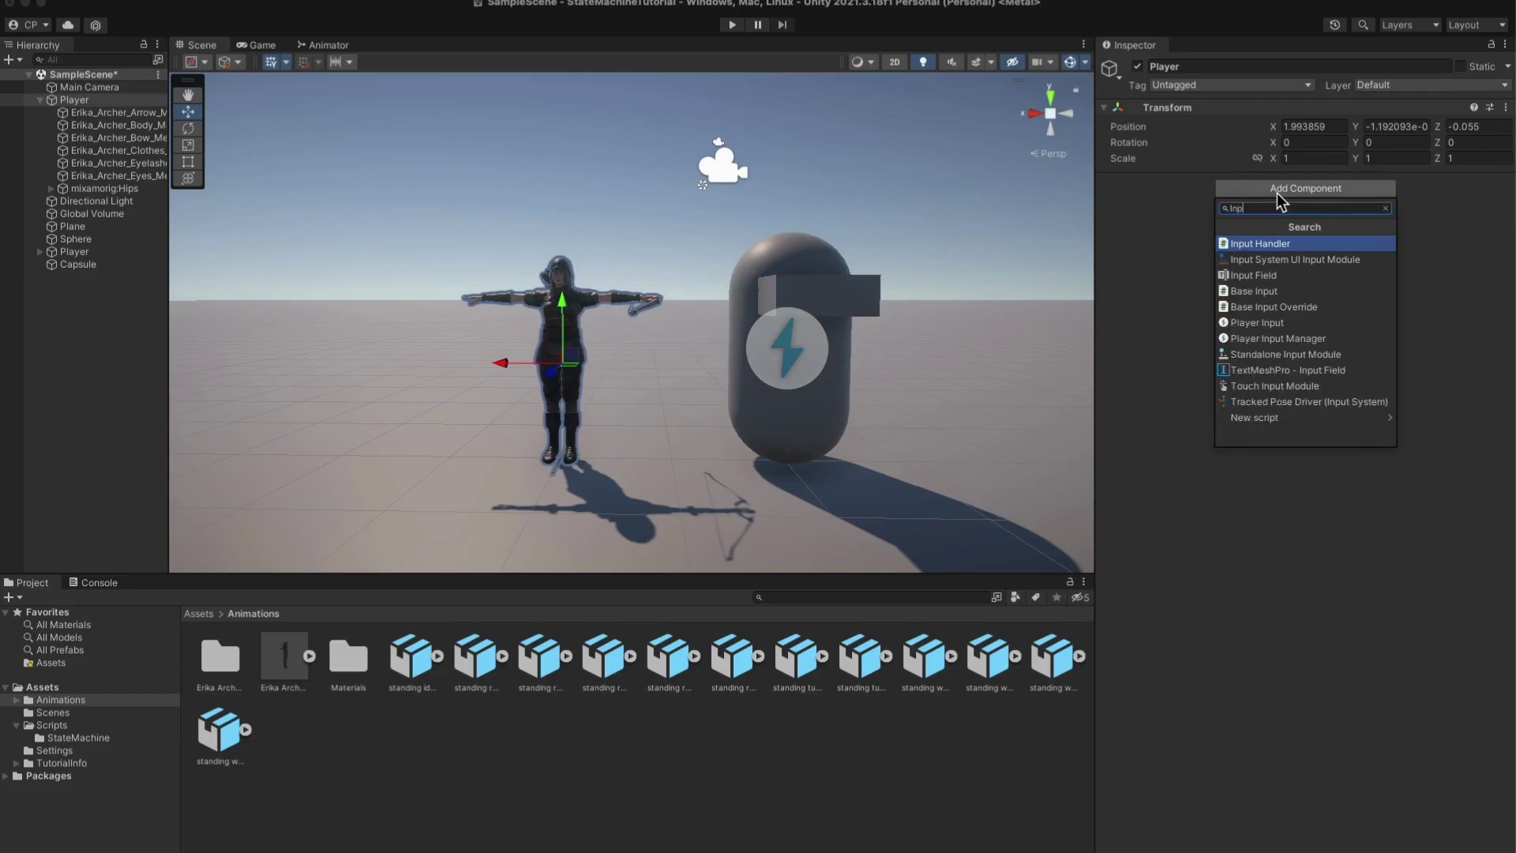
{"action": "key", "text": "BackSpace"}
{"action": "key", "text": "BackSpace"}
{"action": "key", "text": "BackSpace"}
{"action": "type", "text": "Player"}
{"action": "key", "text": "Return"}
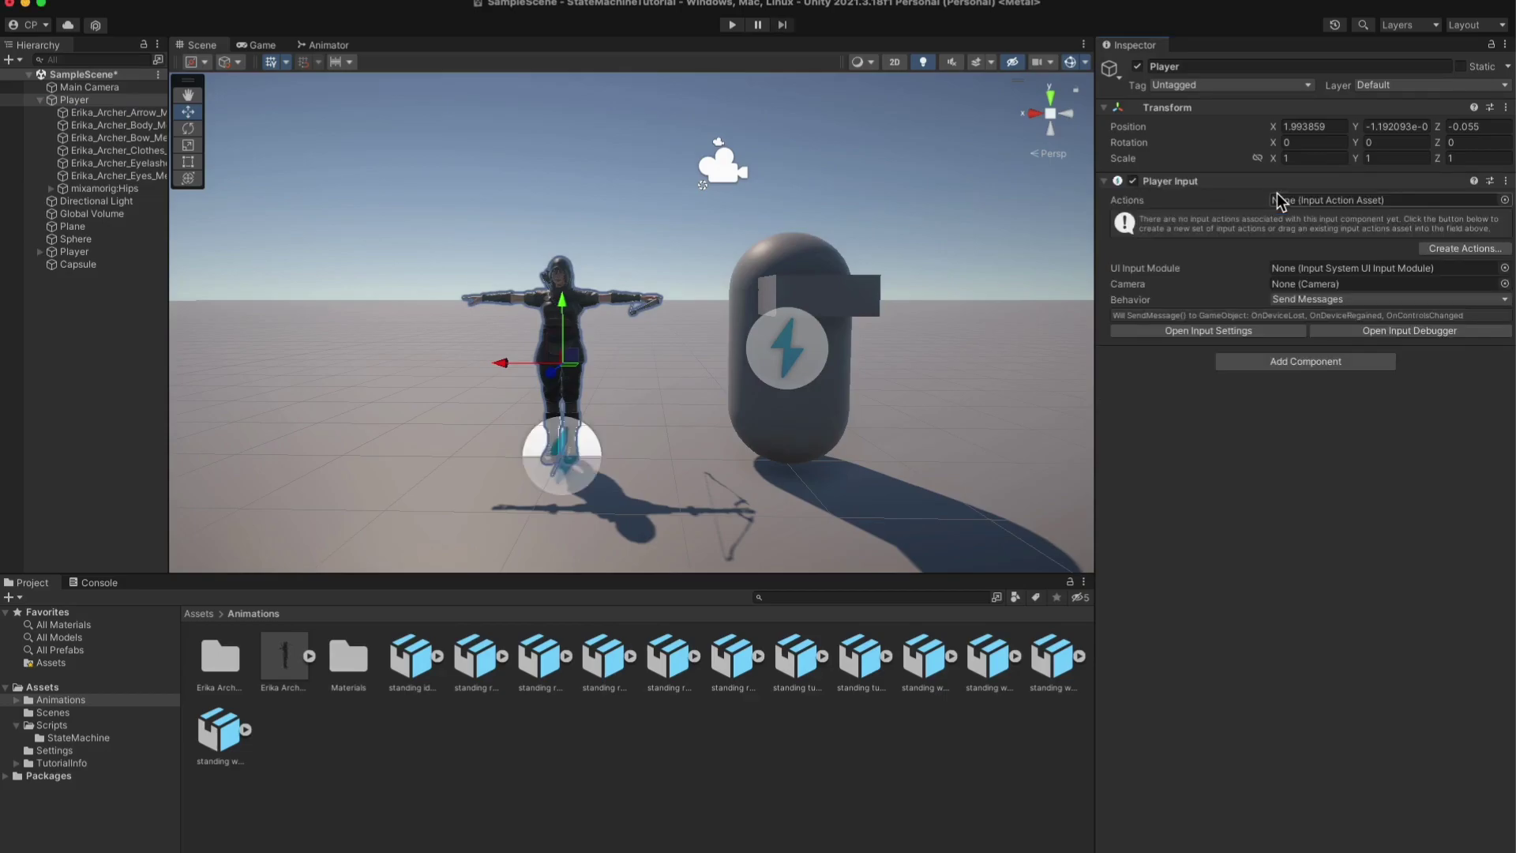
Attach the InputHandler and PlayerStateMachine scripts from the Scripts folders to the archer Player.
{"action": "left_click", "coordinate": [63, 725]}
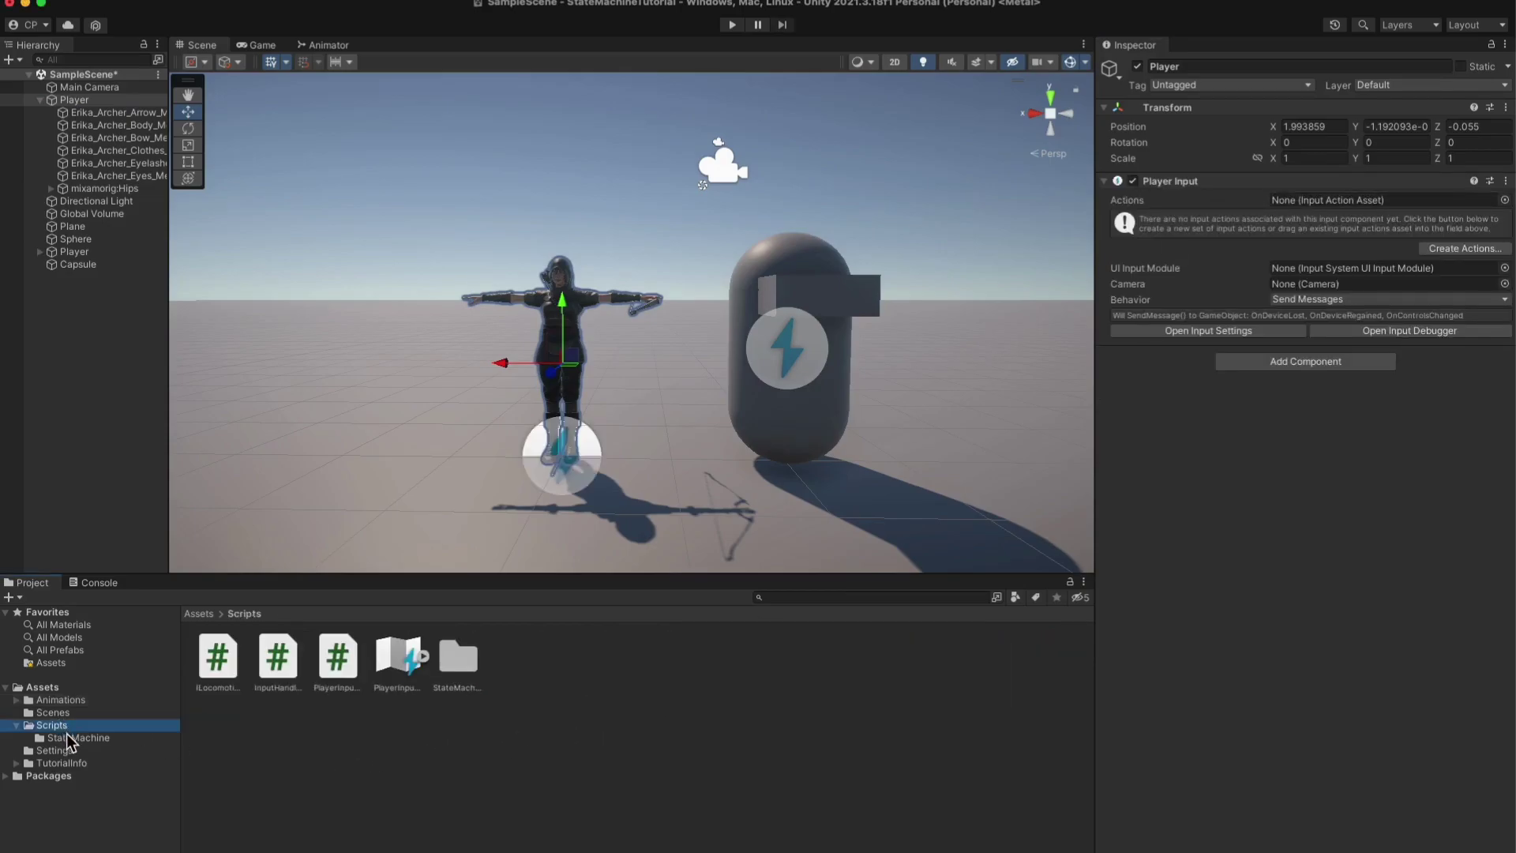
{"action": "left_click_drag", "start_coordinate": [334, 661], "coordinate": [1129, 352]}
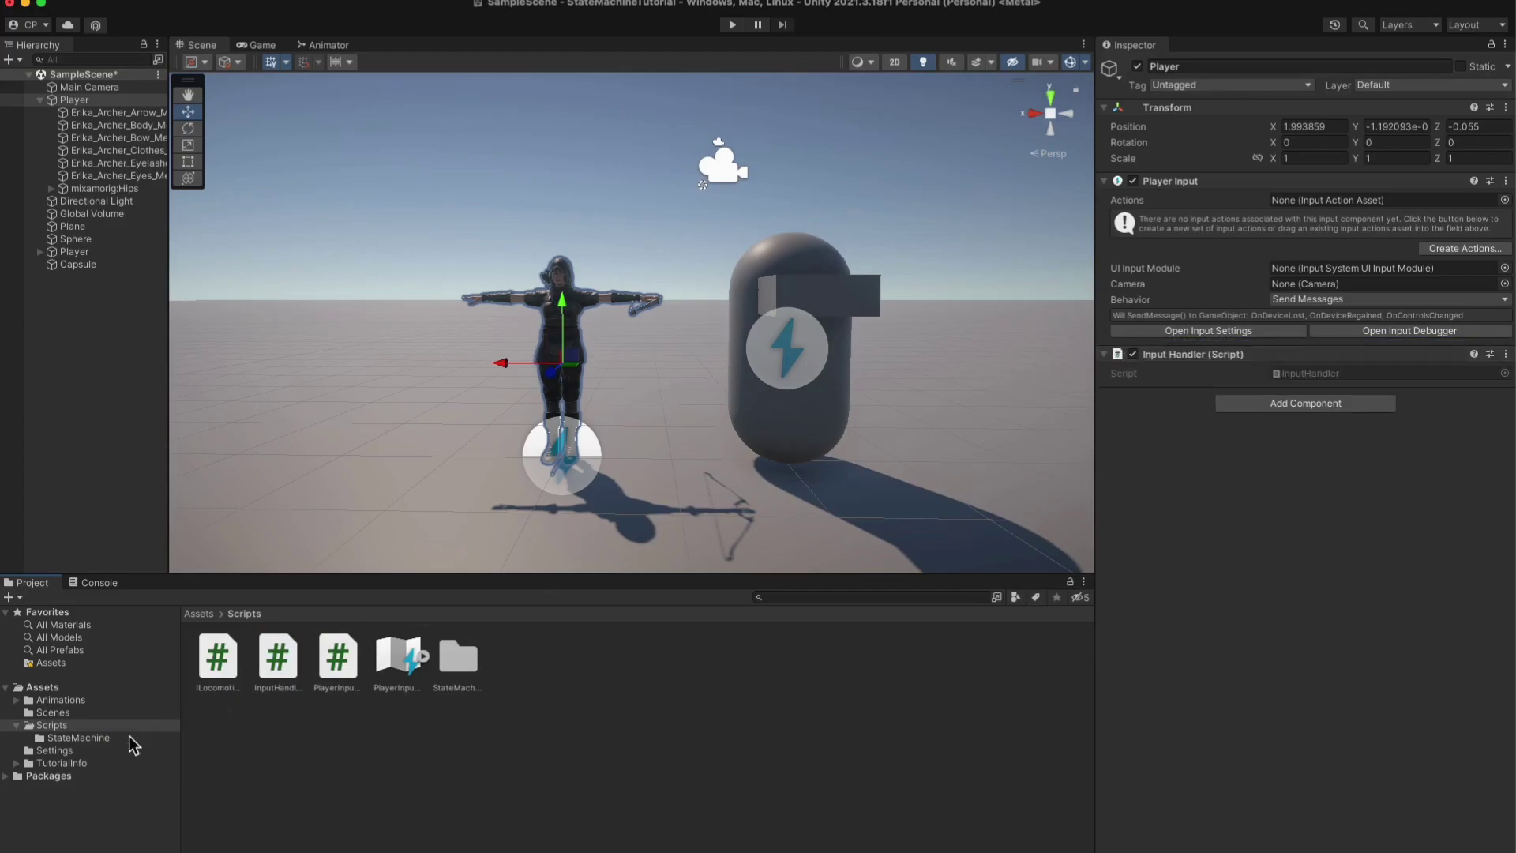
{"action": "left_click", "coordinate": [105, 739]}
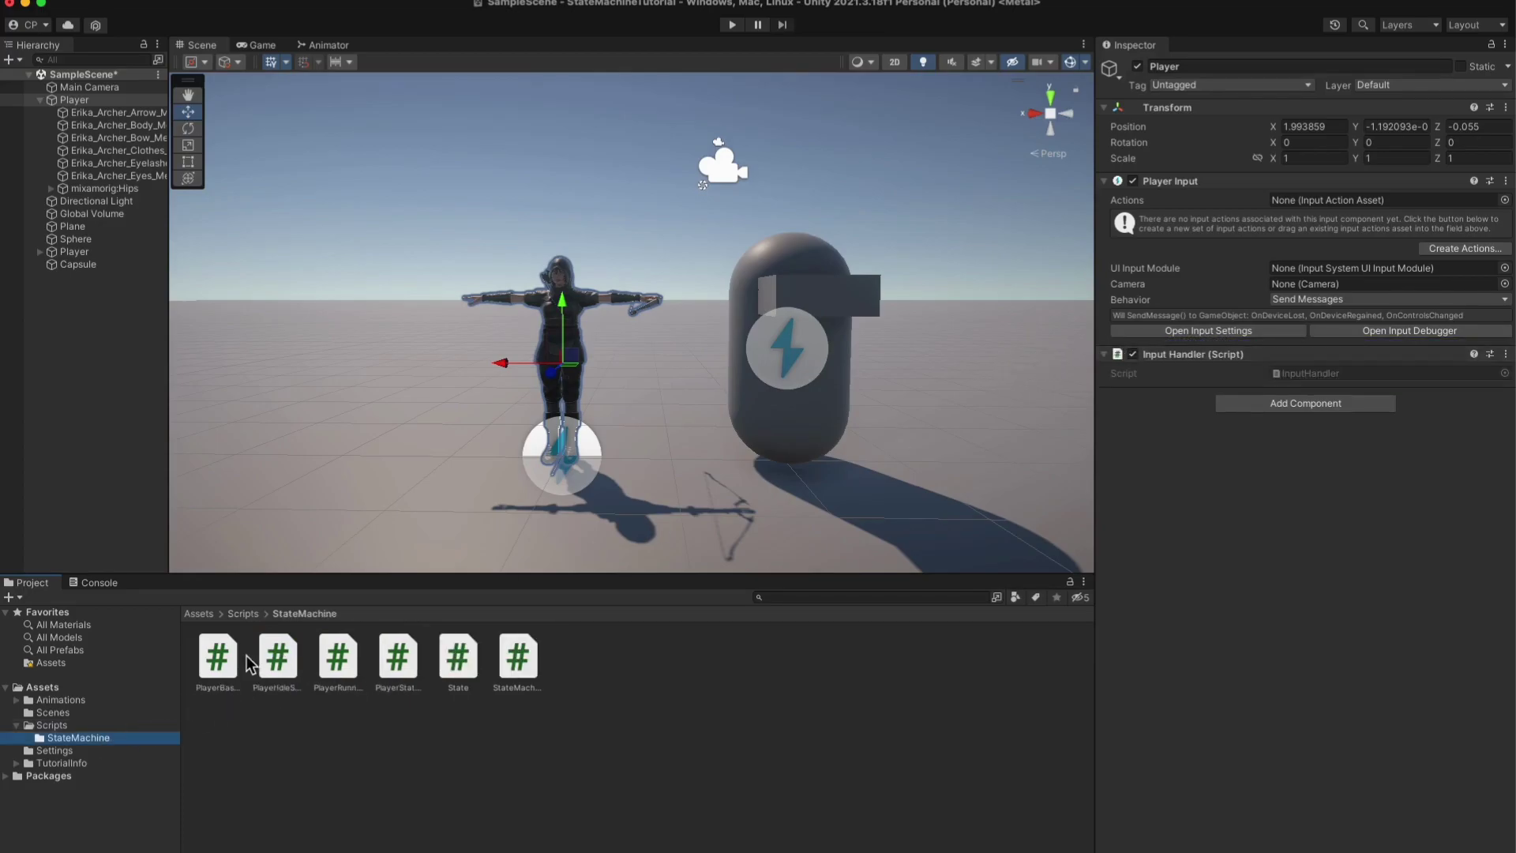
{"action": "left_click_drag", "start_coordinate": [397, 659], "coordinate": [1157, 389]}
Add a Character Controller component to the archer Player.
{"action": "left_click", "coordinate": [1261, 477]}
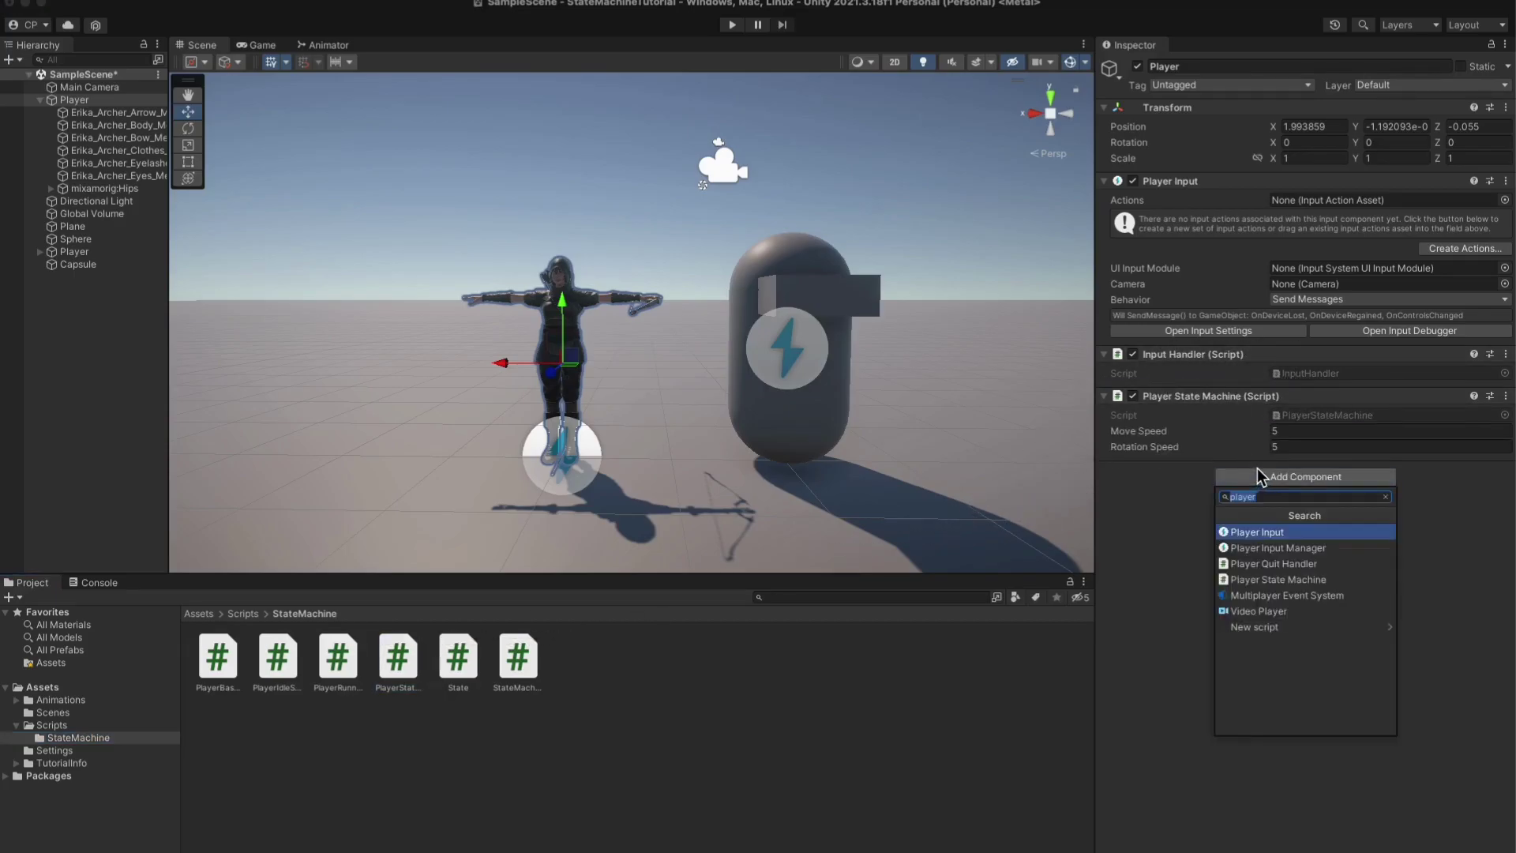
{"action": "type", "text": "chara"}
{"action": "left_click", "coordinate": [1249, 532]}
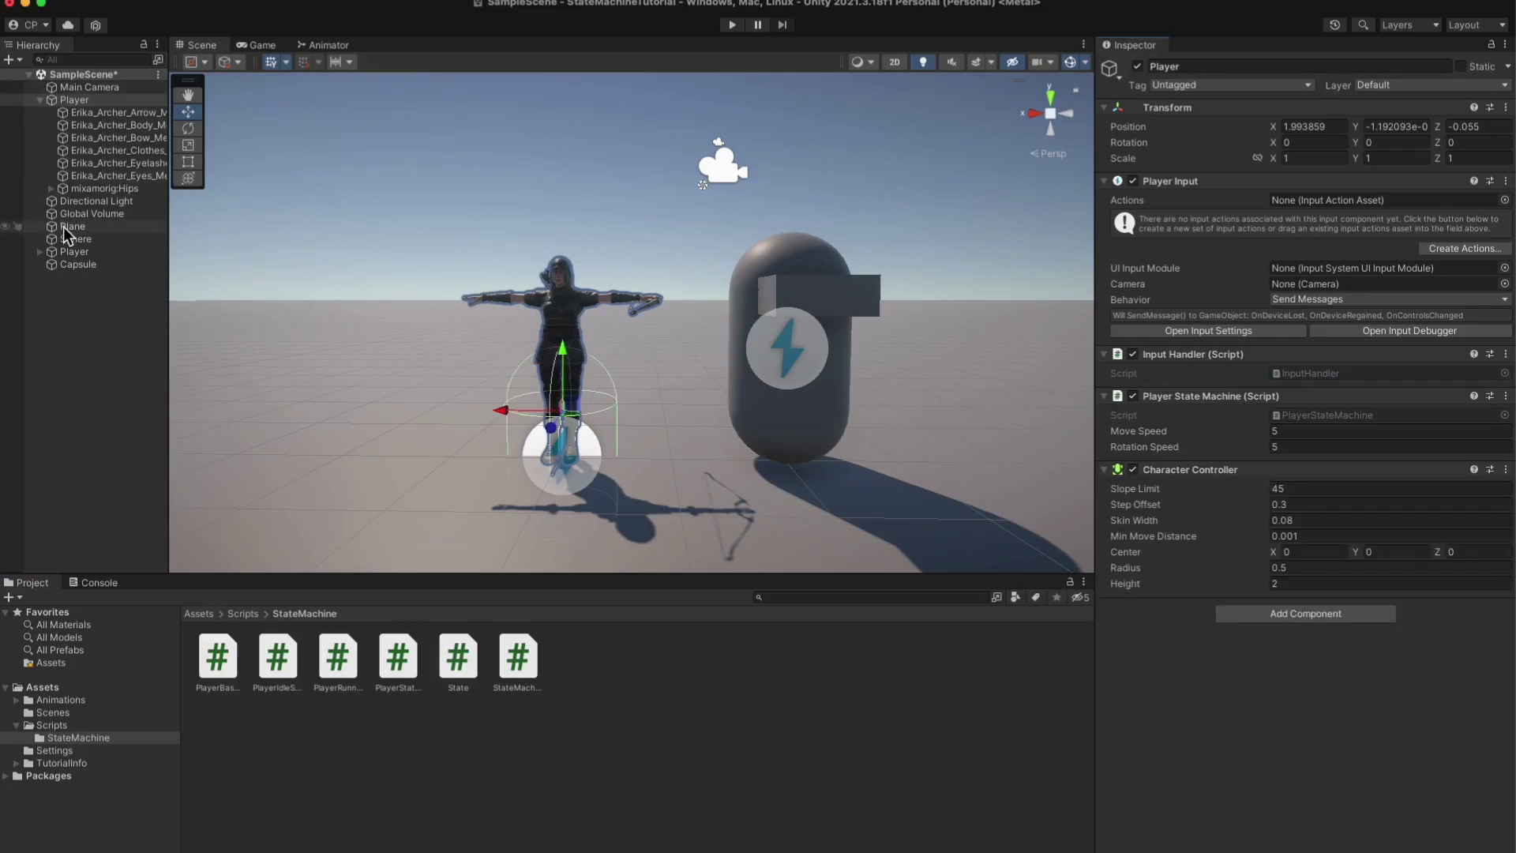
Delete the old capsule Player object from the scene.
{"action": "left_click", "coordinate": [98, 251]}
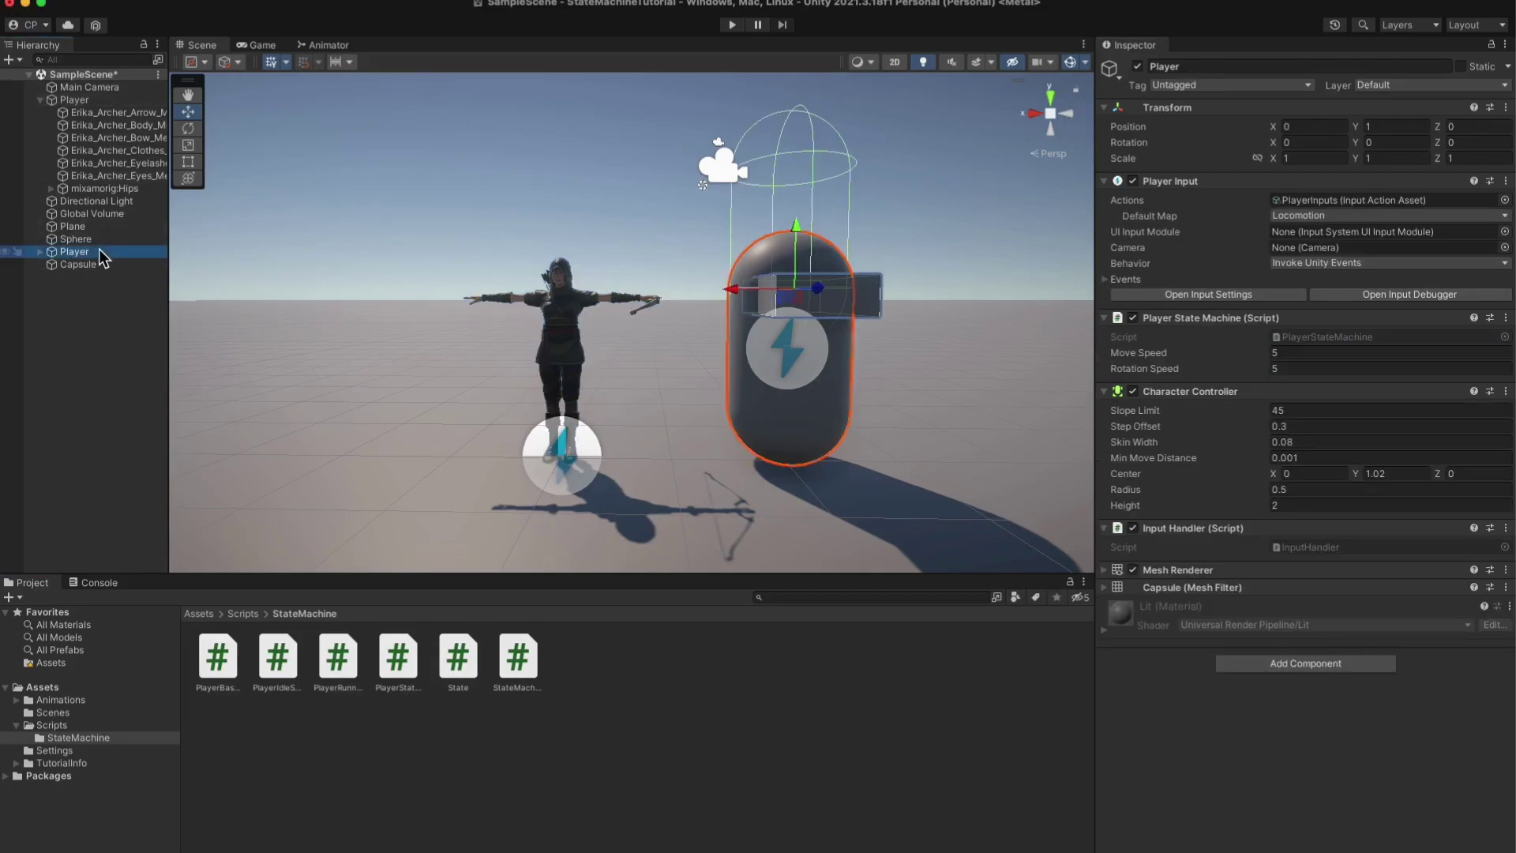
{"action": "right_click", "coordinate": [98, 251]}
{"action": "left_click", "coordinate": [215, 374]}
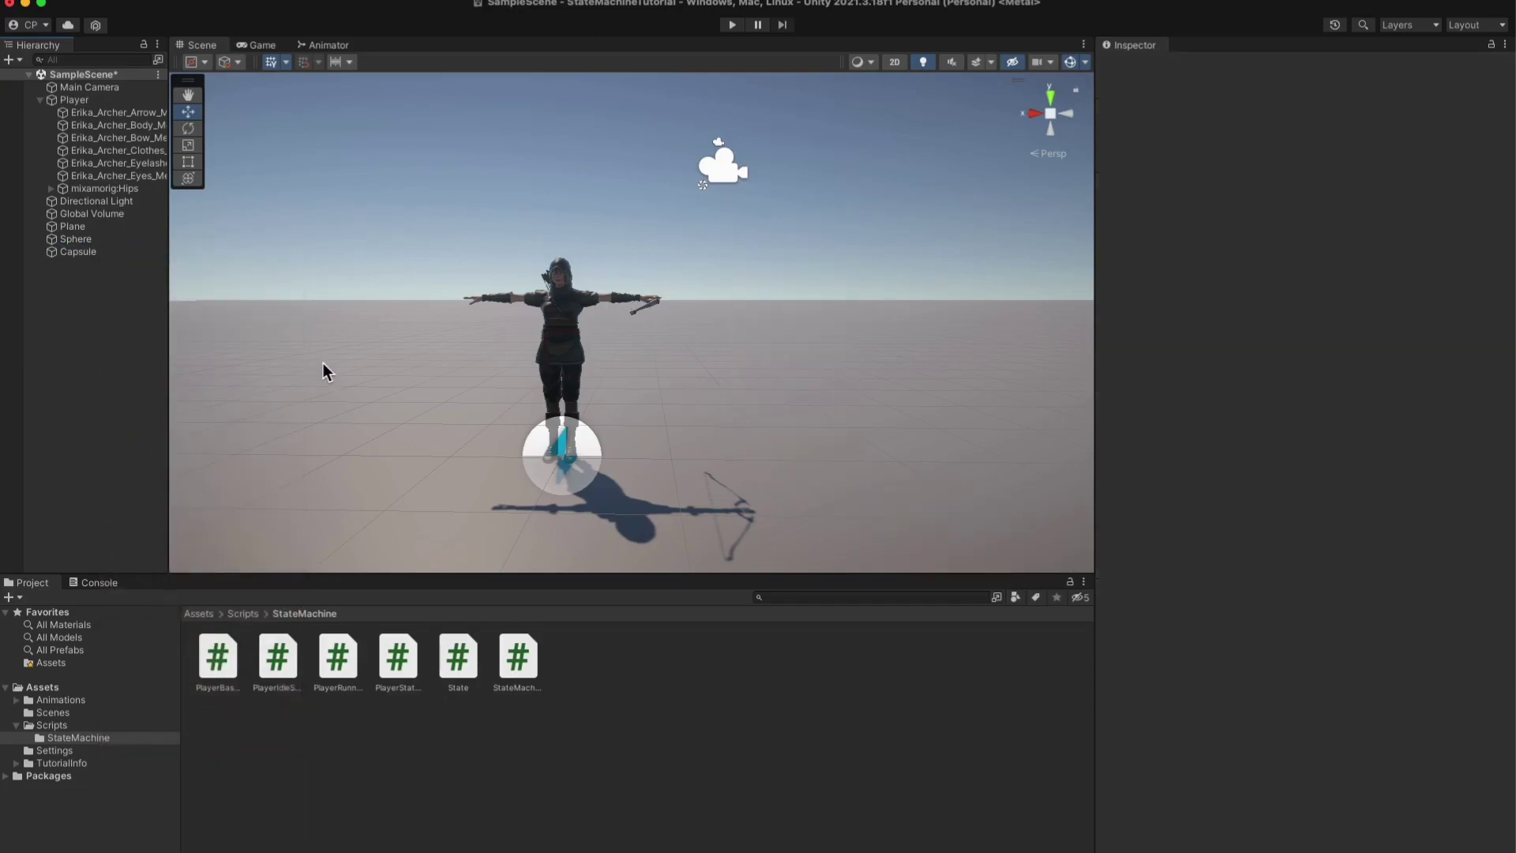
Reset the archer Player's Transform and frame the character in the scene.
{"action": "left_click", "coordinate": [93, 101]}
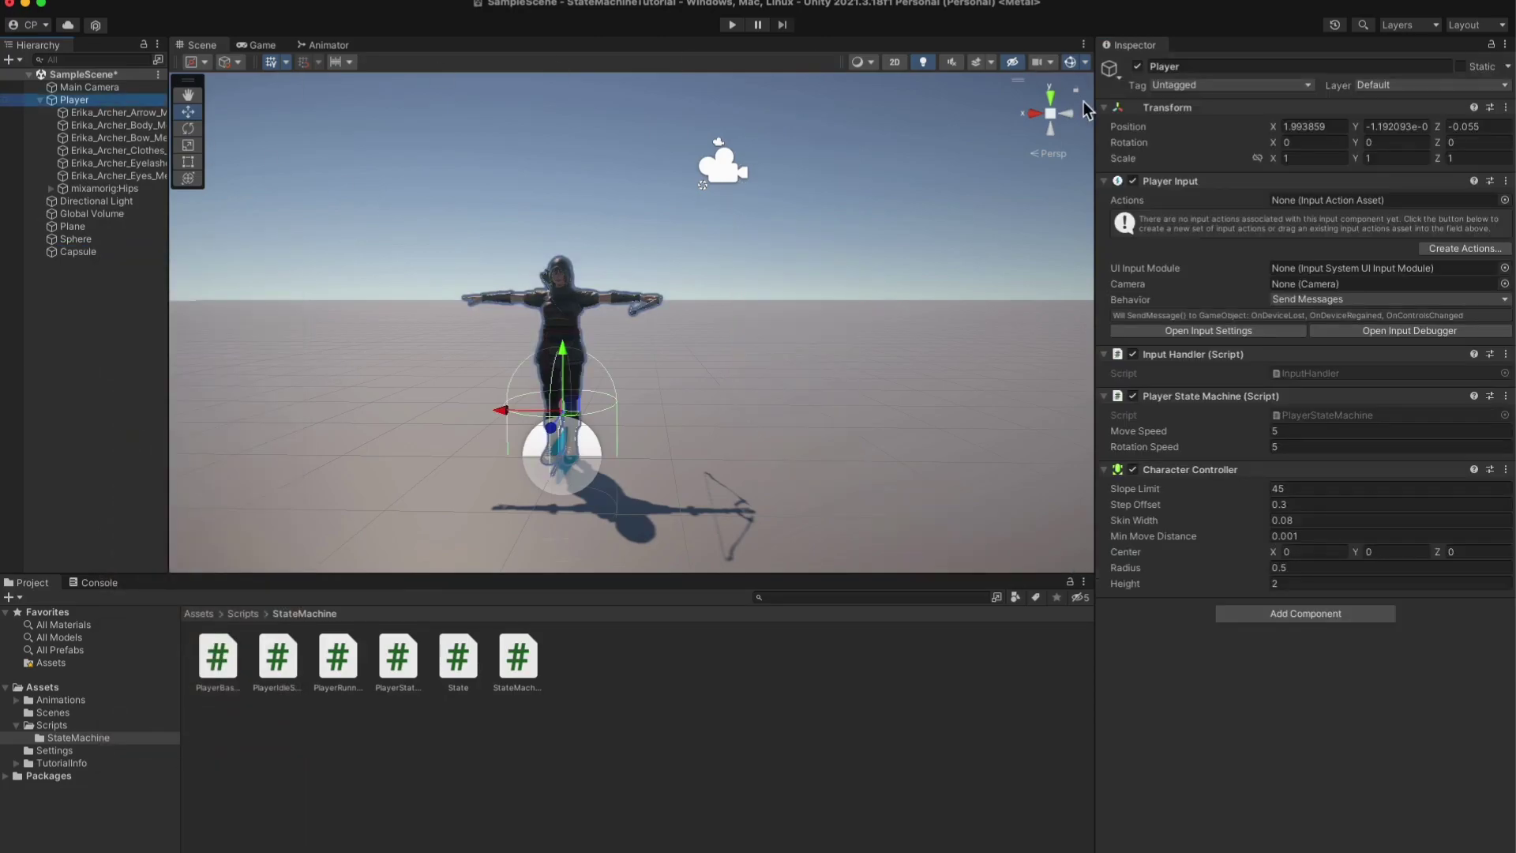
{"action": "right_click", "coordinate": [1296, 123]}
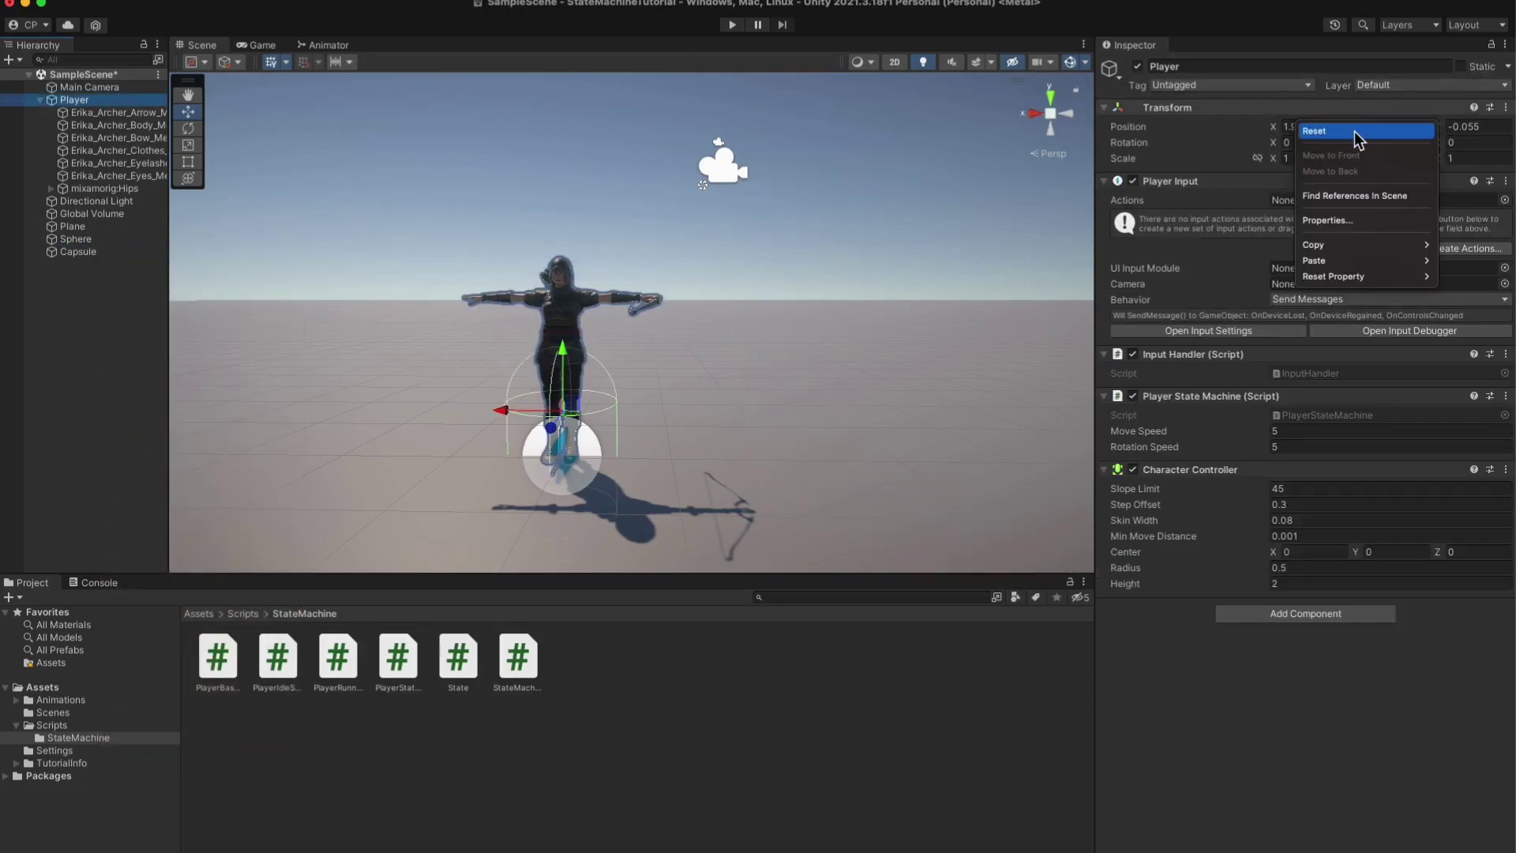
{"action": "left_click", "coordinate": [1358, 139]}
{"action": "double_click", "coordinate": [83, 101]}
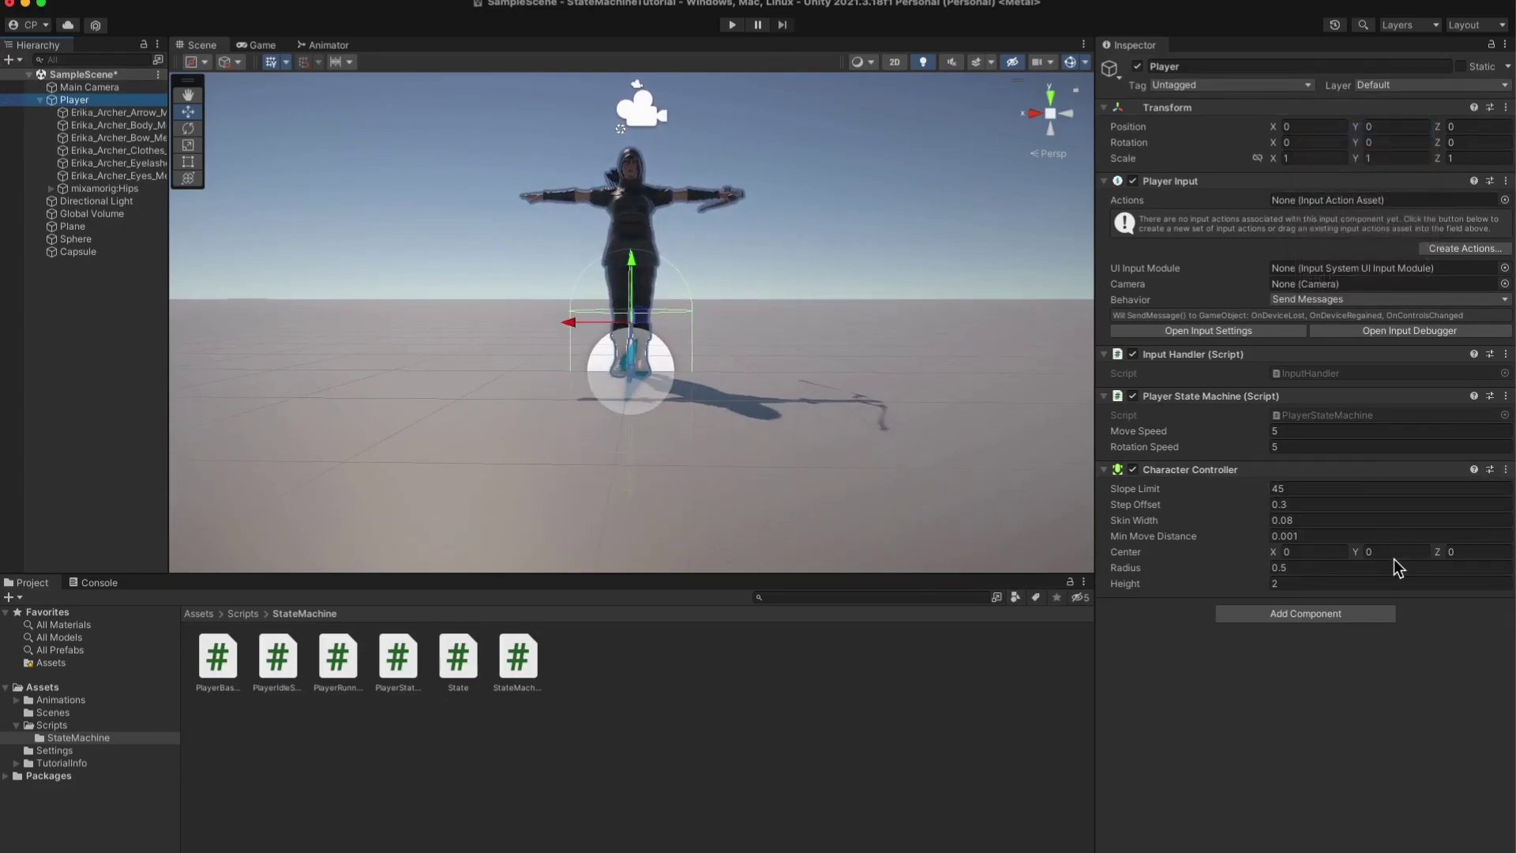
Set the Y center of the Player's Character Controller to 1 so the collider encloses the archer.
{"action": "left_click", "coordinate": [1396, 555]}
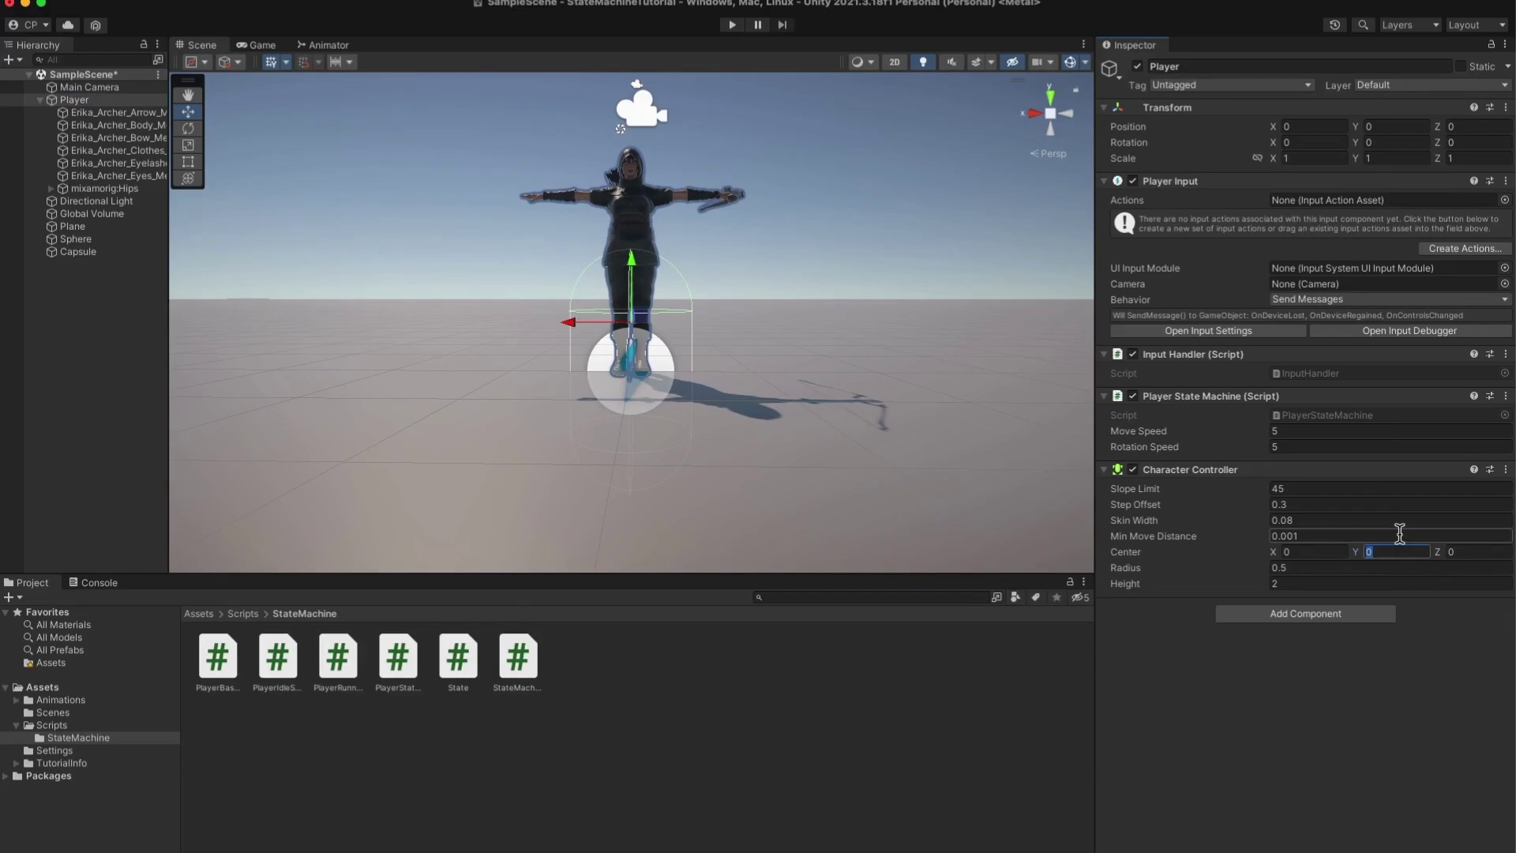
{"action": "key", "text": "Return"}
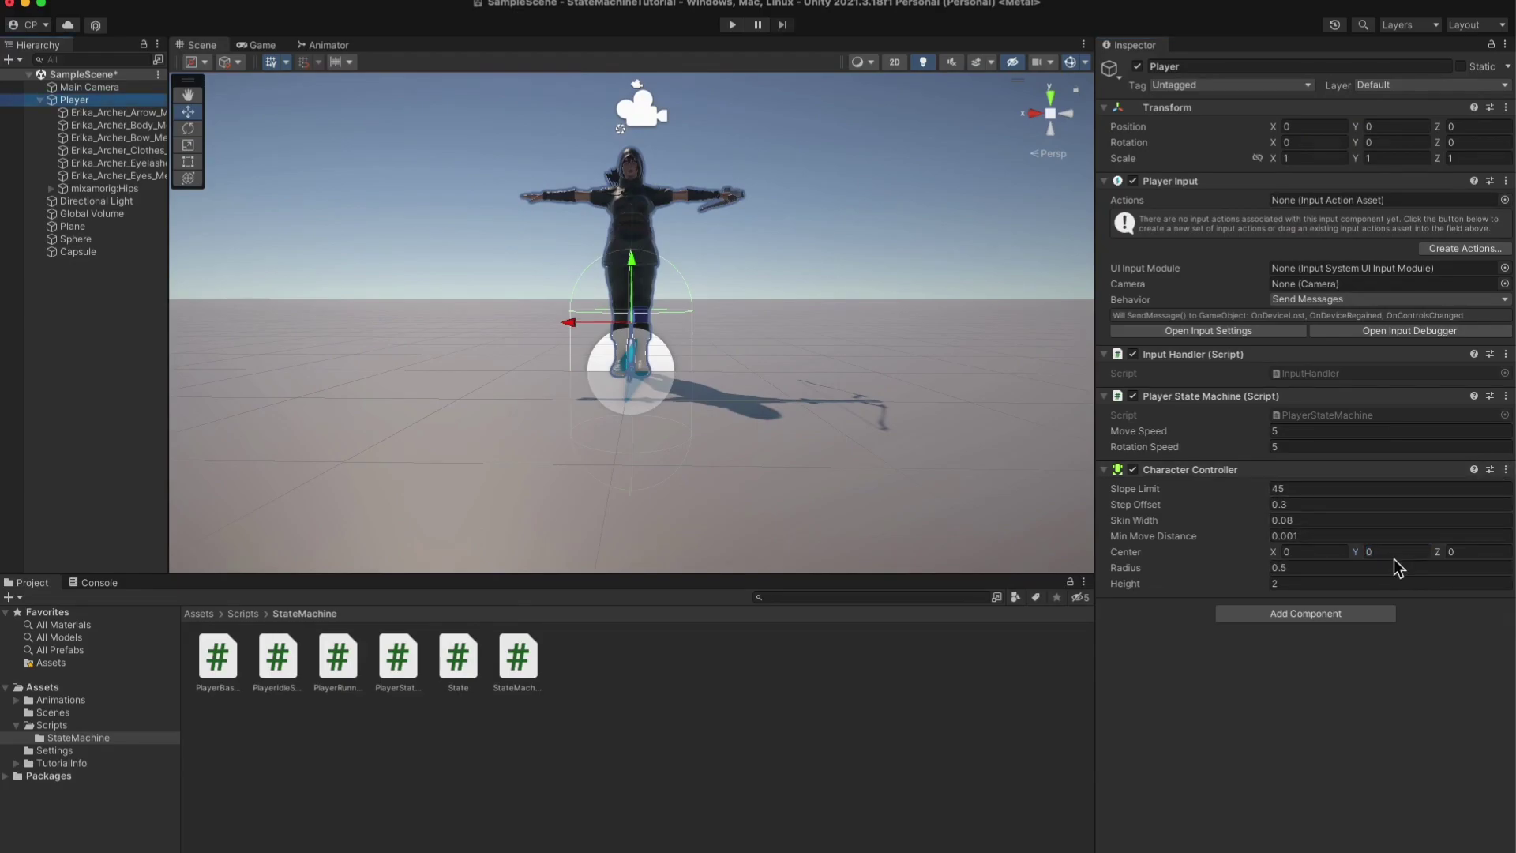
{"action": "left_click", "coordinate": [1396, 555]}
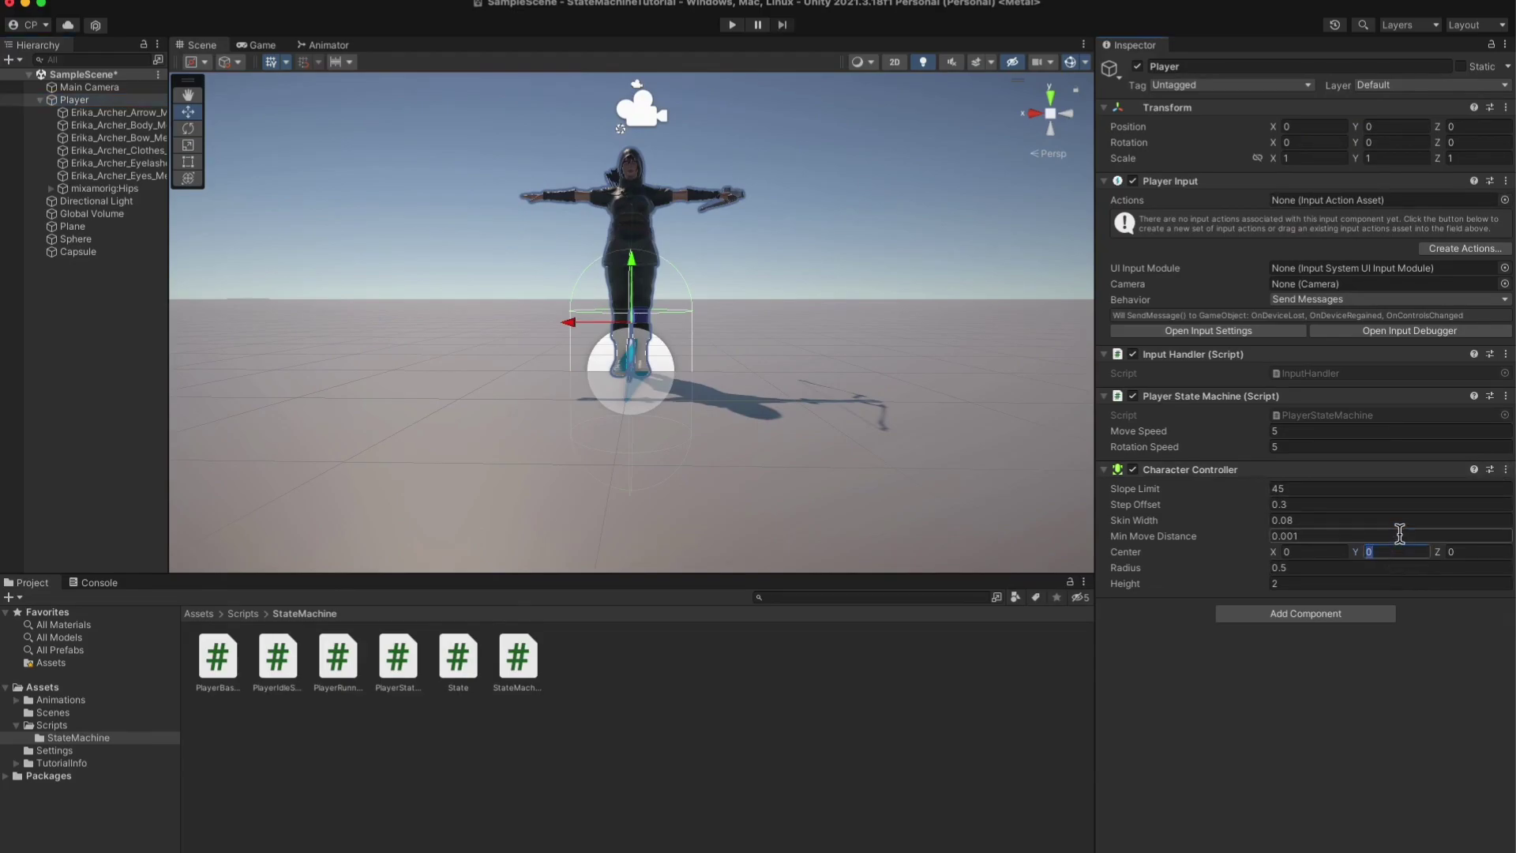
{"action": "key", "text": "Return"}
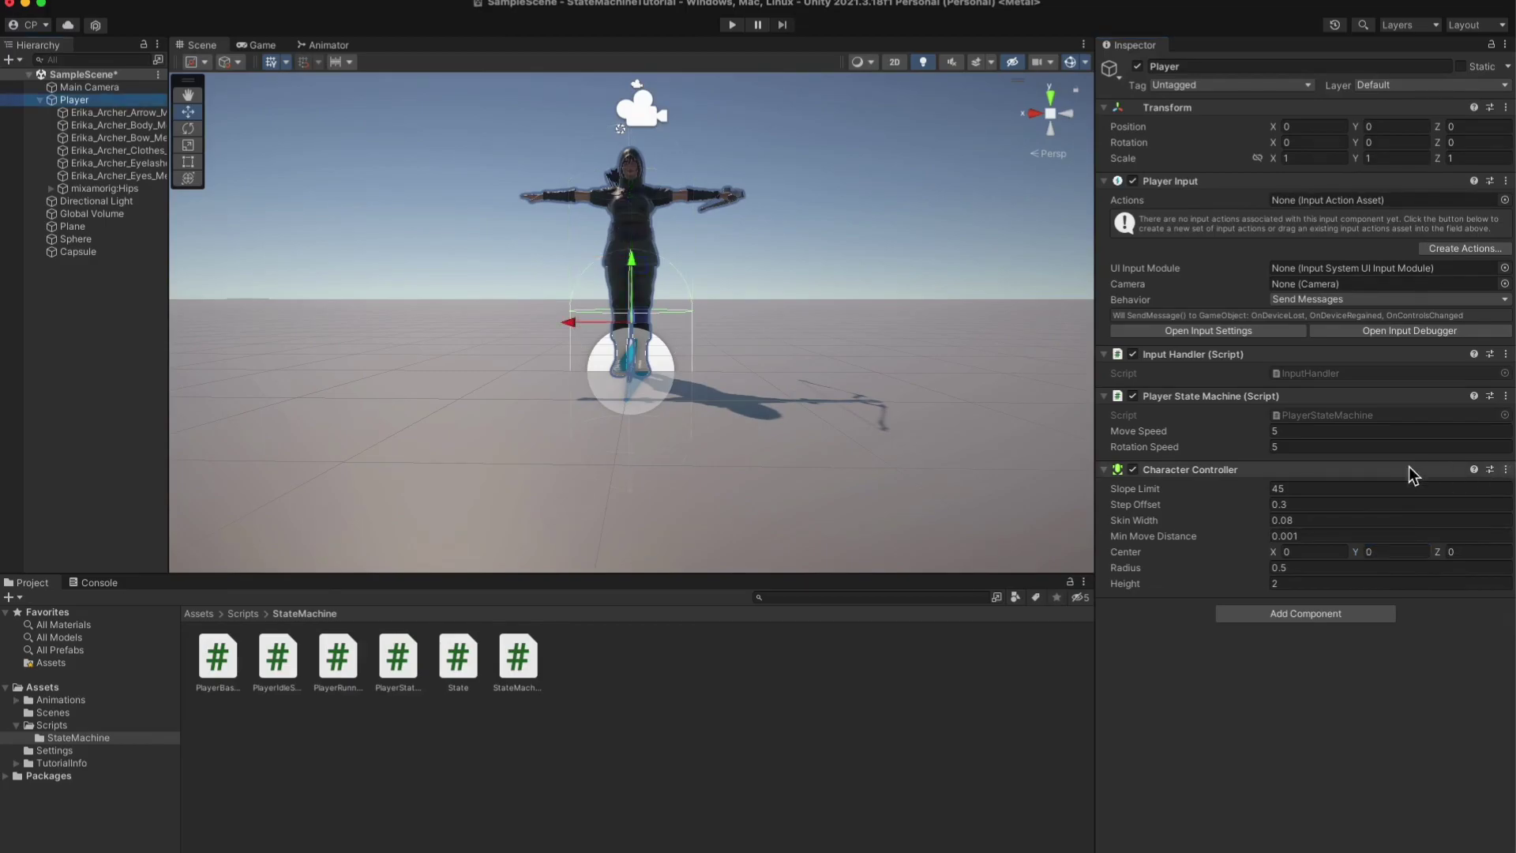
{"action": "left_click", "coordinate": [1391, 552]}
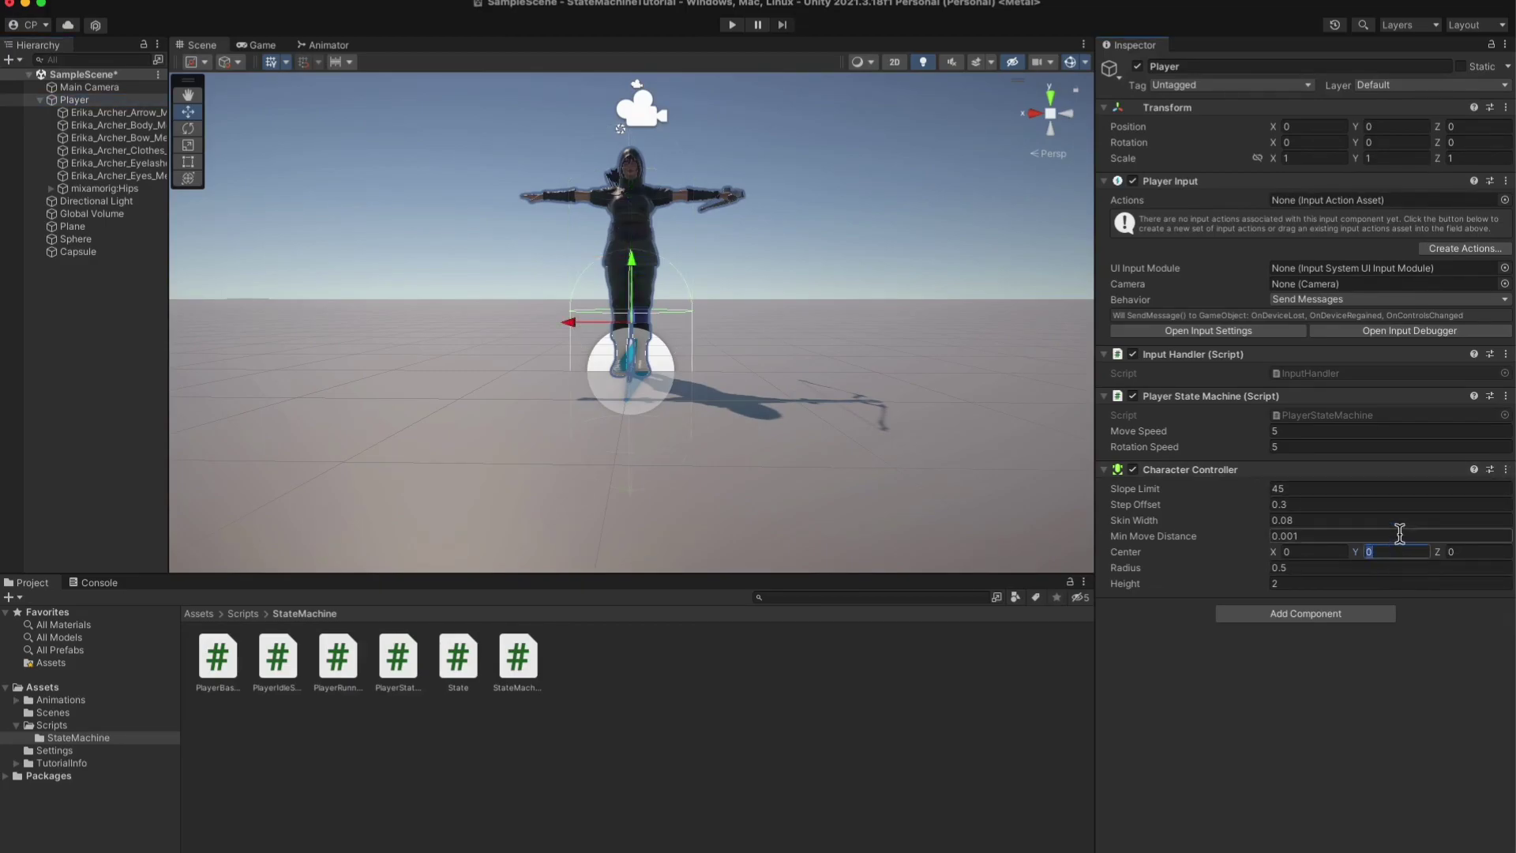
{"action": "type", "text": "1"}
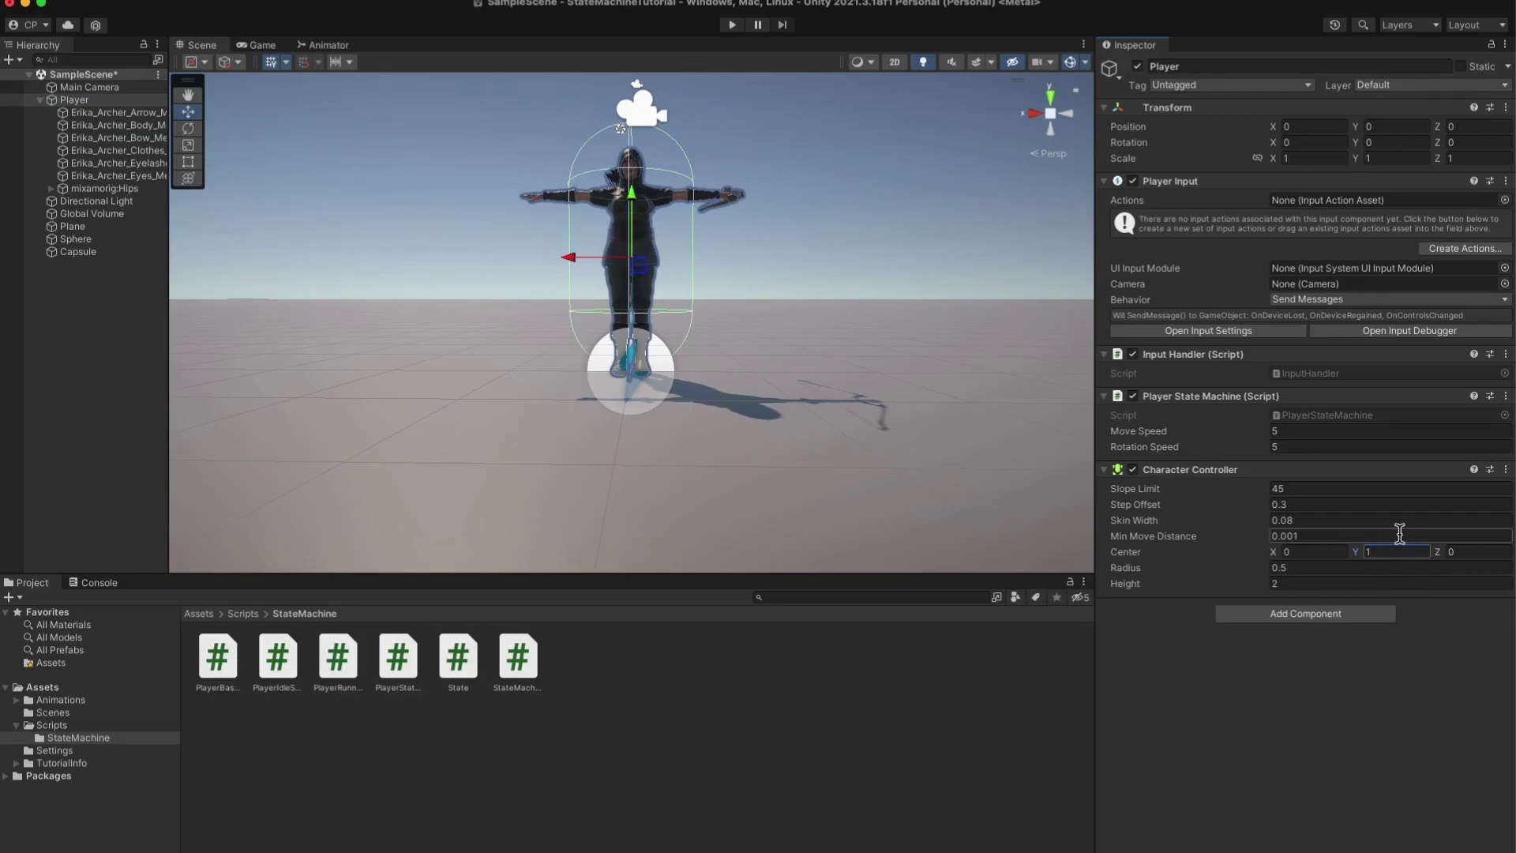
Test the archer in play mode by moving it forward, back and sideways, and end play mode.
{"action": "left_click", "coordinate": [742, 28]}
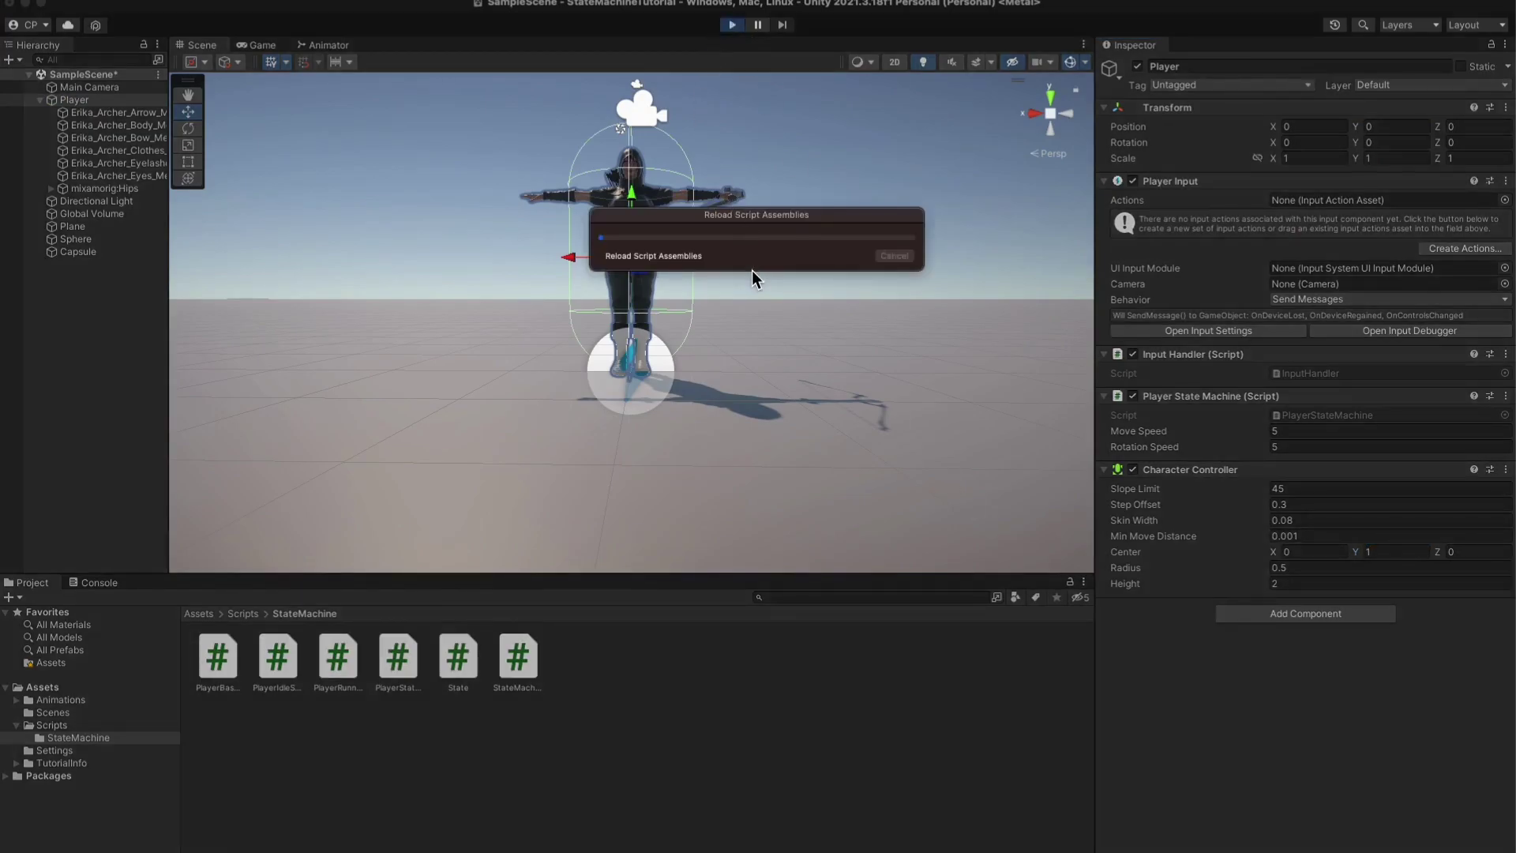
{"action": "key", "text": "d"}
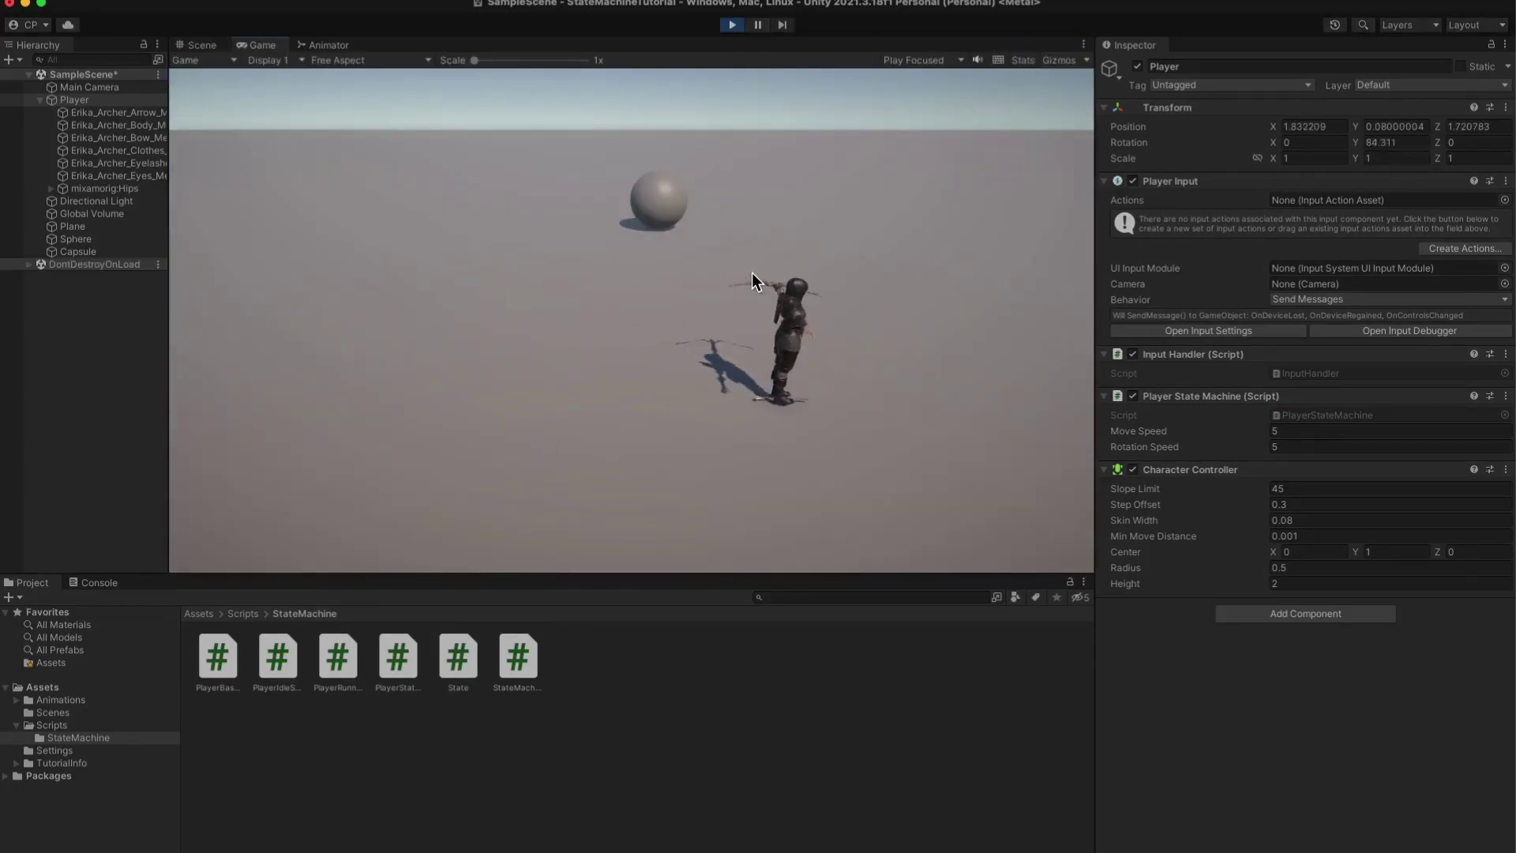
{"action": "key", "text": "s"}
{"action": "key", "text": "a"}
{"action": "key", "text": "w"}
{"action": "key", "text": "d"}
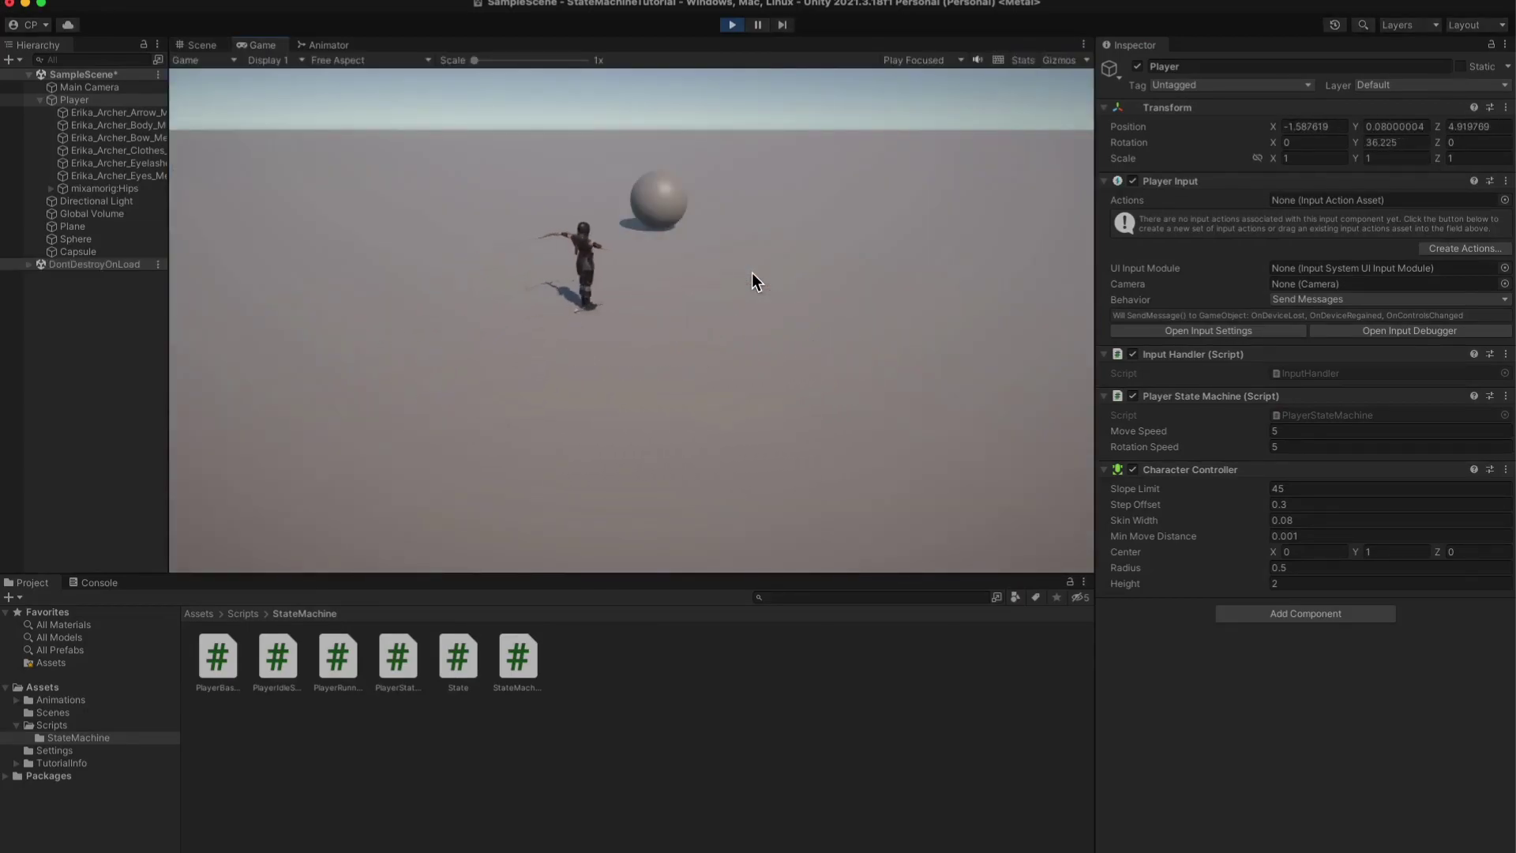
{"action": "key", "text": "s"}
{"action": "key", "text": "a"}
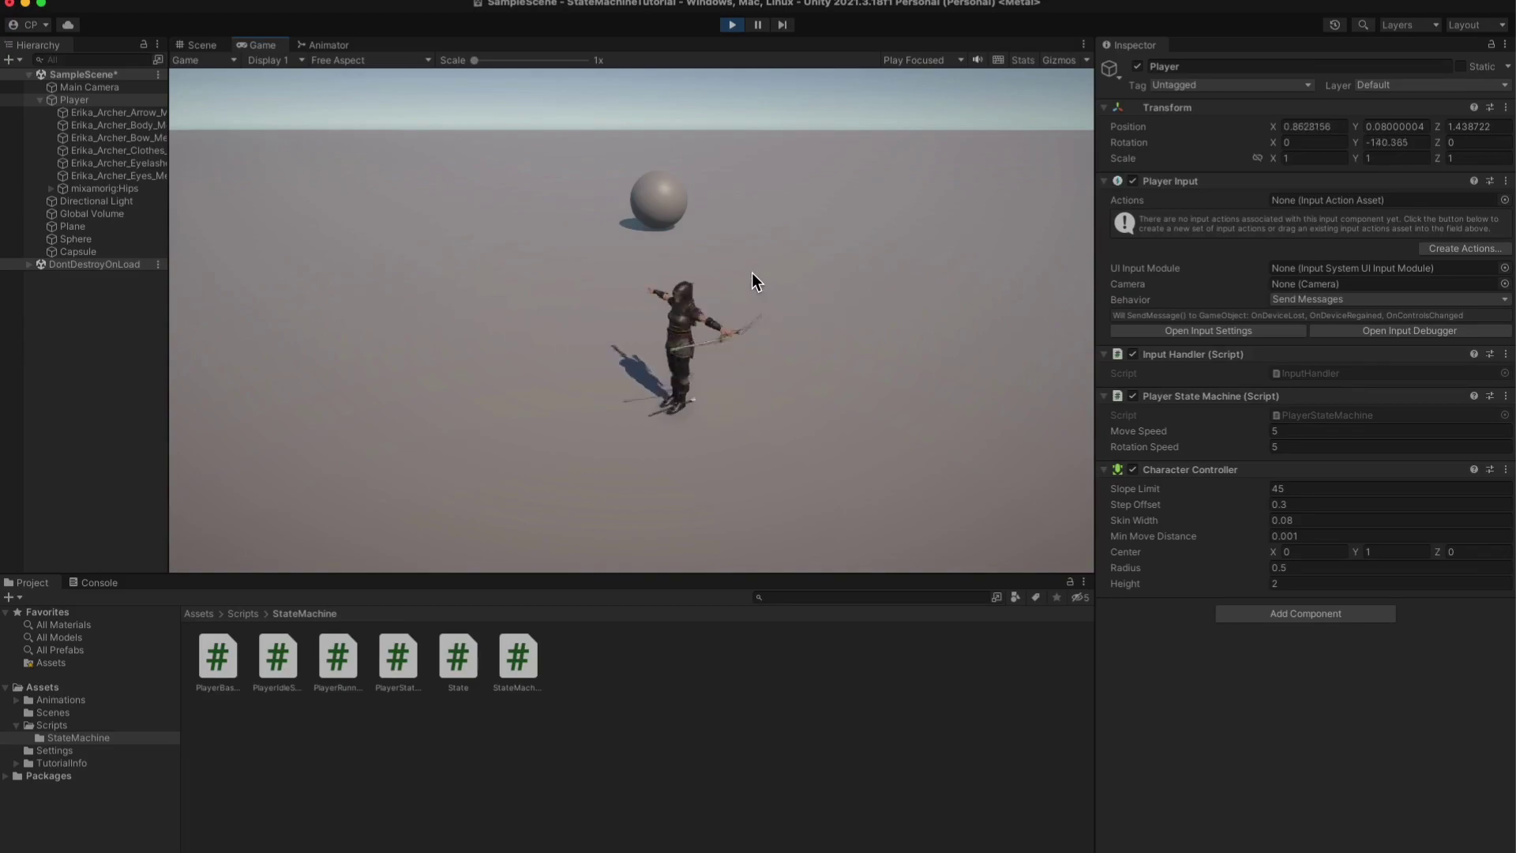
{"action": "key", "text": "d"}
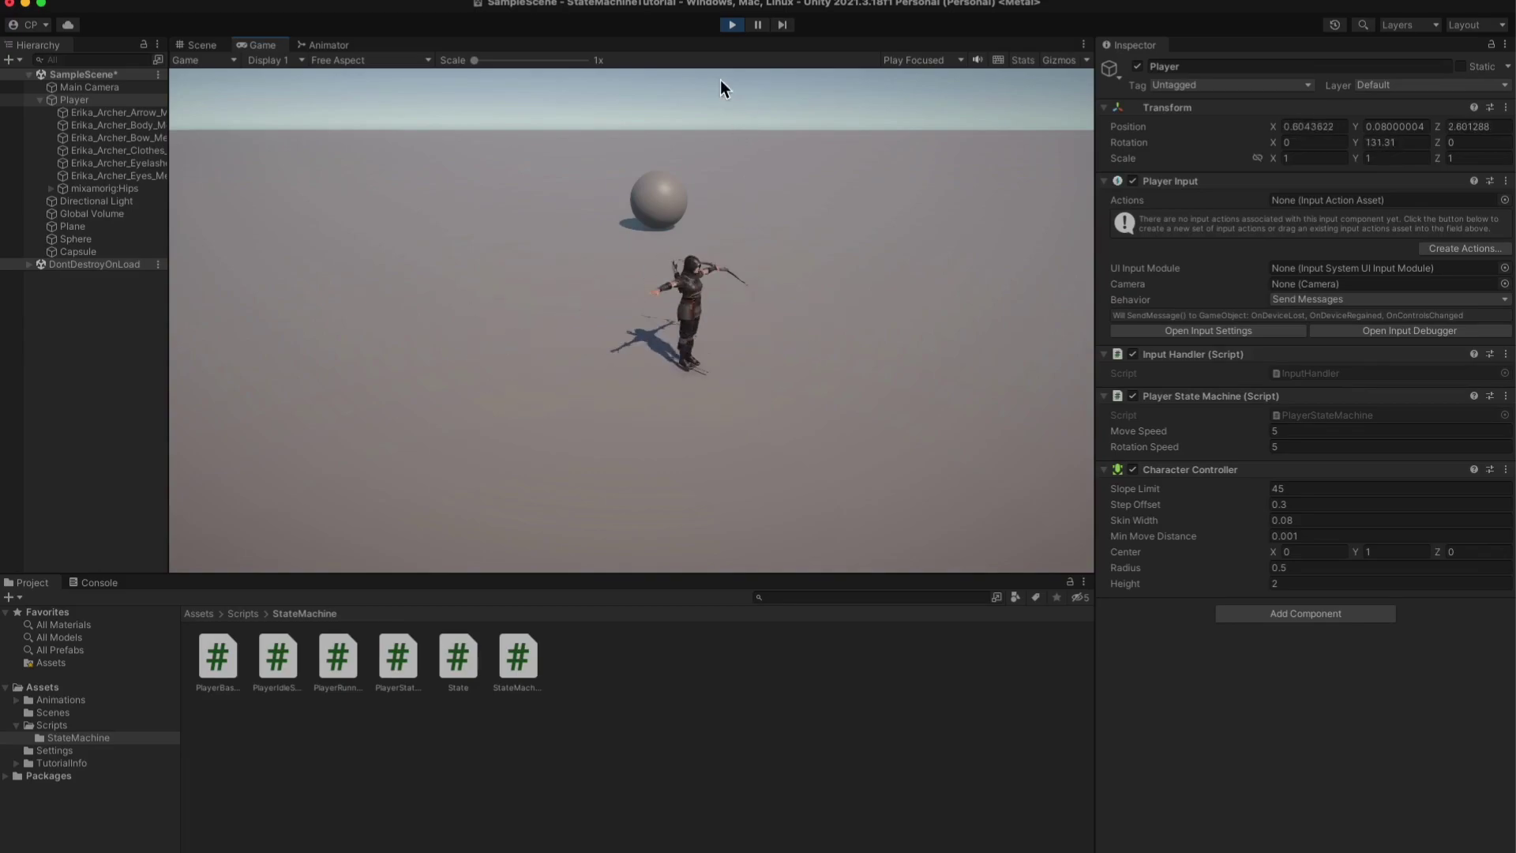
{"action": "left_click", "coordinate": [728, 23]}
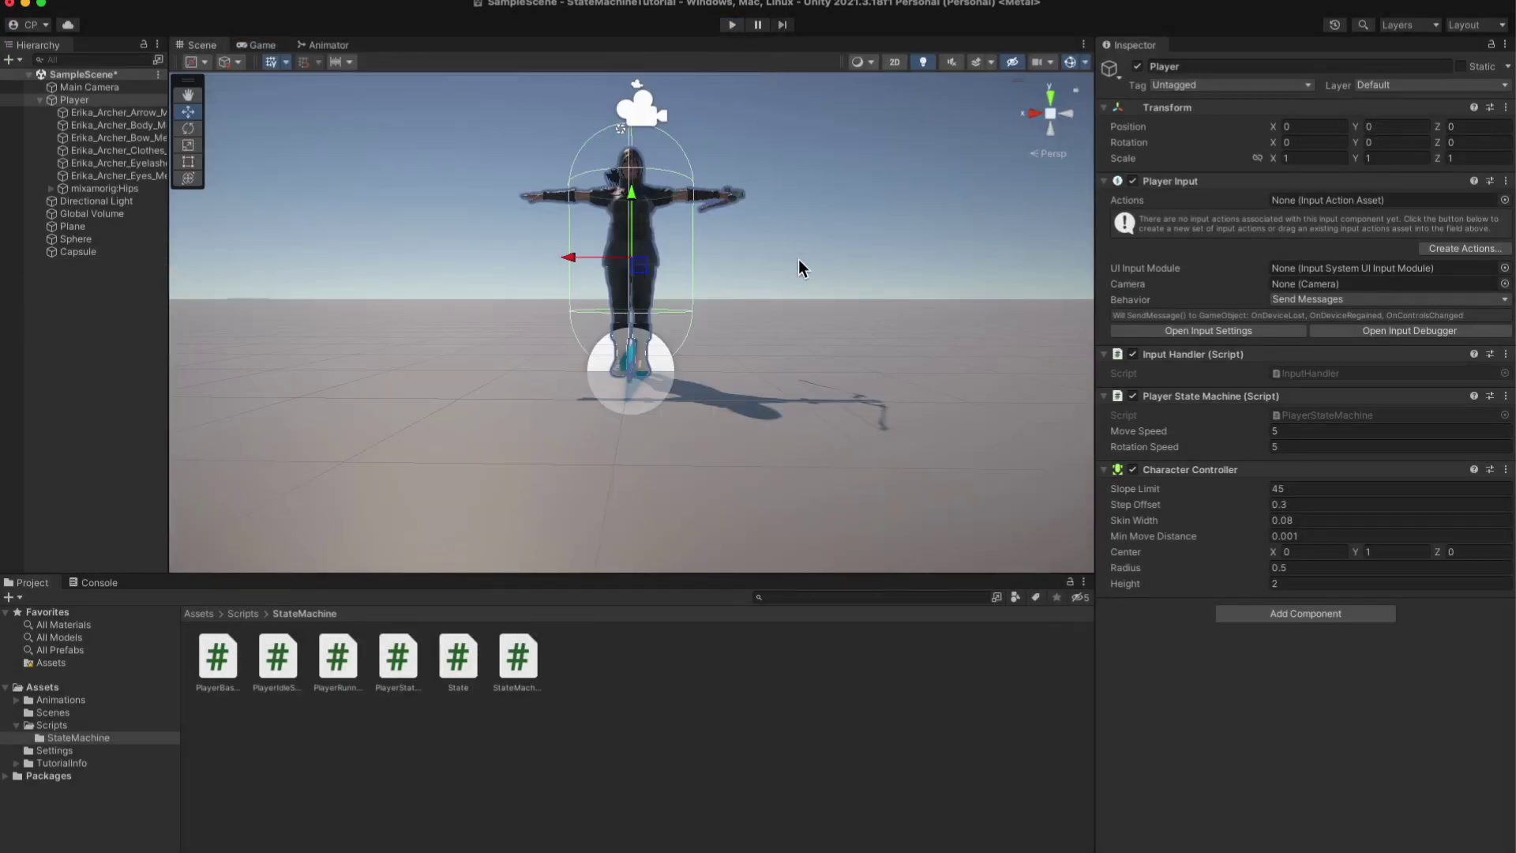
Open the Animations folder and add an Animator component to the Player.
{"action": "left_click", "coordinate": [61, 700]}
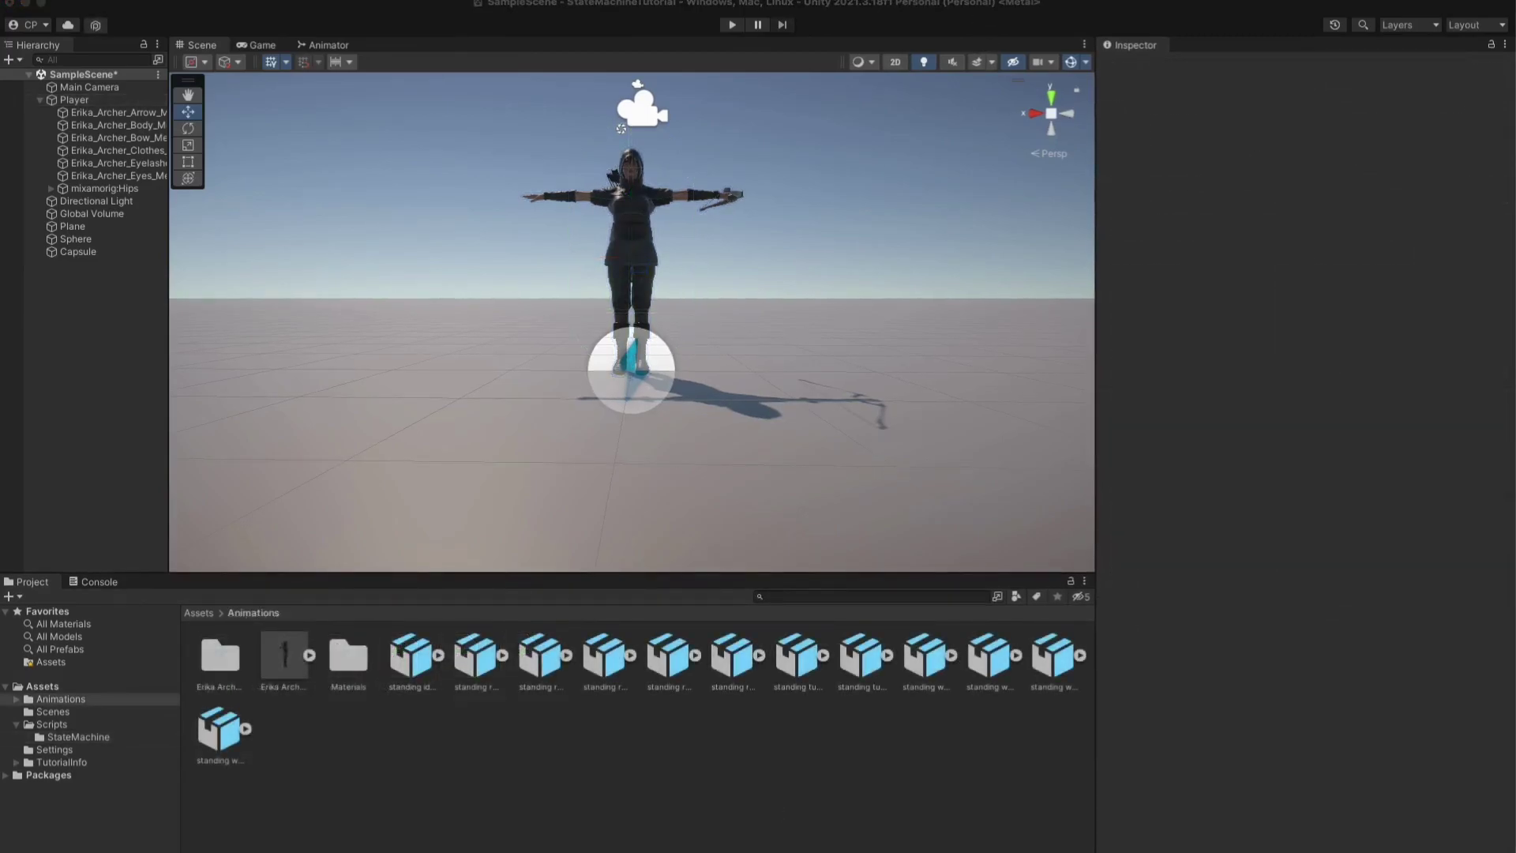
{"action": "left_click", "coordinate": [552, 305]}
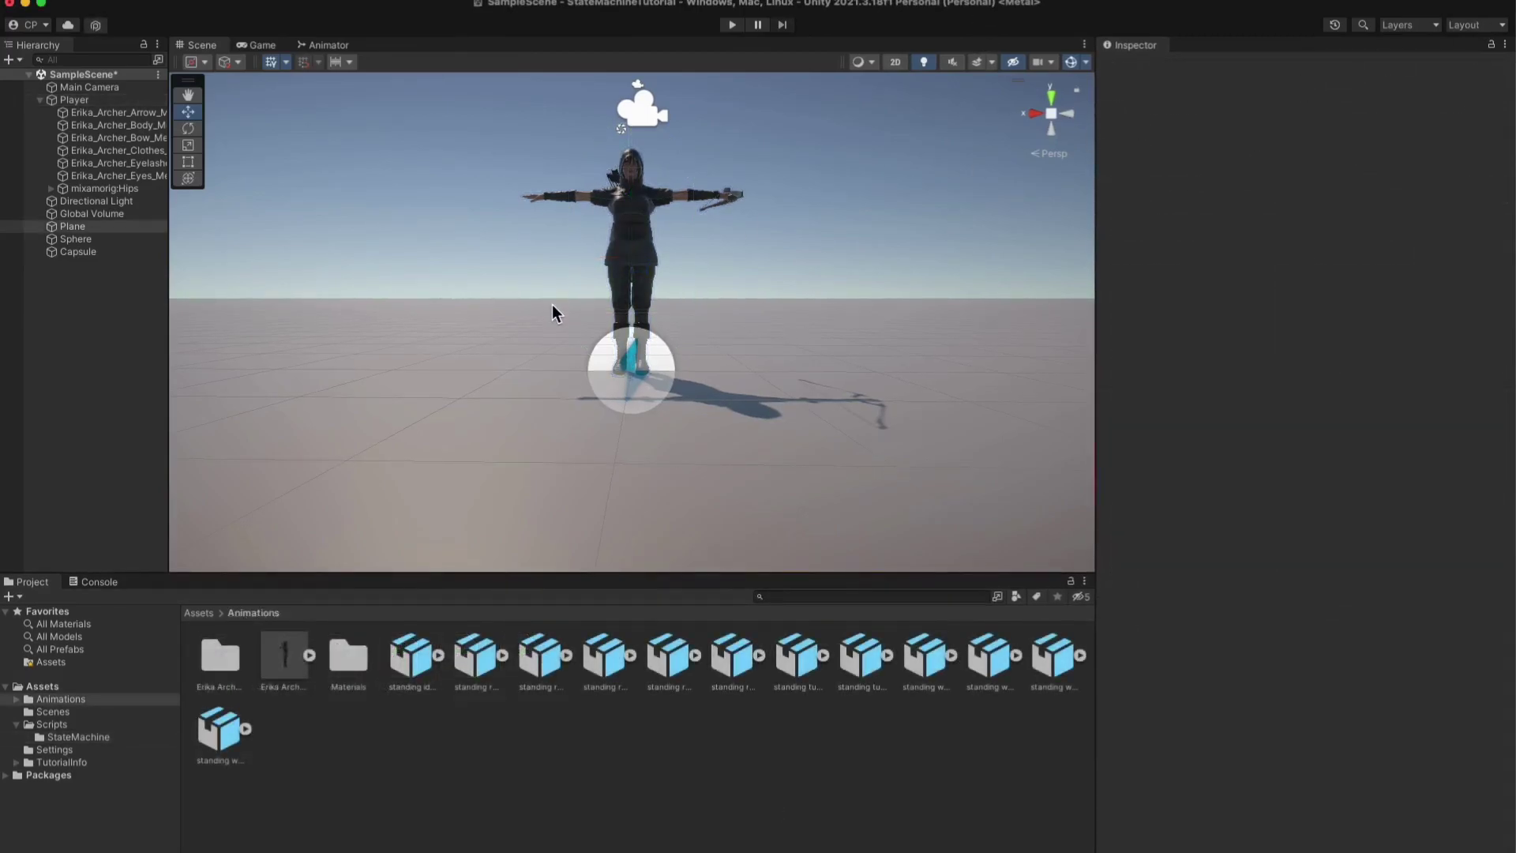
{"action": "left_click", "coordinate": [73, 100]}
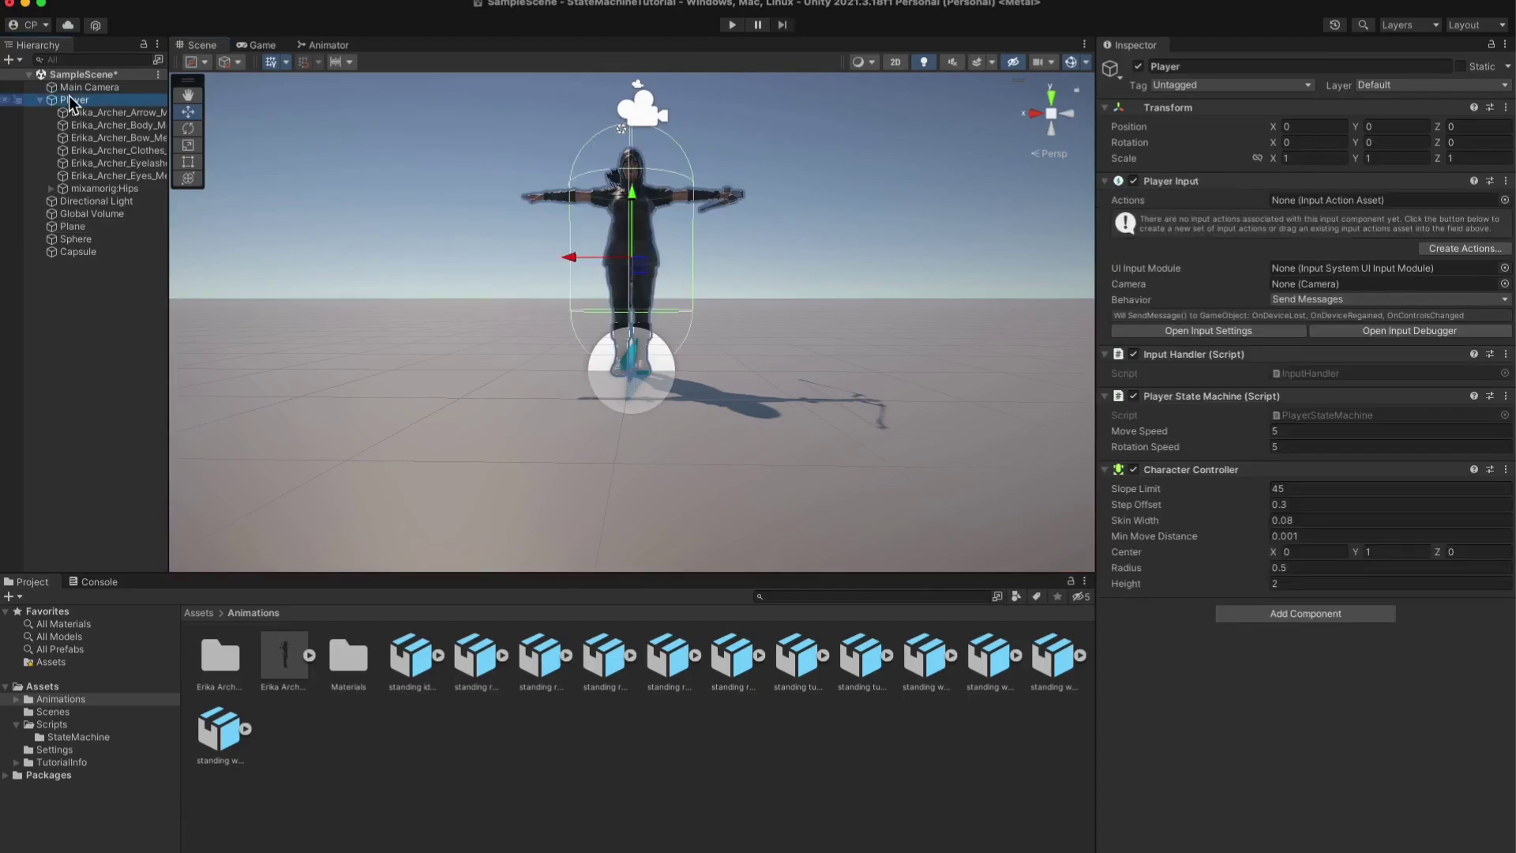
{"action": "left_click", "coordinate": [1258, 613]}
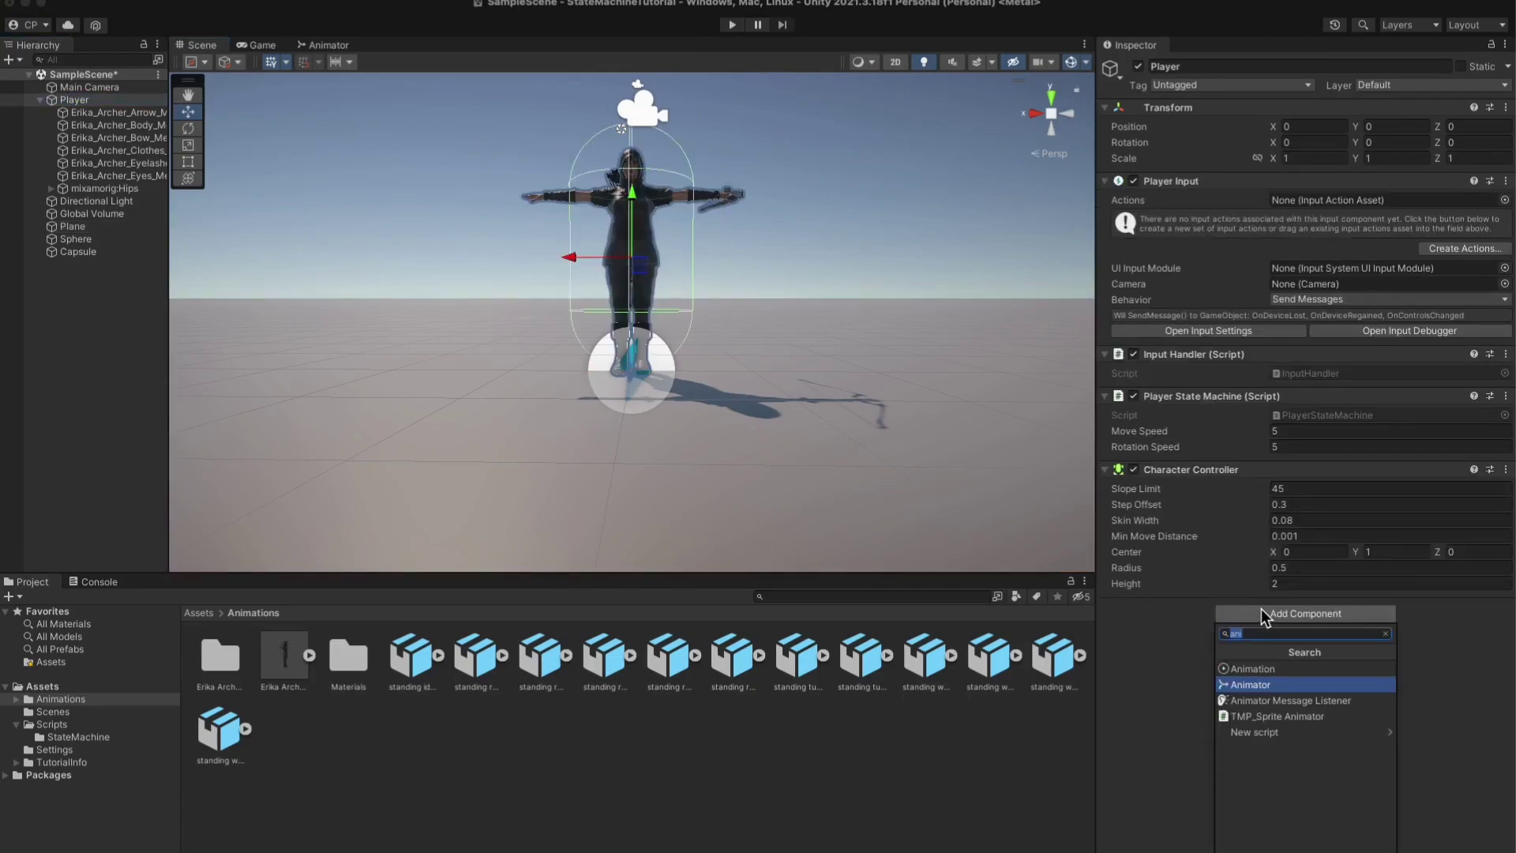
{"action": "key", "text": "Return"}
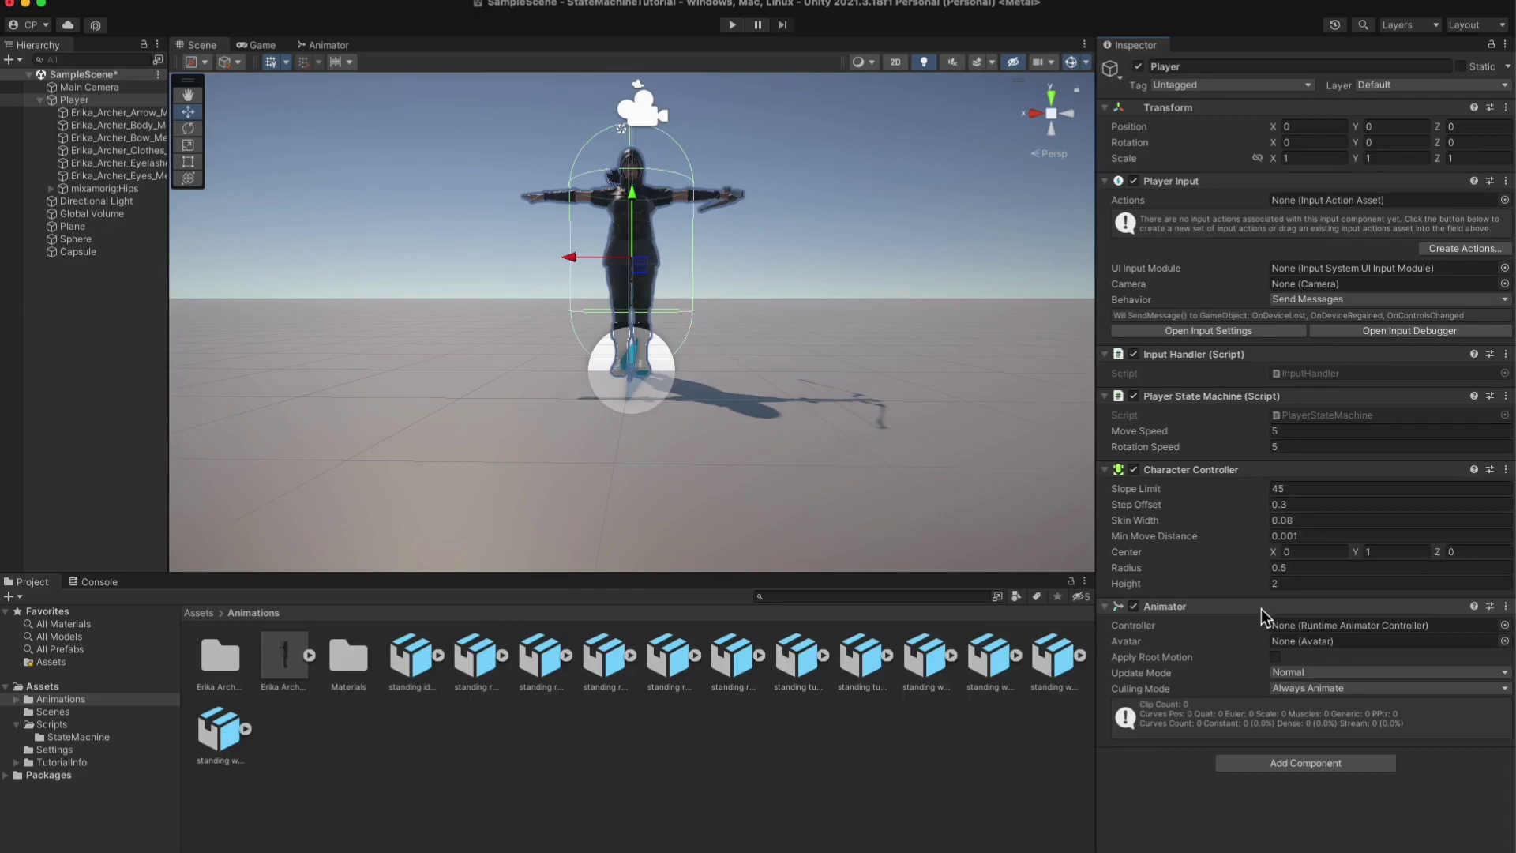
Create an Animator Controller named PlayerAnimator in the Animations folder.
{"action": "left_click", "coordinate": [539, 725]}
{"action": "right_click", "coordinate": [545, 731]}
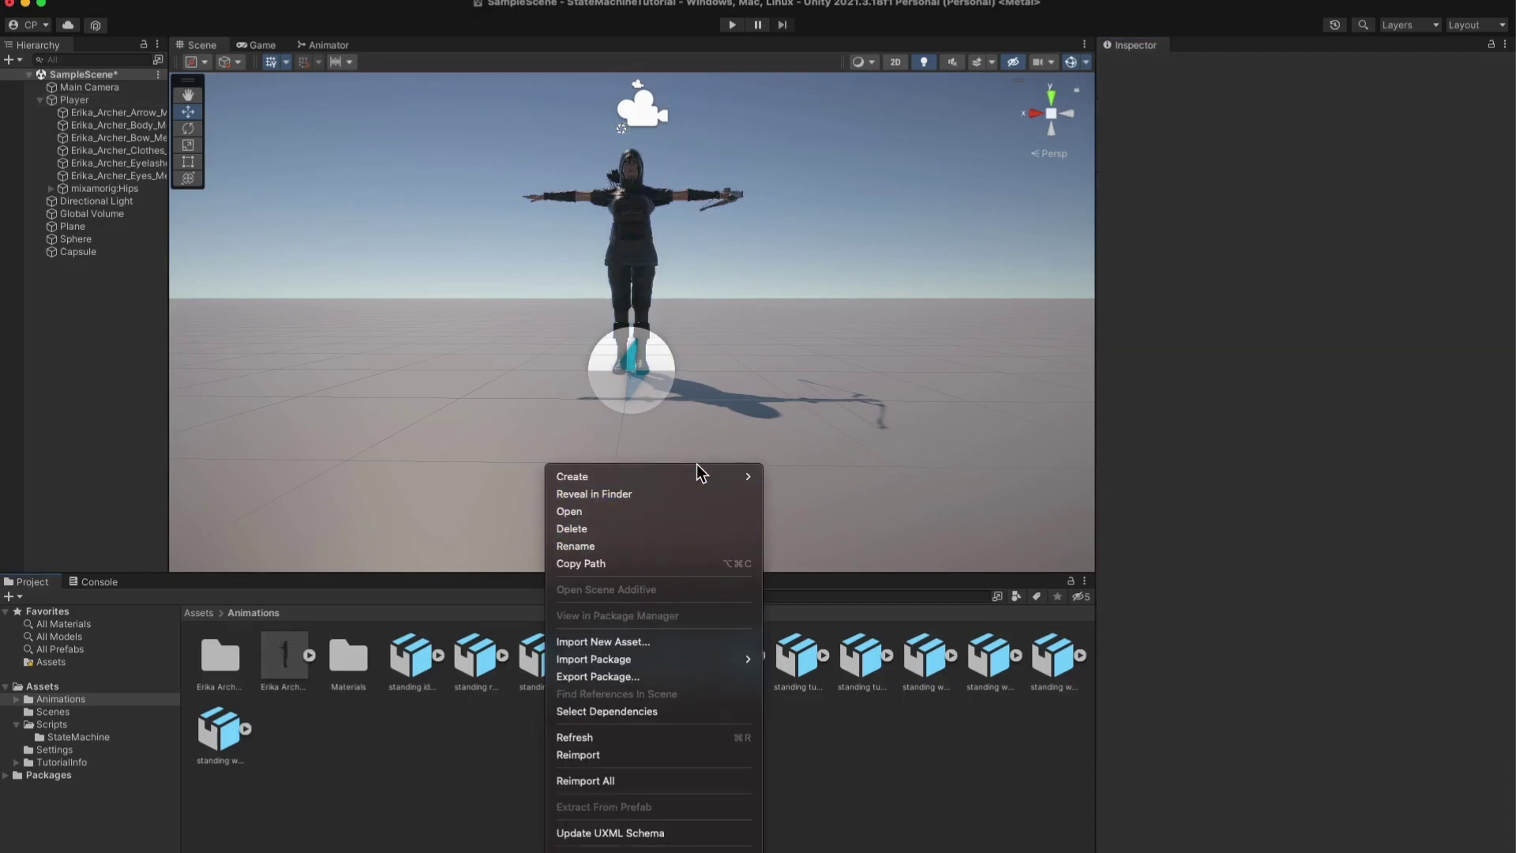
{"action": "mouse_move", "coordinate": [698, 476]}
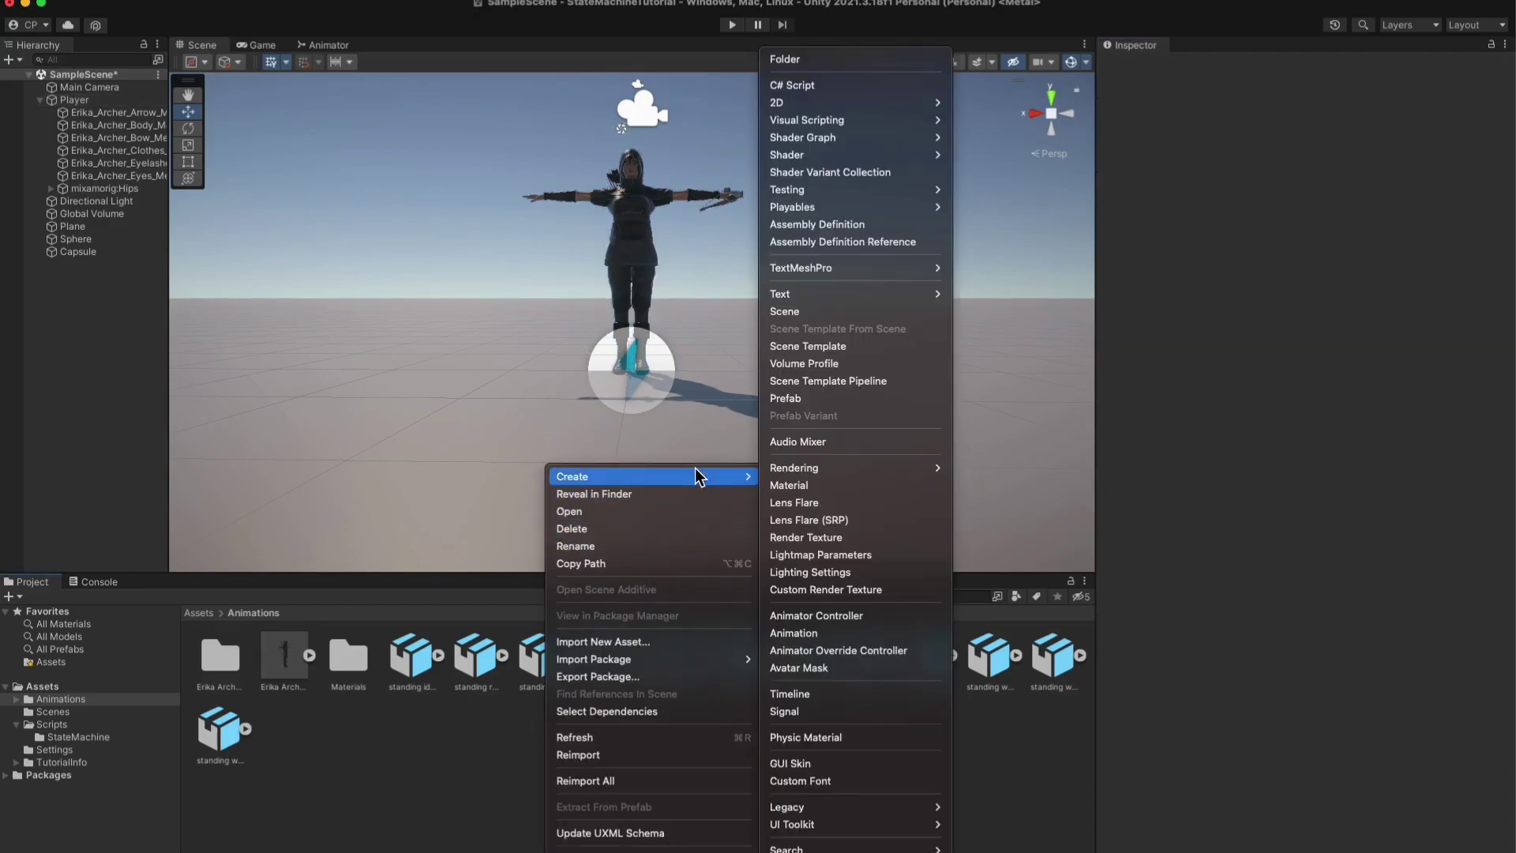
{"action": "left_click", "coordinate": [889, 621]}
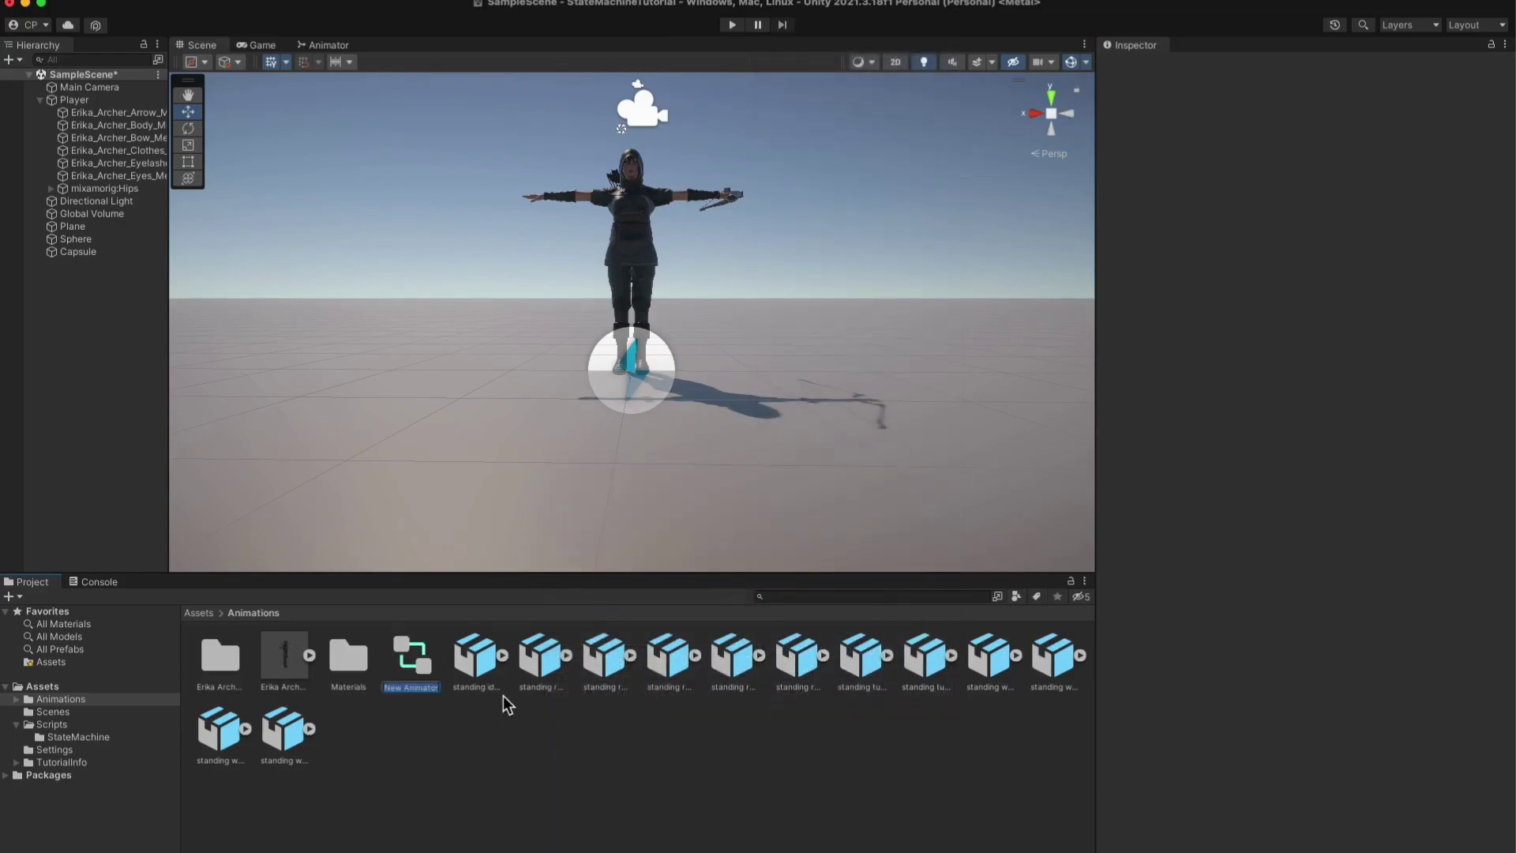
{"action": "type", "text": "Playe"}
{"action": "type", "text": "r Animator"}
{"action": "key", "text": "Return"}
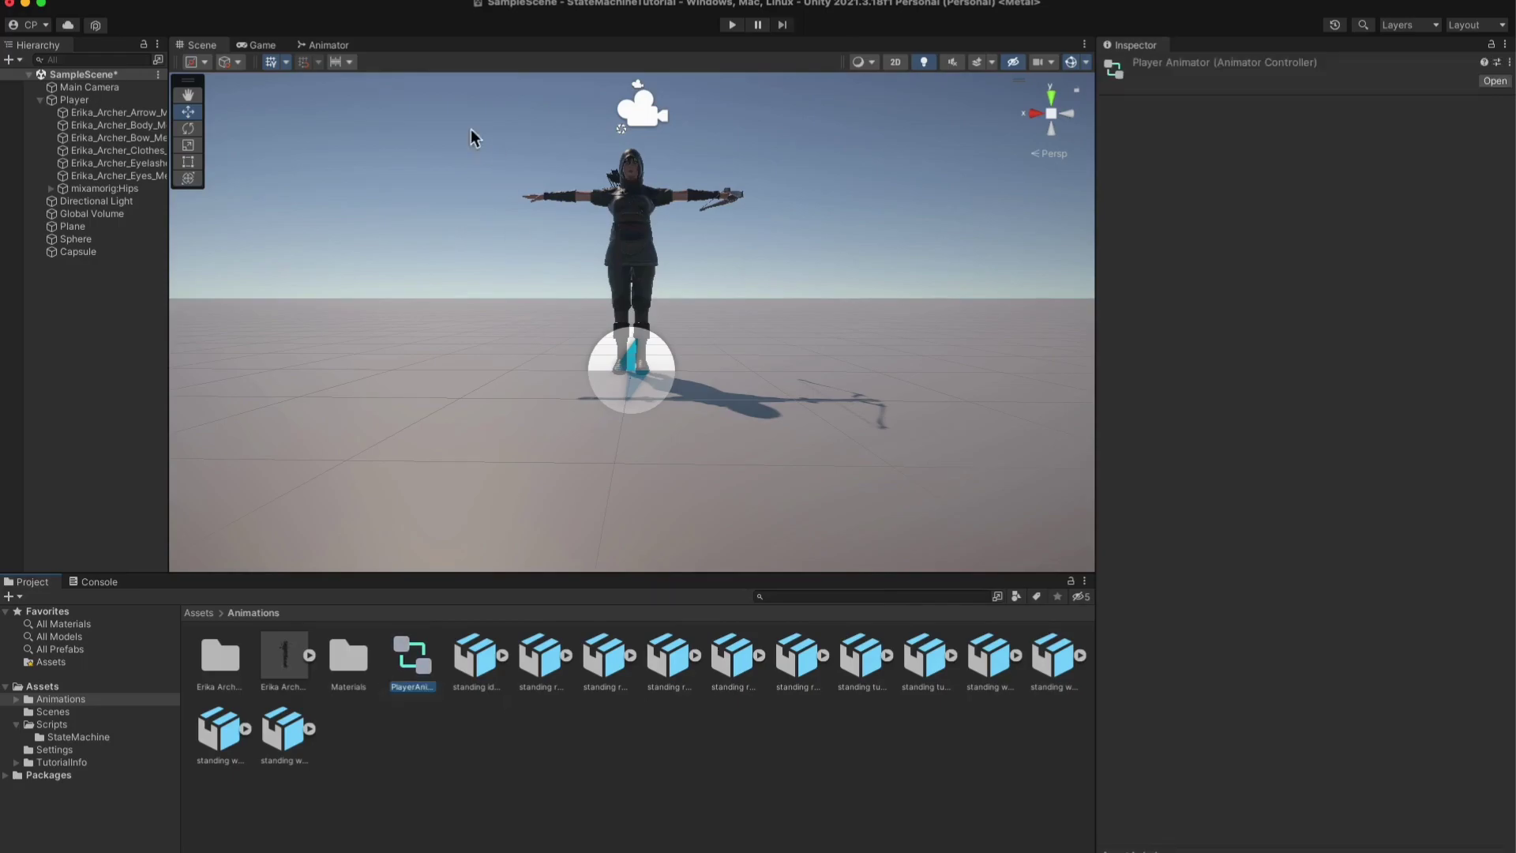
Assign PlayerAnimator as the controller of the Player's Animator component and open the Animator window.
{"action": "left_click", "coordinate": [70, 101]}
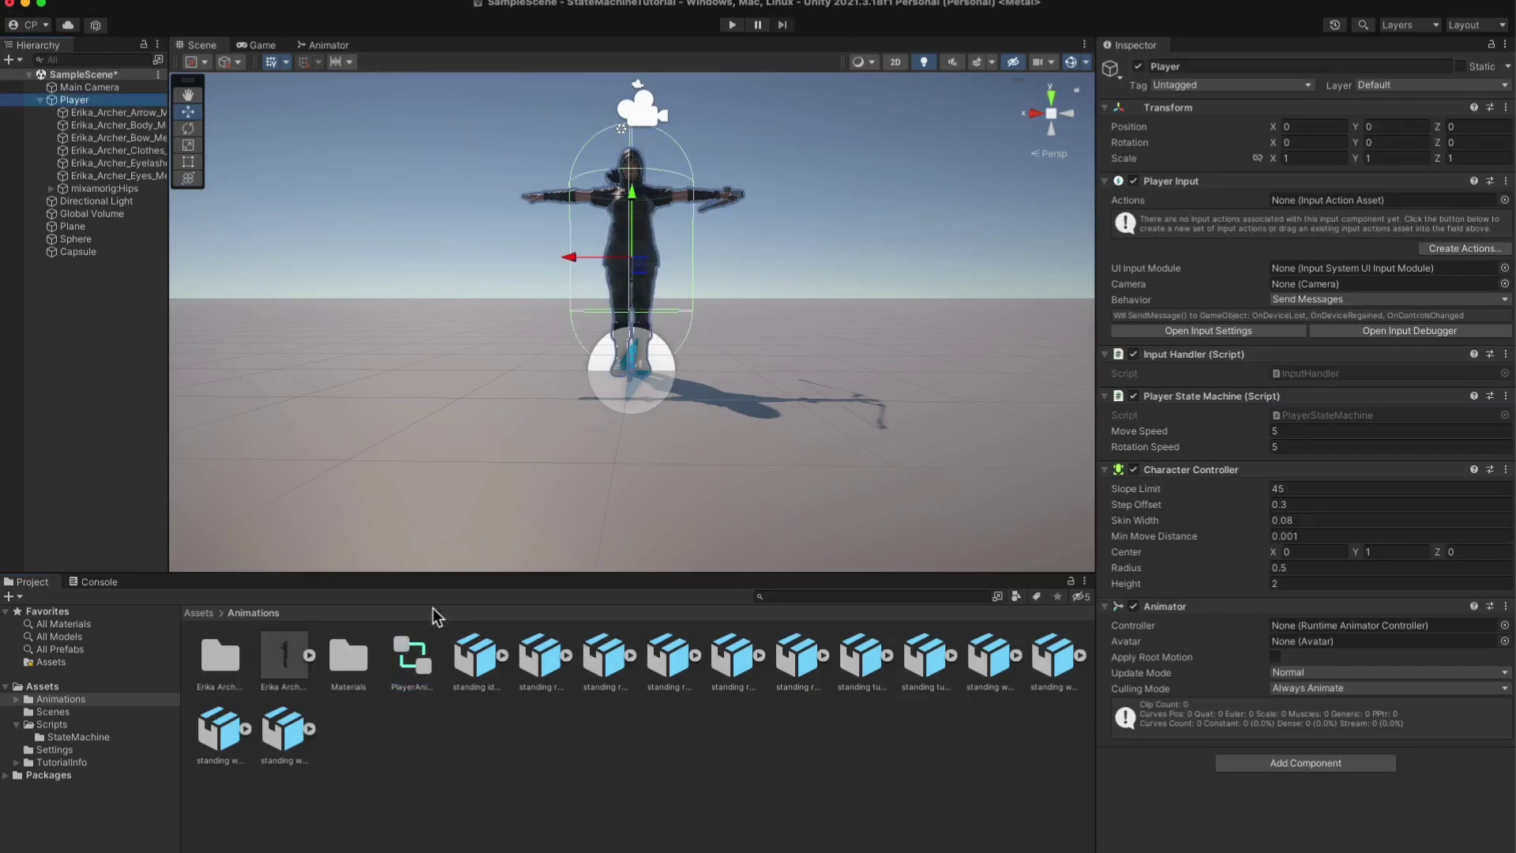
{"action": "left_click_drag", "start_coordinate": [411, 655], "coordinate": [1320, 631]}
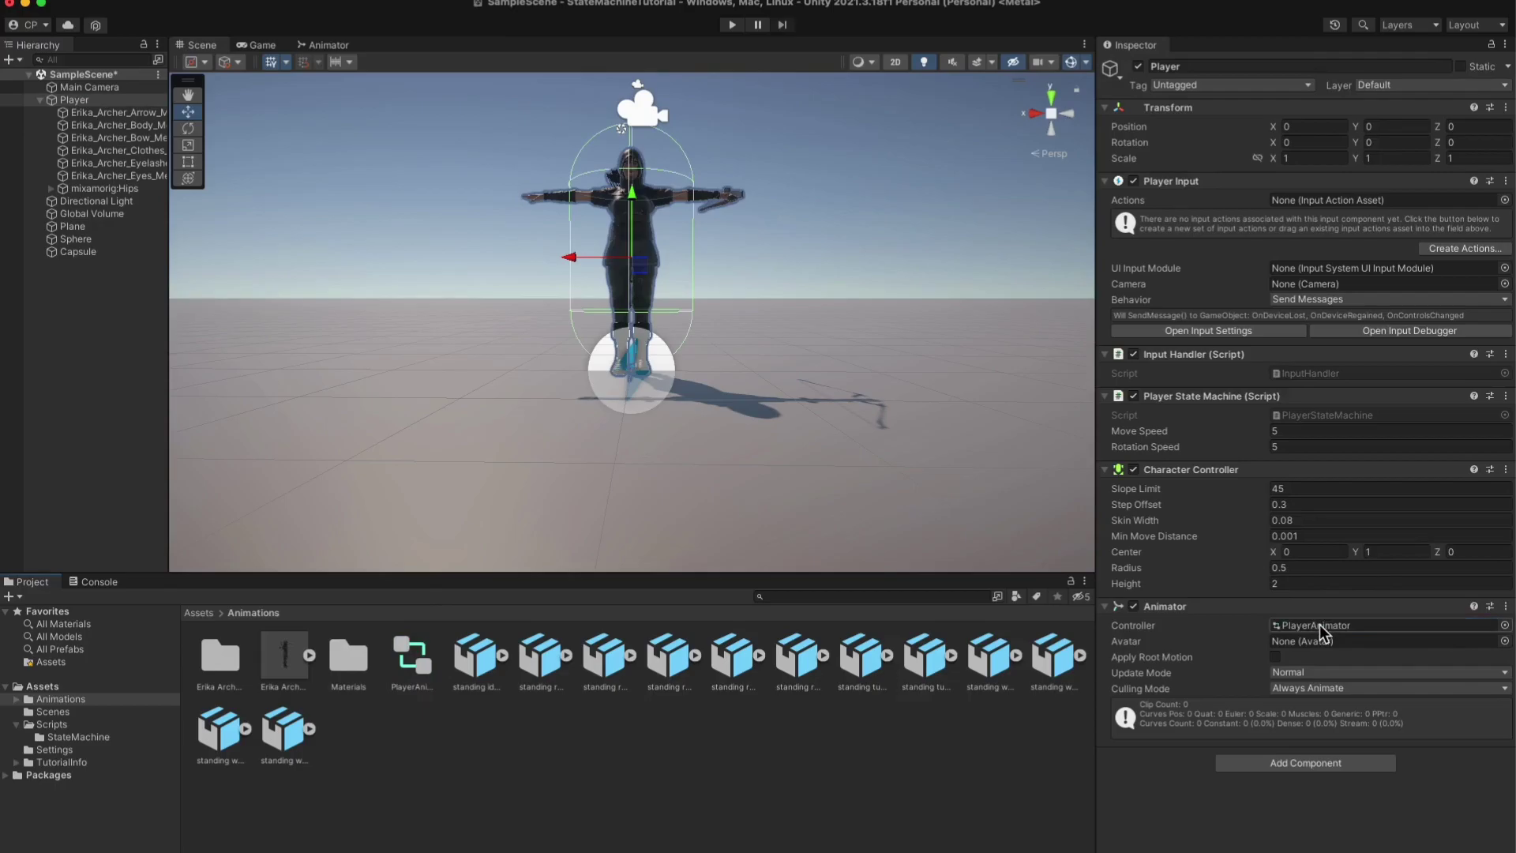
{"action": "left_click", "coordinate": [337, 44]}
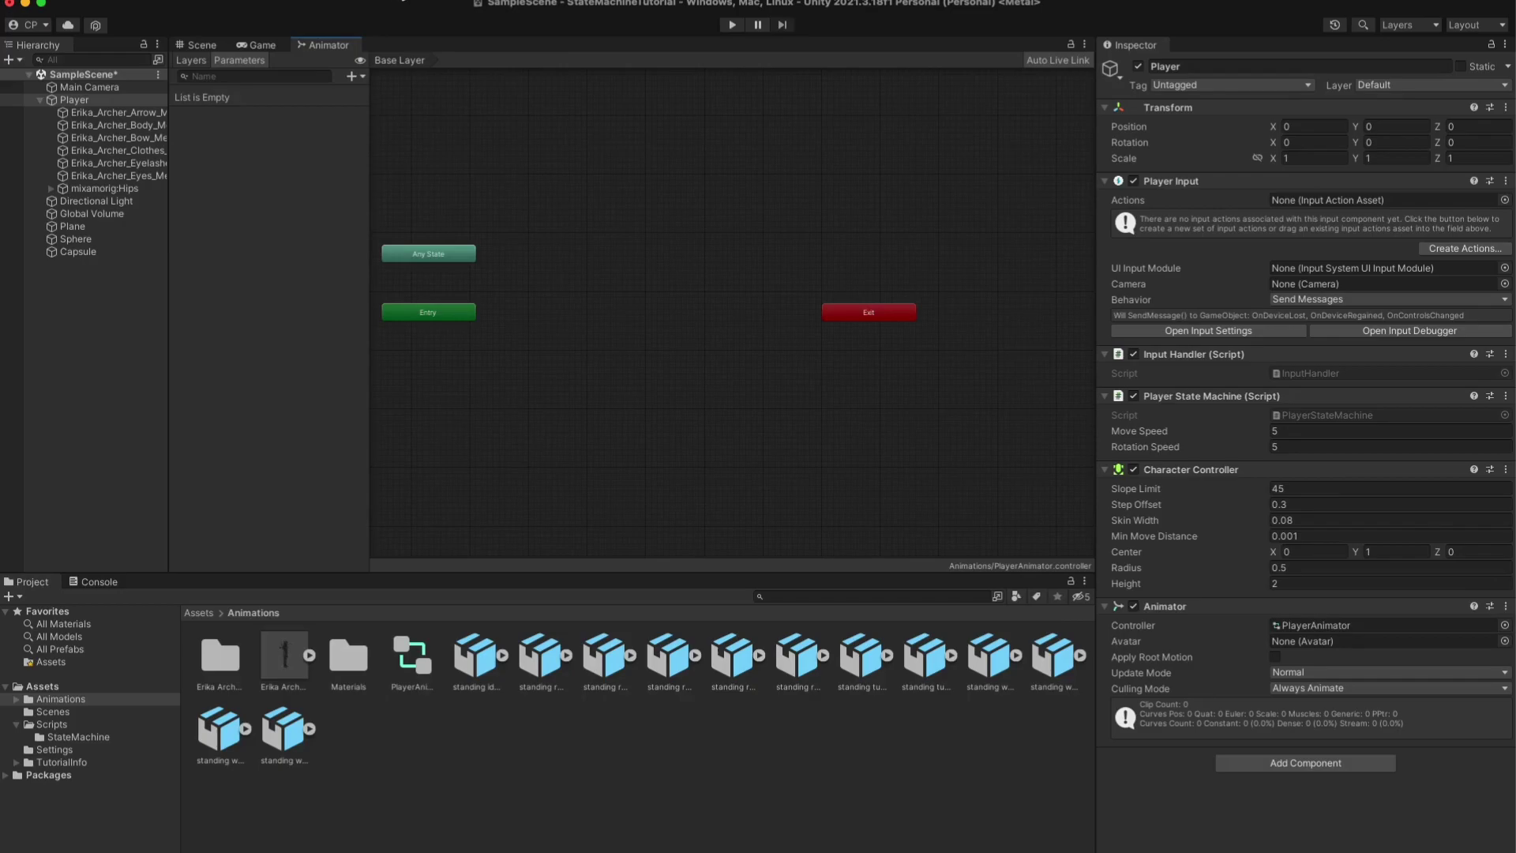
{"action": "left_click", "coordinate": [399, 0]}
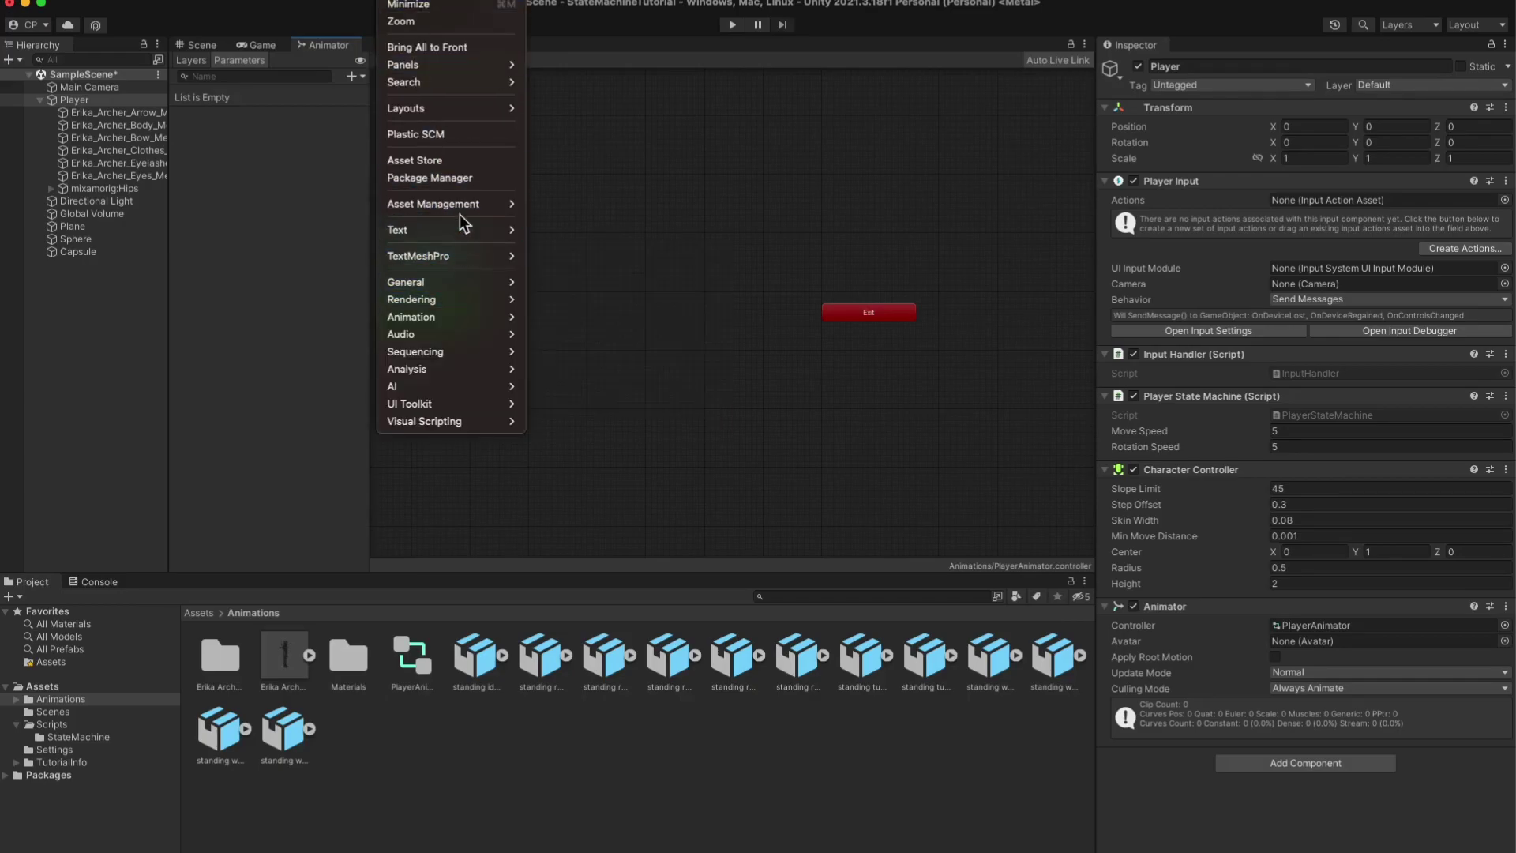
{"action": "mouse_move", "coordinate": [513, 317]}
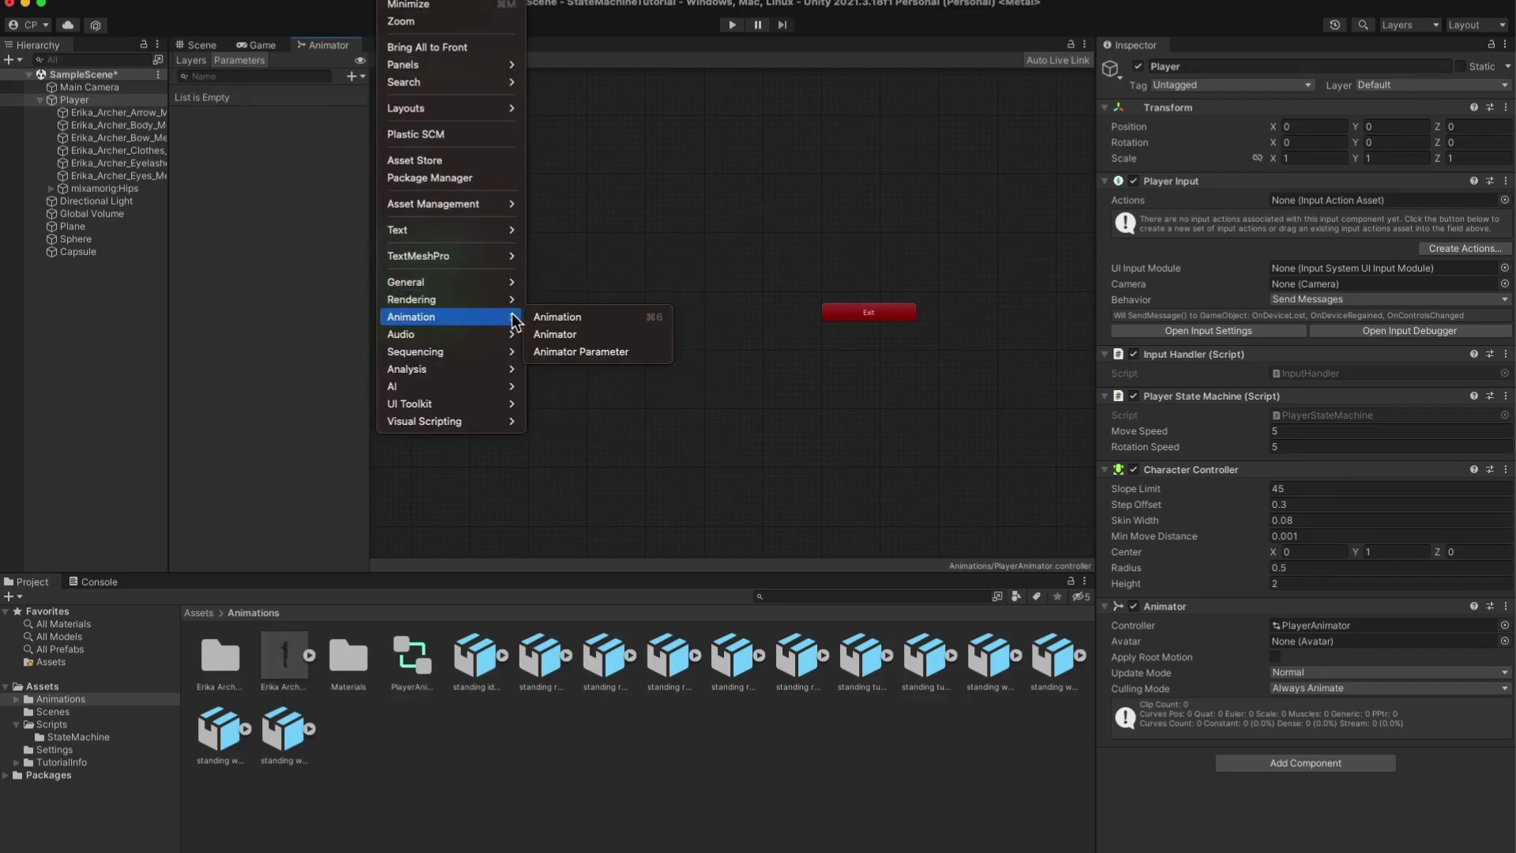
{"action": "left_click", "coordinate": [584, 334]}
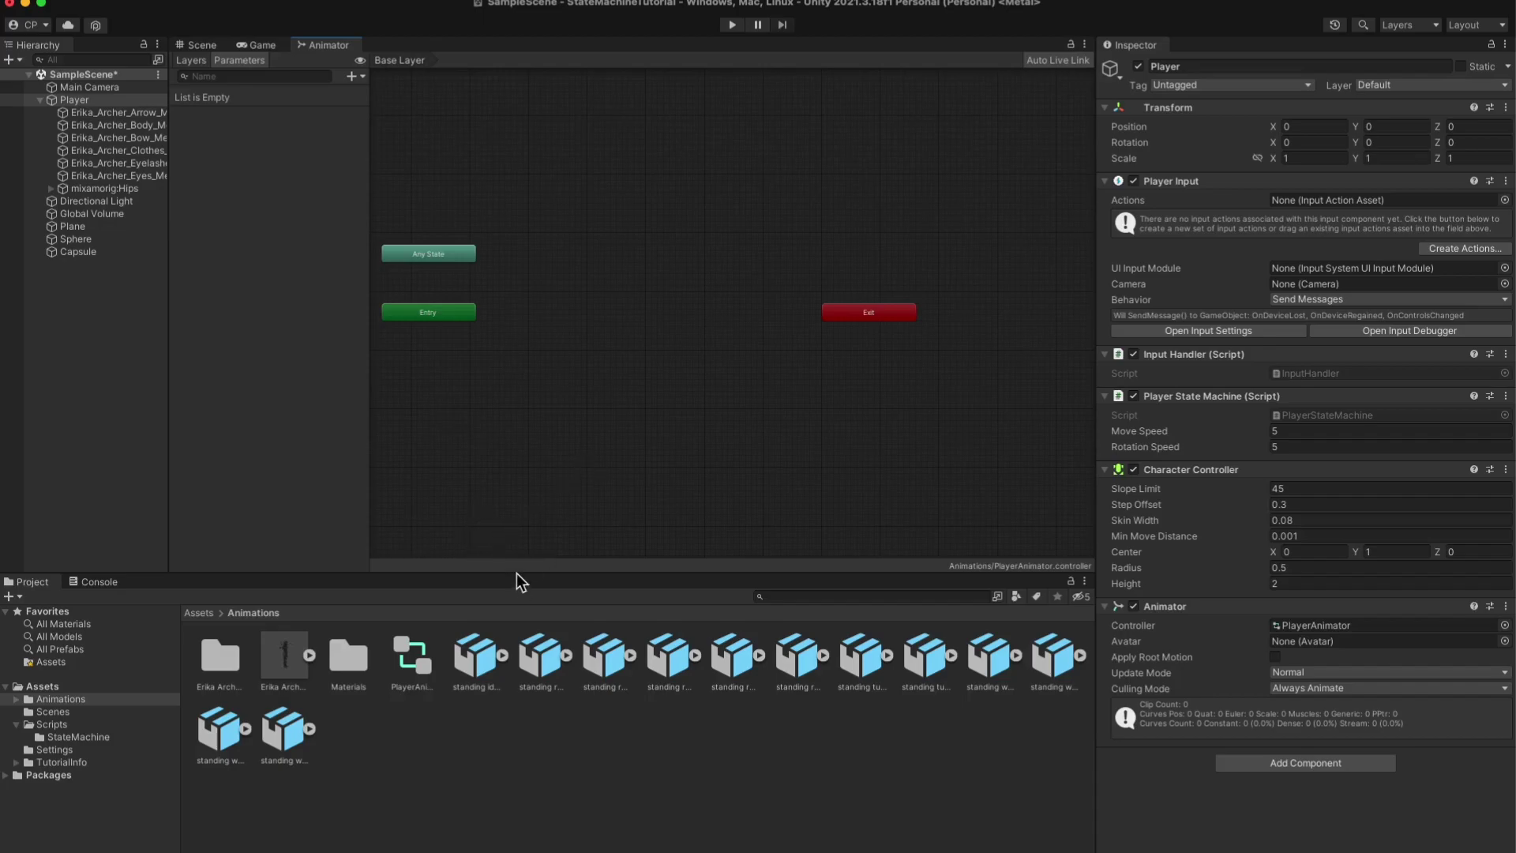
Create a state from a new blend tree in PlayerAnimator's Base Layer, place it between Entry and Exit, and open it.
{"action": "left_click", "coordinate": [419, 649]}
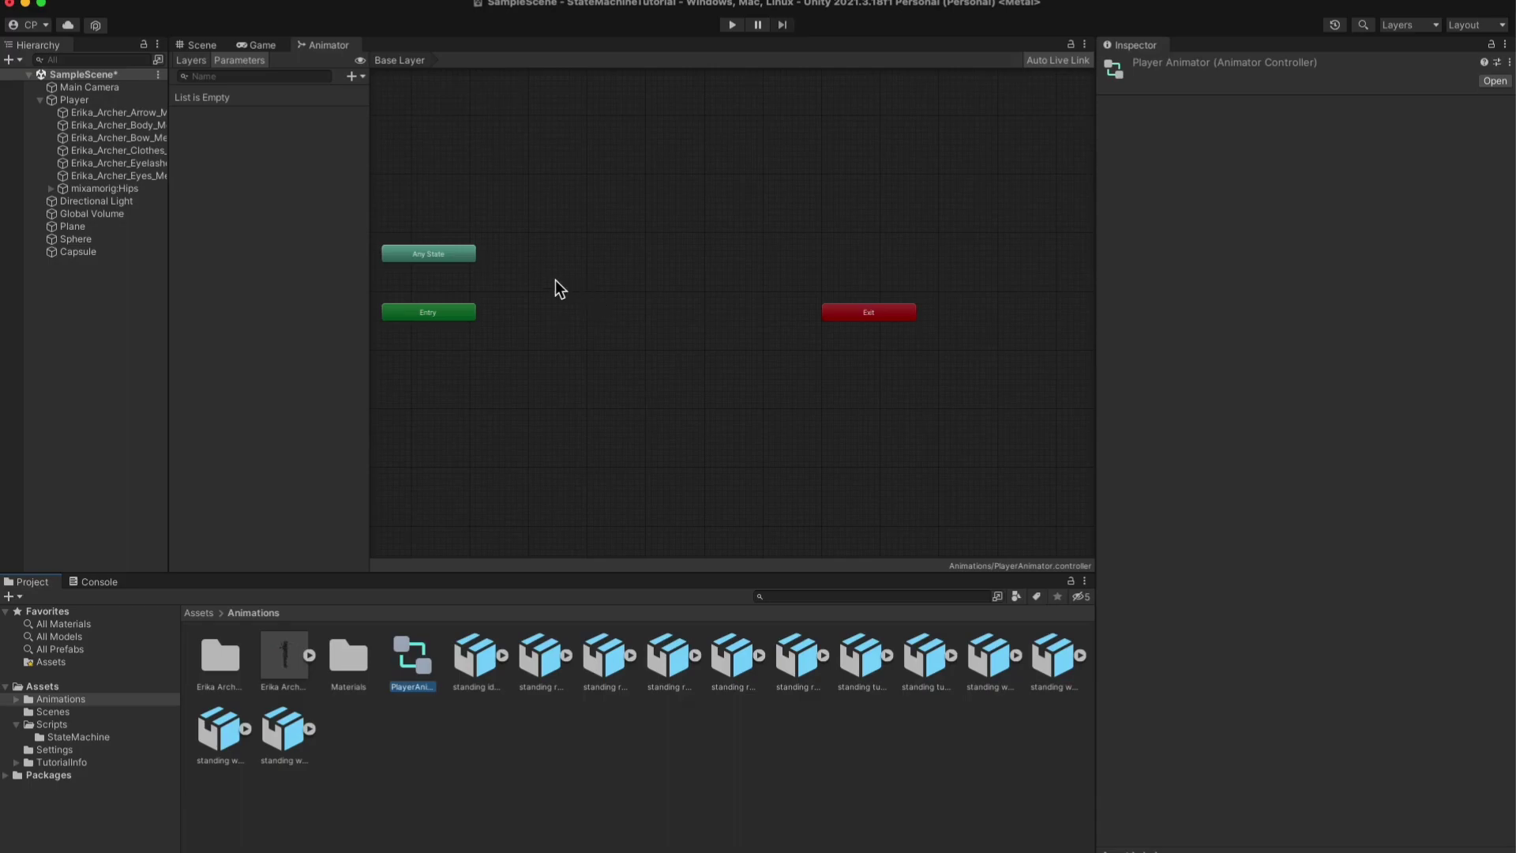
{"action": "right_click", "coordinate": [592, 284]}
{"action": "mouse_move", "coordinate": [615, 294]}
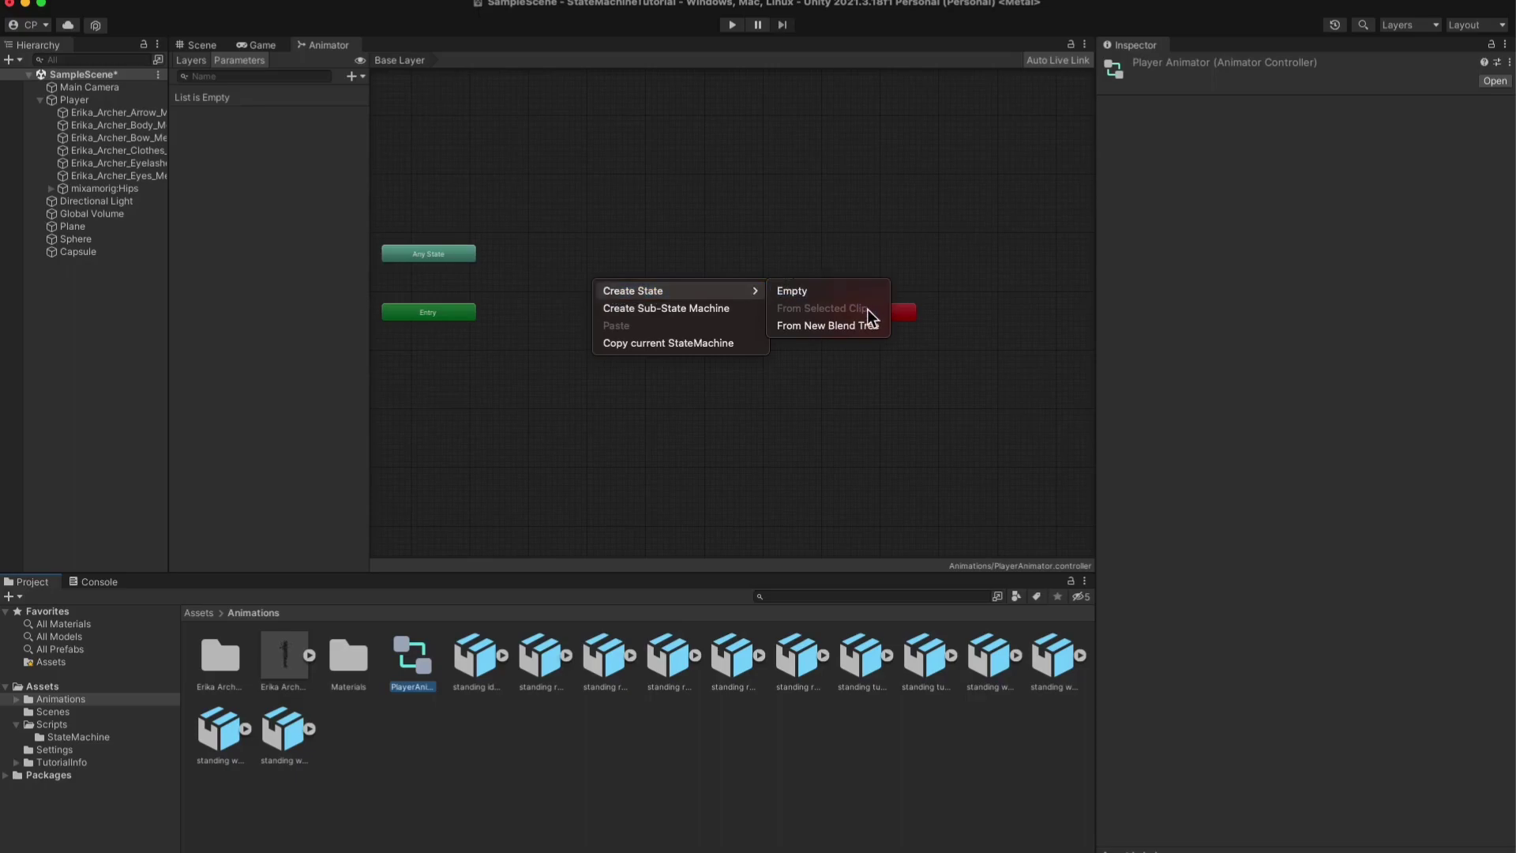
{"action": "left_click", "coordinate": [841, 324]}
{"action": "left_click_drag", "start_coordinate": [665, 297], "coordinate": [654, 316]}
{"action": "double_click", "coordinate": [651, 315]}
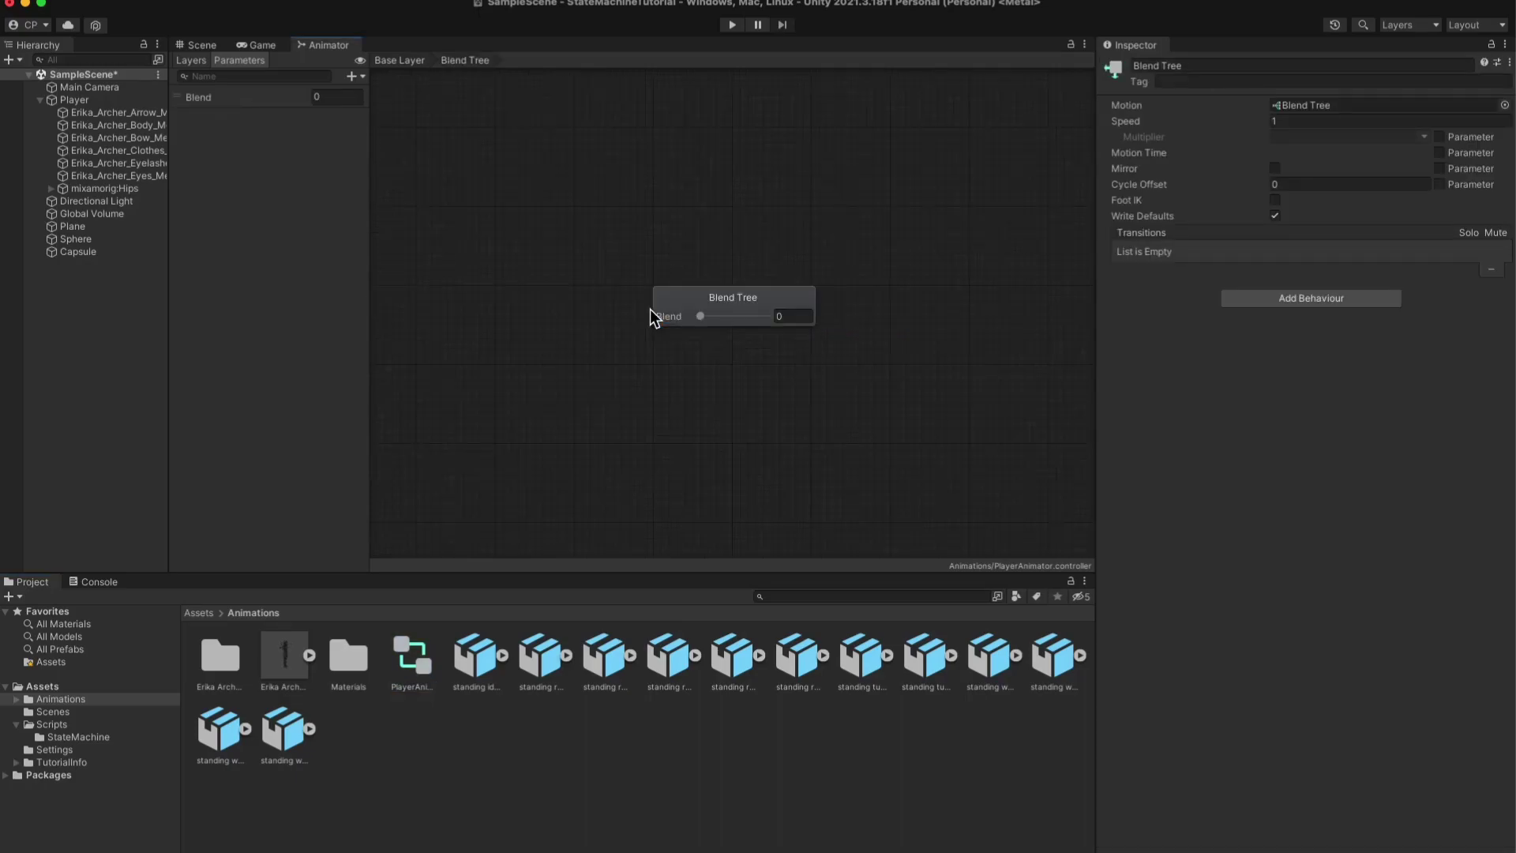
Add a motion field to the blend tree.
{"action": "left_click", "coordinate": [733, 297]}
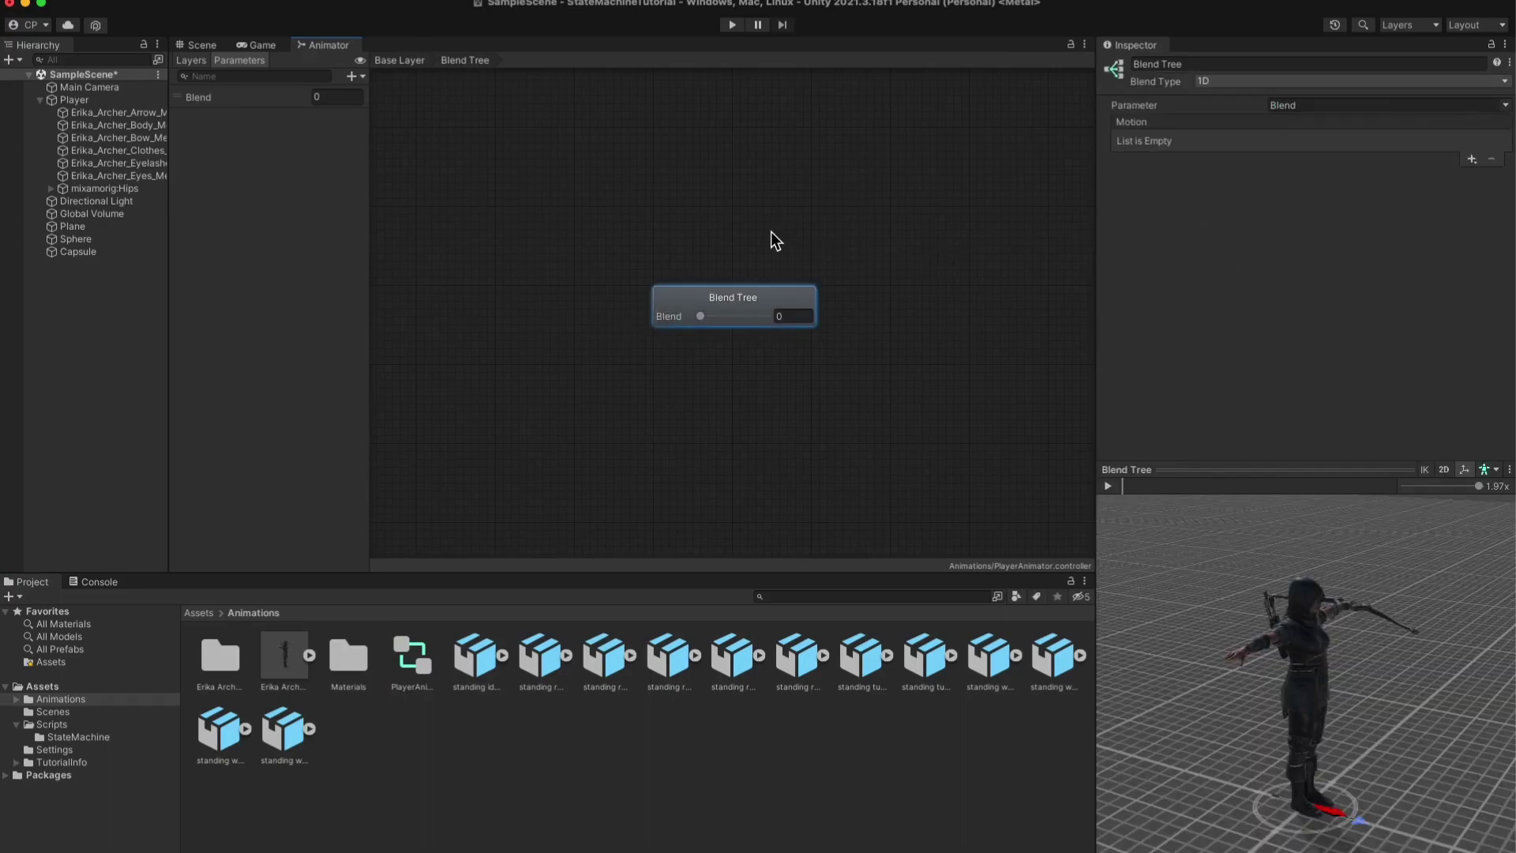
{"action": "left_click", "coordinate": [397, 60]}
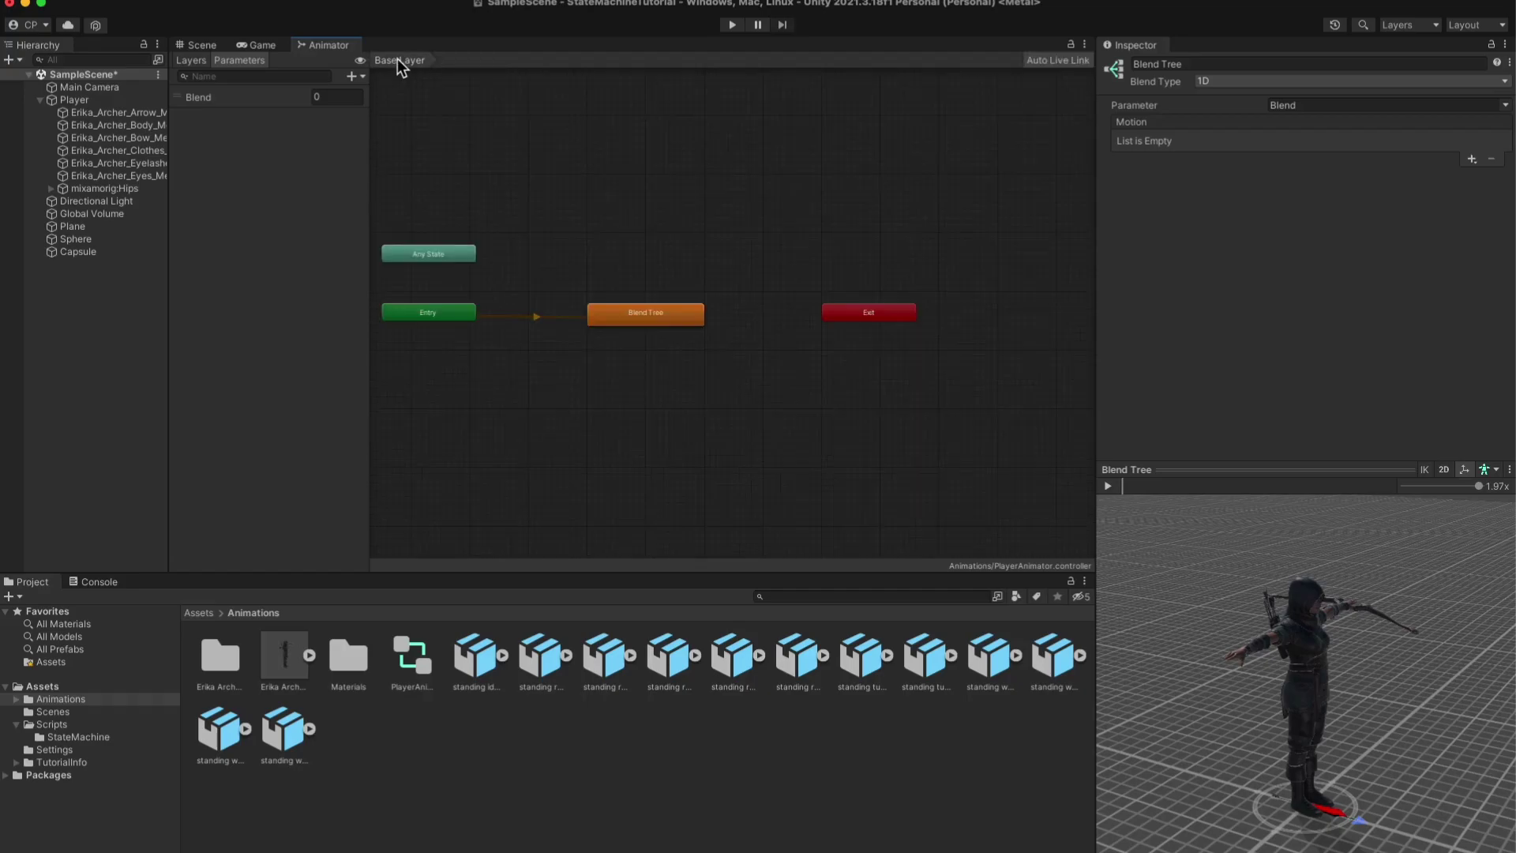
{"action": "double_click", "coordinate": [652, 312]}
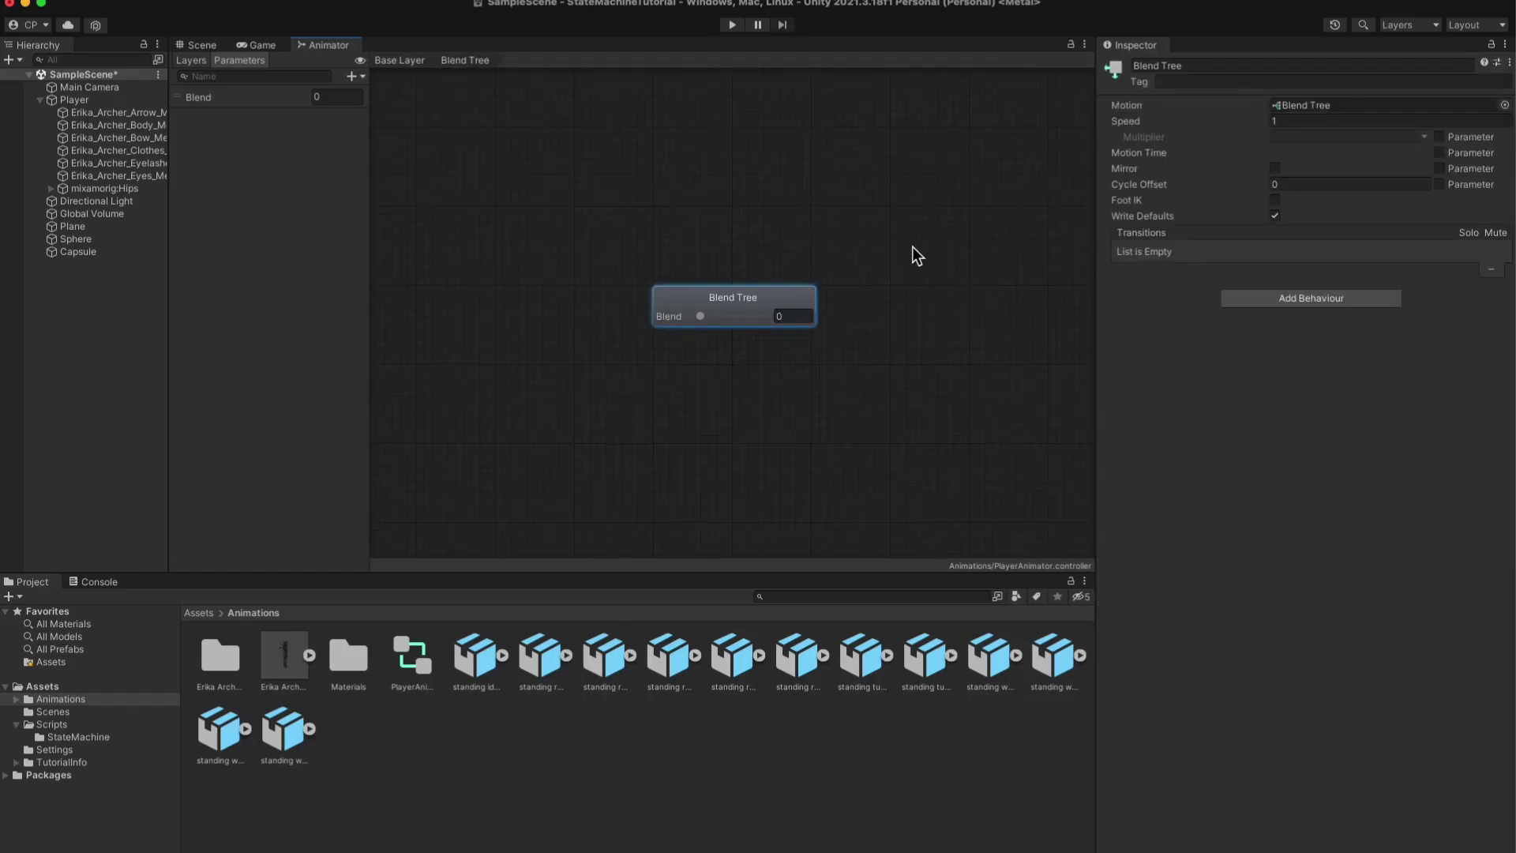
{"action": "left_click", "coordinate": [731, 298]}
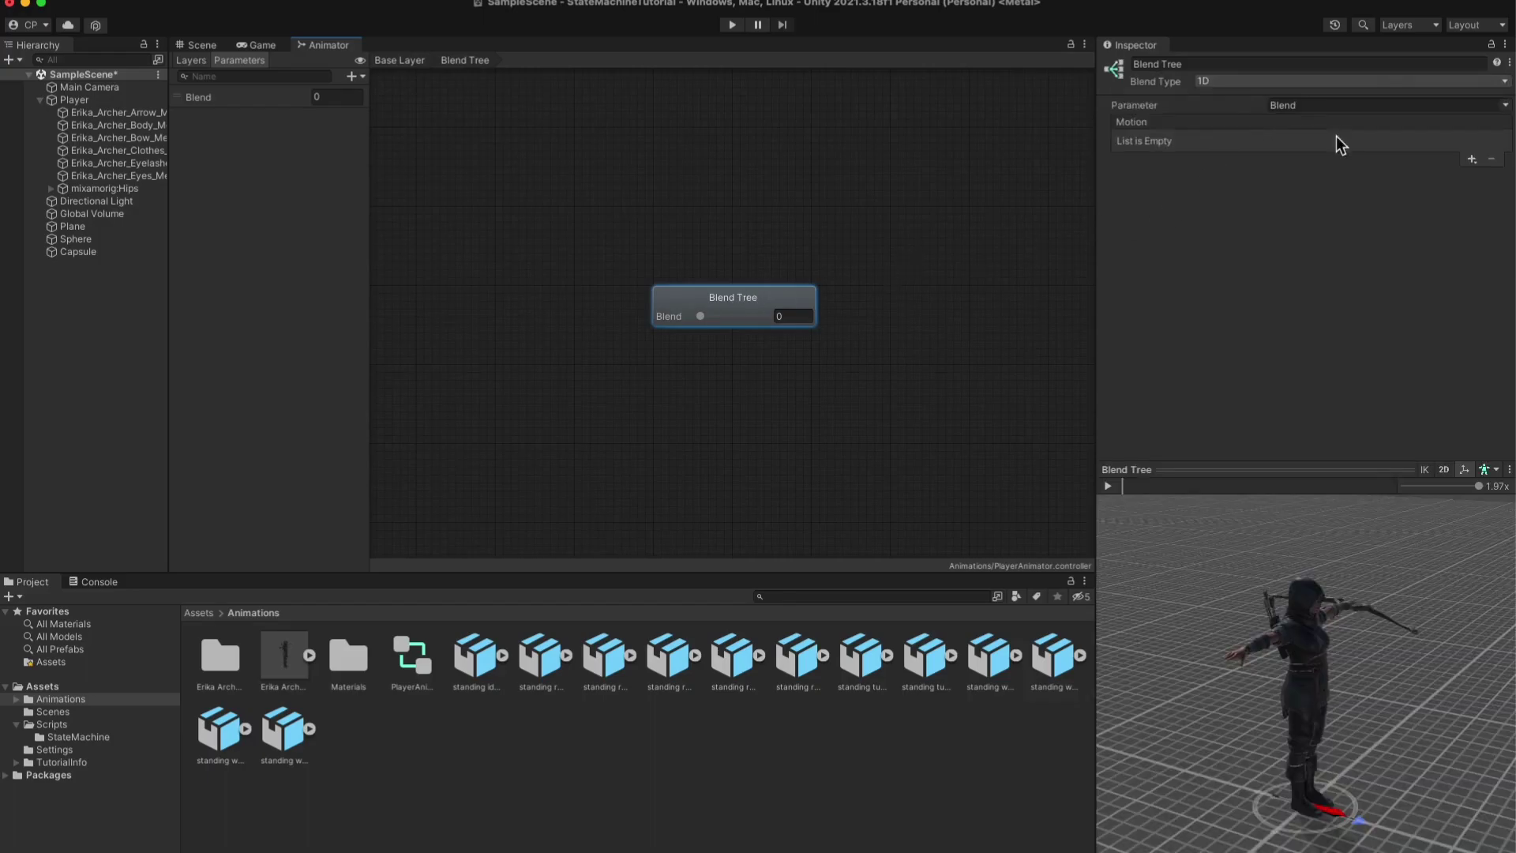
{"action": "left_click", "coordinate": [1472, 159]}
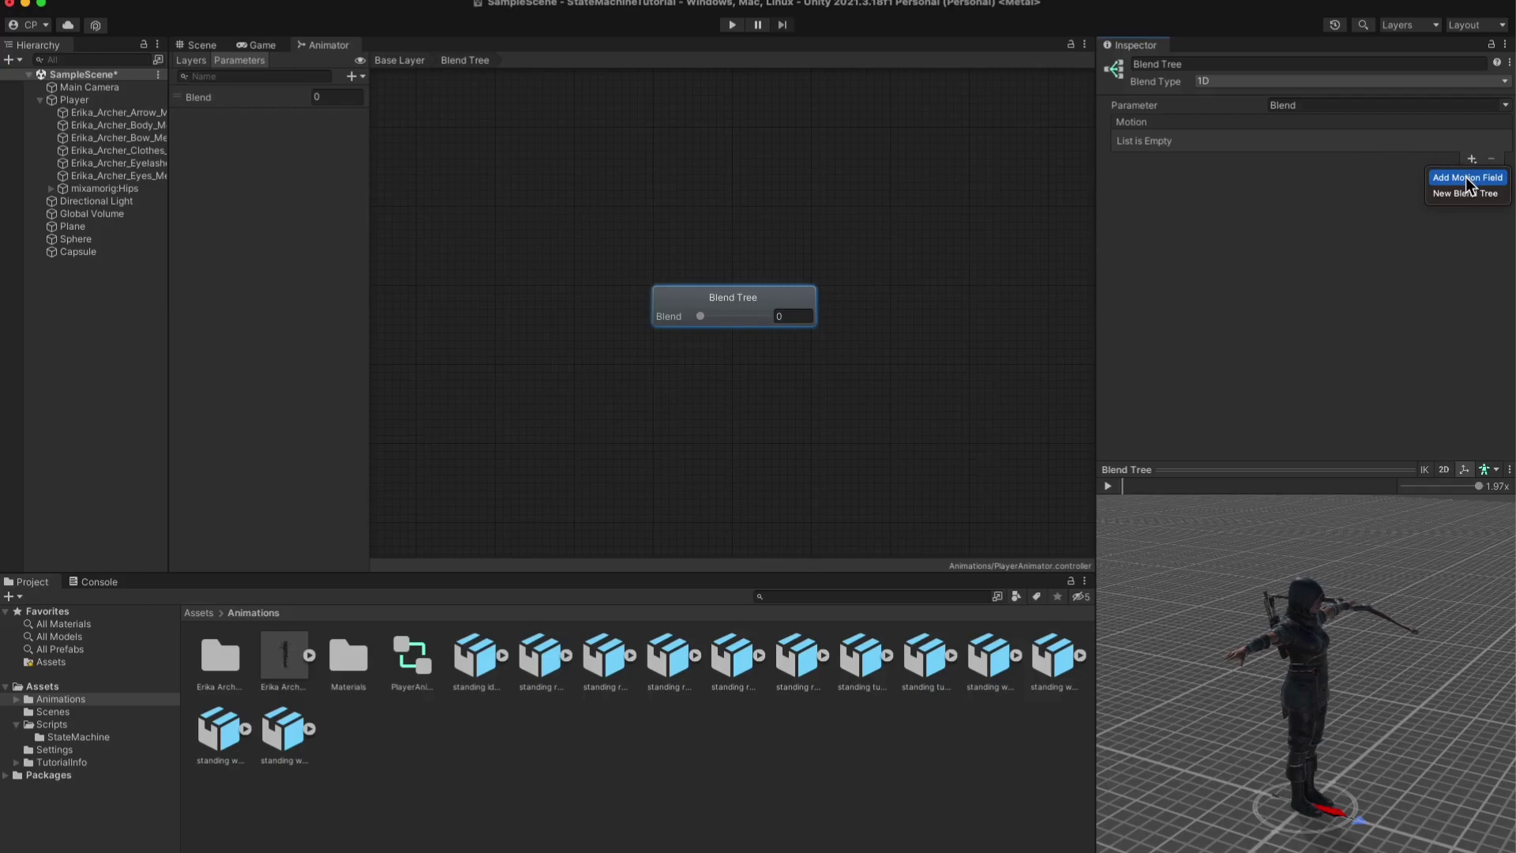
{"action": "left_click", "coordinate": [1467, 178]}
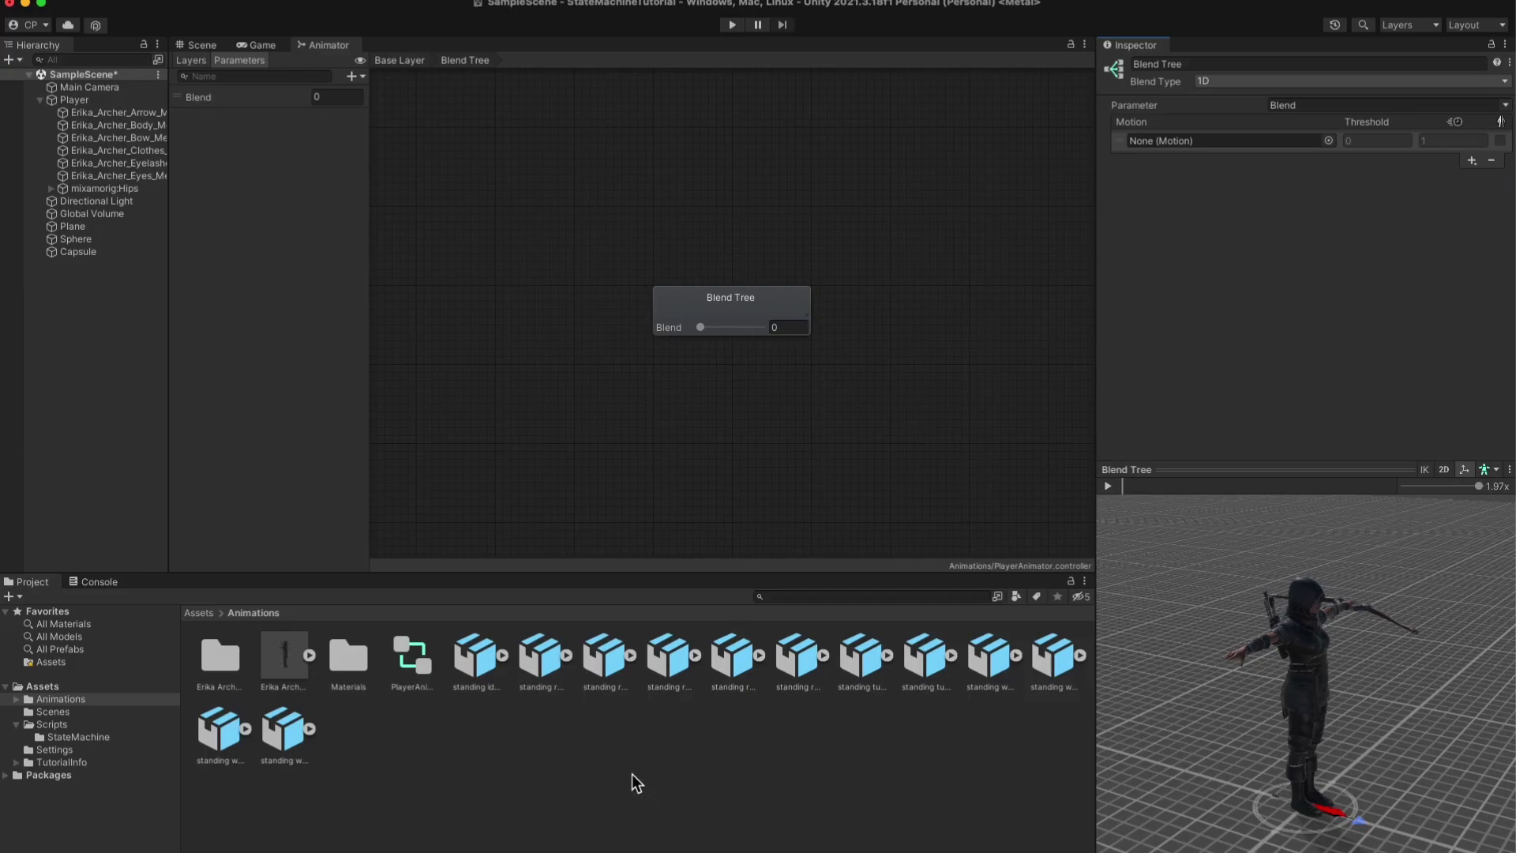
Duplicate the animation clip contained in the standing idle 01 model as a separate asset in the Animations folder.
{"action": "left_click", "coordinate": [631, 770]}
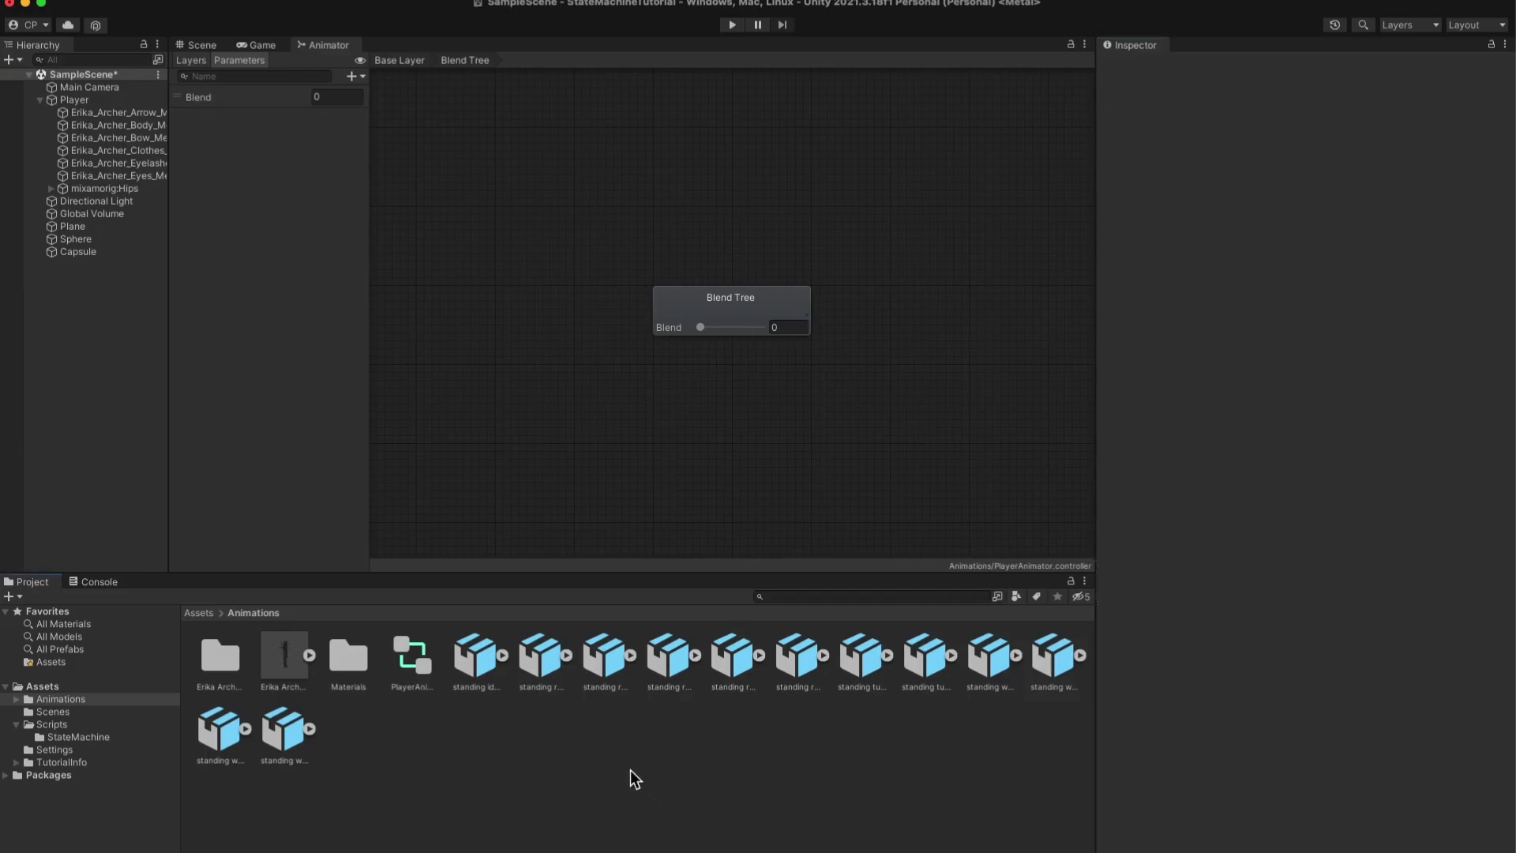
{"action": "left_click", "coordinate": [472, 662]}
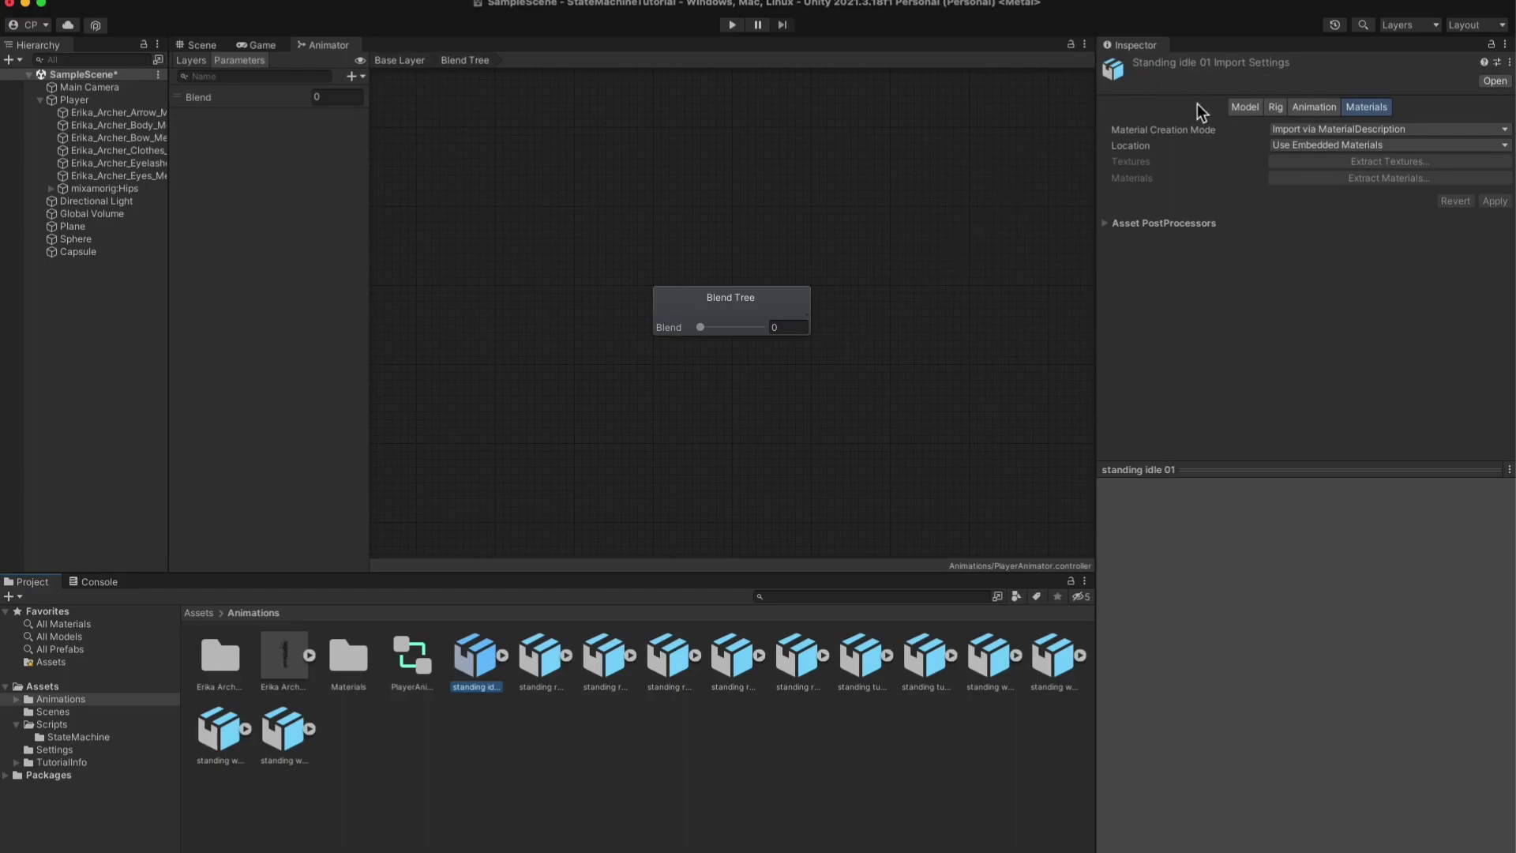
{"action": "left_click", "coordinate": [503, 657]}
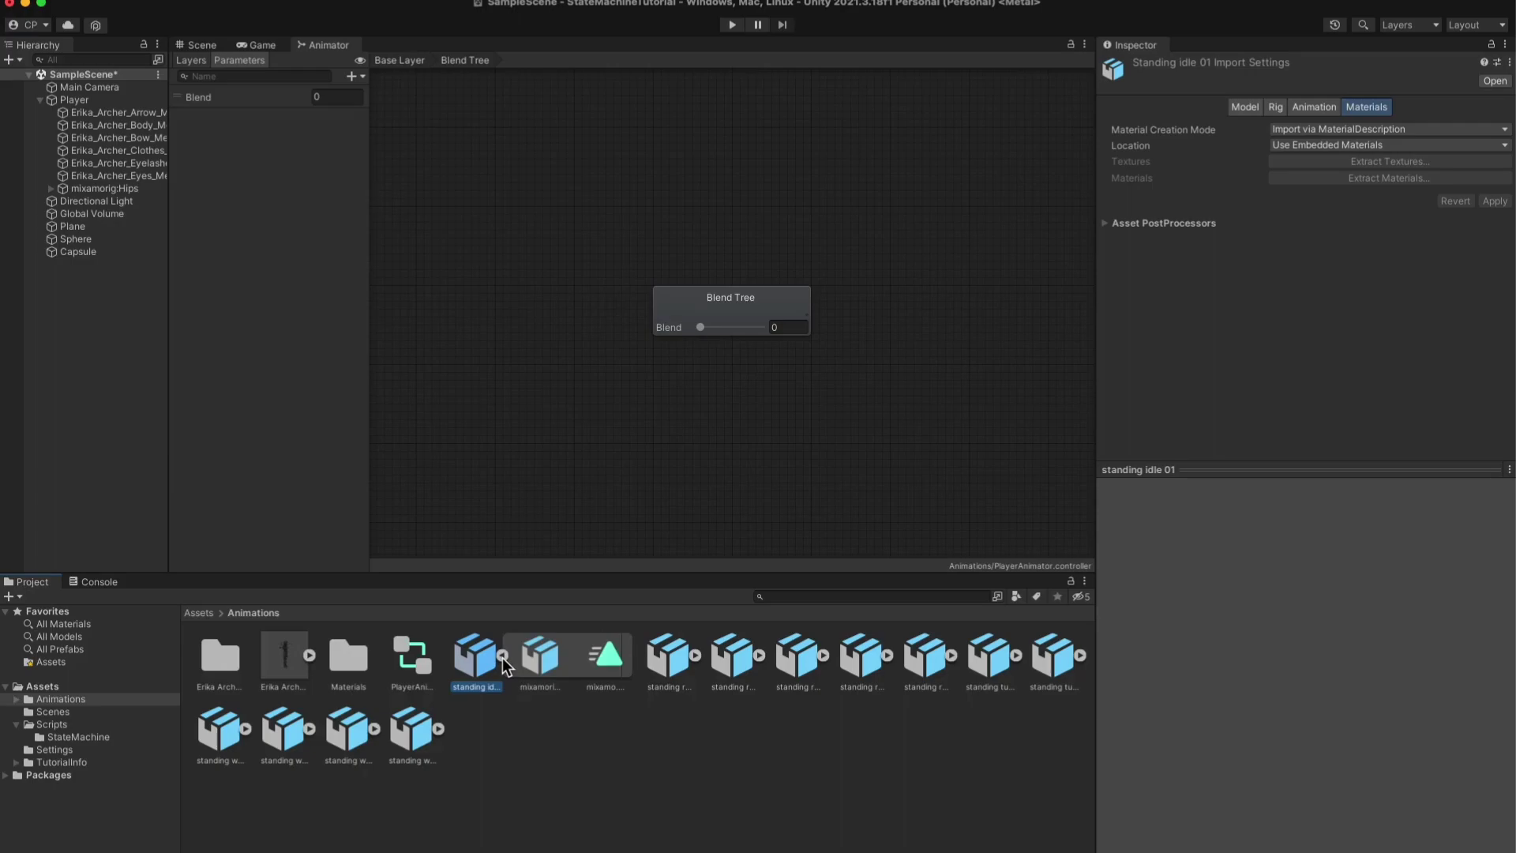
{"action": "left_click", "coordinate": [561, 666]}
{"action": "left_click_drag", "start_coordinate": [586, 666], "coordinate": [559, 666]}
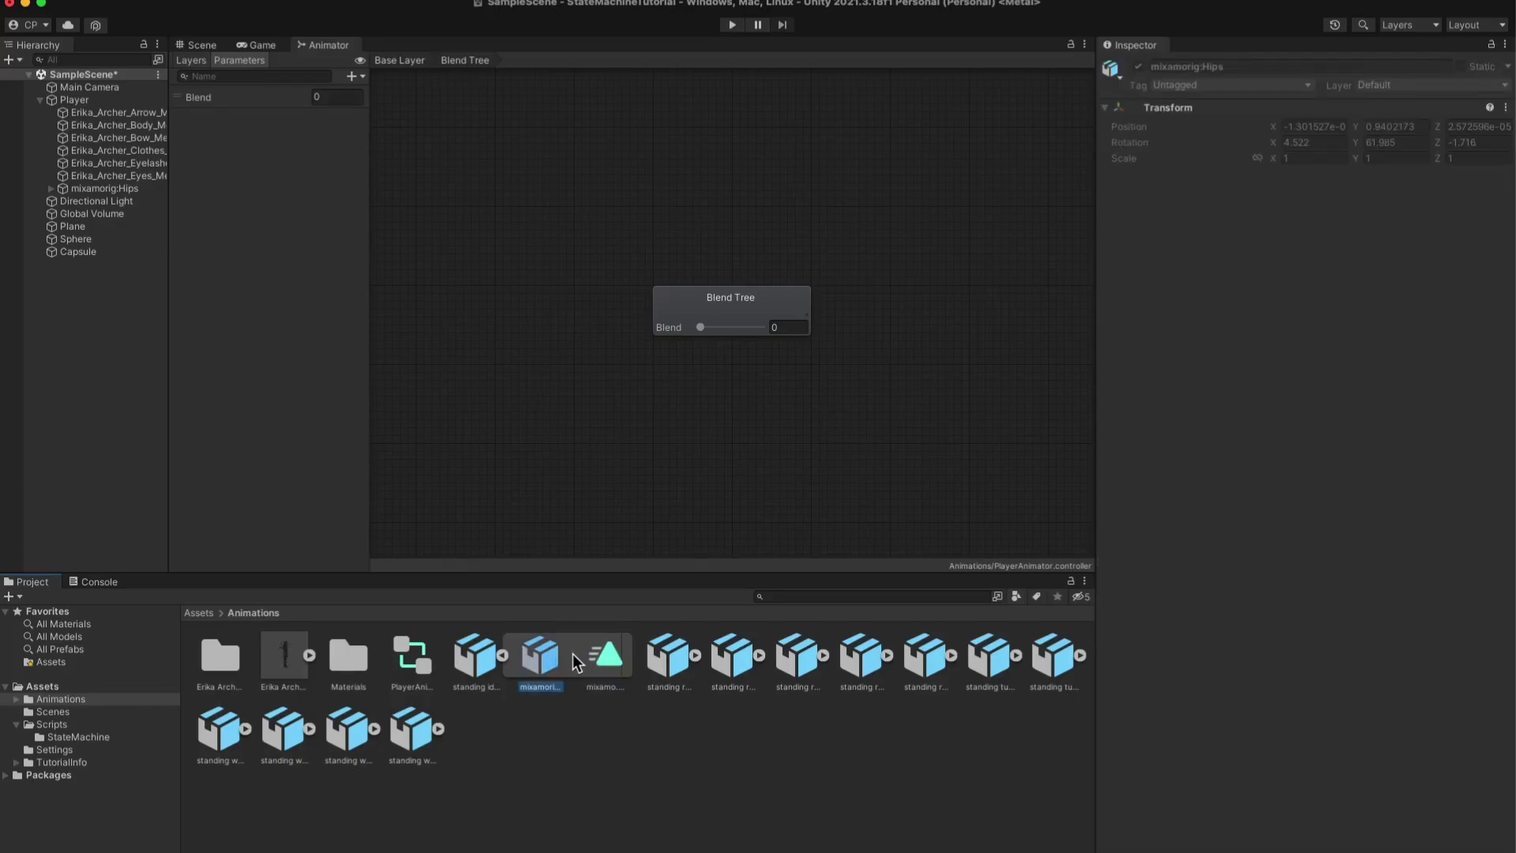
{"action": "left_click", "coordinate": [596, 662]}
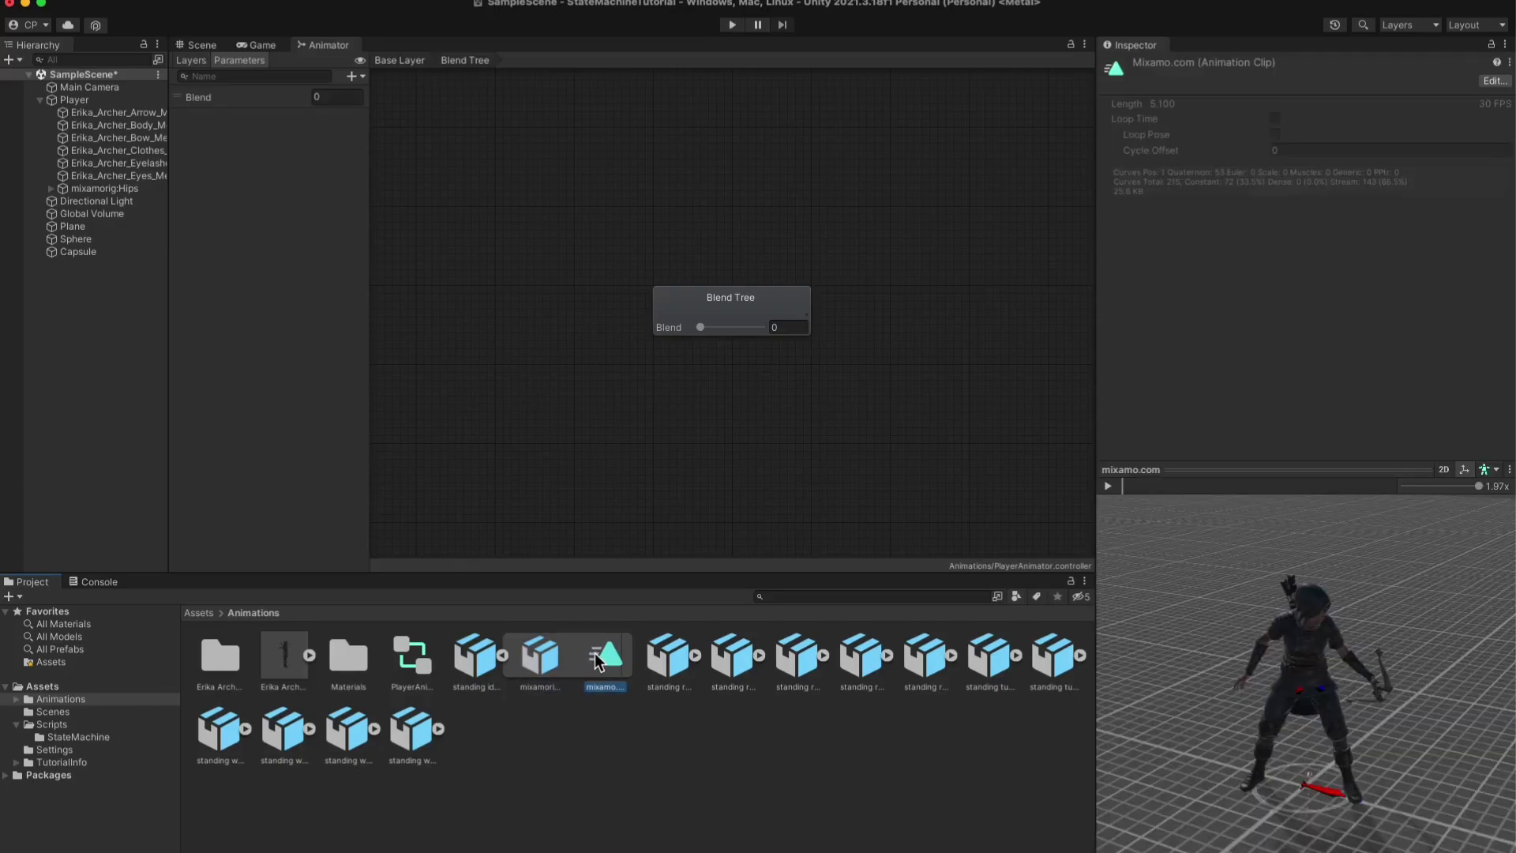
{"action": "key", "text": "super+d"}
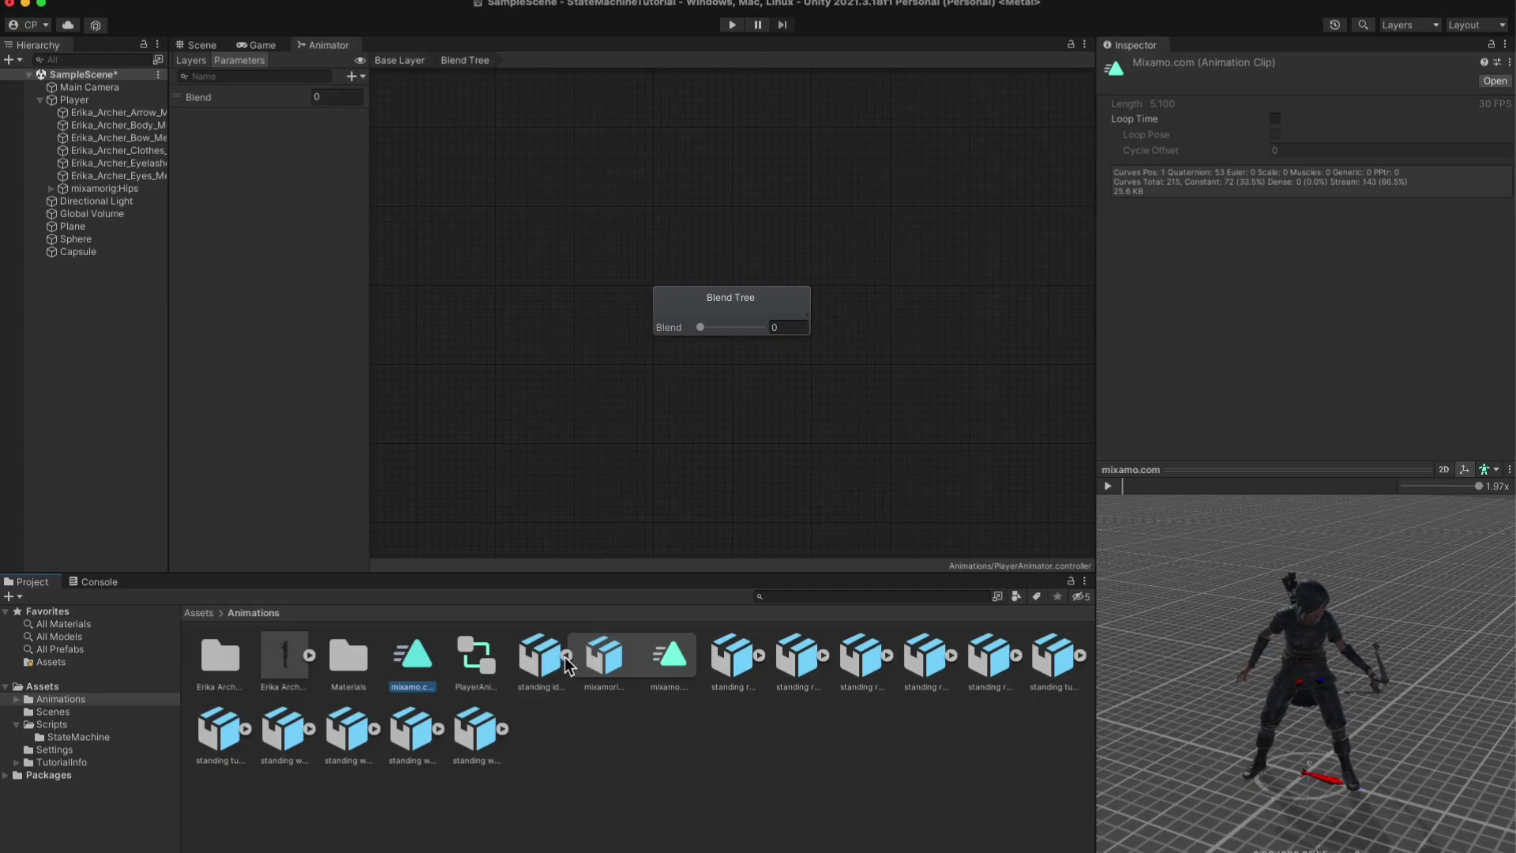
{"action": "left_click", "coordinate": [566, 656]}
Rename the duplicated mixamo.com clip to idle.
{"action": "right_click", "coordinate": [419, 668]}
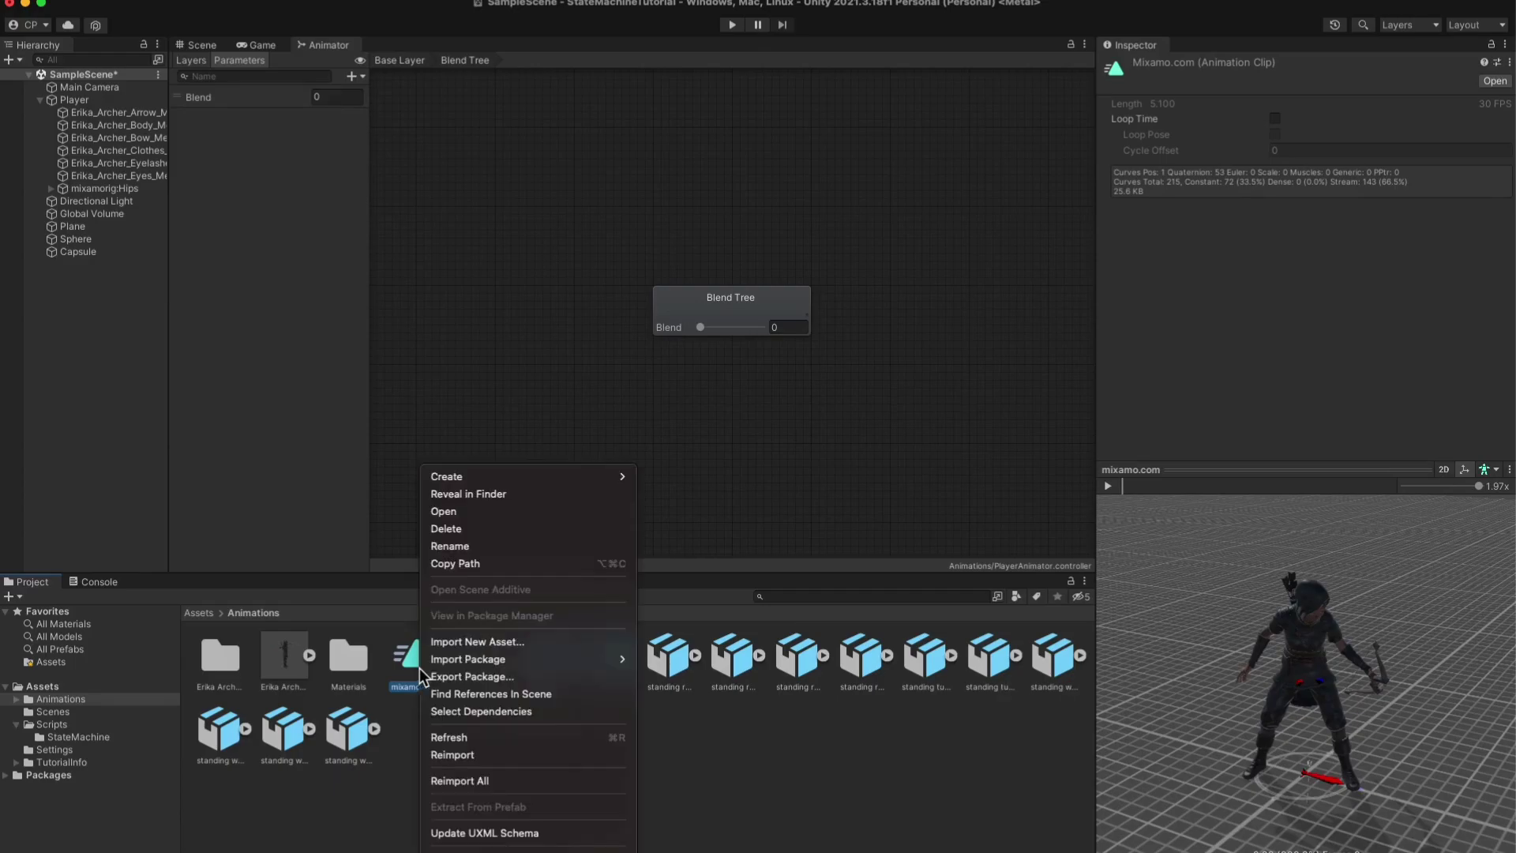
{"action": "left_click", "coordinate": [499, 552]}
{"action": "type", "text": "id"}
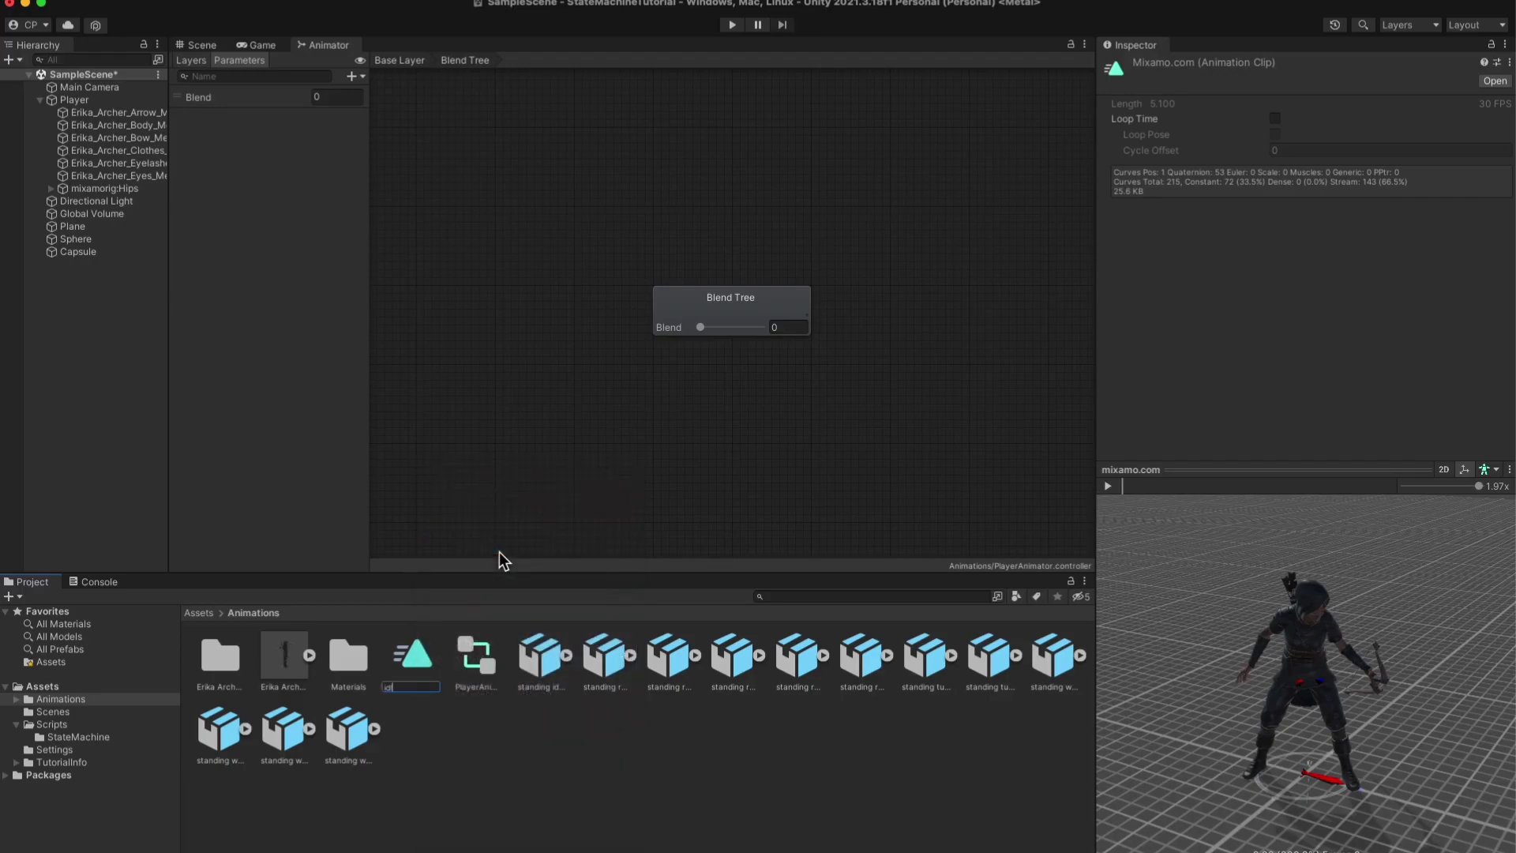
{"action": "type", "text": "le"}
{"action": "key", "text": "Return"}
Delete the standing idle 01 model from the Animations folder.
{"action": "right_click", "coordinate": [535, 665]}
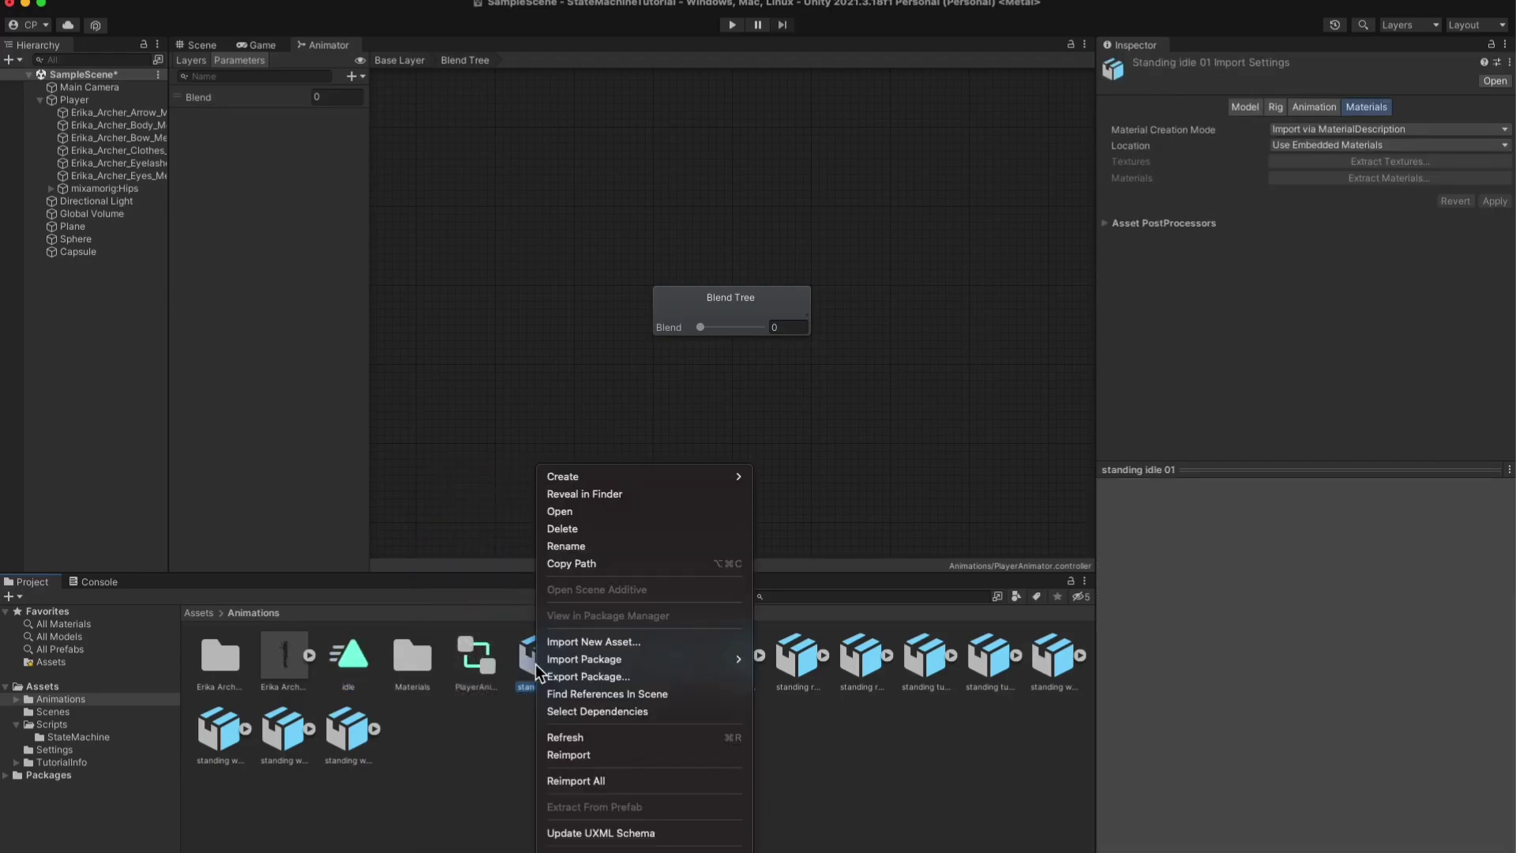
{"action": "left_click", "coordinate": [609, 526]}
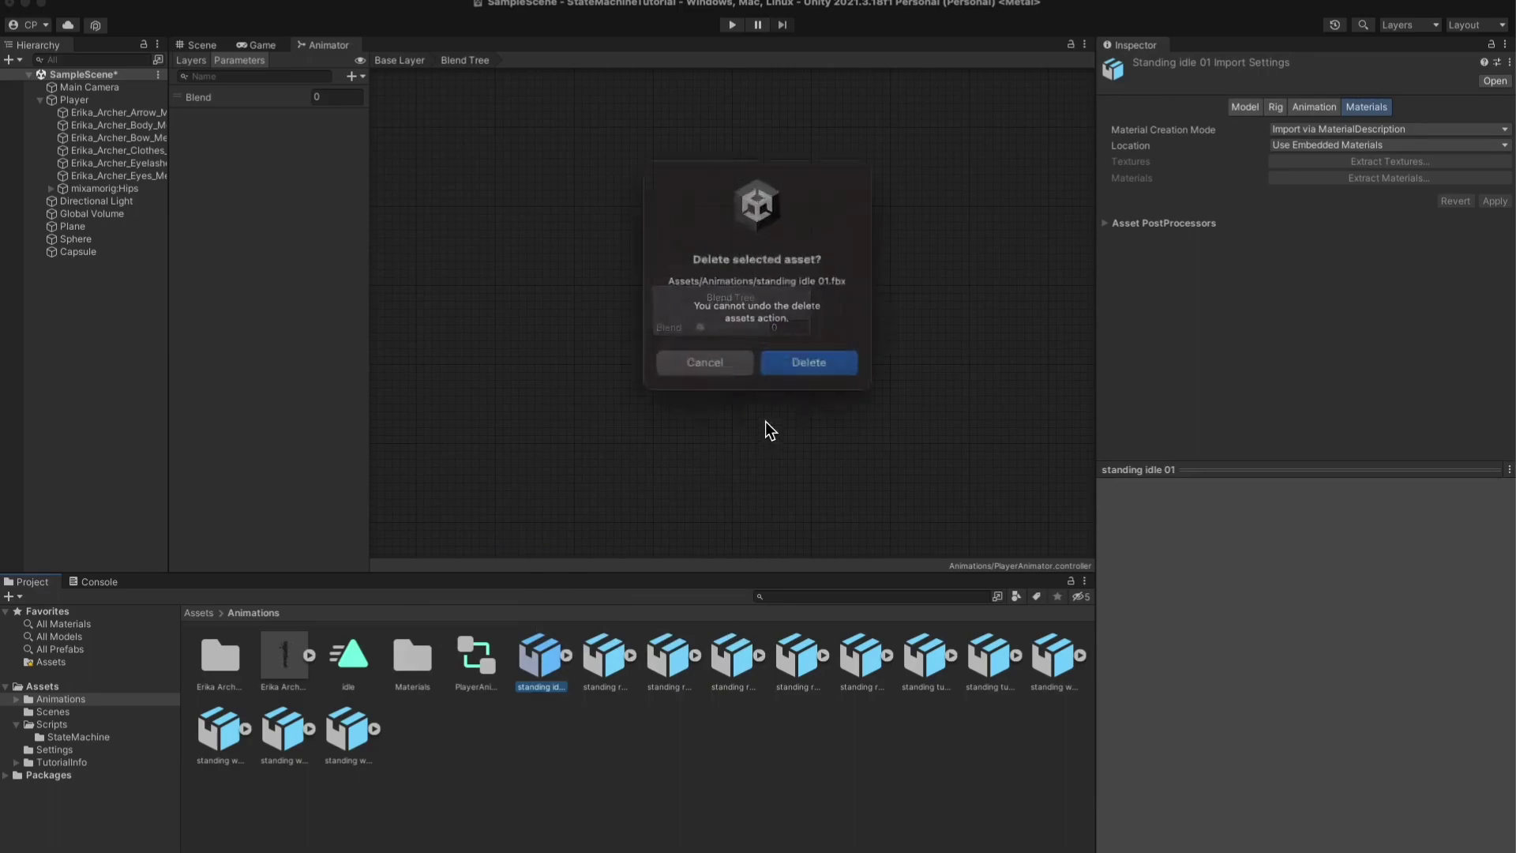
{"action": "left_click", "coordinate": [806, 357]}
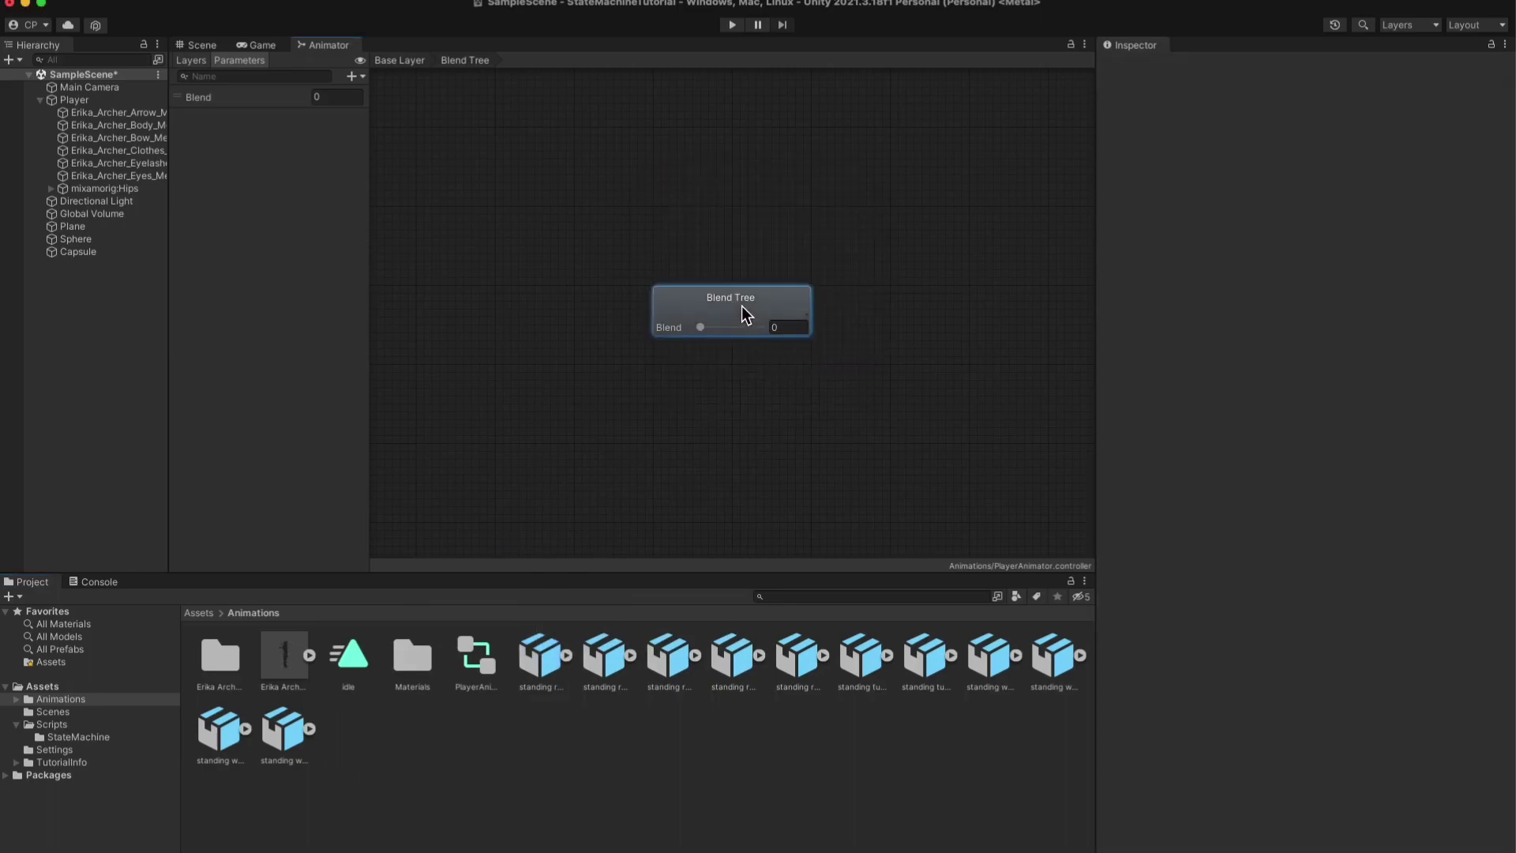
Assign the idle clip to the blend tree's motion field and play its preview.
{"action": "left_click", "coordinate": [742, 306]}
{"action": "left_click_drag", "start_coordinate": [1088, 177], "coordinate": [1163, 137]}
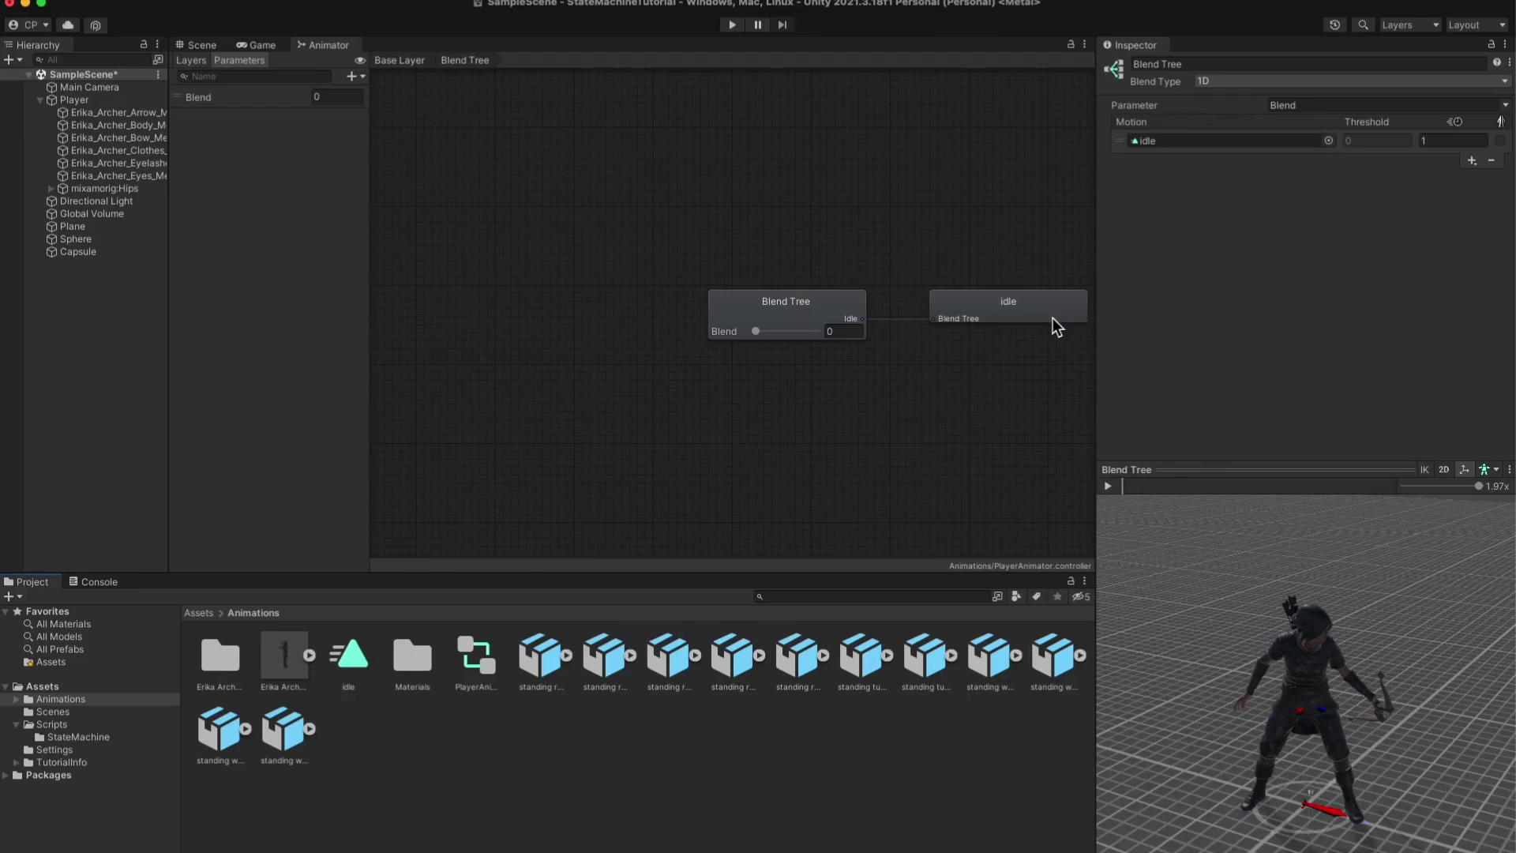
{"action": "left_click", "coordinate": [1117, 487]}
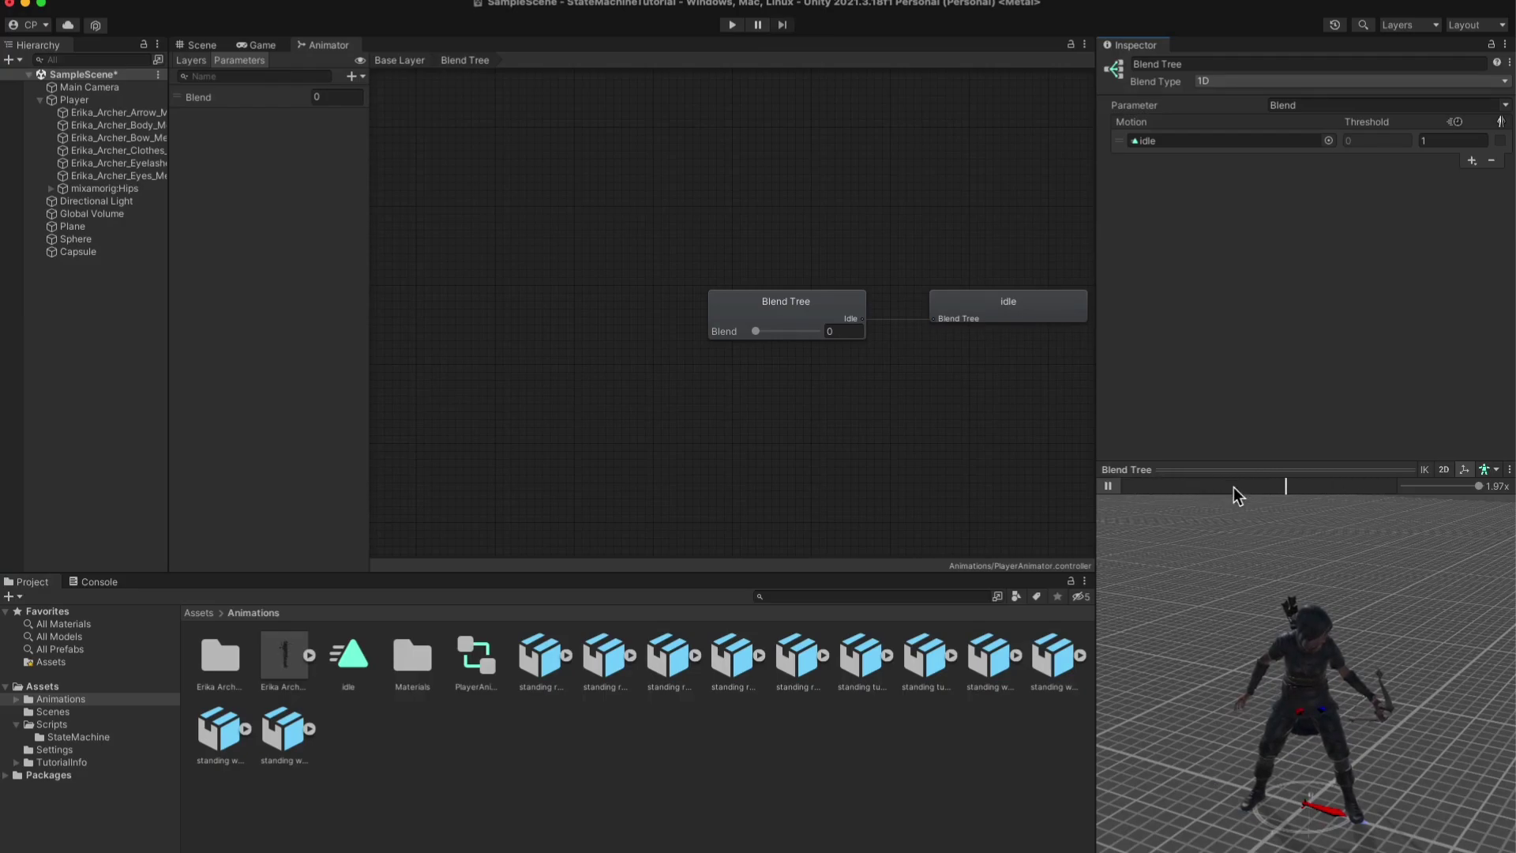
{"action": "left_click_drag", "start_coordinate": [1232, 471], "coordinate": [1243, 515]}
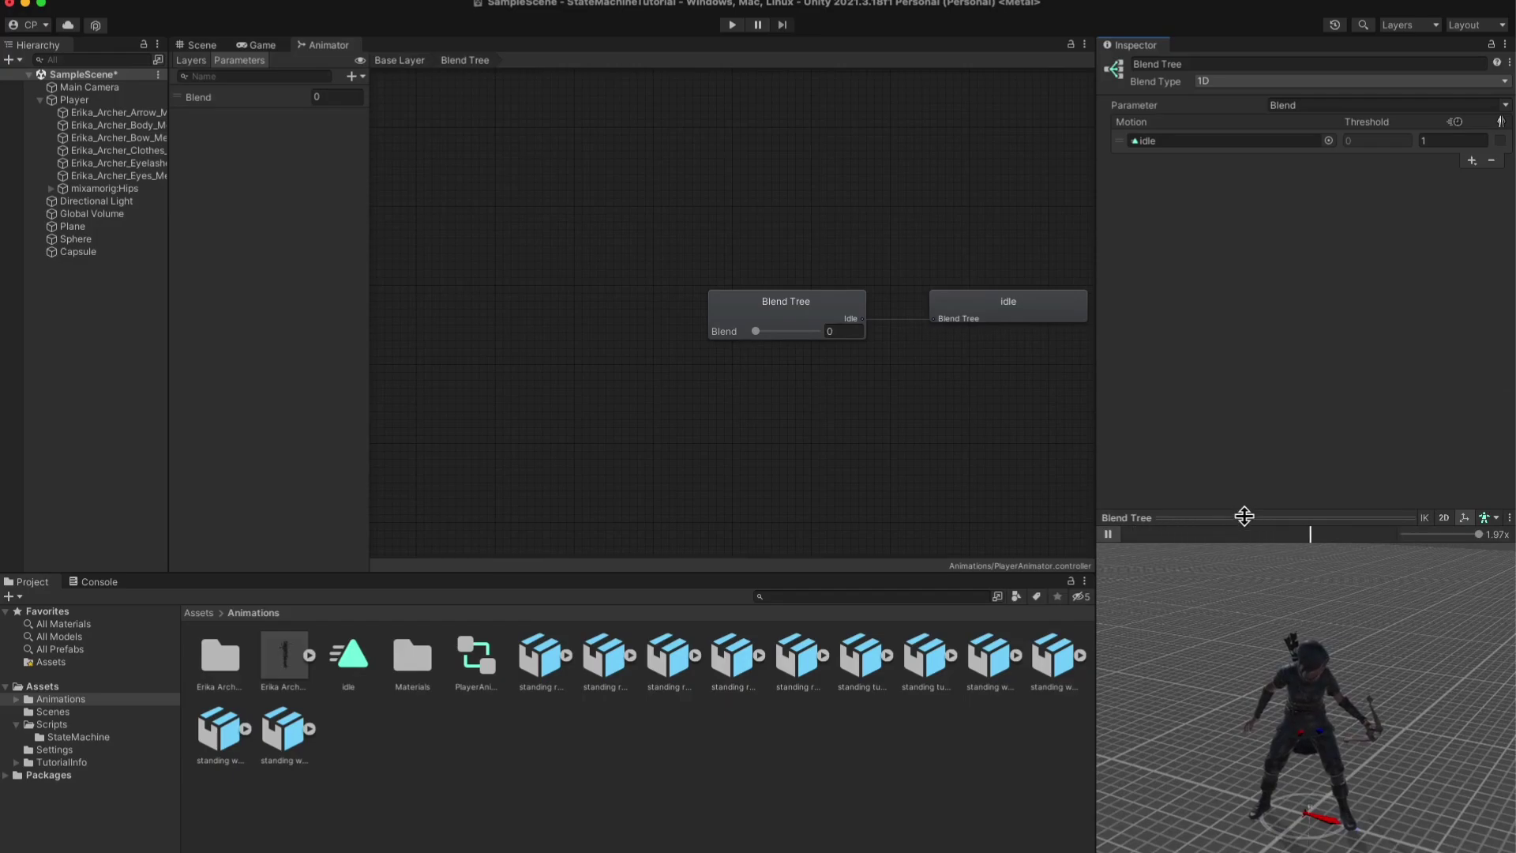
Add a second motion field to the blend tree below idle.
{"action": "left_click", "coordinate": [542, 662]}
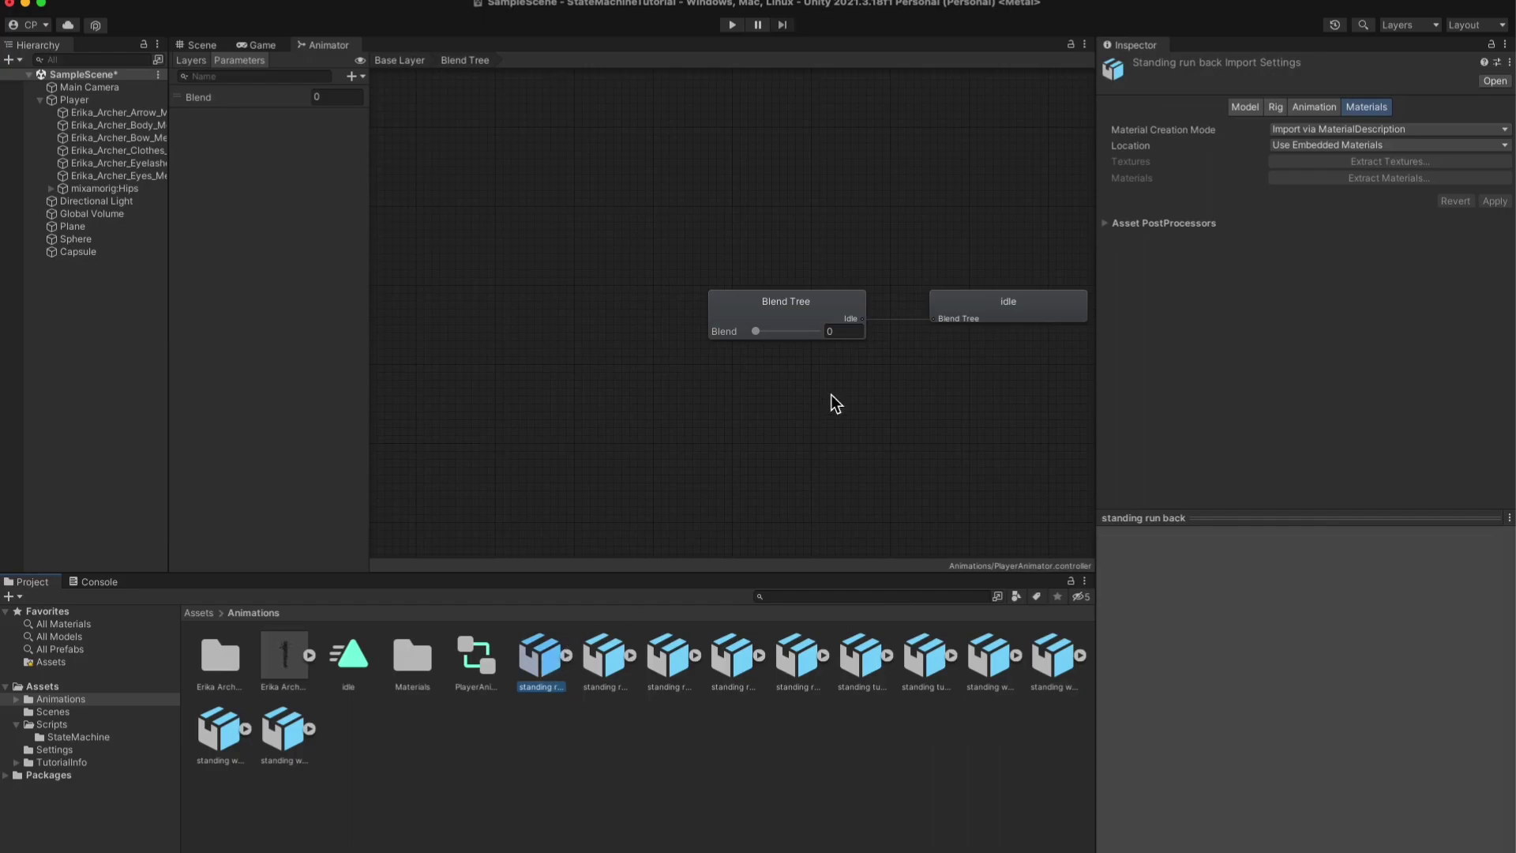
{"action": "left_click", "coordinate": [857, 324]}
{"action": "left_click", "coordinate": [1469, 159]}
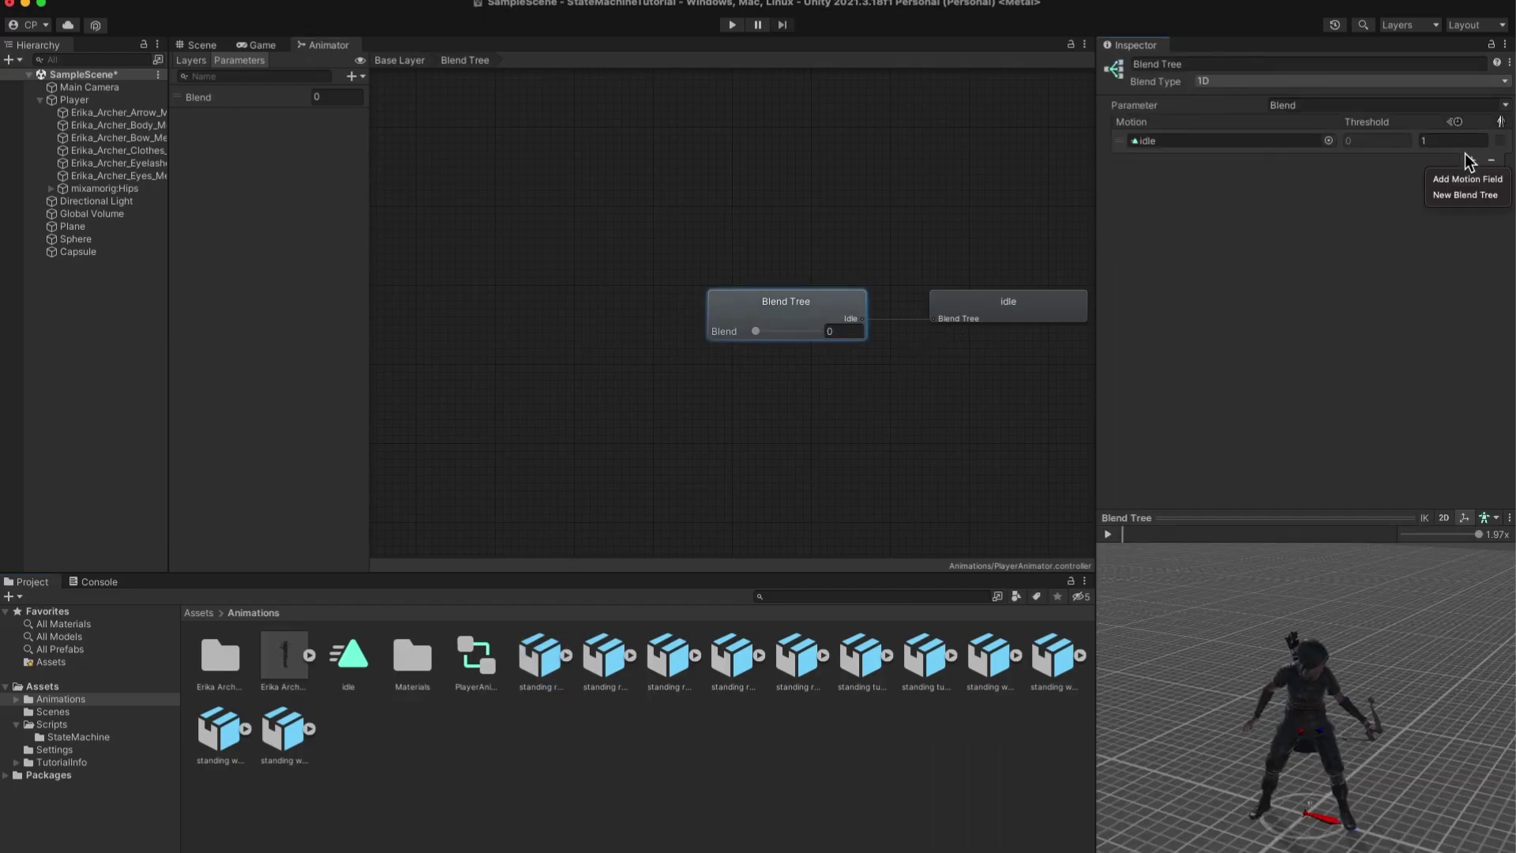
{"action": "left_click", "coordinate": [1472, 178]}
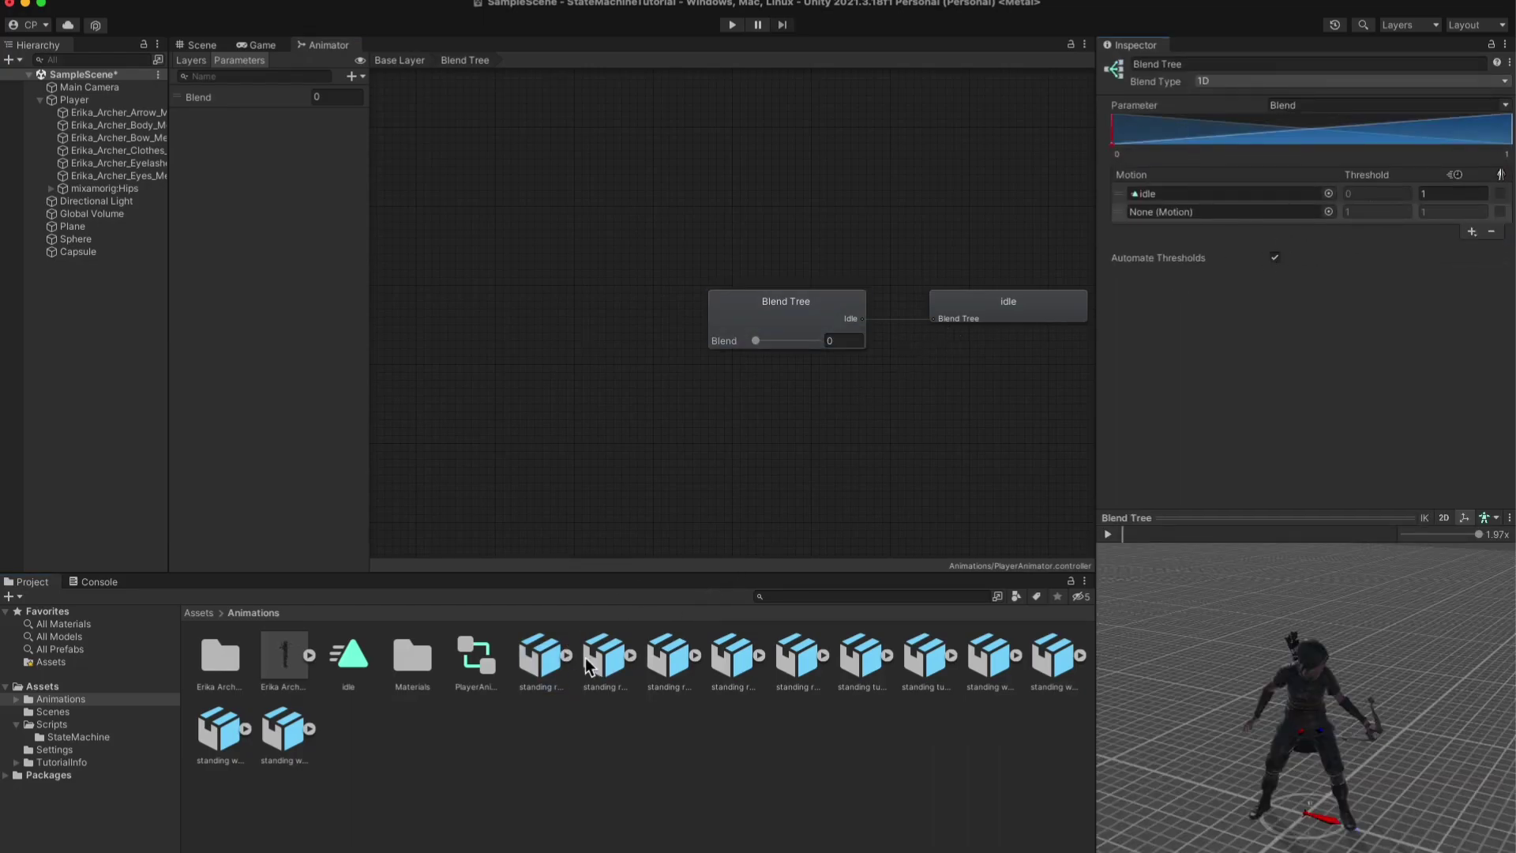
Find the standing run forward model and duplicate its animation clip as a separate asset.
{"action": "left_click", "coordinate": [545, 662]}
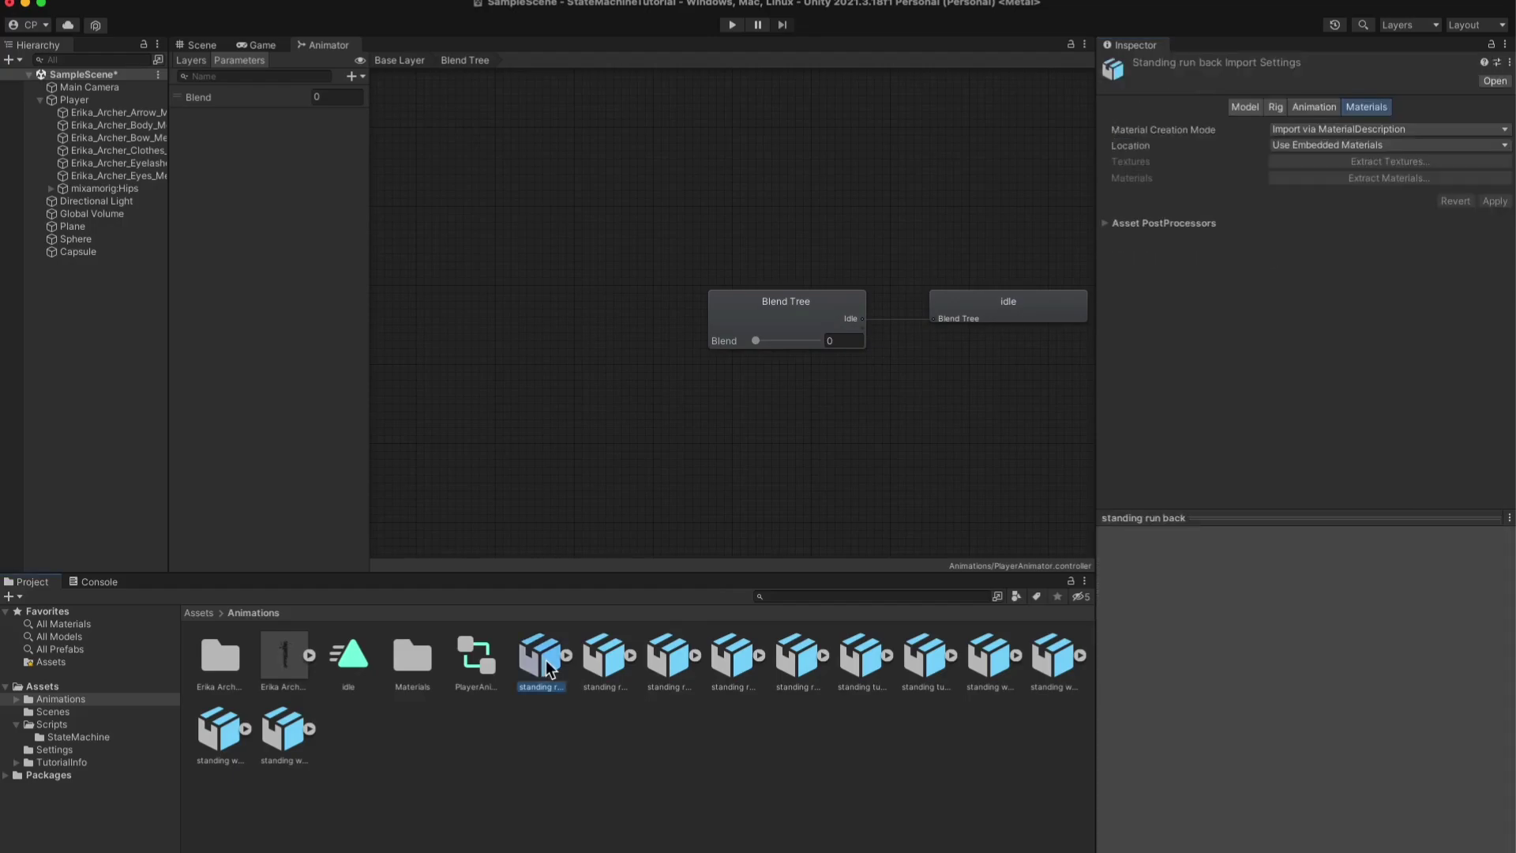
{"action": "left_click", "coordinate": [610, 666]}
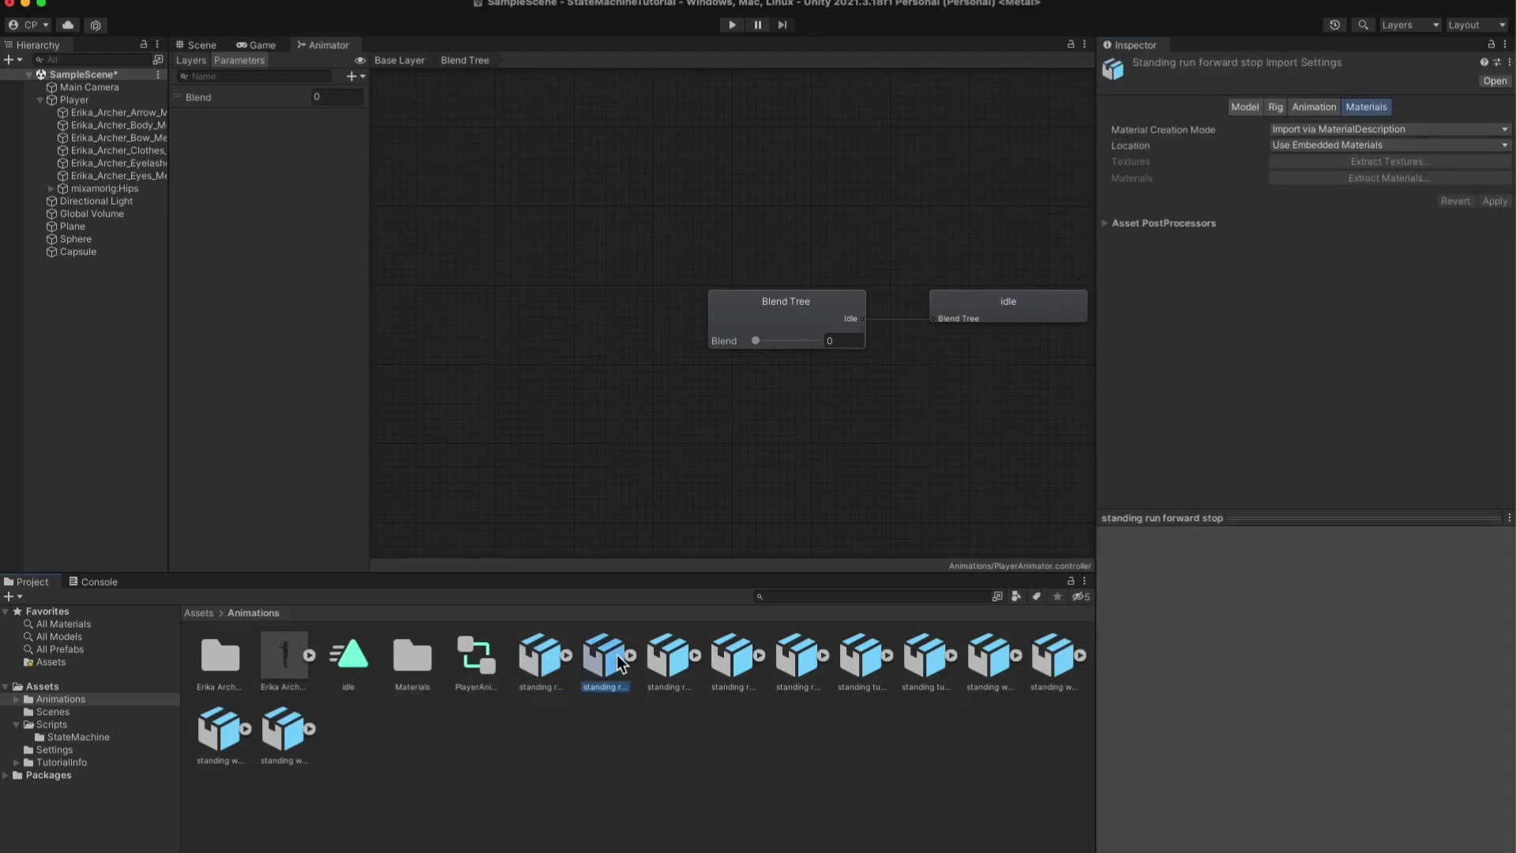
{"action": "left_click", "coordinate": [662, 661]}
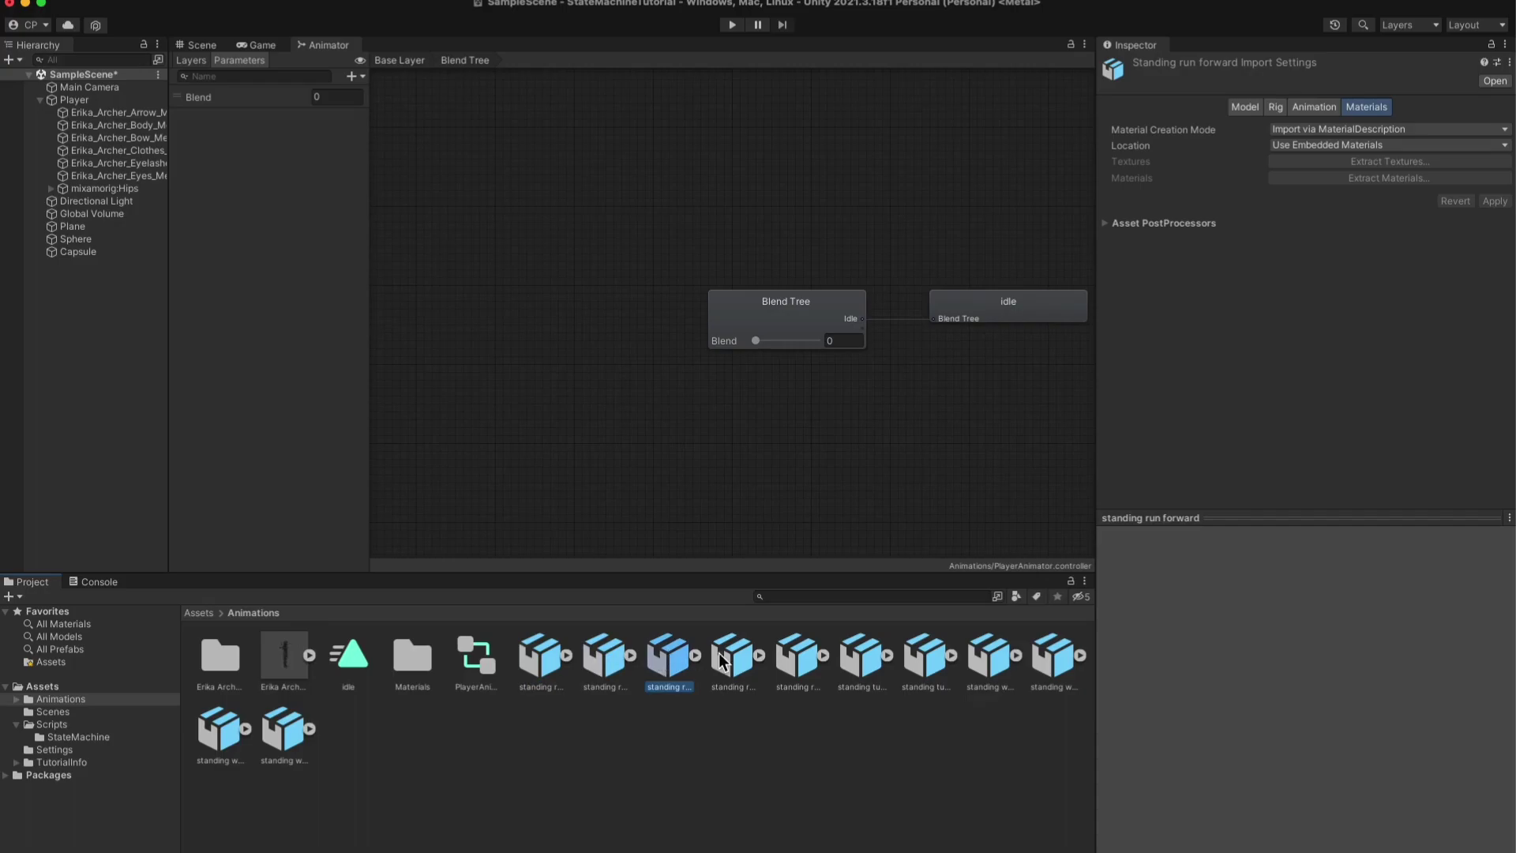
{"action": "left_click", "coordinate": [695, 655]}
{"action": "left_click", "coordinate": [800, 659]}
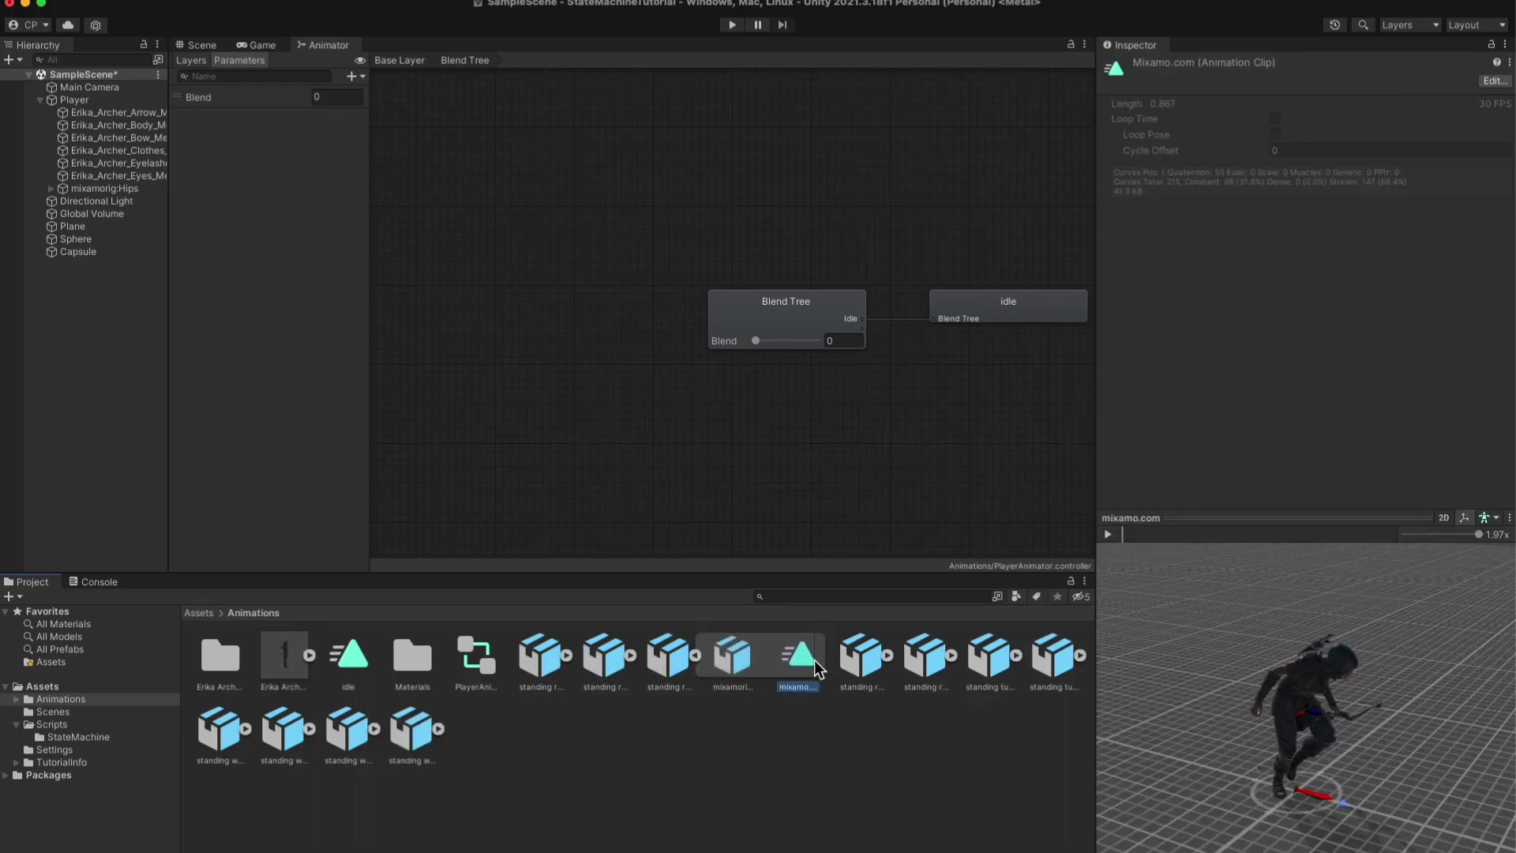
{"action": "key", "text": "ctrl+d"}
Rename the duplicated run forward clip to run.
{"action": "right_click", "coordinate": [473, 663]}
{"action": "mouse_move", "coordinate": [505, 662]}
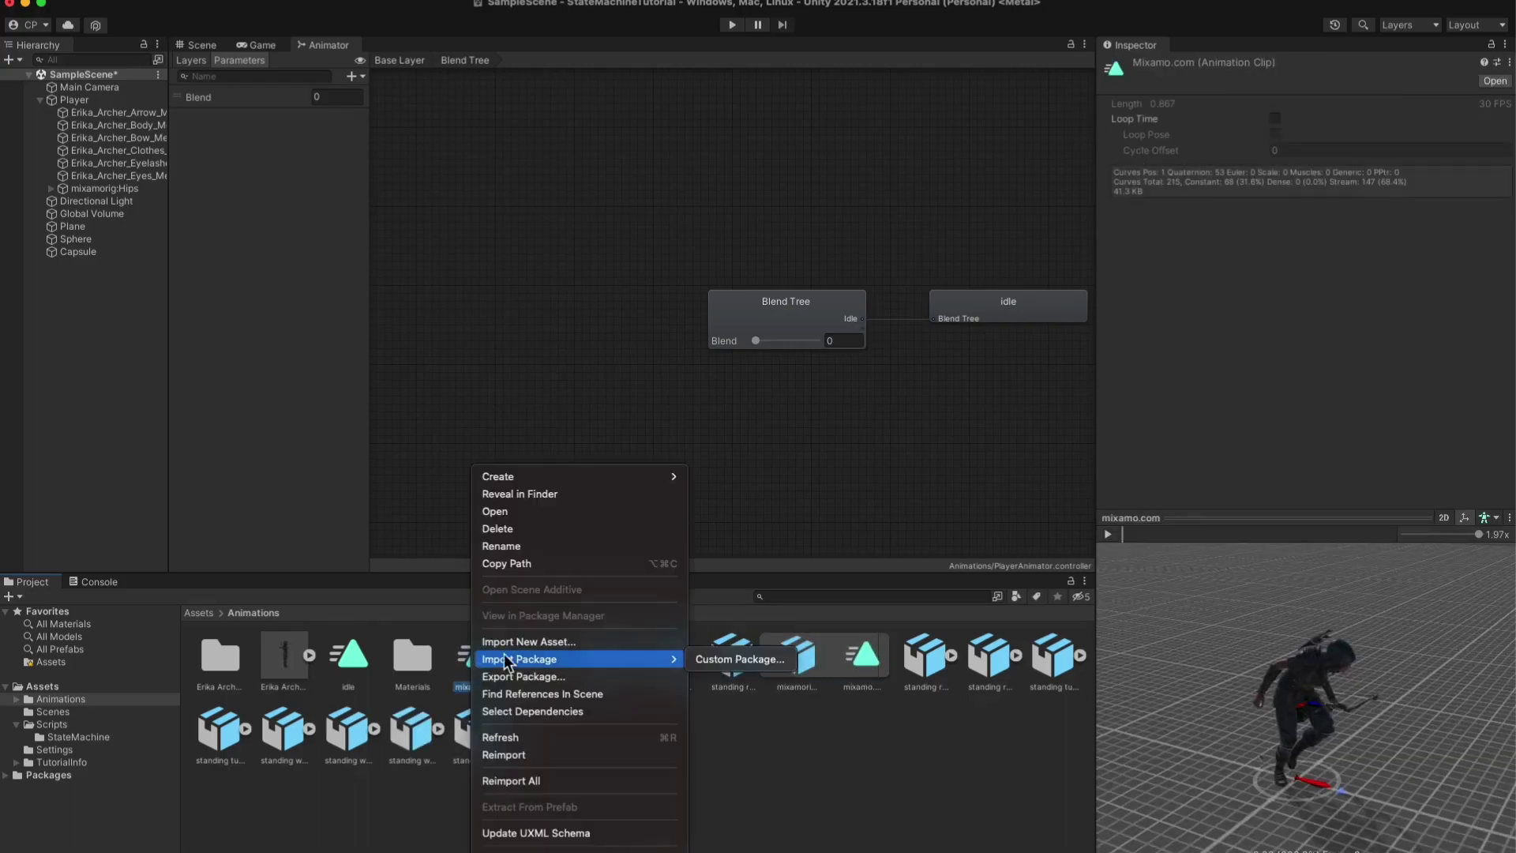
{"action": "left_click", "coordinate": [548, 542]}
{"action": "type", "text": "run"}
{"action": "key", "text": "Return"}
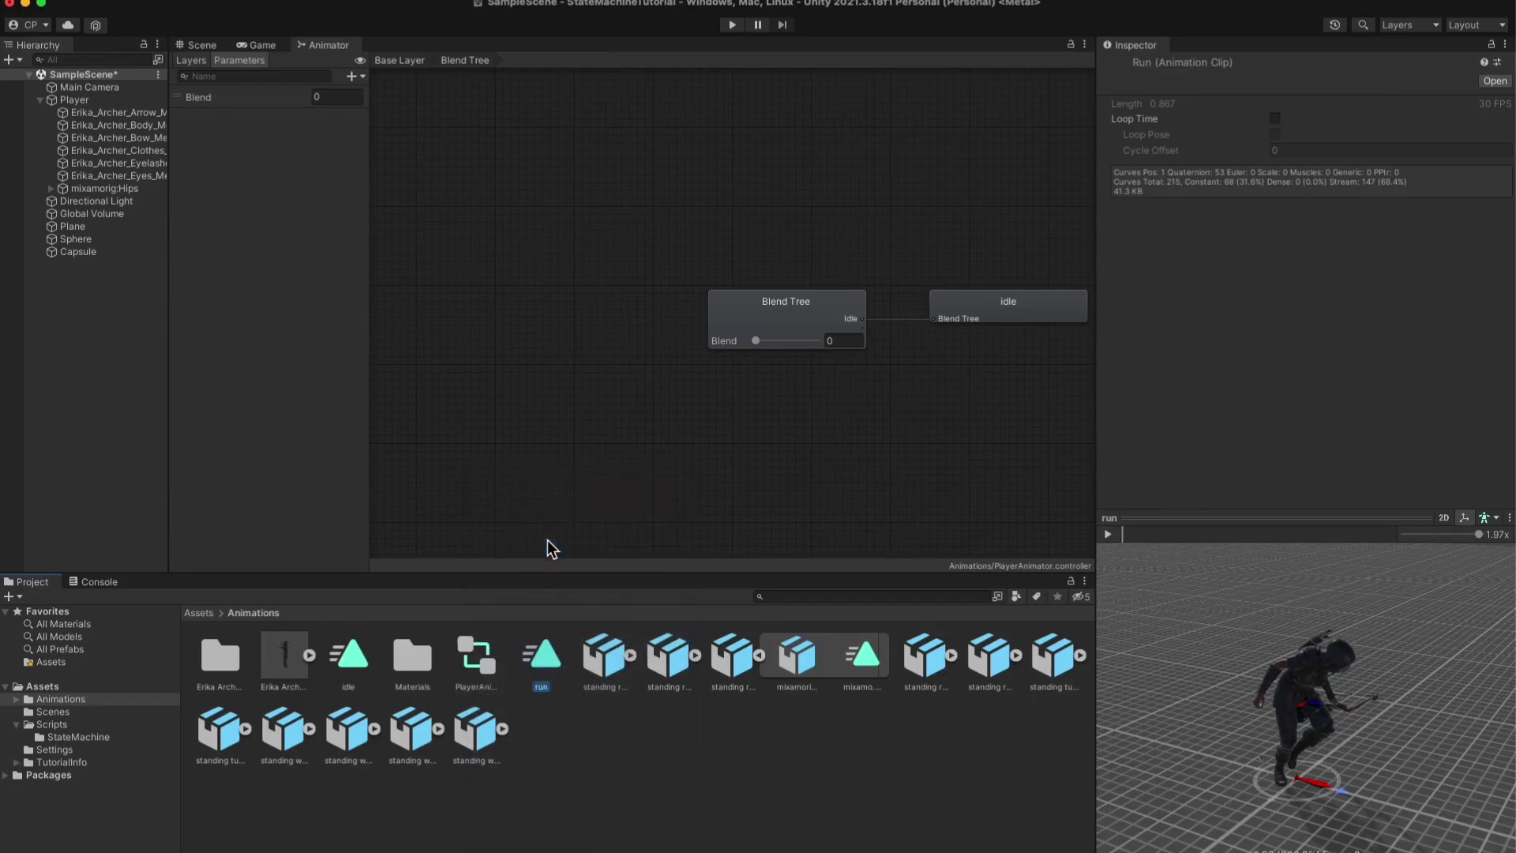
Assign the run clip to the blend tree's second motion field and rename the Blend parameter to Speed.
{"action": "left_click", "coordinate": [796, 312]}
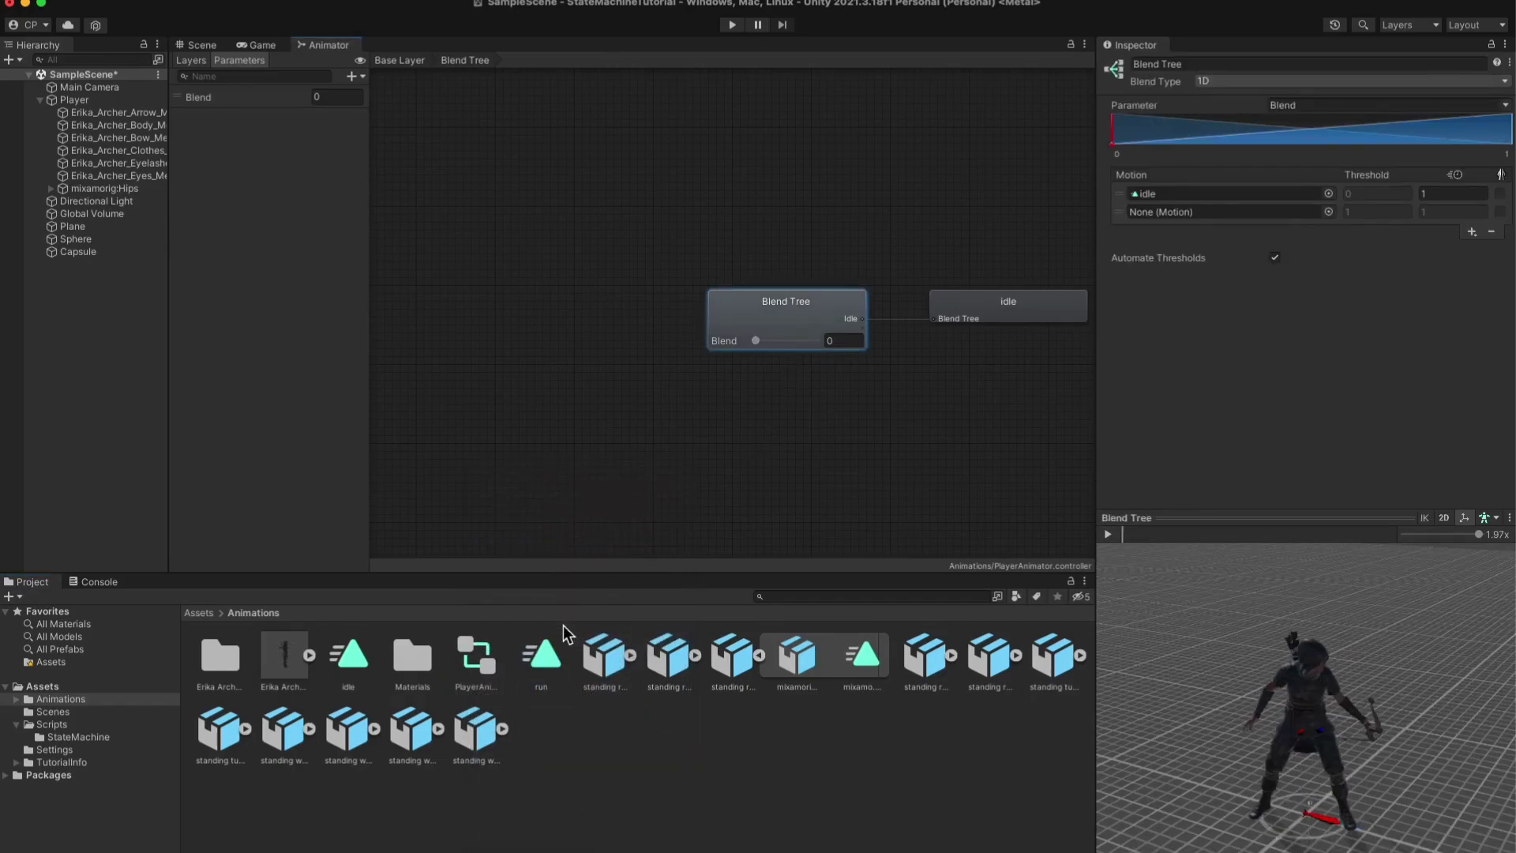
{"action": "left_click_drag", "start_coordinate": [545, 654], "coordinate": [1185, 213]}
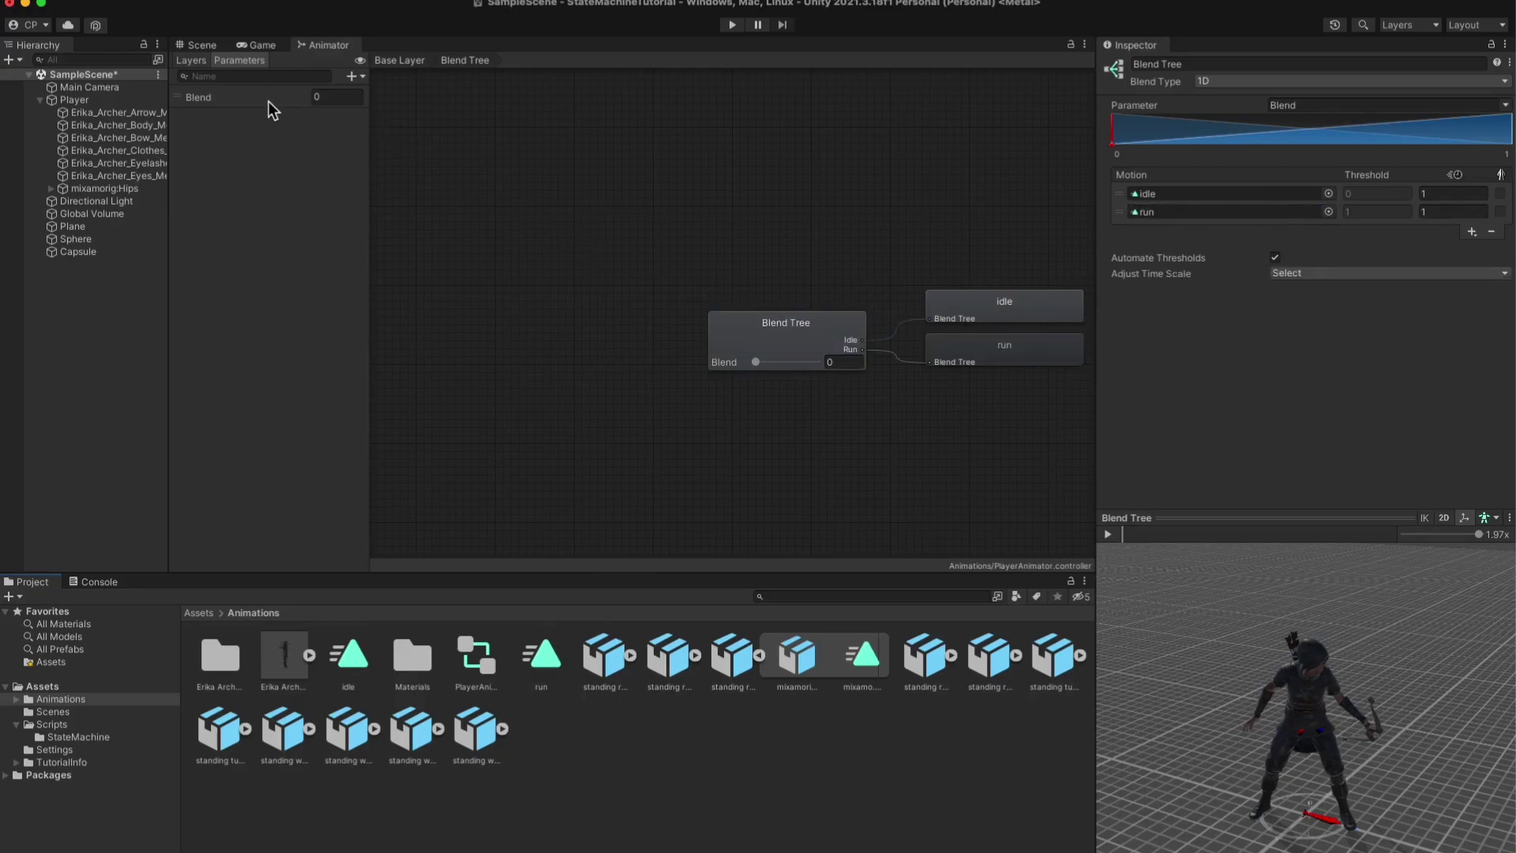
{"action": "double_click", "coordinate": [197, 97]}
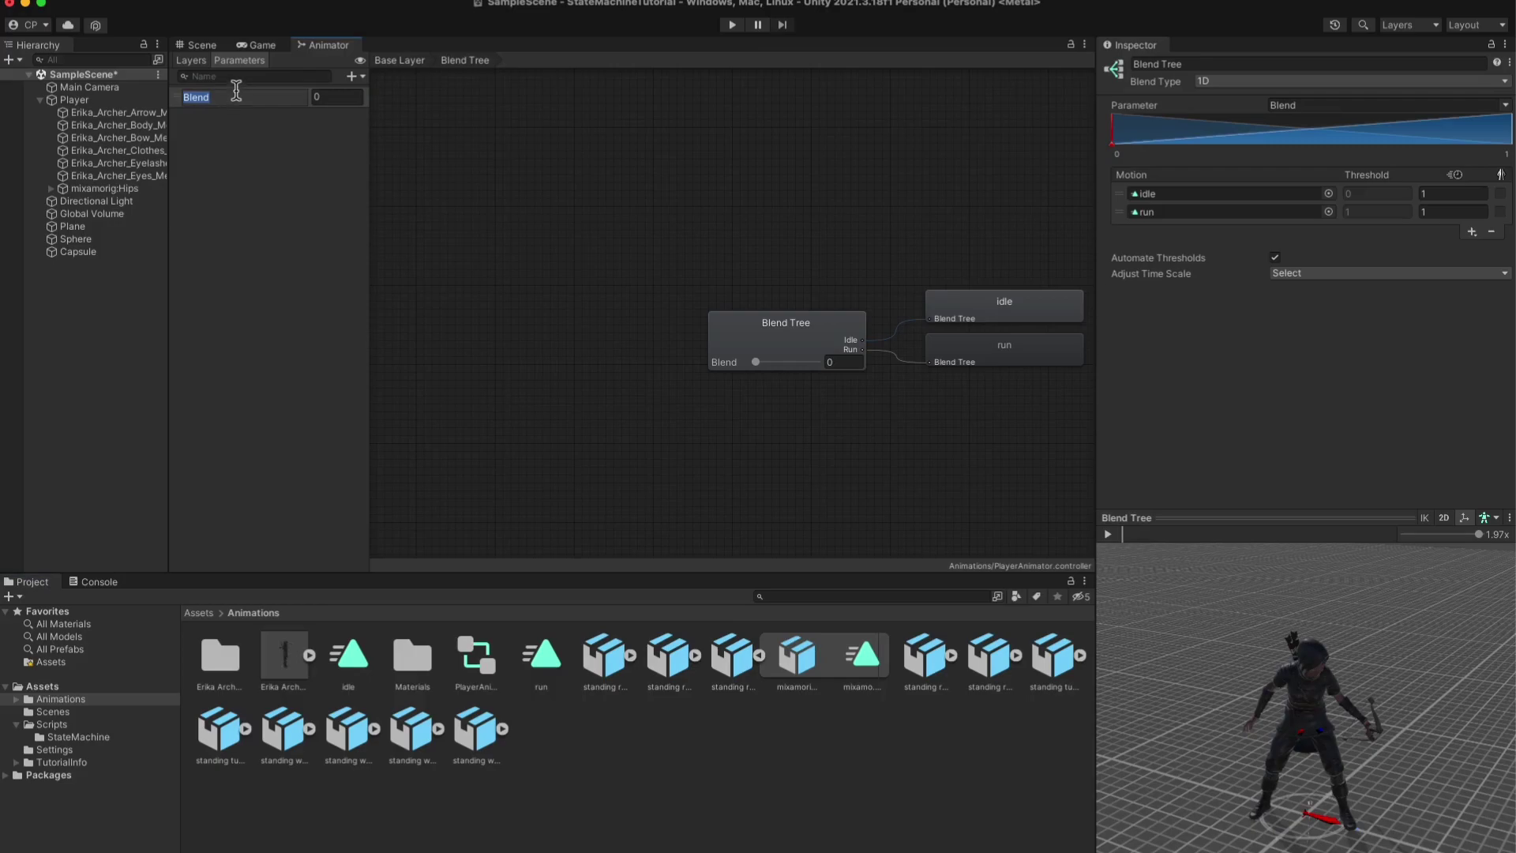
{"action": "type", "text": "Speed"}
{"action": "key", "text": "Return"}
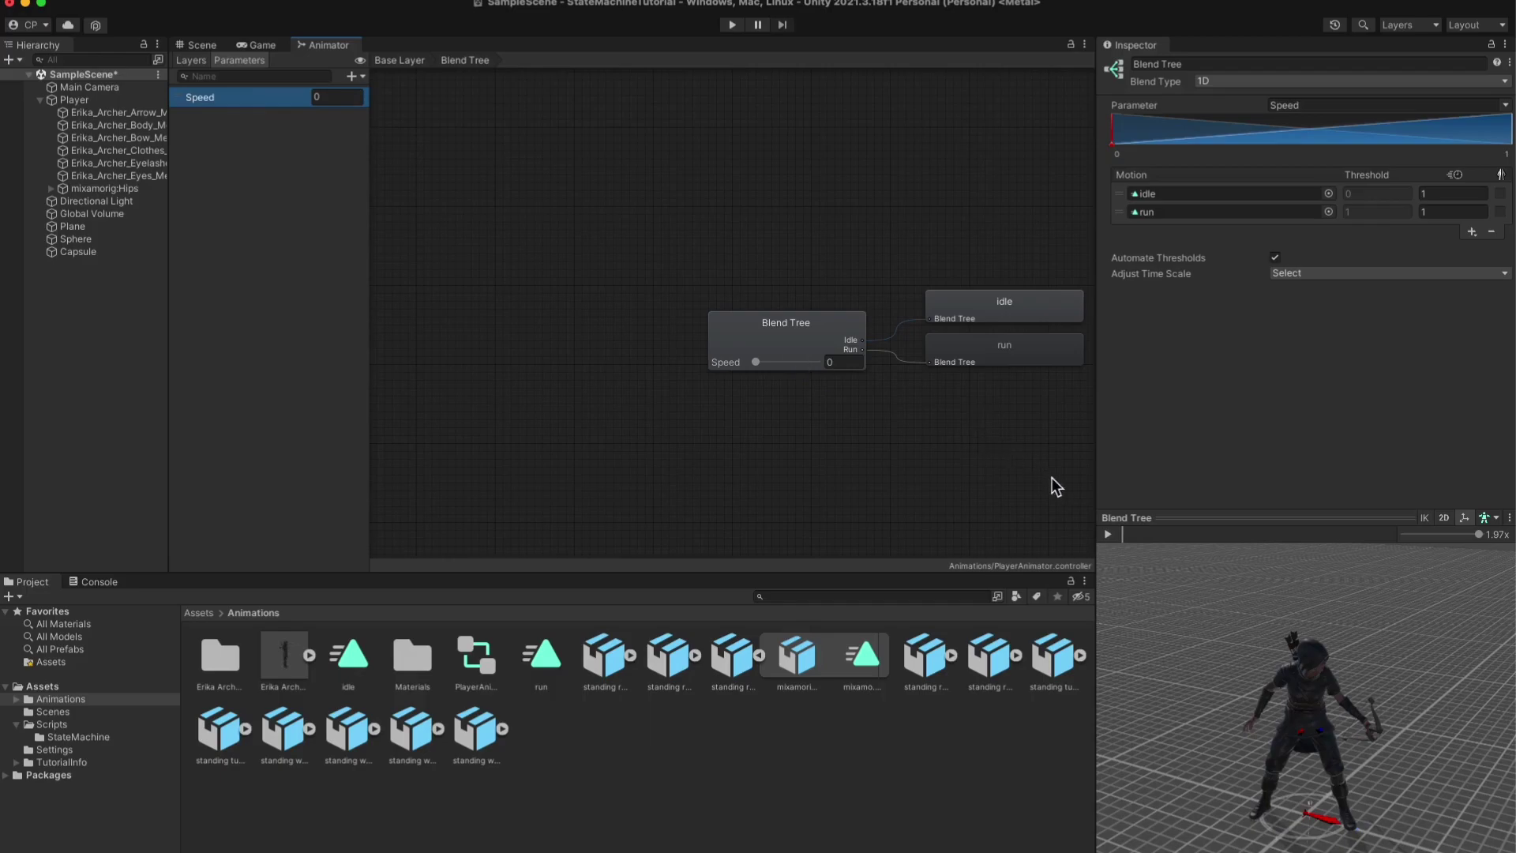
Preview the blend between idle and run by playing the blend tree and varying its Speed value.
{"action": "left_click", "coordinate": [1108, 535]}
{"action": "mouse_move", "coordinate": [756, 361]}
{"action": "left_mouse_down"}
{"action": "mouse_move", "coordinate": [802, 361]}
{"action": "mouse_move", "coordinate": [744, 365]}
{"action": "left_mouse_up"}
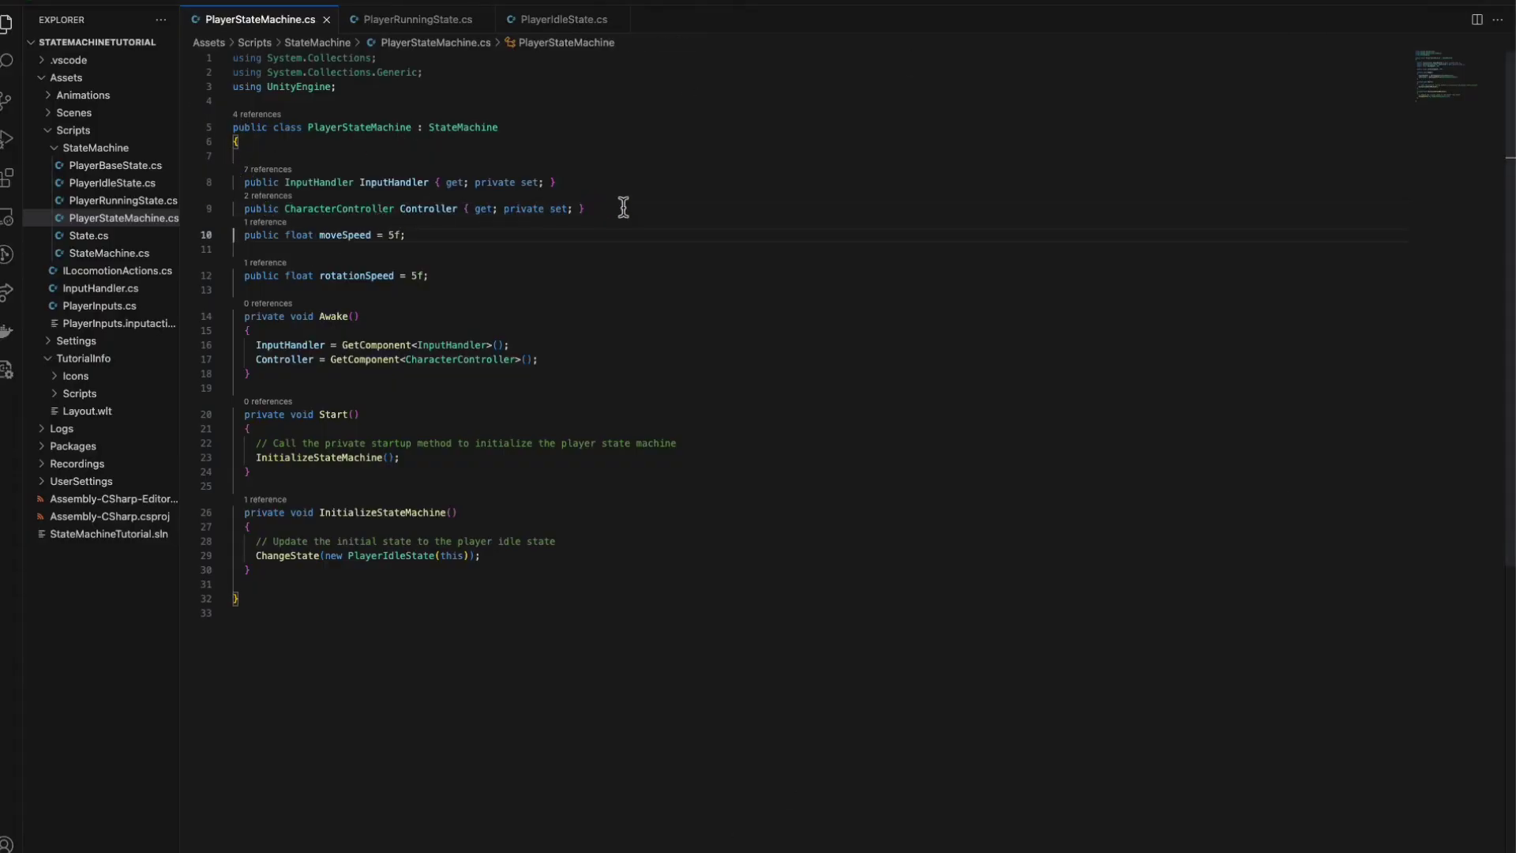
Duplicate the CharacterController property line beneath itself in the PlayerStateMachine script, separated by a blank line.
{"action": "left_click", "coordinate": [623, 207]}
{"action": "triple_click", "coordinate": [623, 207]}
{"action": "key", "text": "ctrl+c"}
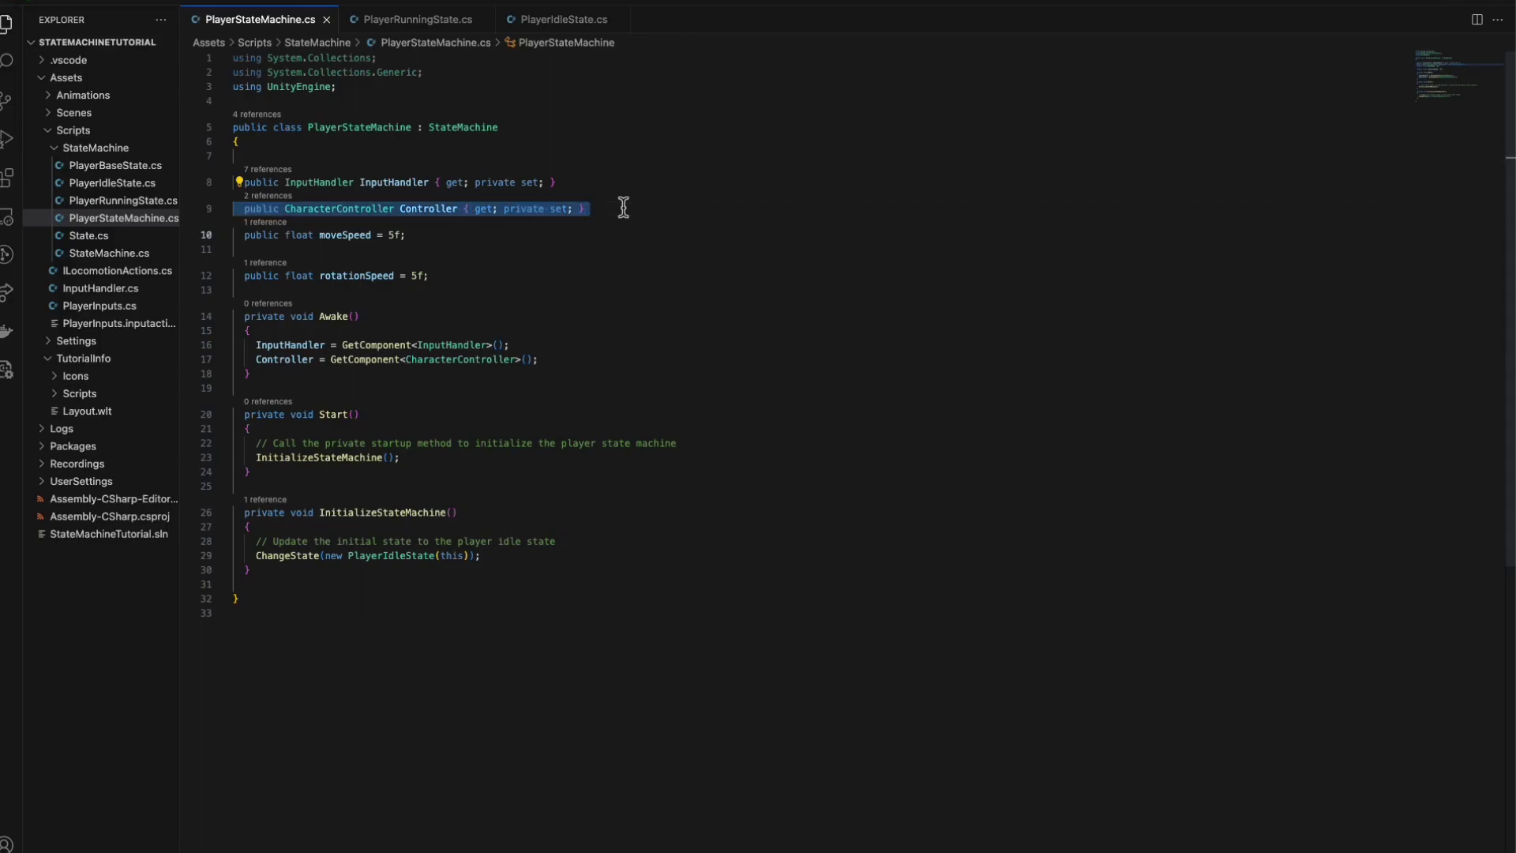
{"action": "key", "text": "Escape"}
{"action": "key", "text": "Return"}
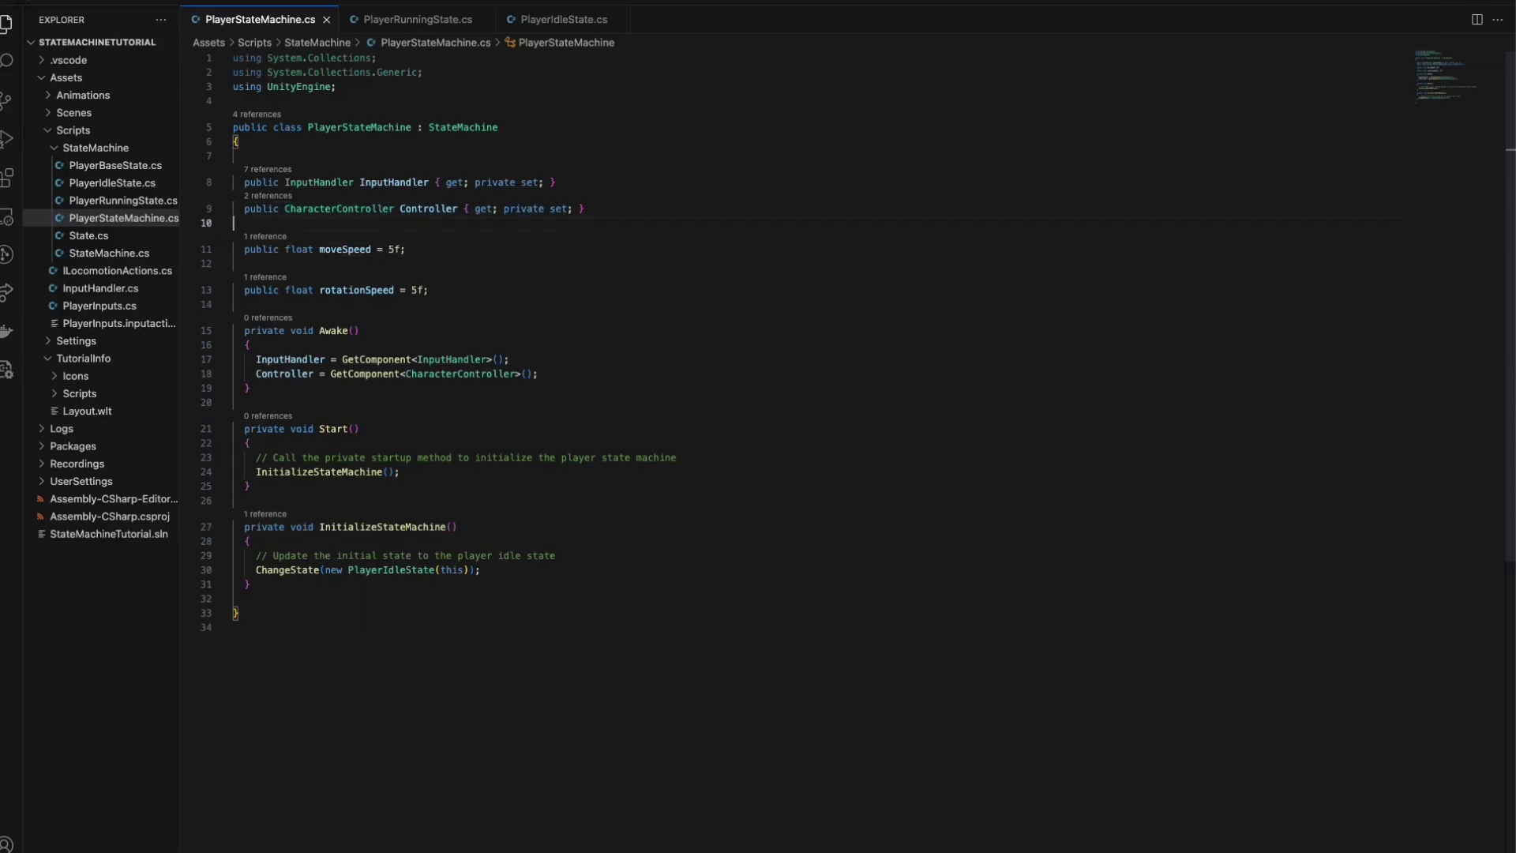
{"action": "key", "text": "Return"}
{"action": "key", "text": "ctrl+v"}
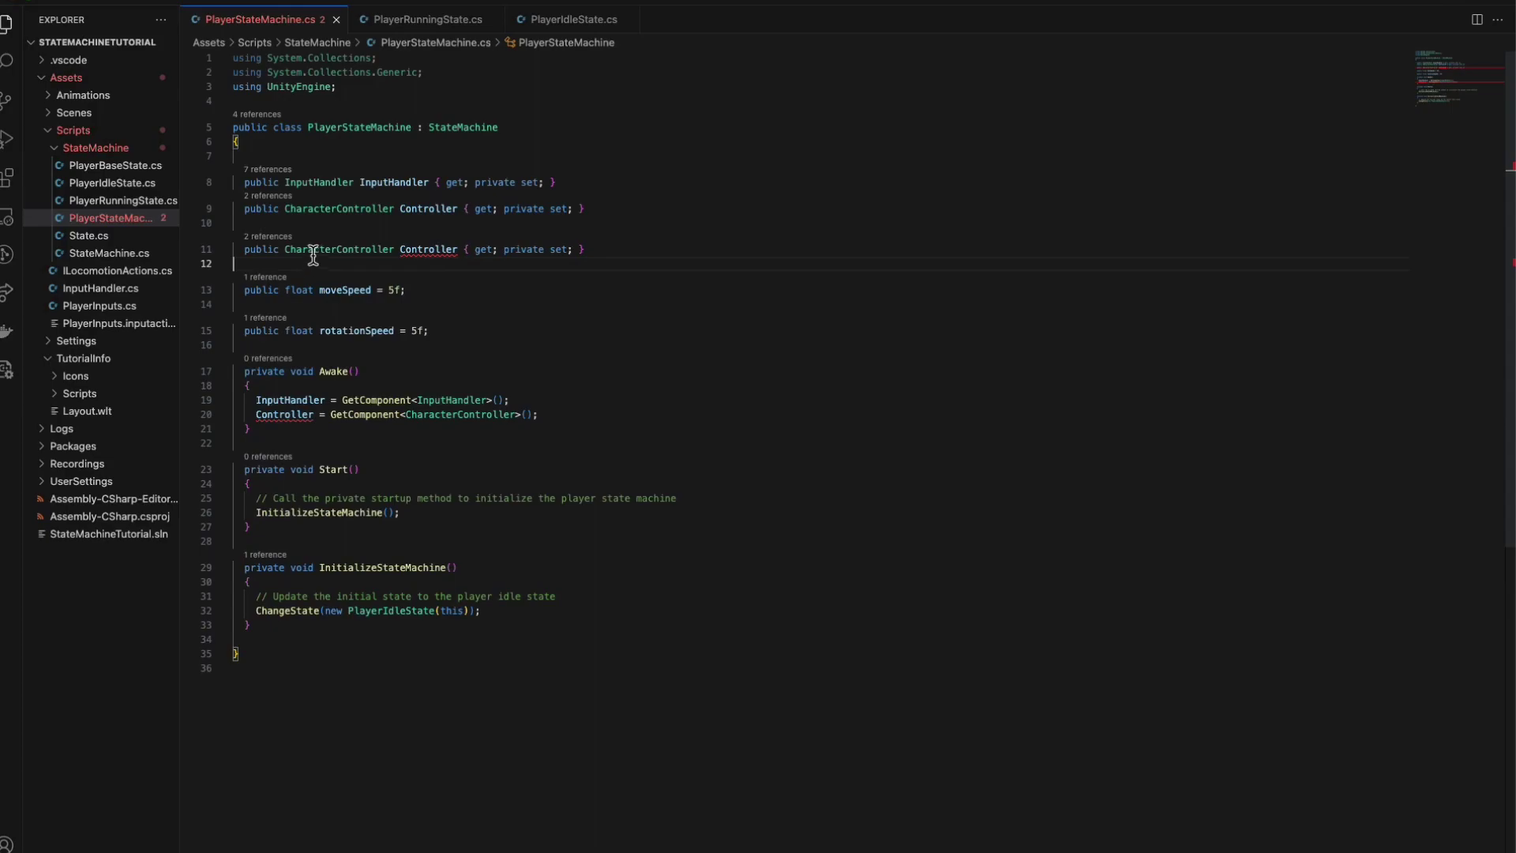
Change the duplicated property to type Animator and name it AnimatorController.
{"action": "double_click", "coordinate": [313, 250]}
{"action": "type", "text": "Animator"}
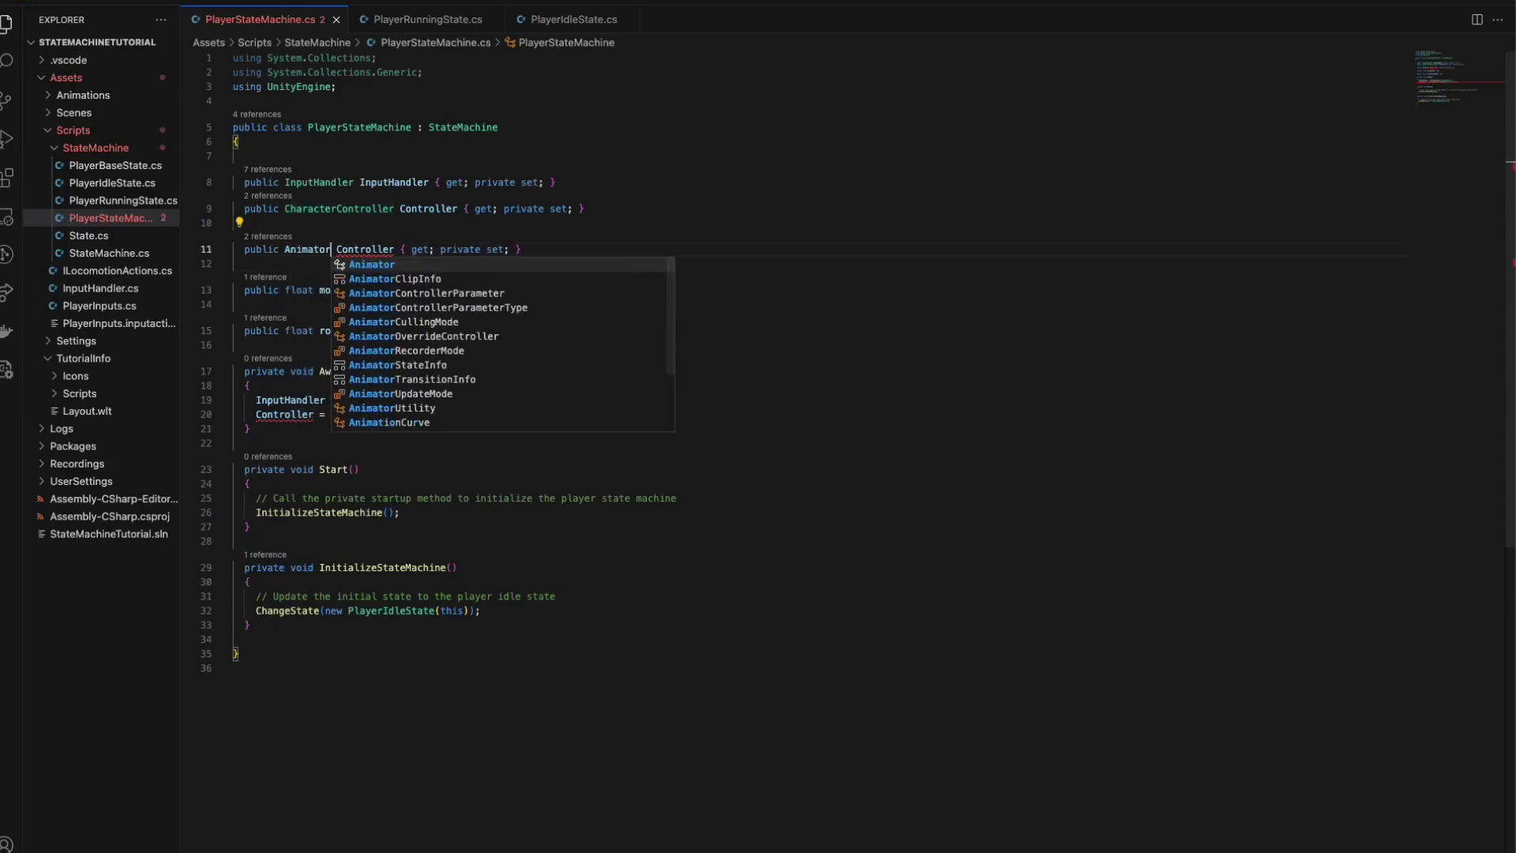
{"action": "double_click", "coordinate": [365, 249]}
{"action": "type", "text": "A"}
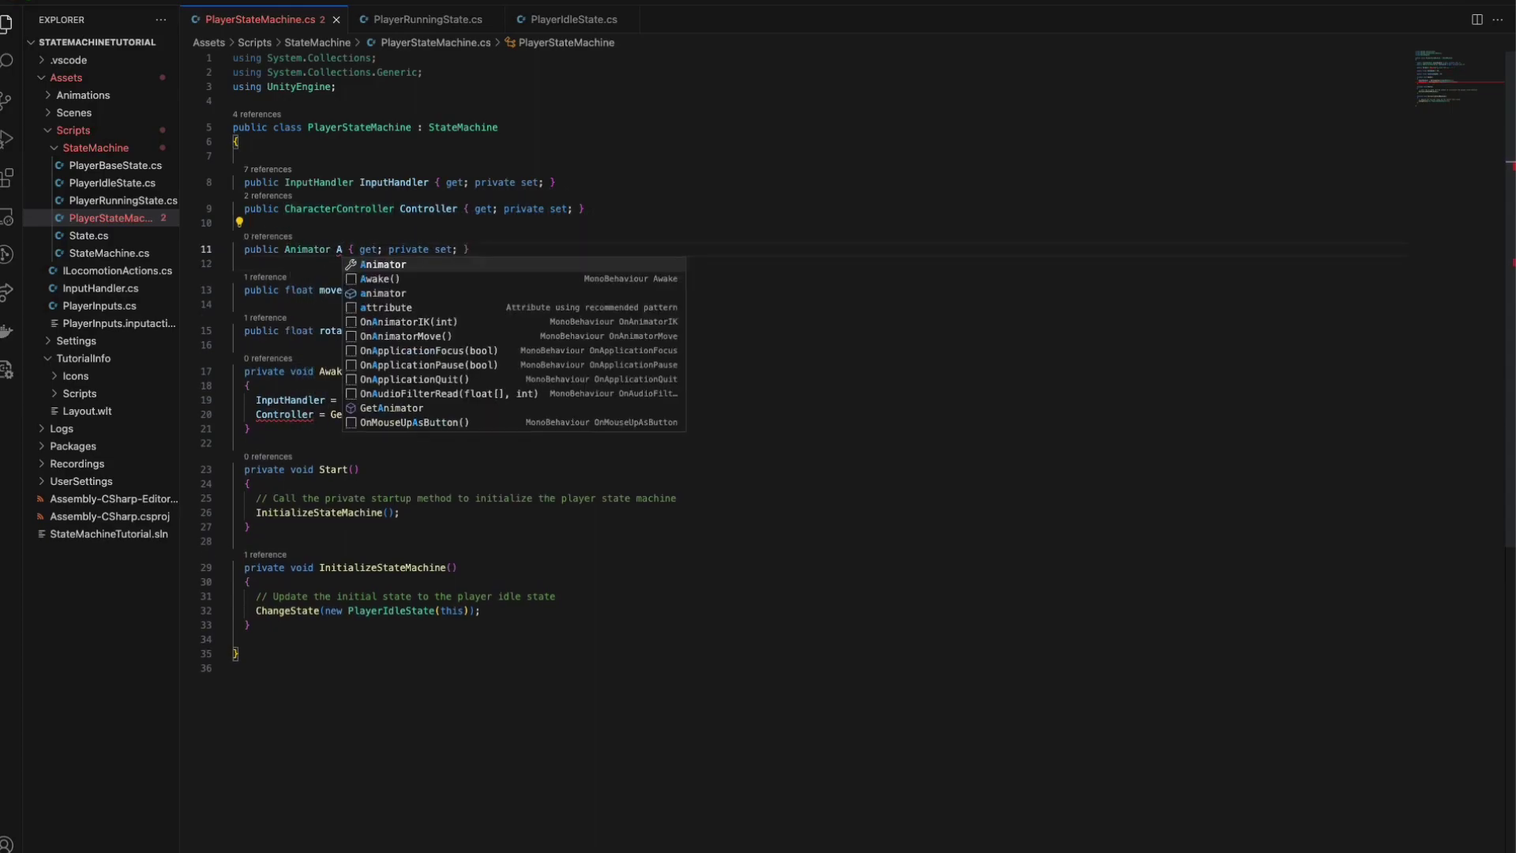
{"action": "type", "text": "nimatorContro"}
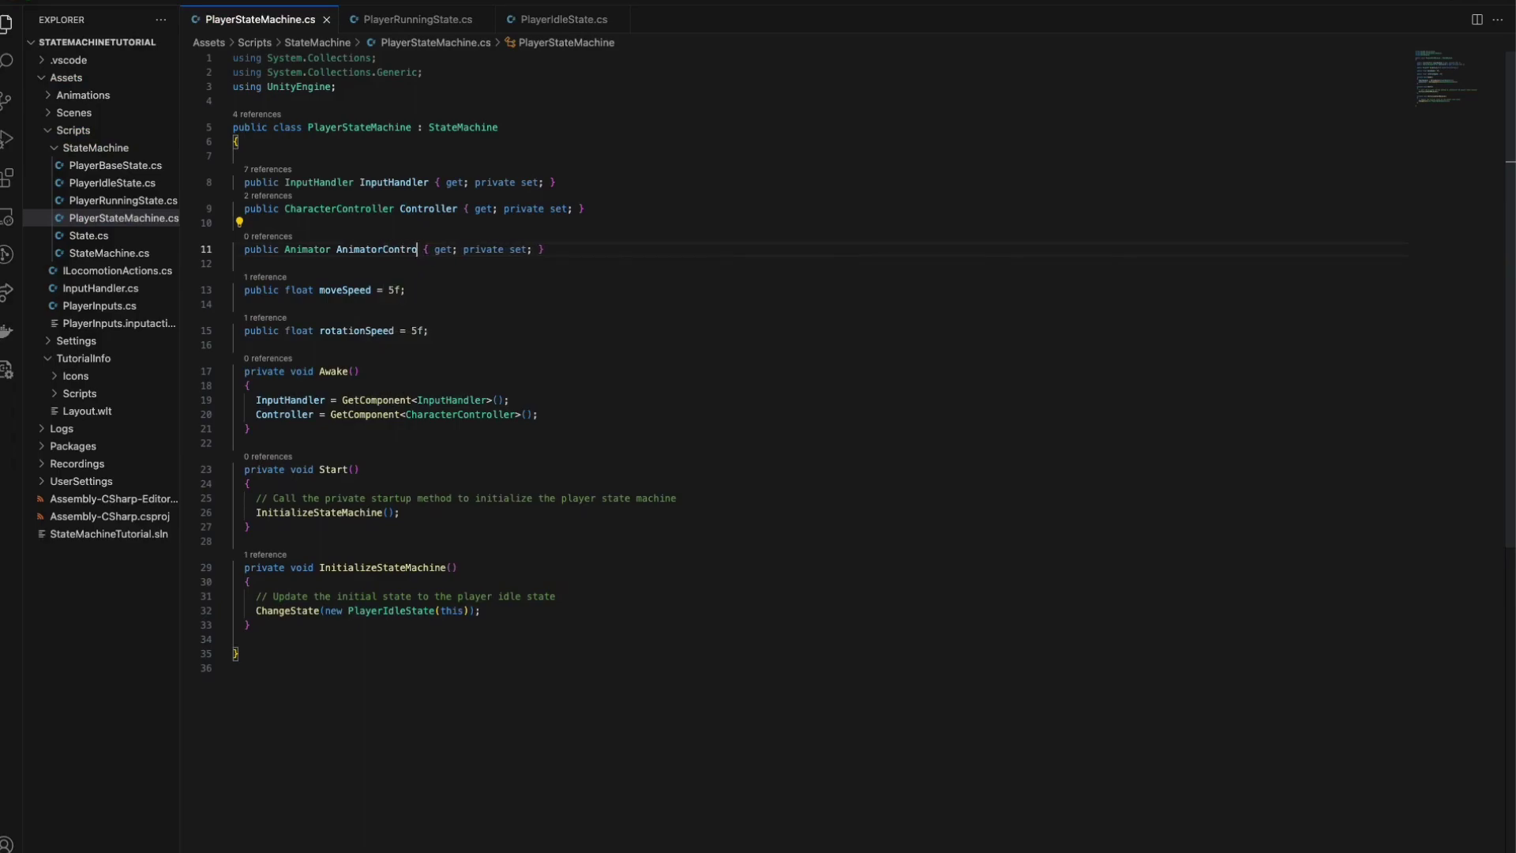
{"action": "type", "text": "ller"}
Assign AnimatorController from GetComponent<Animator>() at the end of the Awake method.
{"action": "double_click", "coordinate": [374, 249]}
{"action": "key", "text": "super+c"}
{"action": "left_click", "coordinate": [571, 418]}
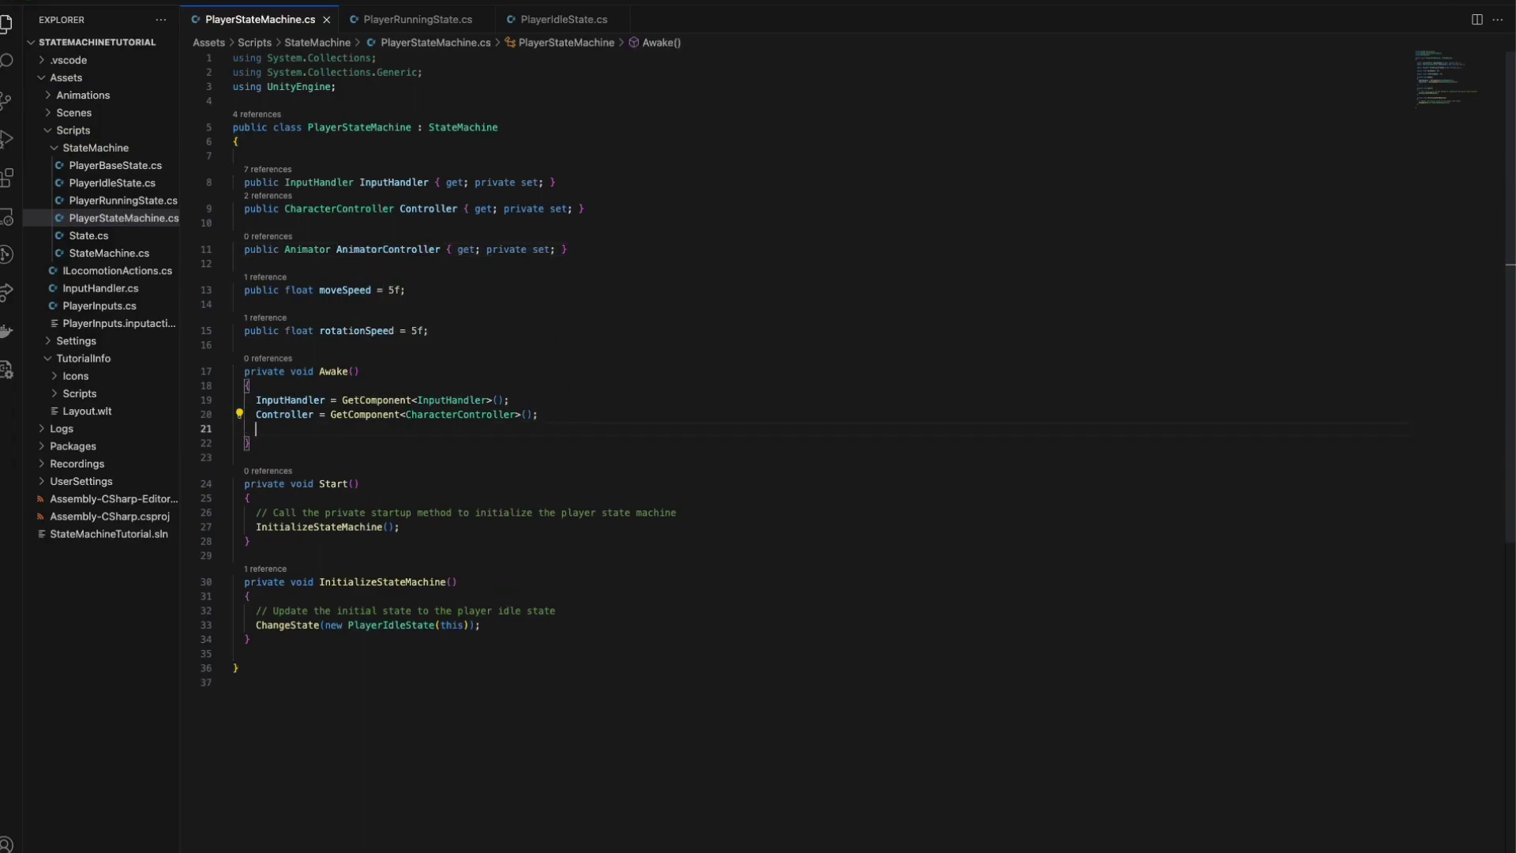
{"action": "key", "text": "Return"}
{"action": "key", "text": "super+v"}
{"action": "type", "text": "= GetComponent"}
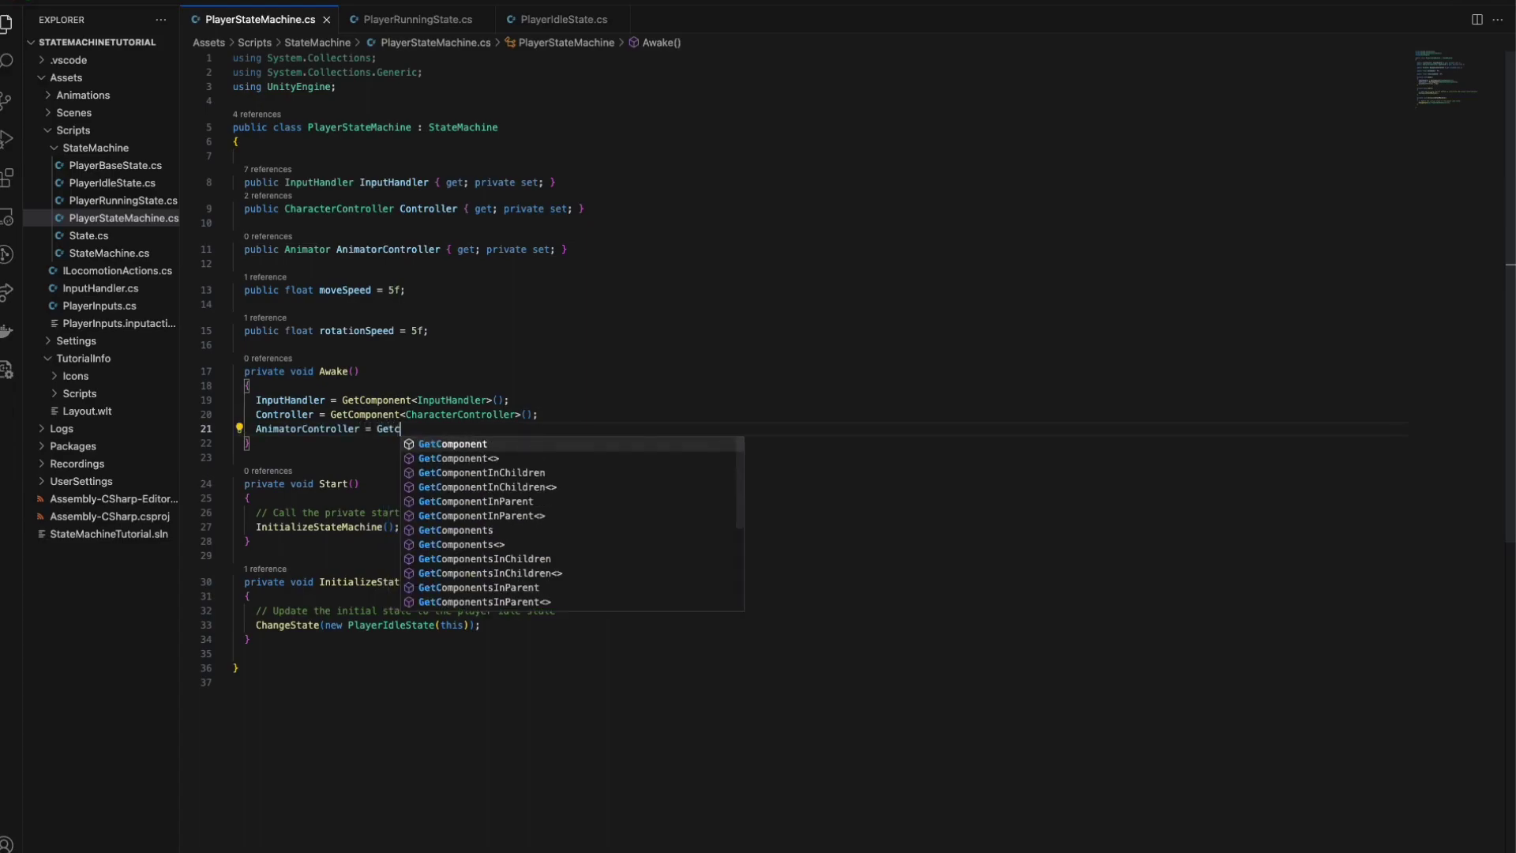
{"action": "type", "text": "<Anima"}
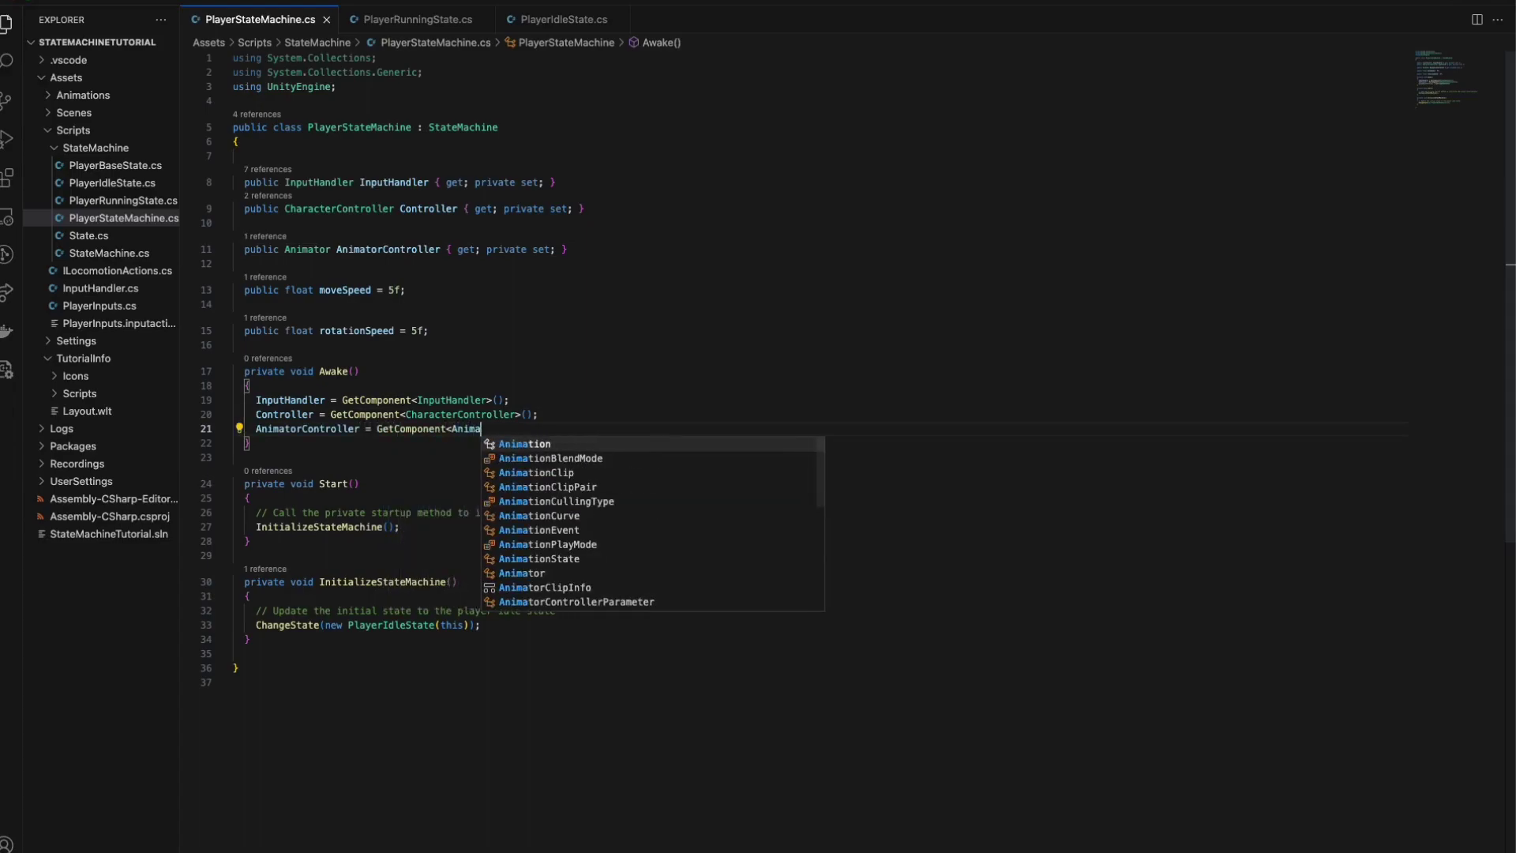
{"action": "type", "text": "tor>();"}
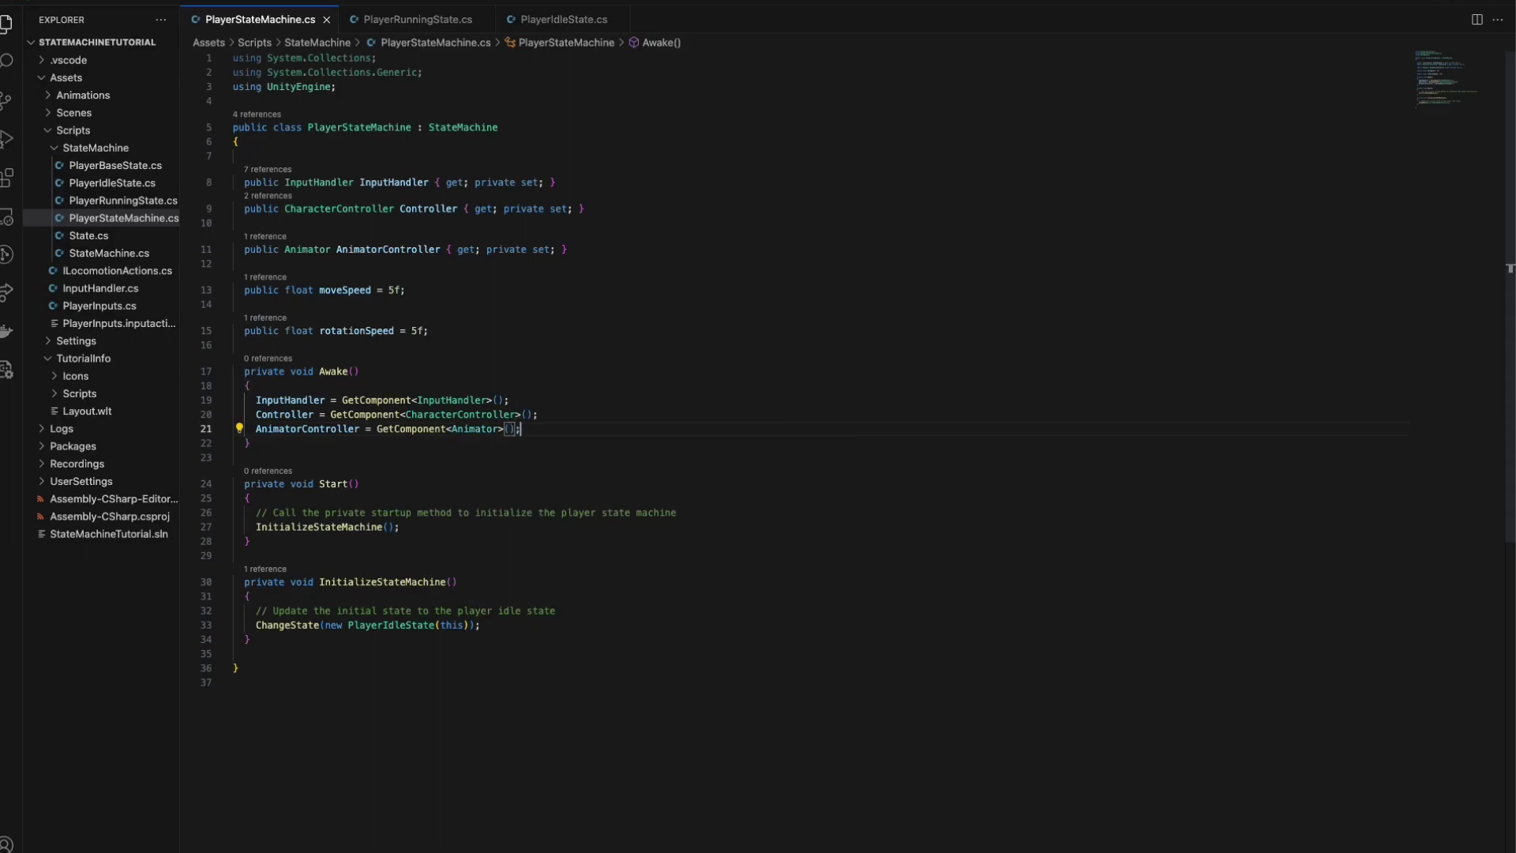
In PlayerIdleState, start UpdateLogic with playerStateMachine.AnimatorController.SetFloat("Speed", 0.0f);.
{"action": "left_click", "coordinate": [563, 19]}
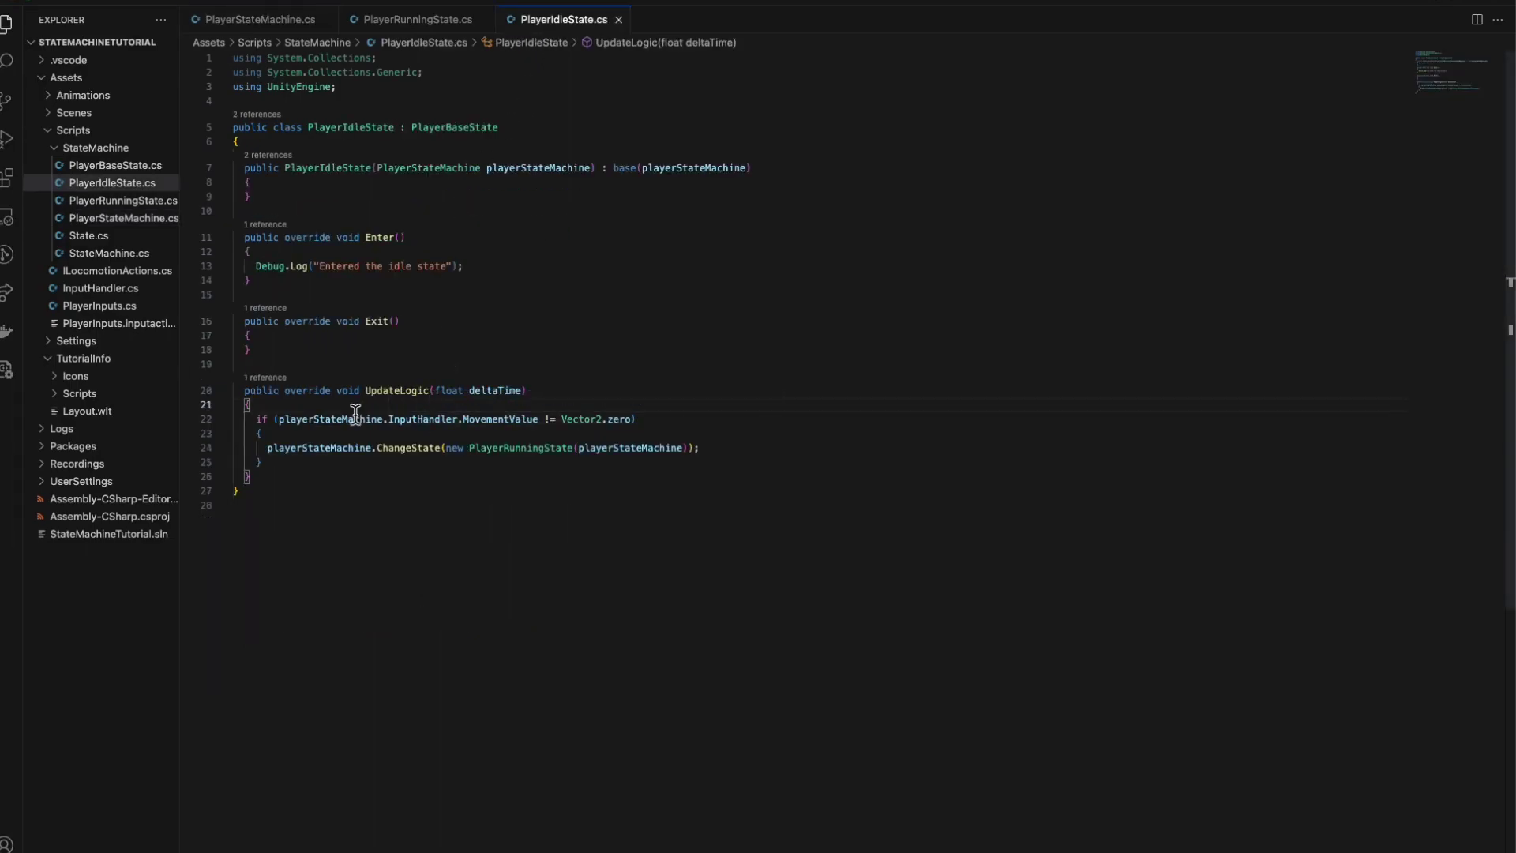
{"action": "key", "text": "Return"}
{"action": "type", "text": "playerStateMachine"}
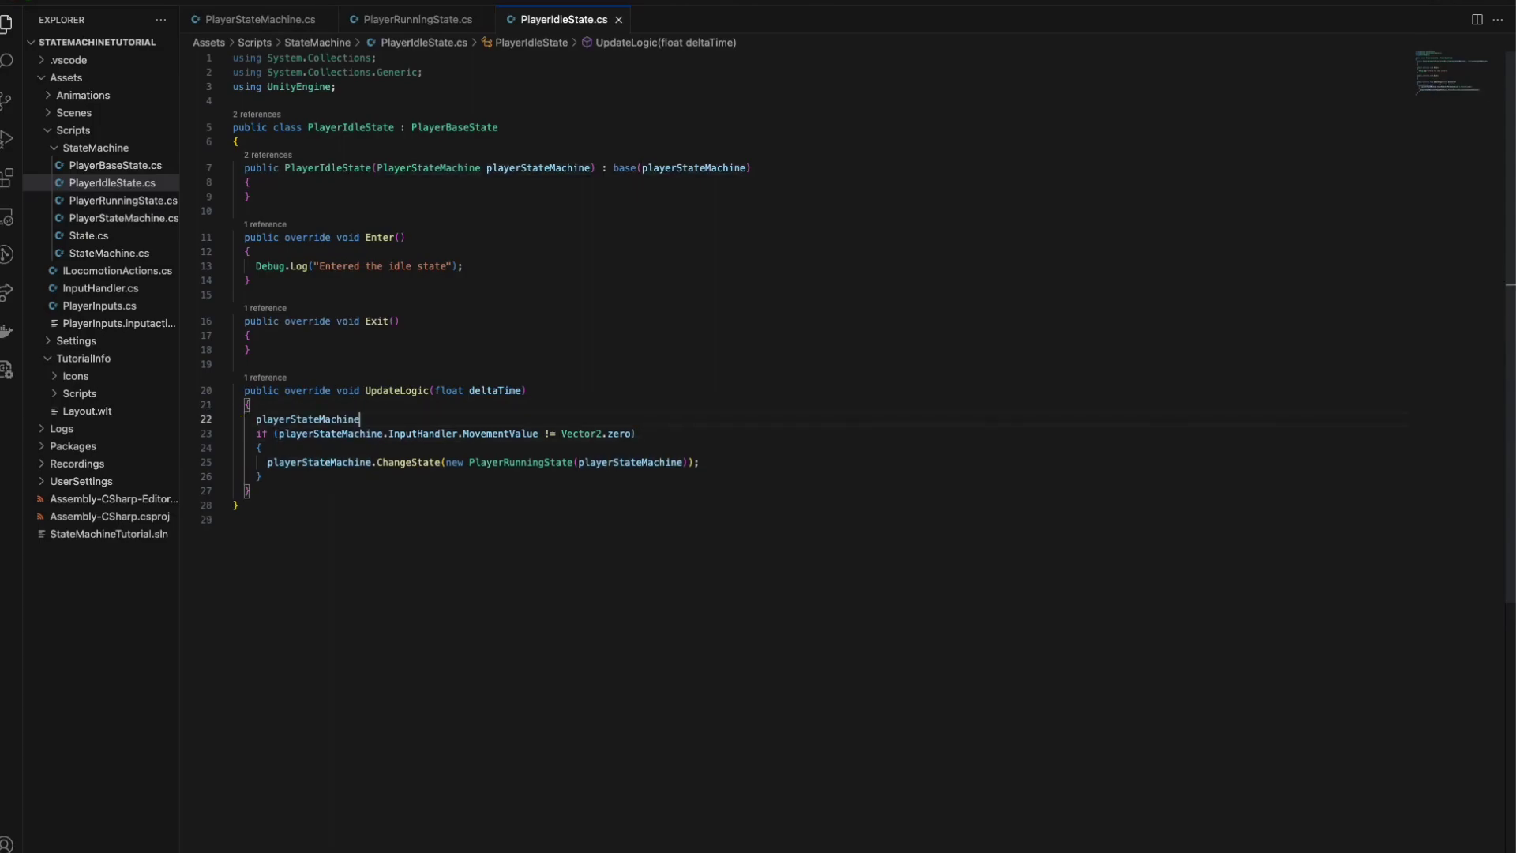
{"action": "type", "text": ".AnimatorController.S"}
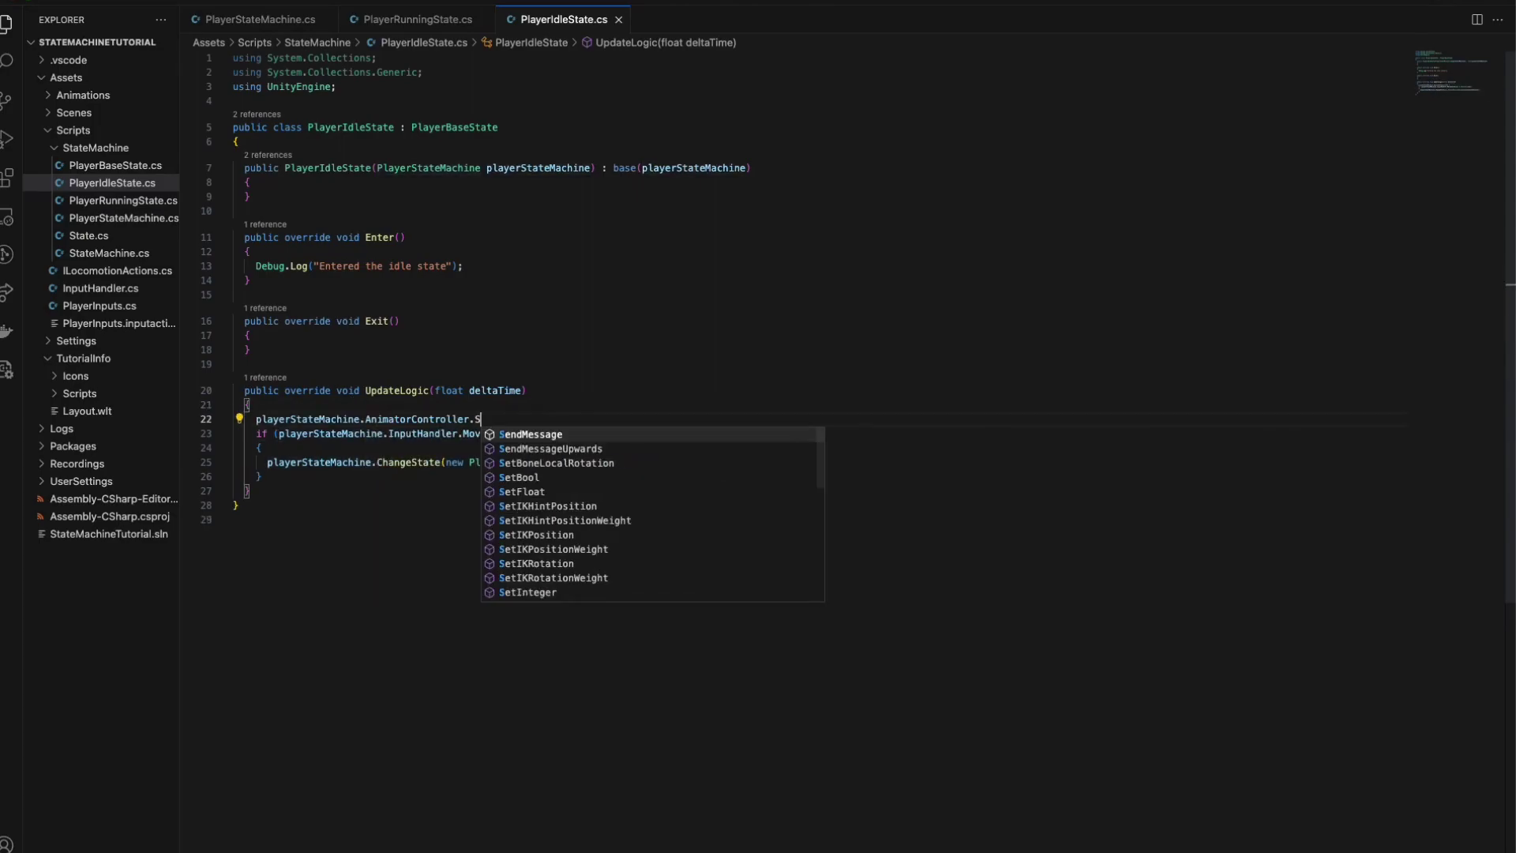
{"action": "type", "text": "etFloat(\"Speed\""}
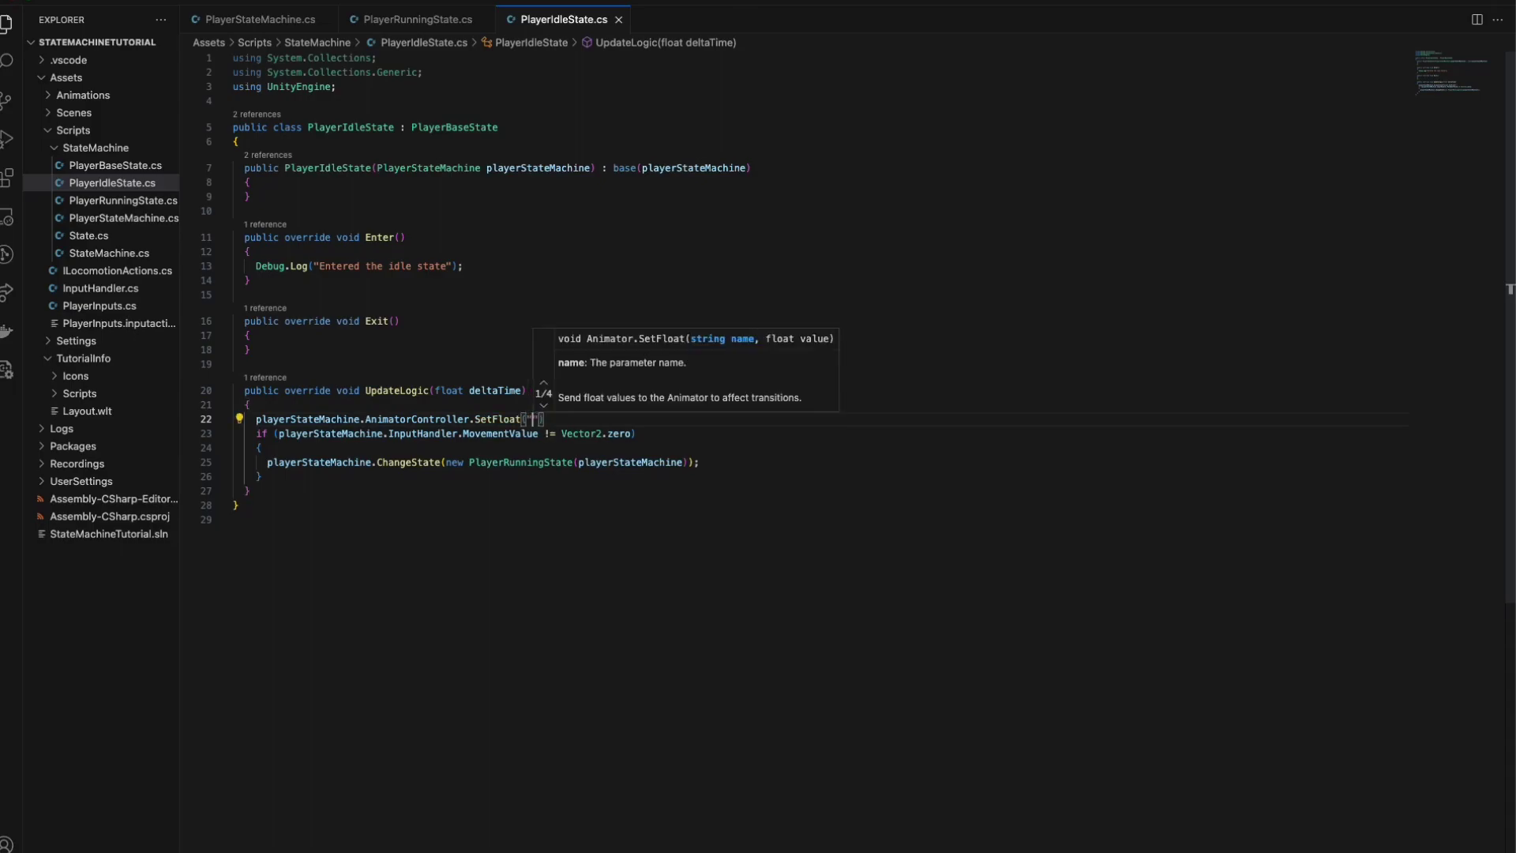
{"action": "type", "text": ", 0.0f"}
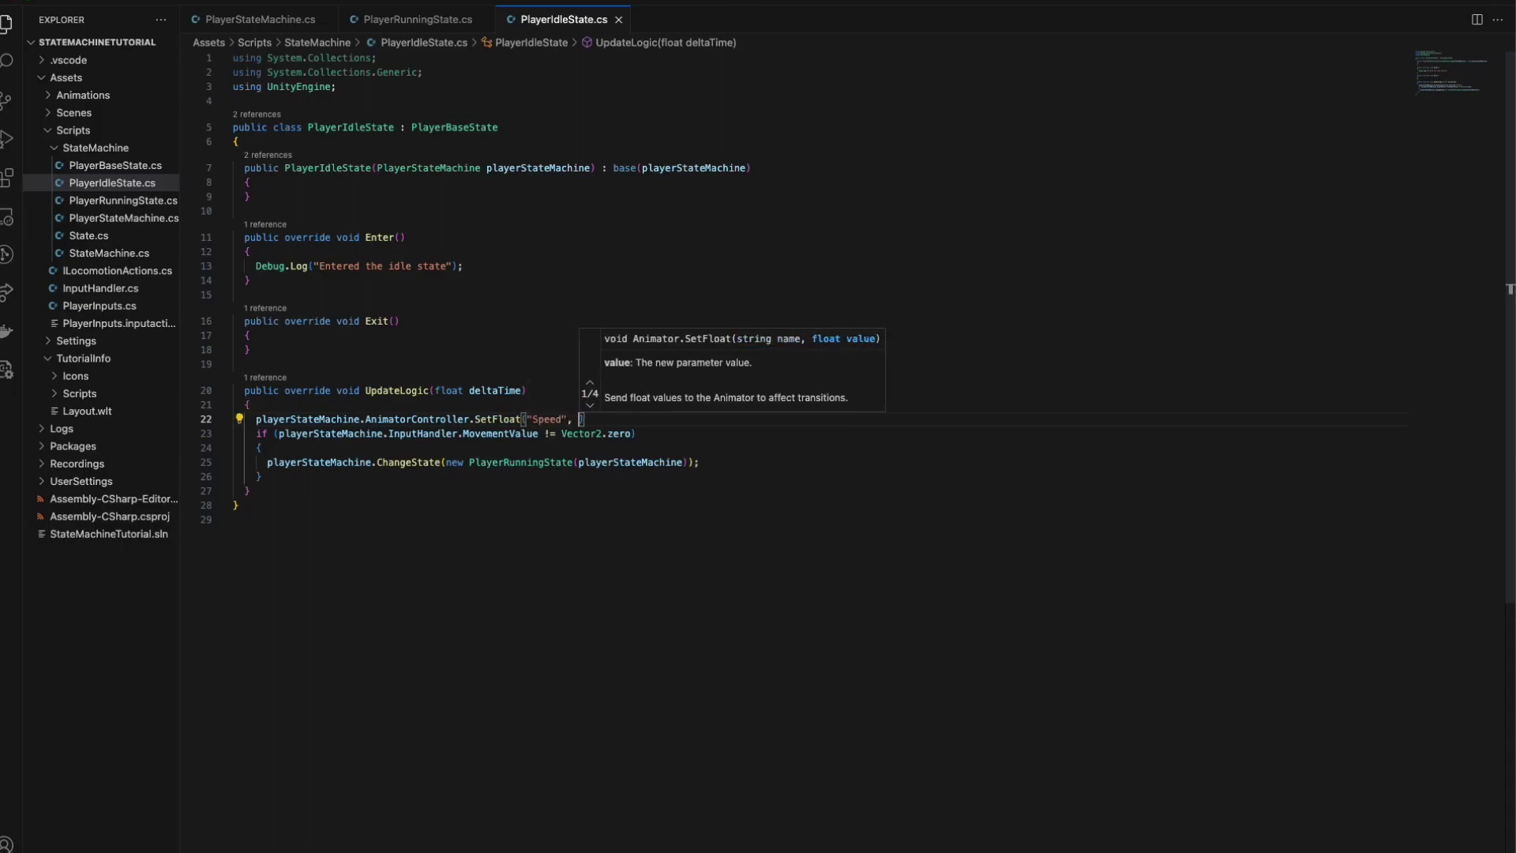
{"action": "key", "text": "Escape"}
{"action": "type", "text": ");"}
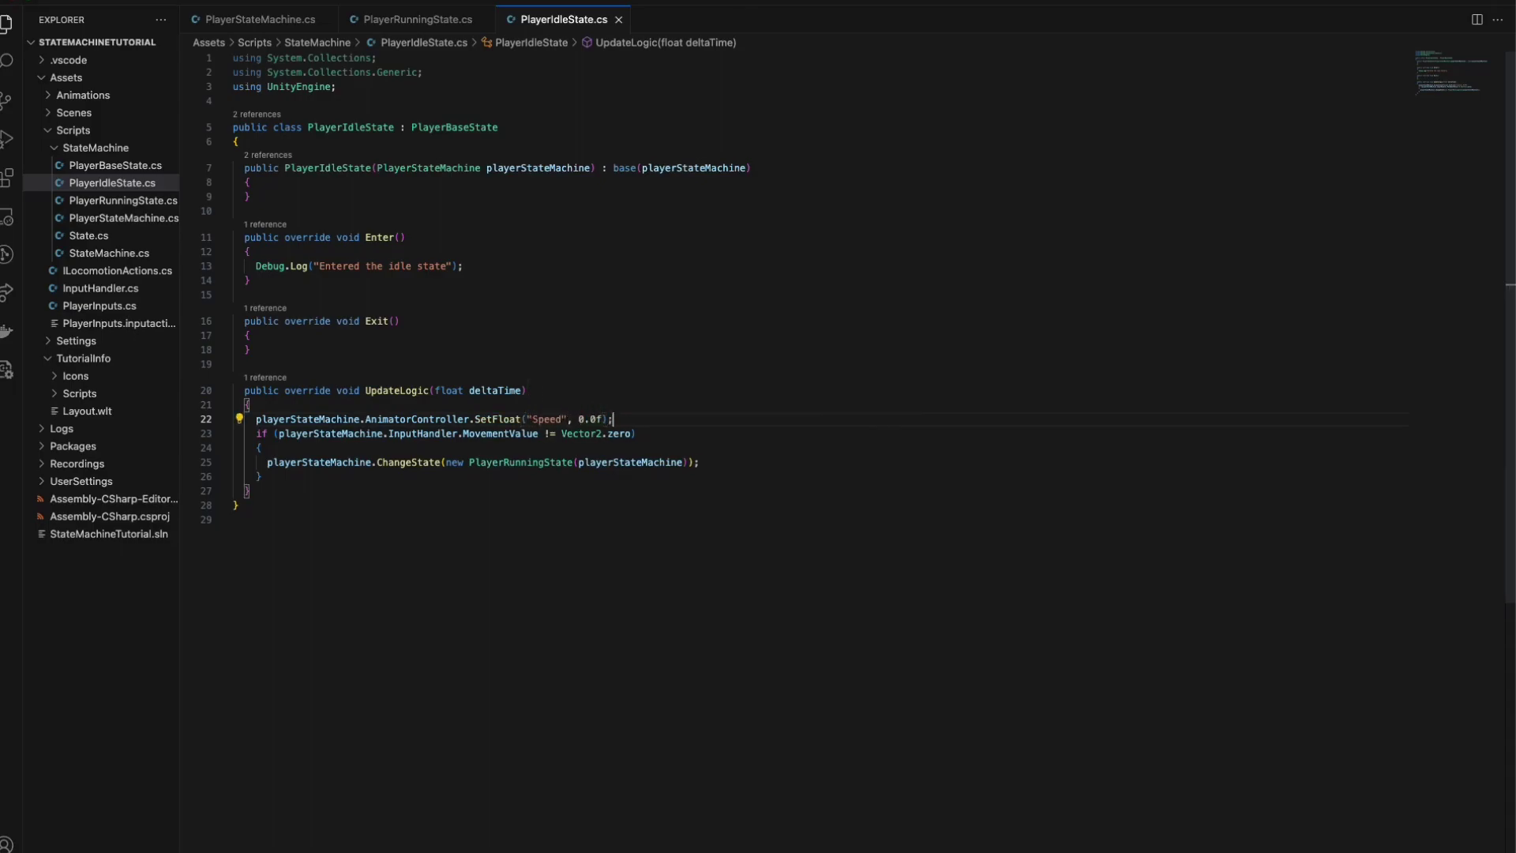
Copy the SetFloat line to the end of UpdateLogic in PlayerRunningState and set its Speed value to 1.
{"action": "triple_click", "coordinate": [301, 419]}
{"action": "key", "text": "ctrl+c"}
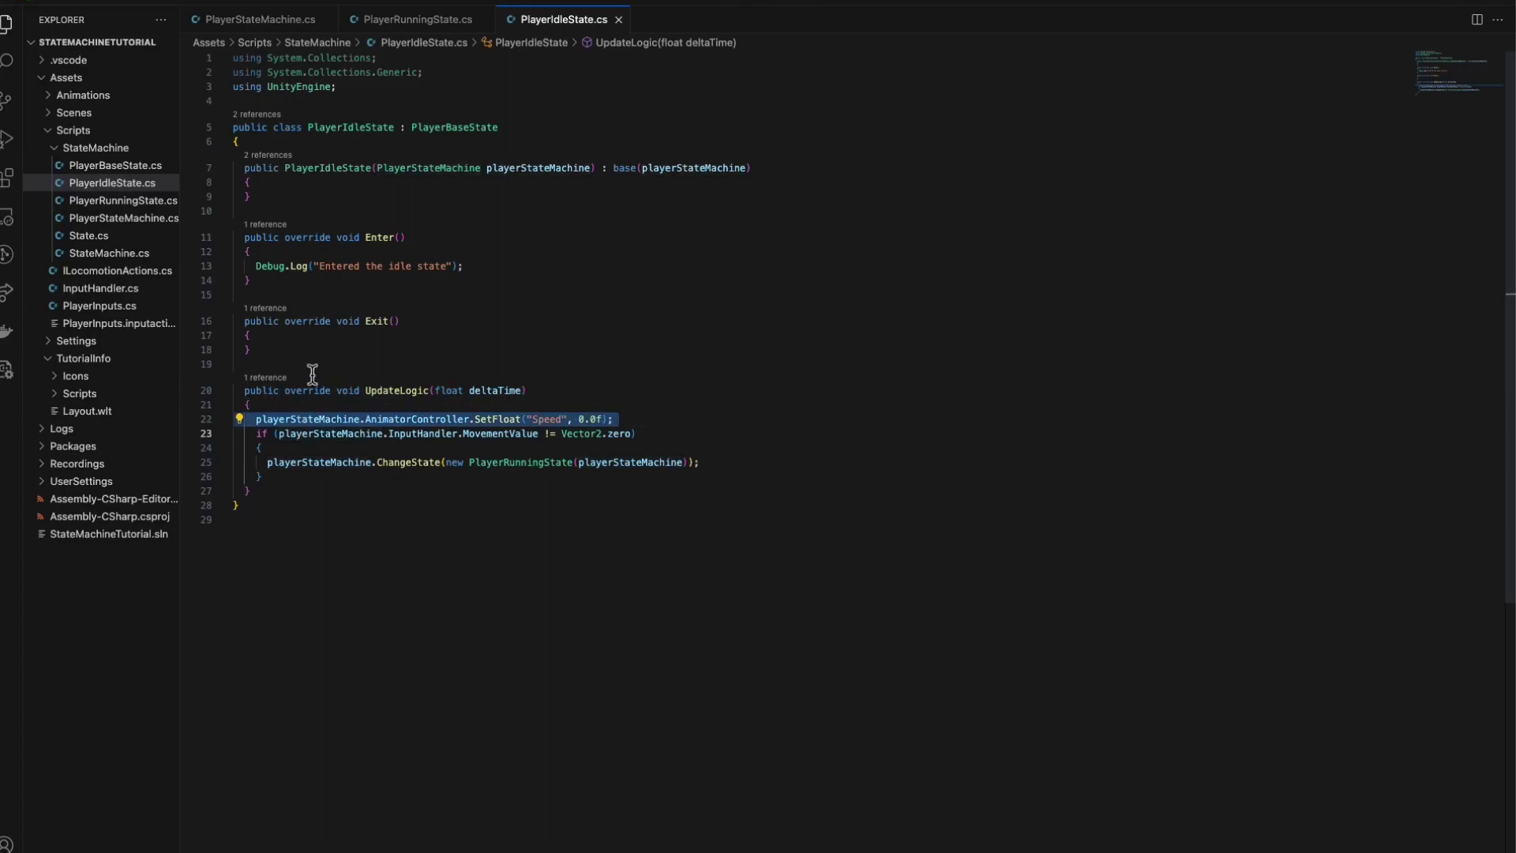
{"action": "left_click", "coordinate": [424, 18]}
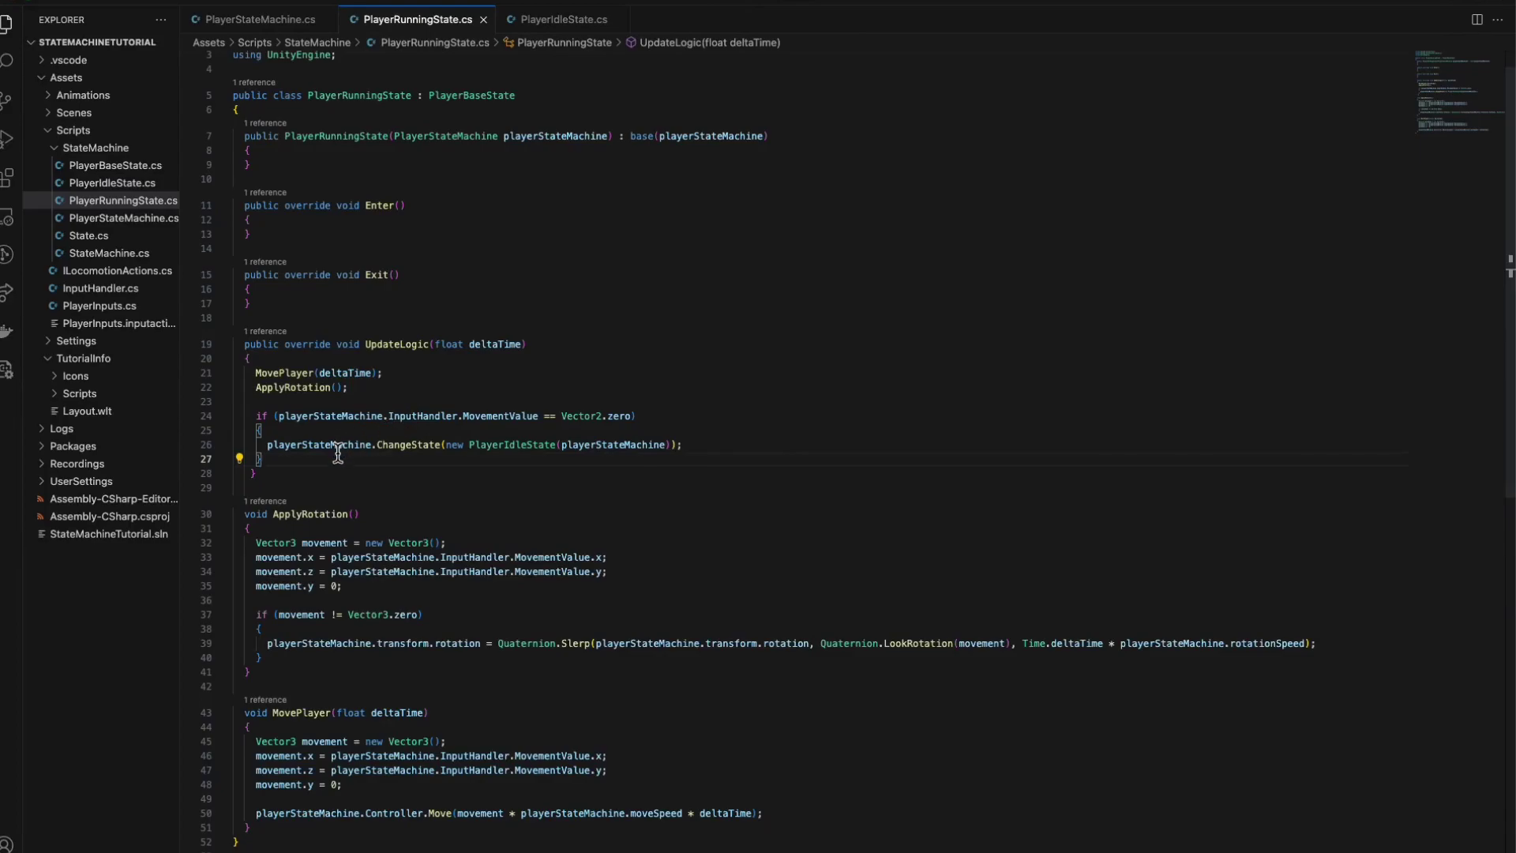
{"action": "key", "text": "Return"}
{"action": "key", "text": "ctrl+v"}
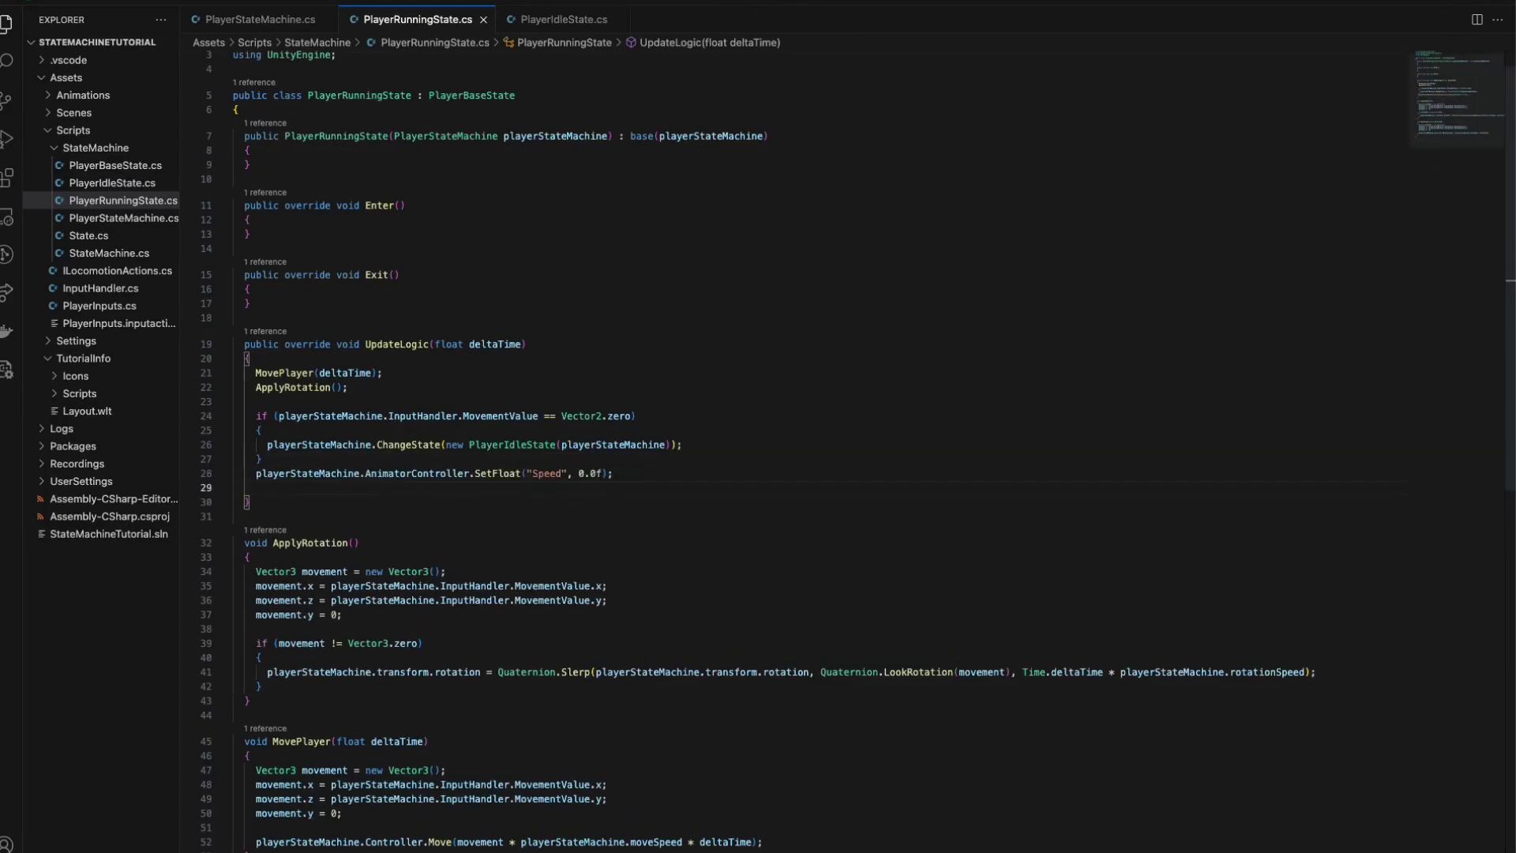
{"action": "key", "text": "BackSpace"}
{"action": "left_click", "coordinate": [585, 473]}
{"action": "key", "text": "BackSpace"}
{"action": "type", "text": "1"}
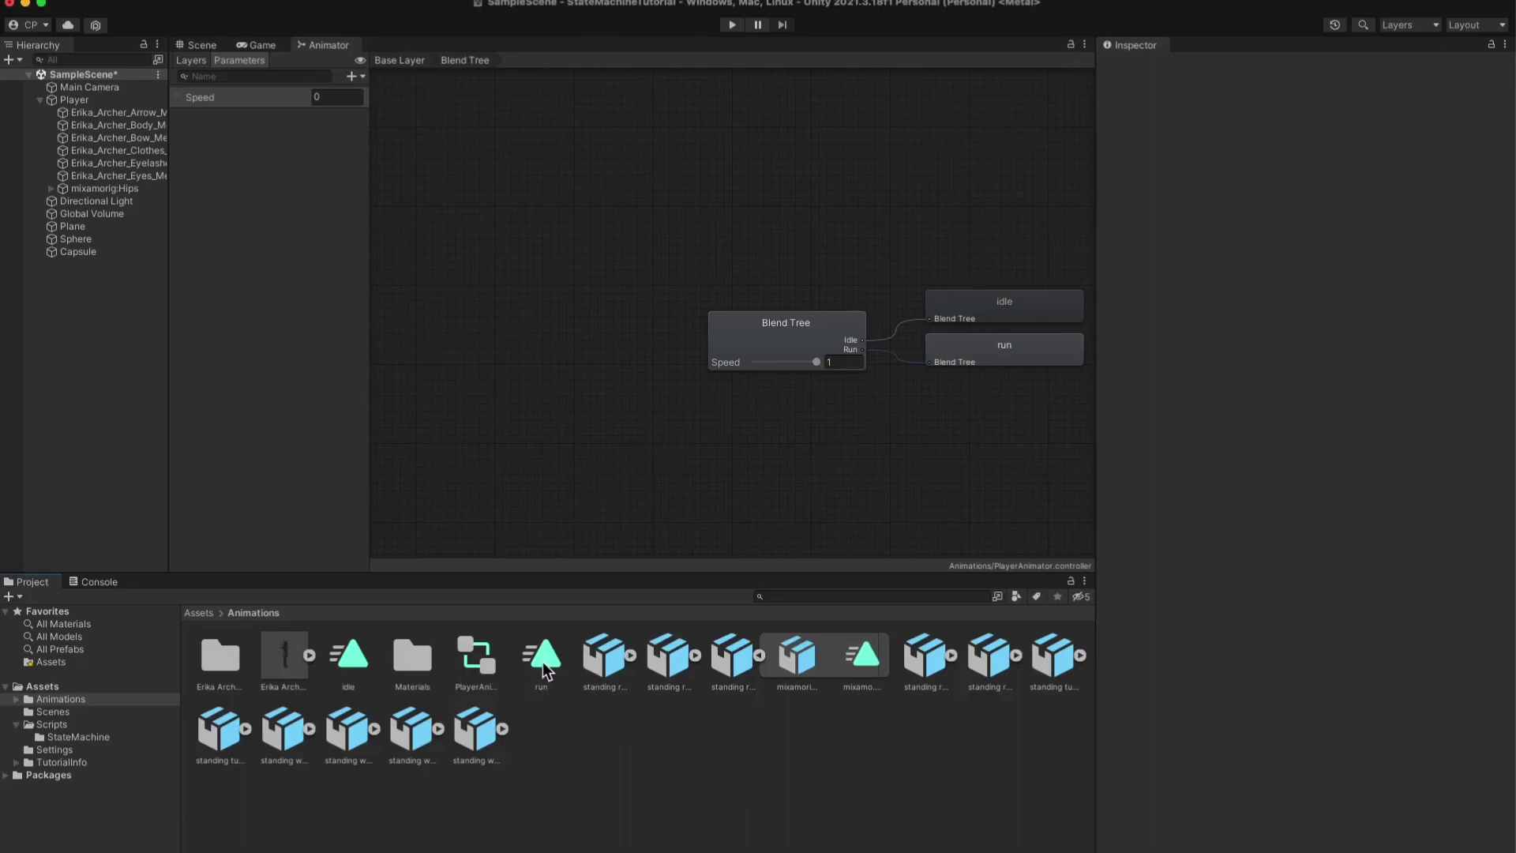
In Unity, open the run clip for editing and delete all Position.z keyframes of mixamorig:Hips, then close the animation editor.
{"action": "left_click", "coordinate": [54, 699]}
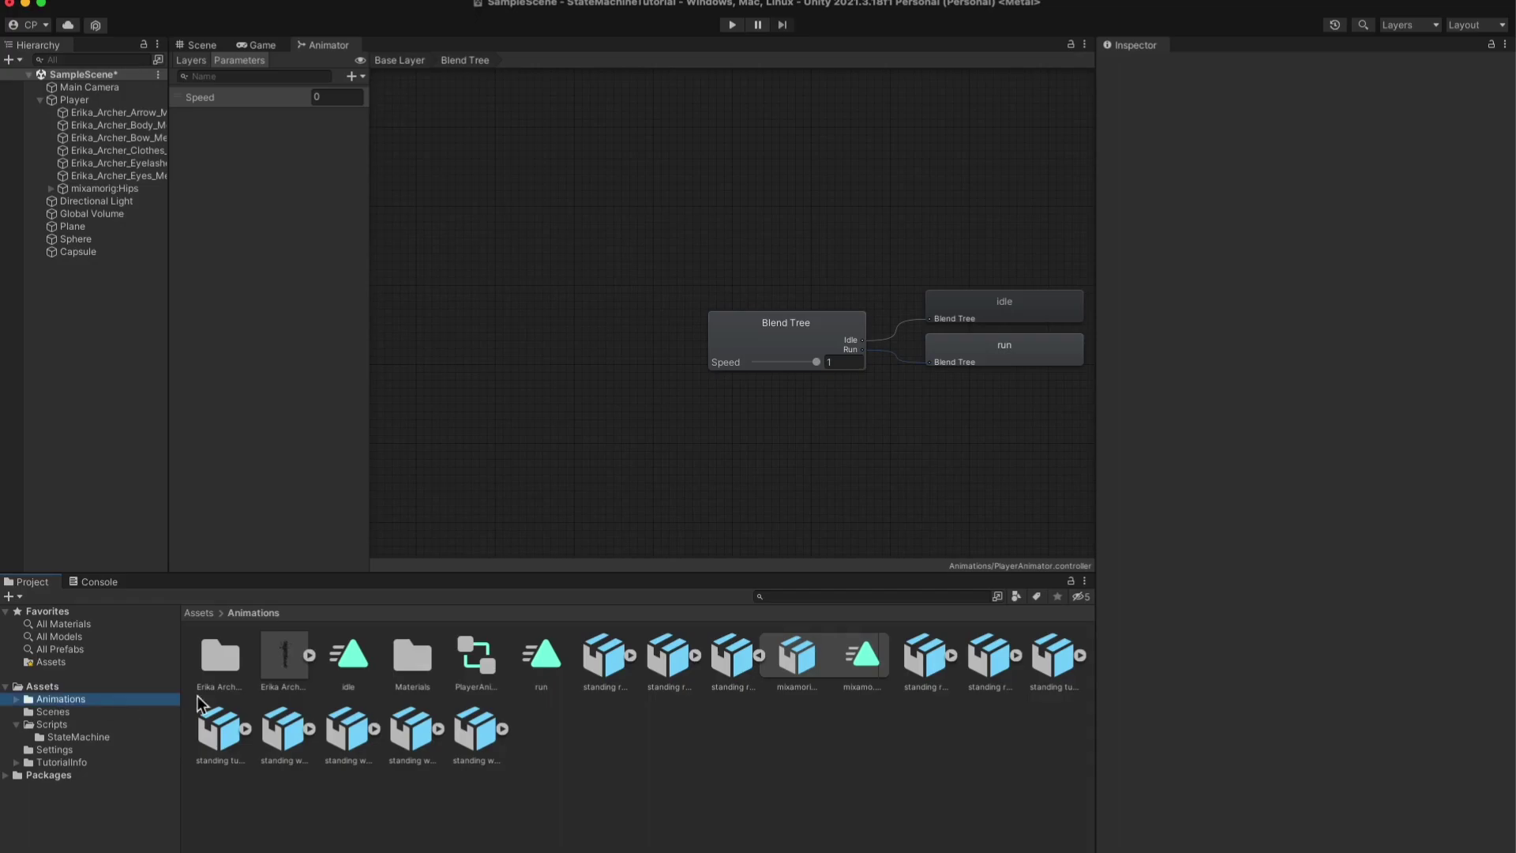
{"action": "double_click", "coordinate": [544, 660]}
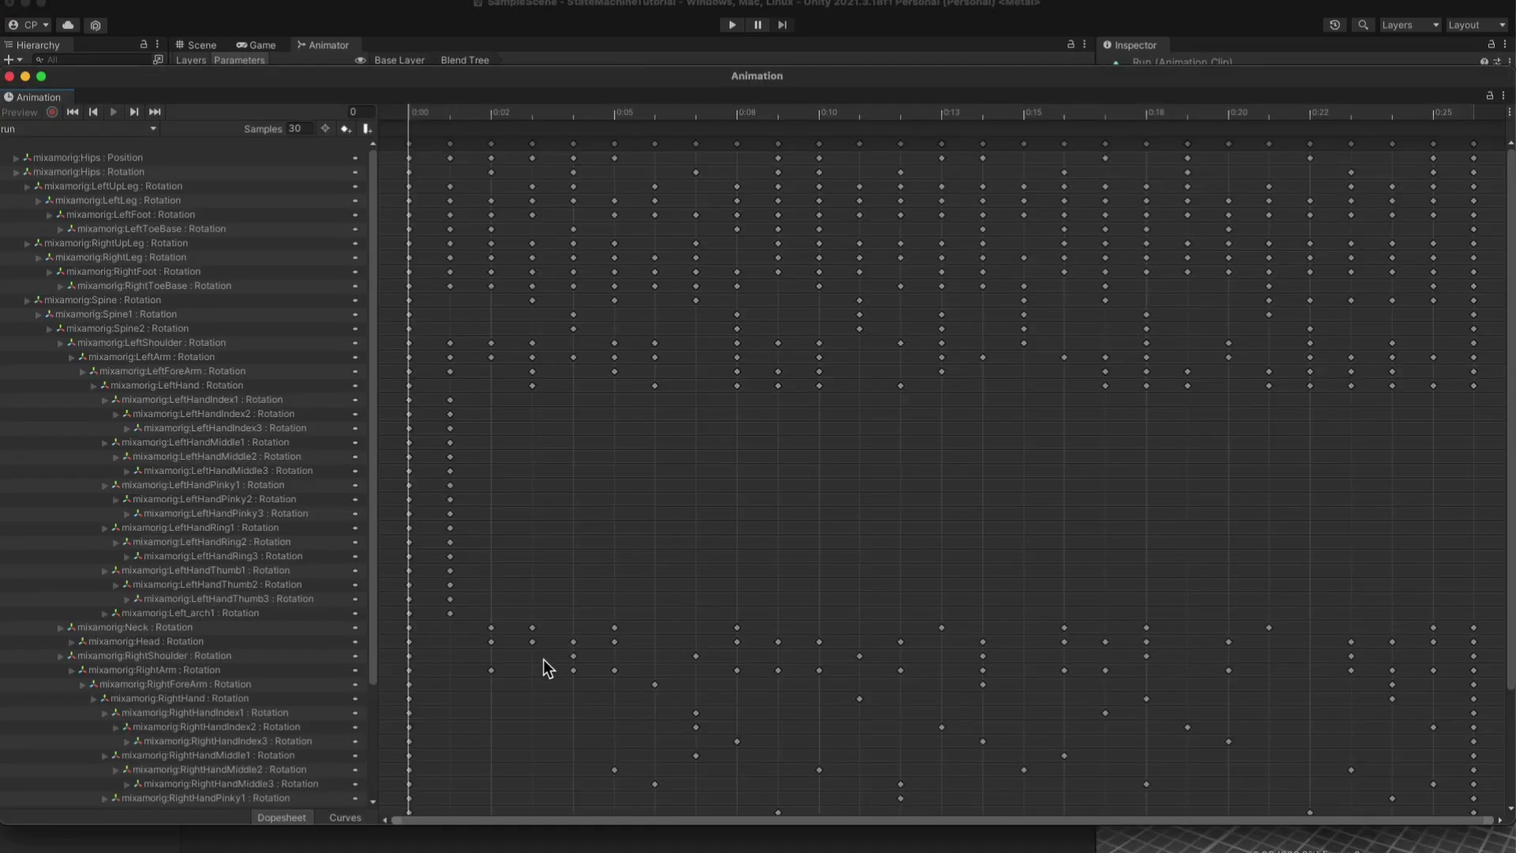
{"action": "left_click", "coordinate": [15, 158]}
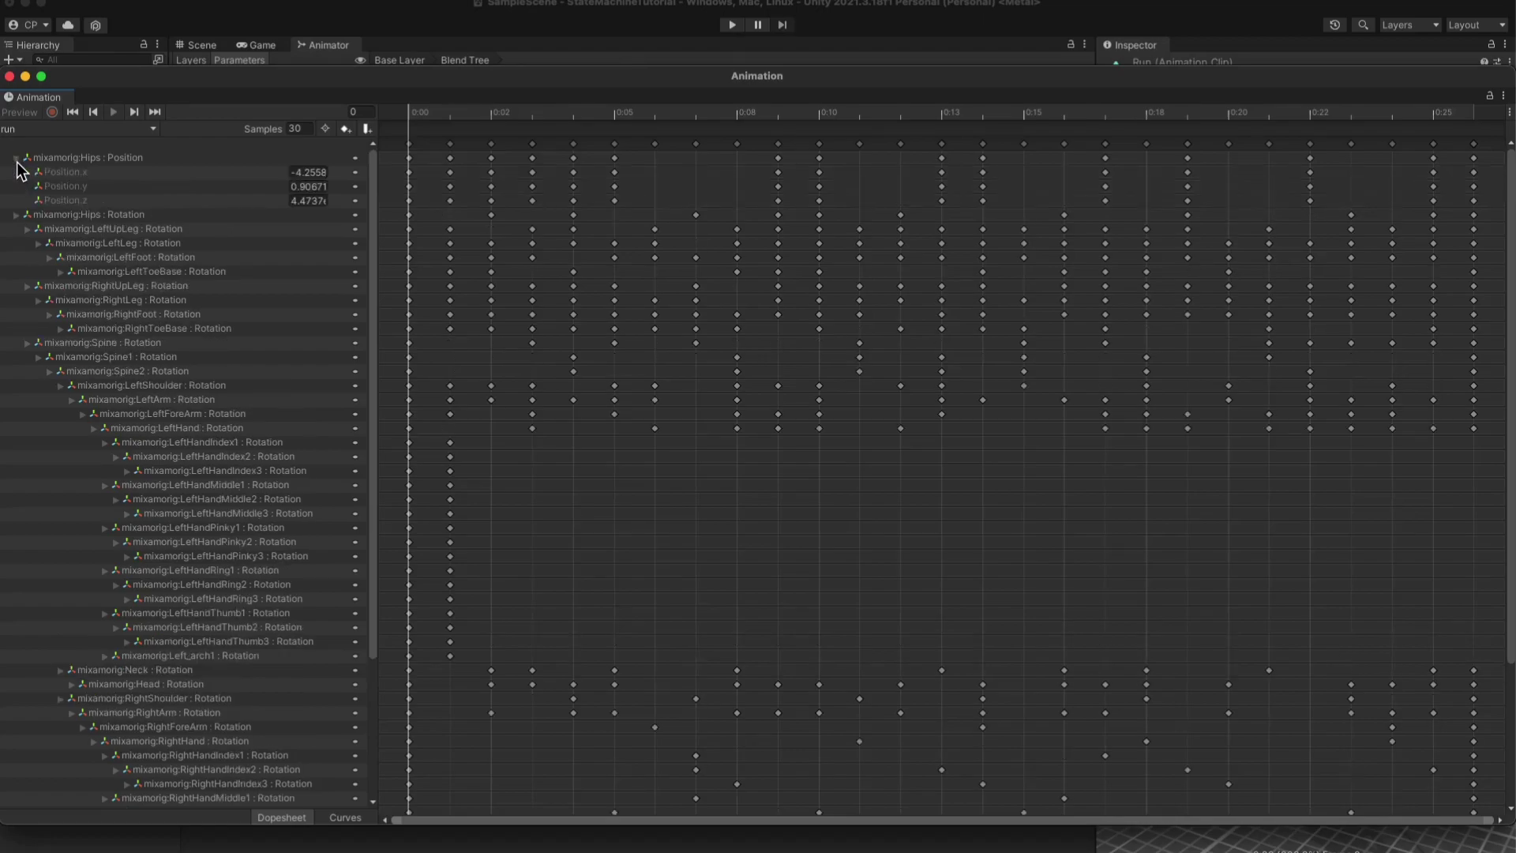
{"action": "left_click", "coordinate": [83, 198]}
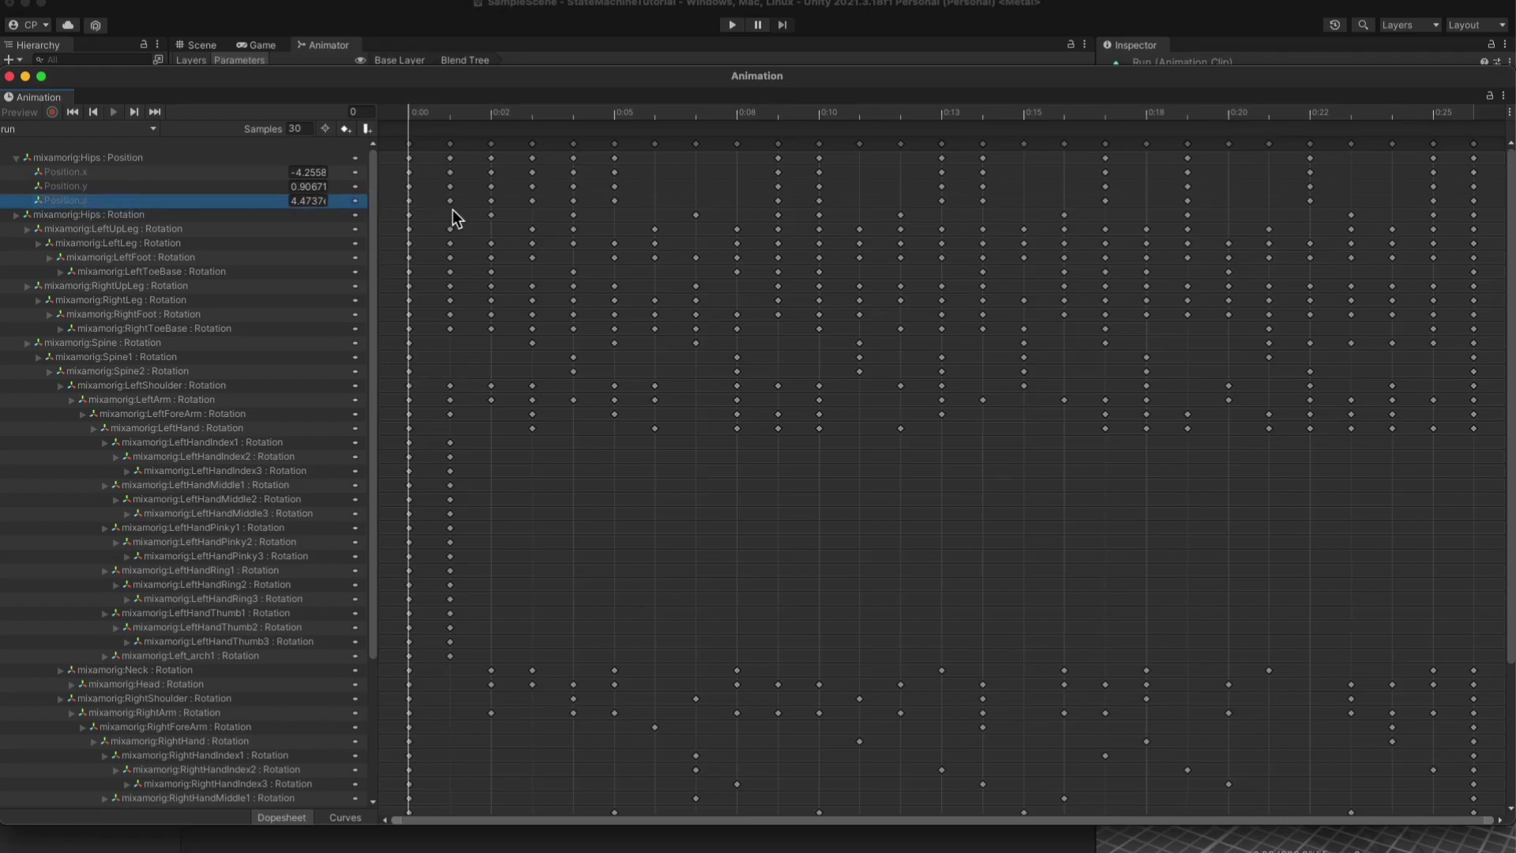
{"action": "left_click_drag", "start_coordinate": [408, 211], "coordinate": [1498, 212]}
{"action": "key", "text": "f"}
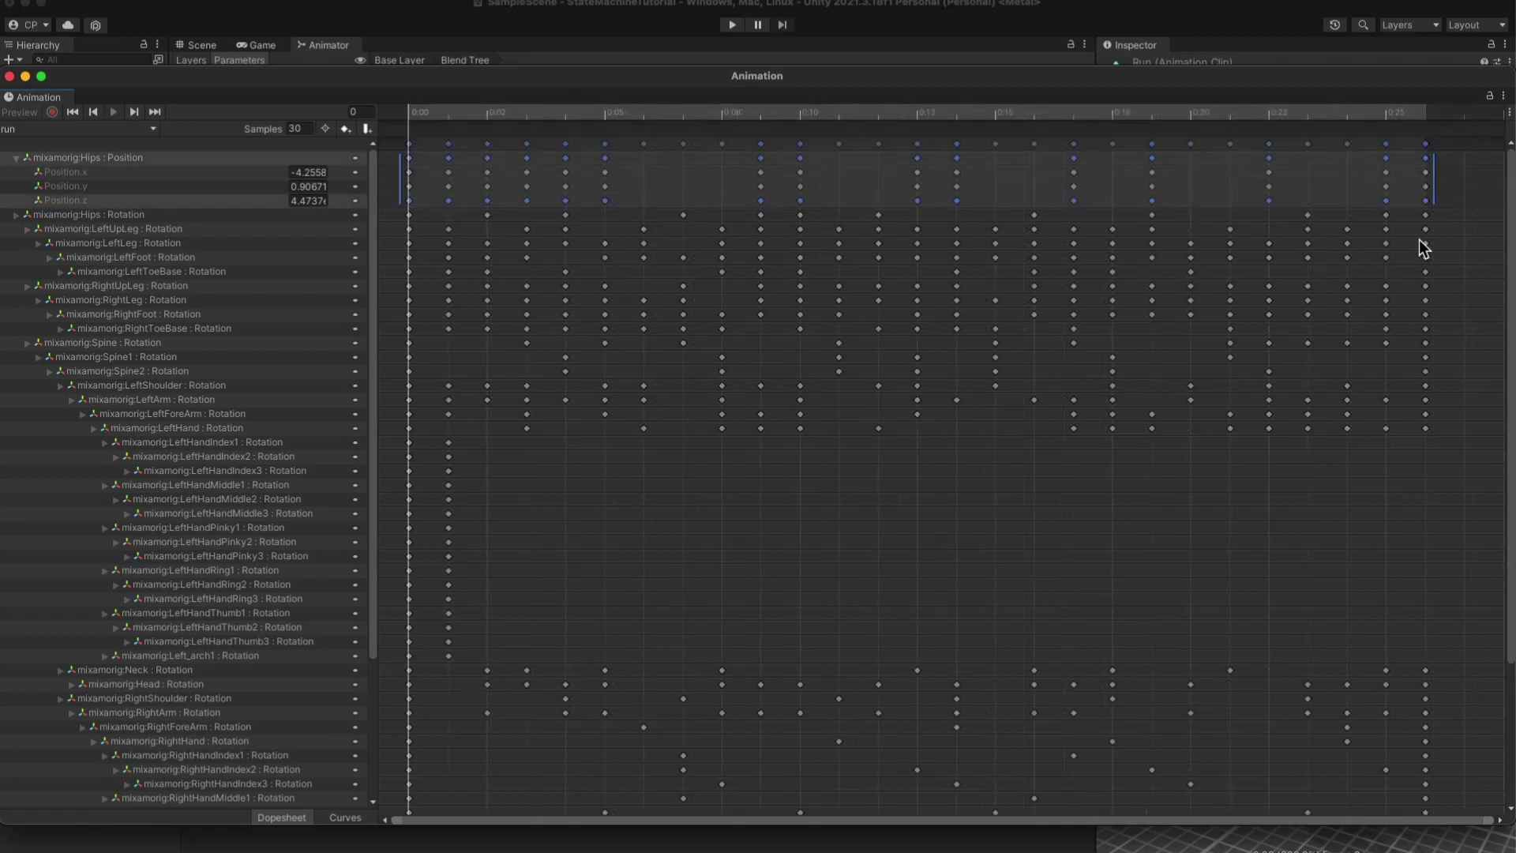
{"action": "key", "text": "Delete"}
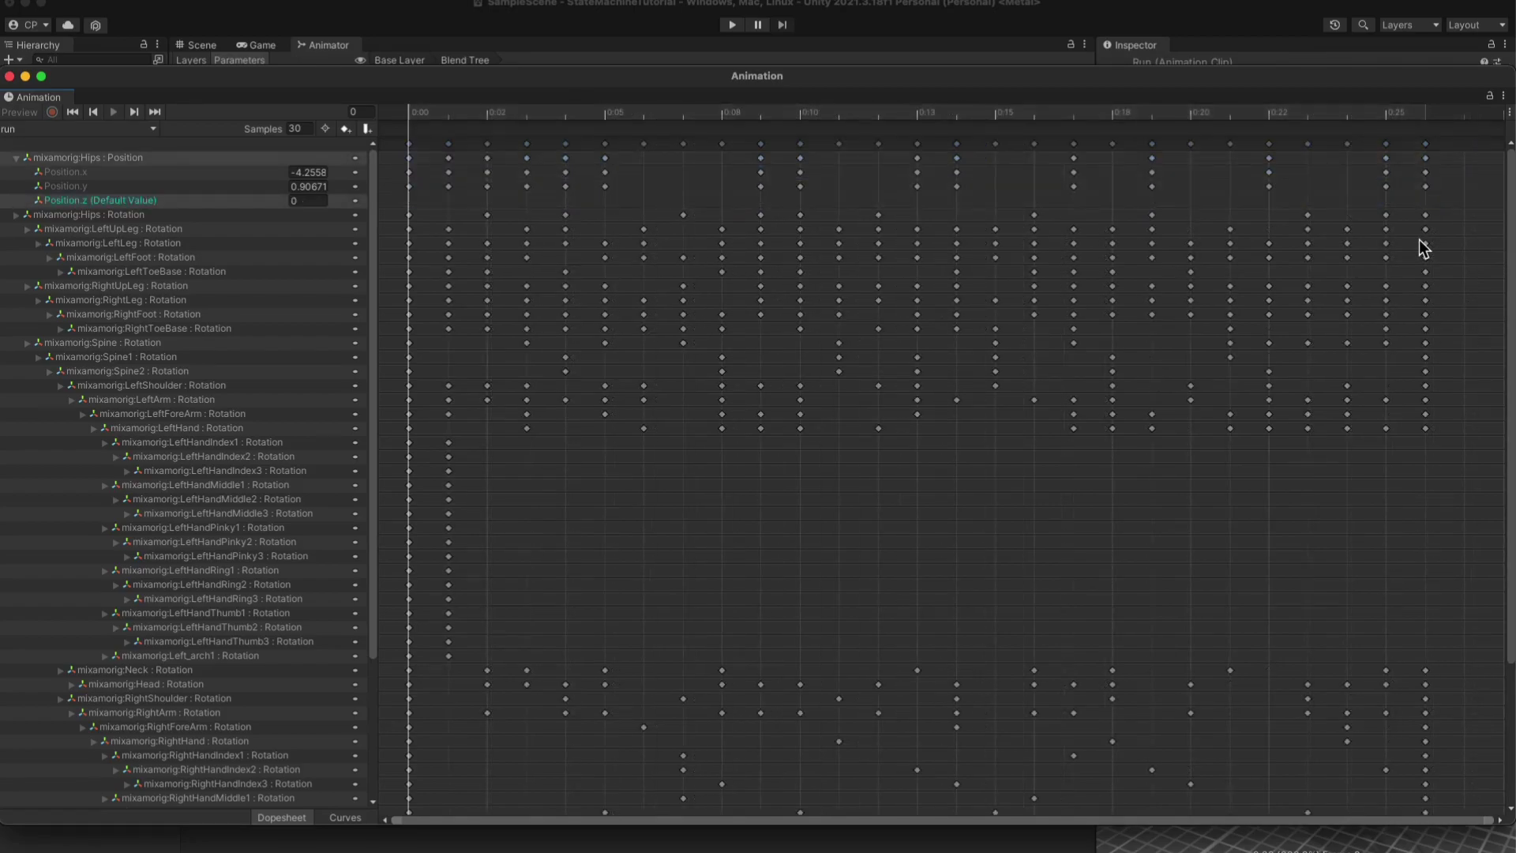
{"action": "left_click", "coordinate": [440, 148]}
{"action": "left_click", "coordinate": [10, 76]}
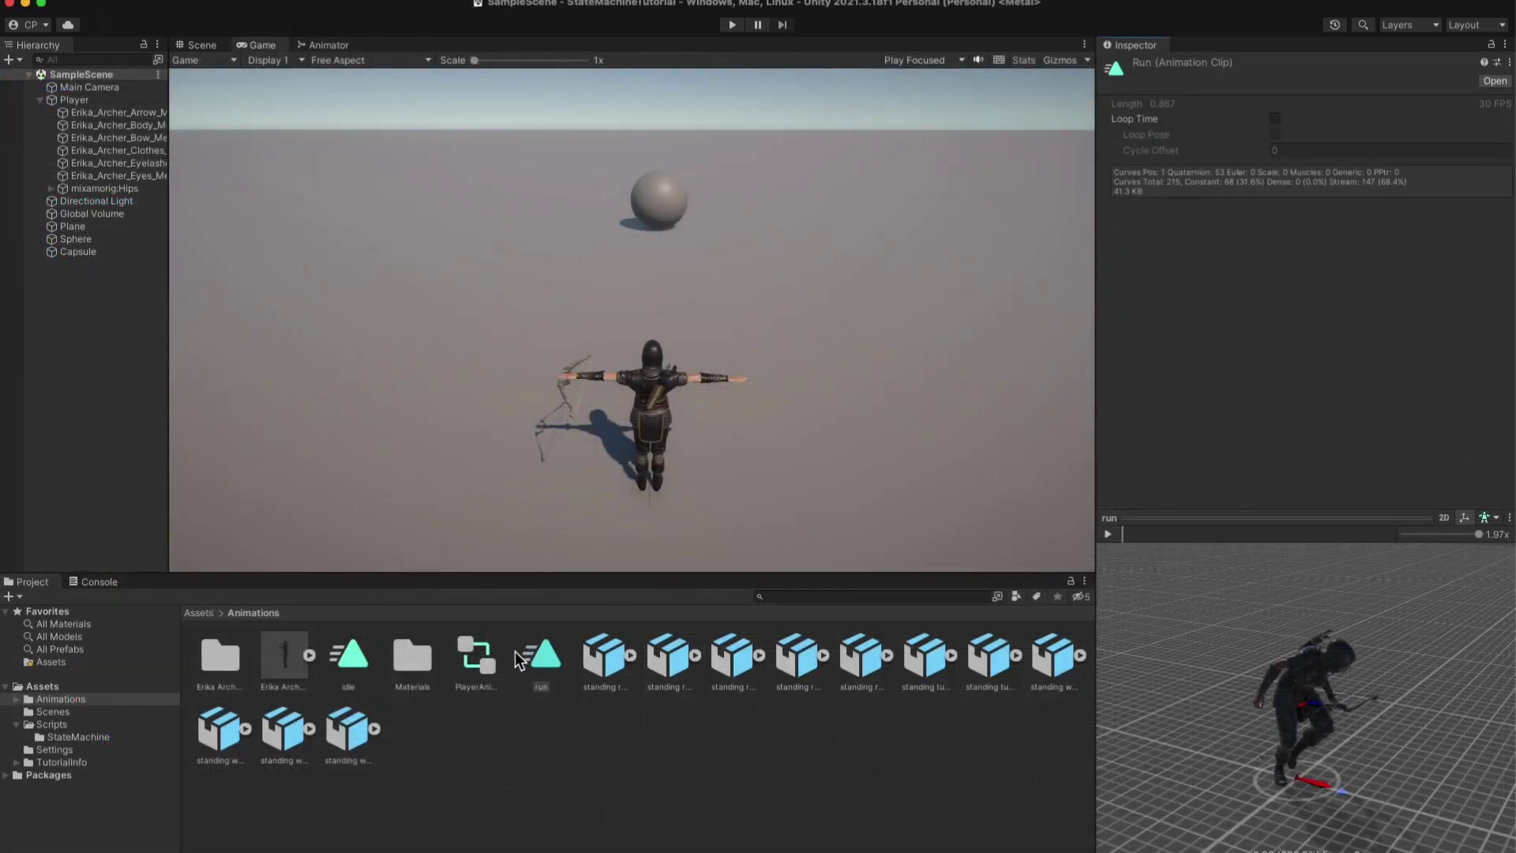
Enable Loop Time on the run and idle animation clips, previewing the run clip.
{"action": "left_click", "coordinate": [542, 655]}
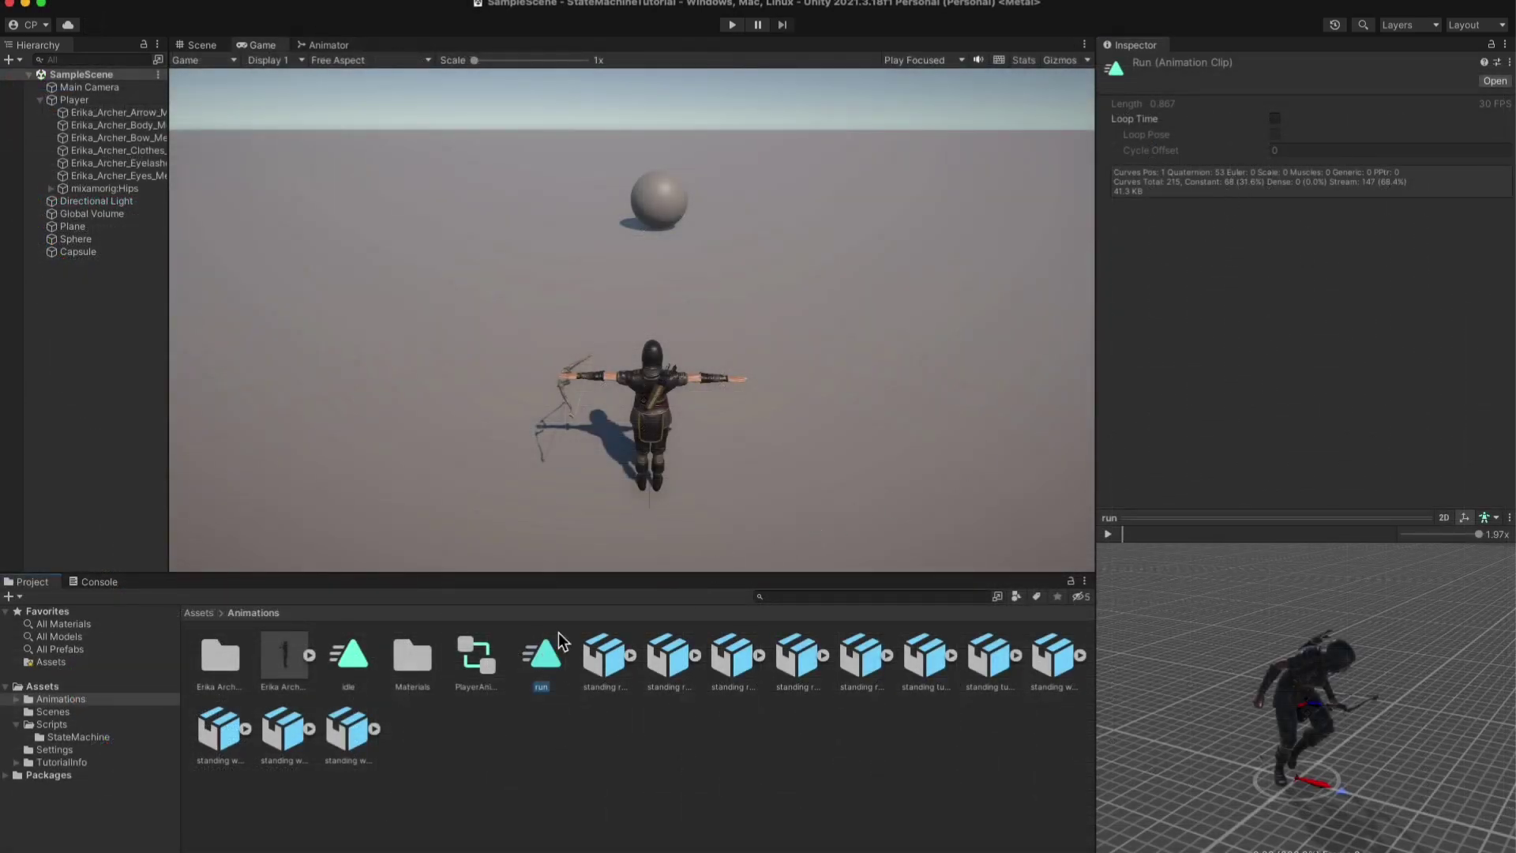
{"action": "left_click", "coordinate": [1274, 117]}
{"action": "left_click", "coordinate": [1107, 533]}
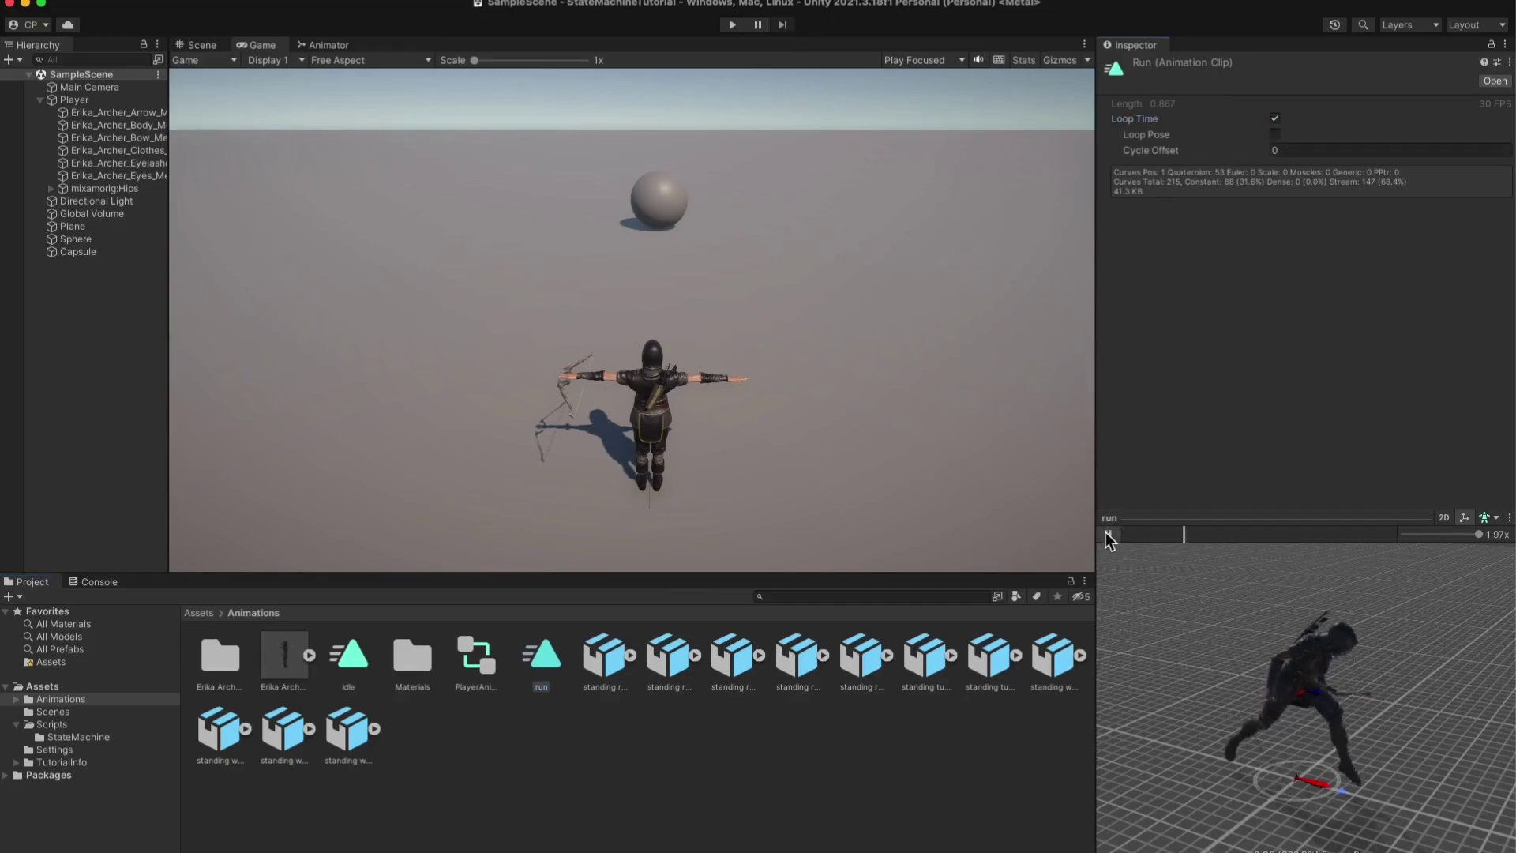
{"action": "left_click", "coordinate": [359, 661]}
{"action": "left_click", "coordinate": [1275, 117]}
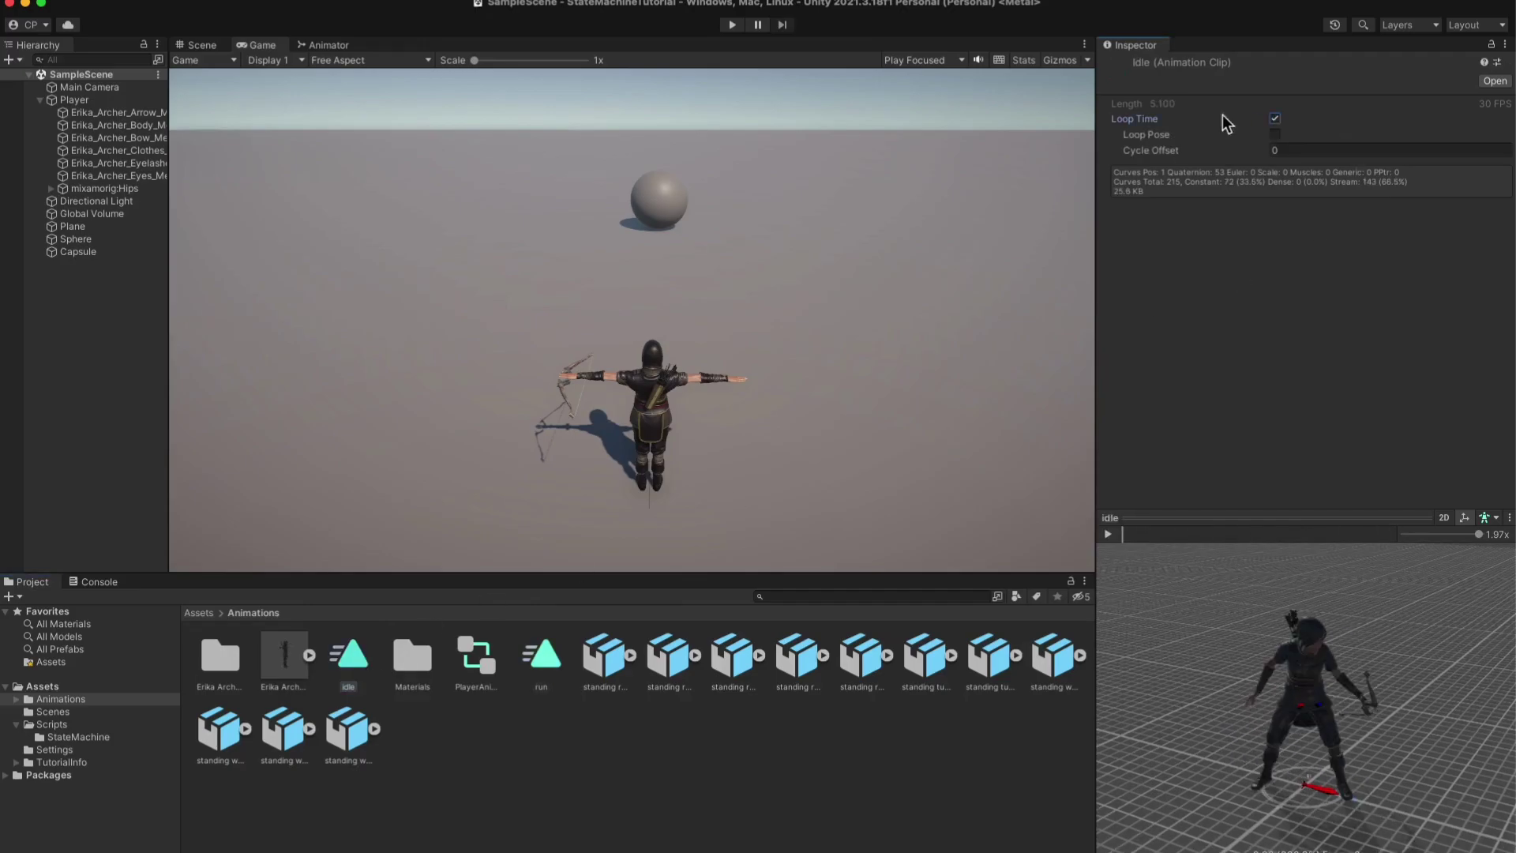
Play-test the scene by running the archer around in all directions and stopping to check the idle and run animations.
{"action": "left_click", "coordinate": [732, 25]}
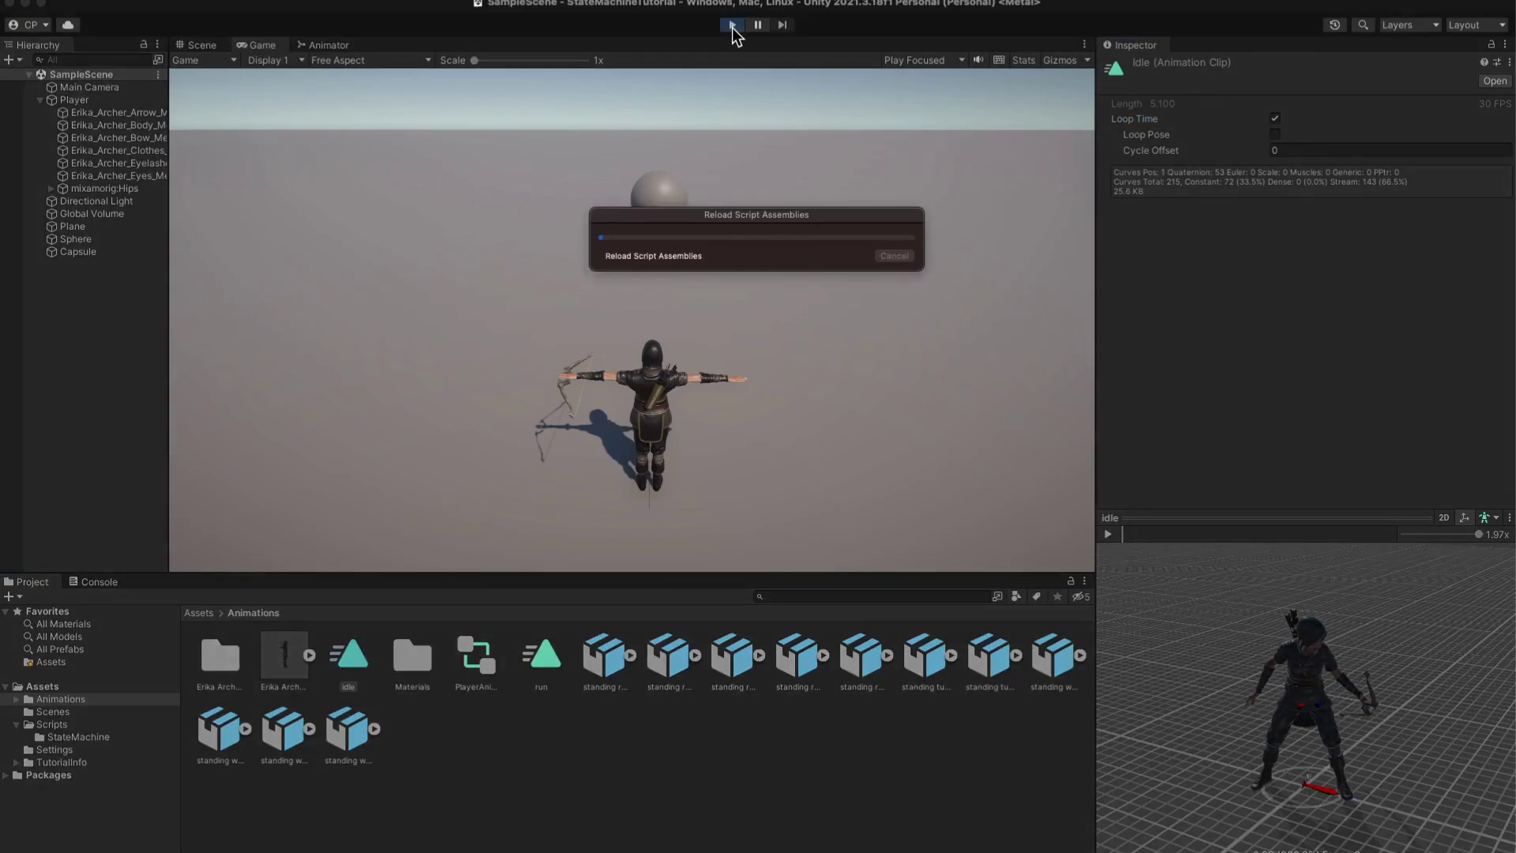
{"action": "key", "text": "w"}
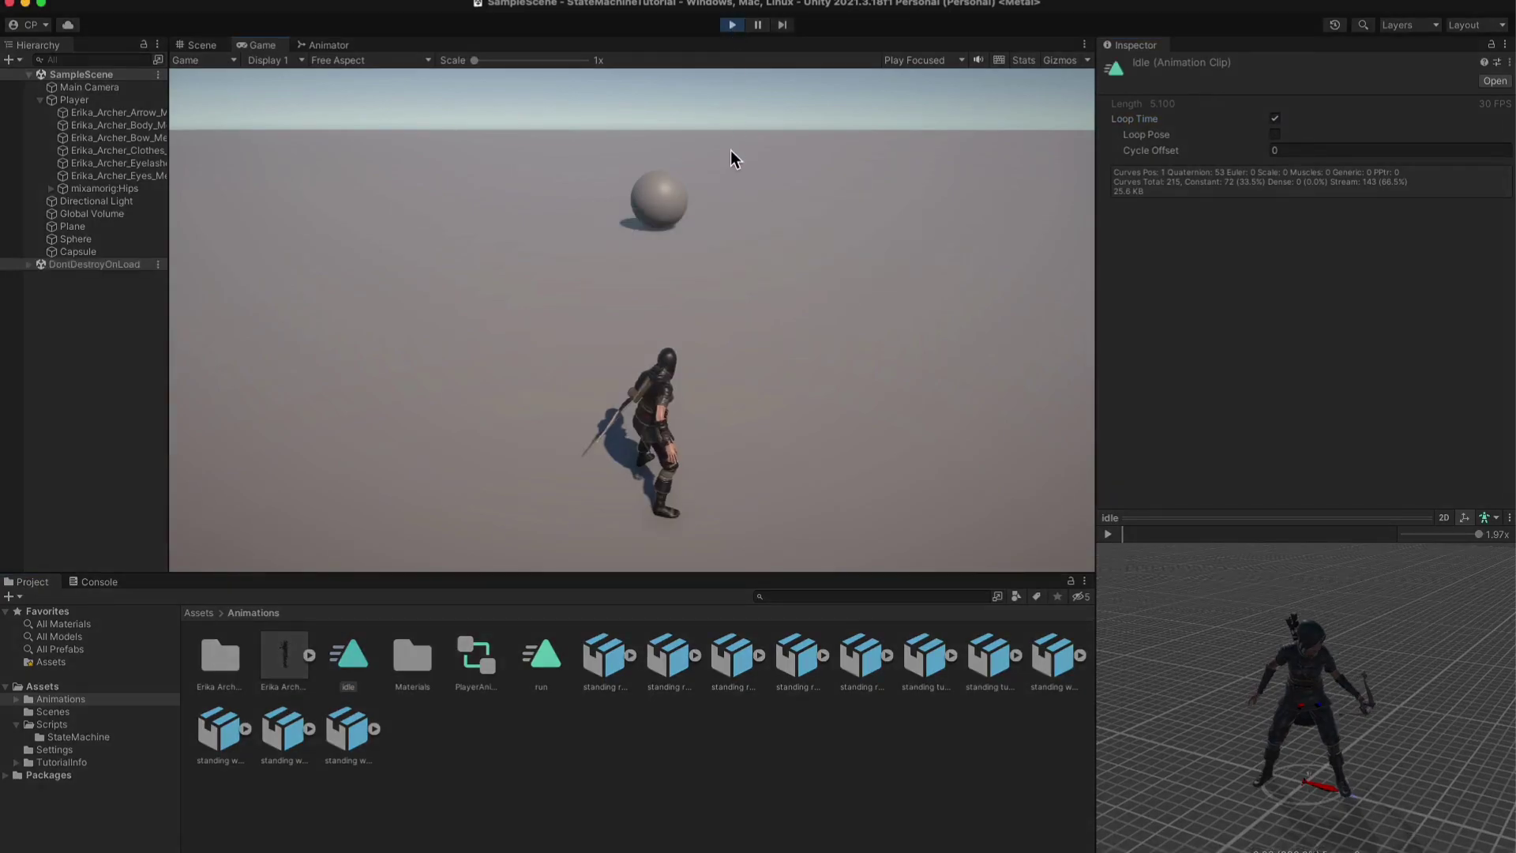
{"action": "key", "text": "d"}
{"action": "key", "text": "a"}
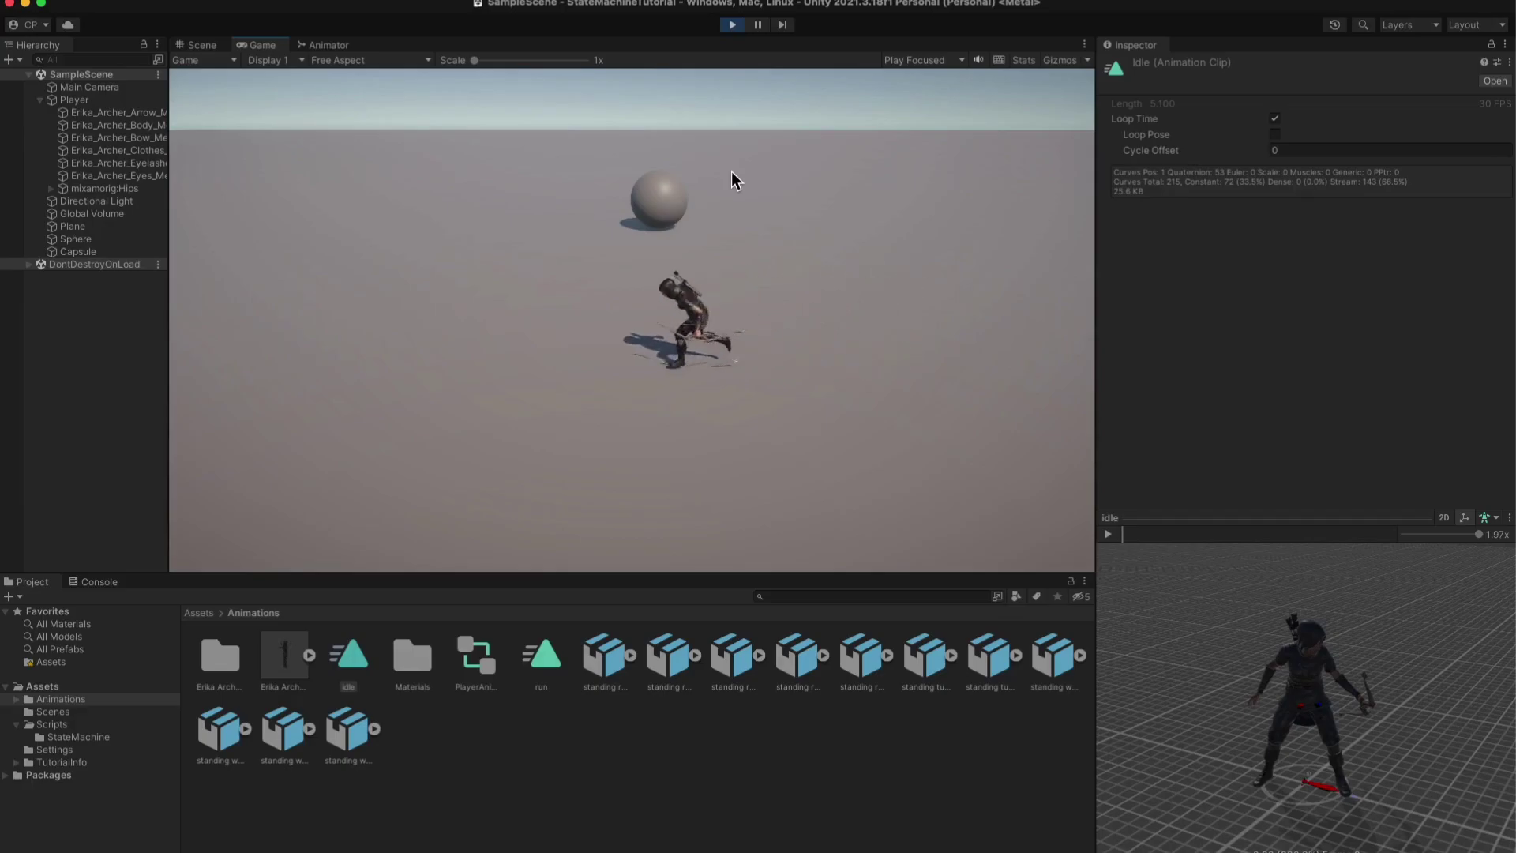
{"action": "key", "text": "w"}
{"action": "key", "text": "a"}
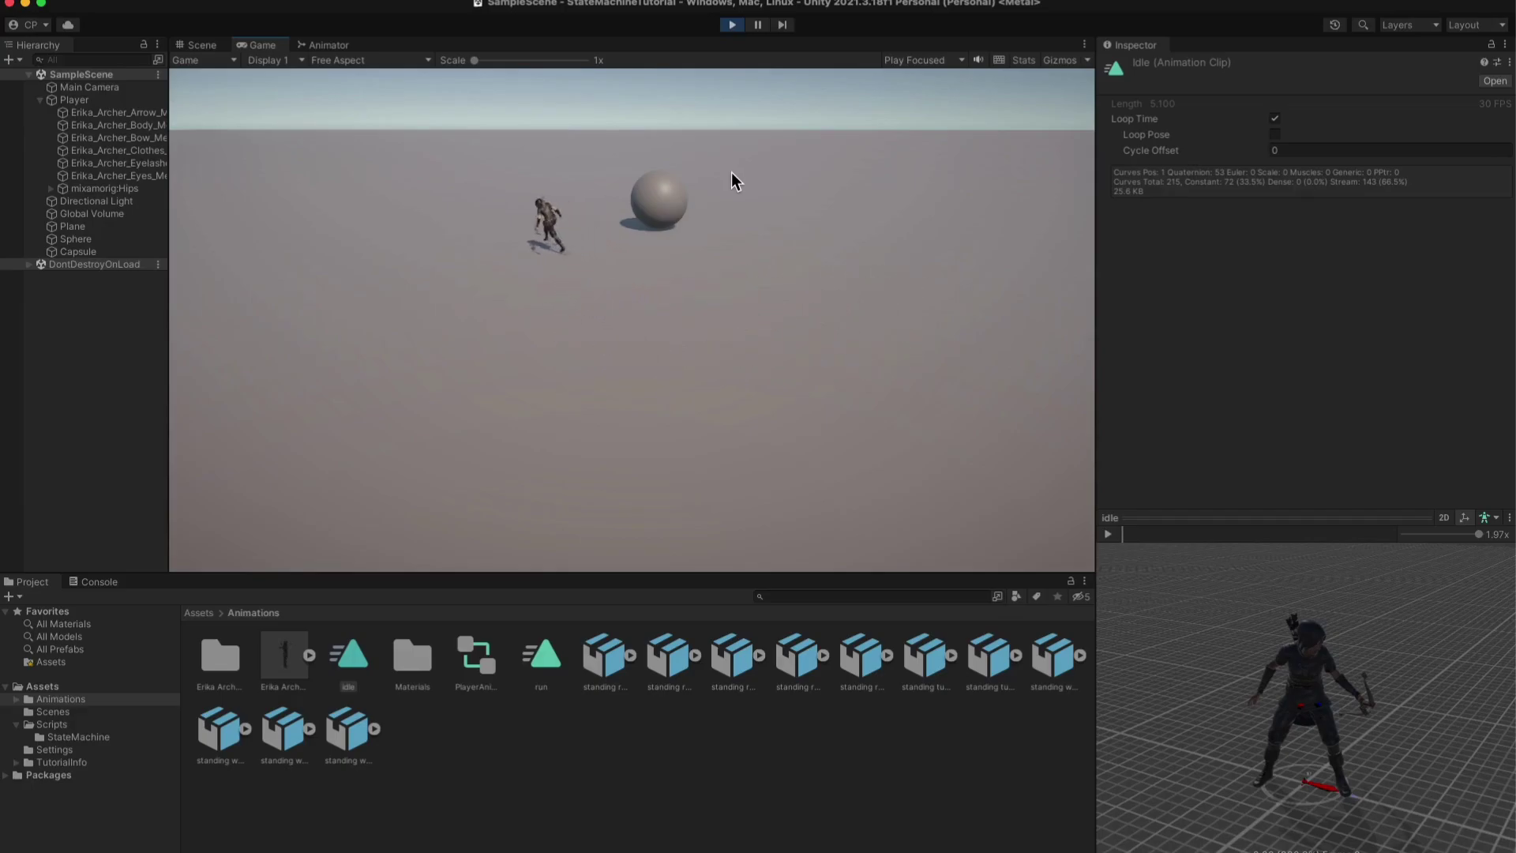
{"action": "key", "text": "d"}
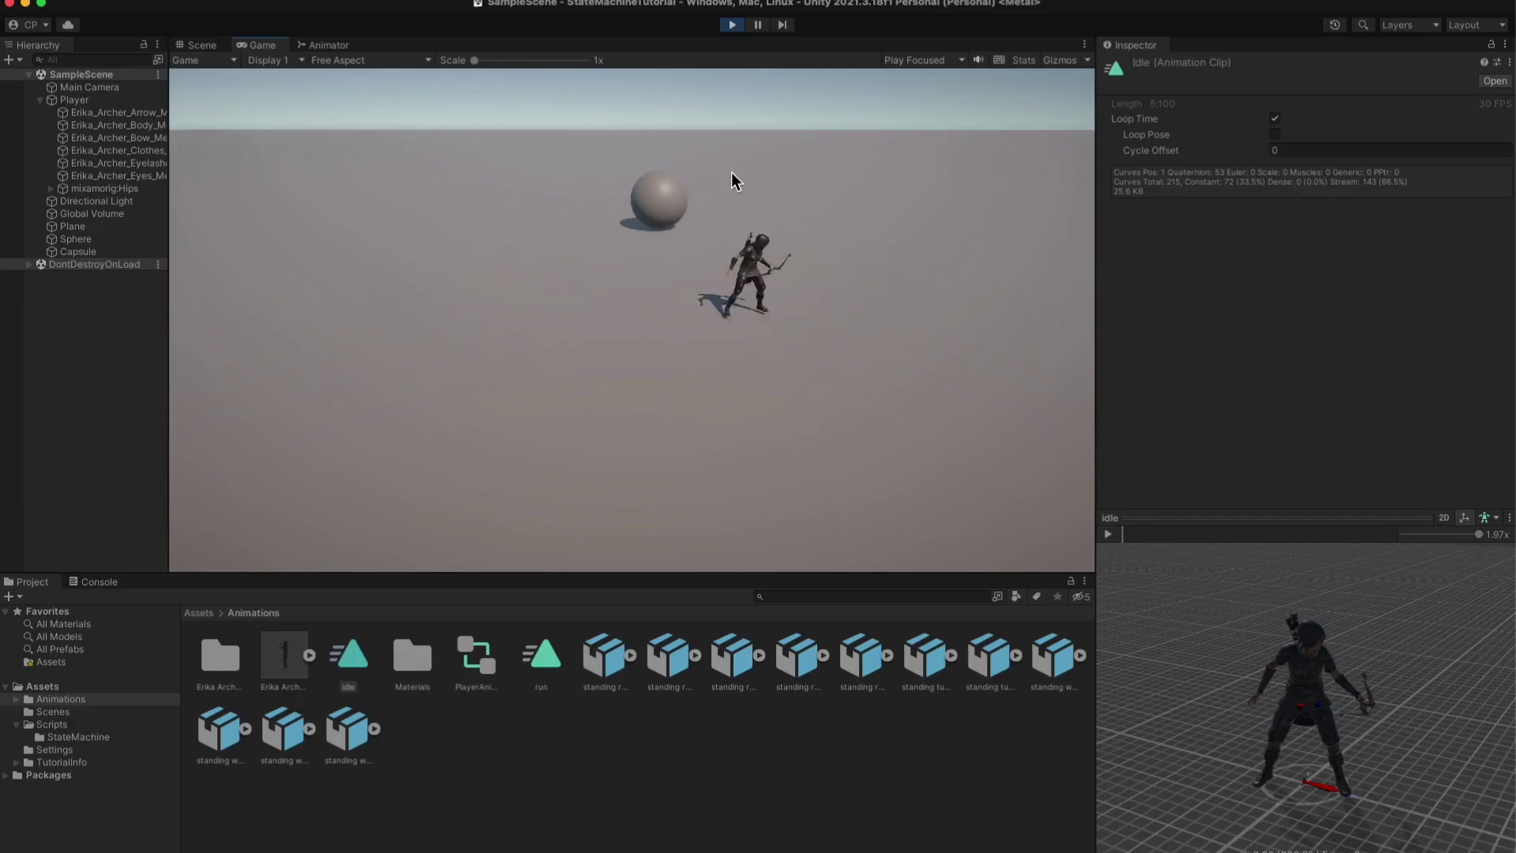
{"action": "key", "text": "s"}
{"action": "key", "text": "a"}
{"action": "key", "text": "d"}
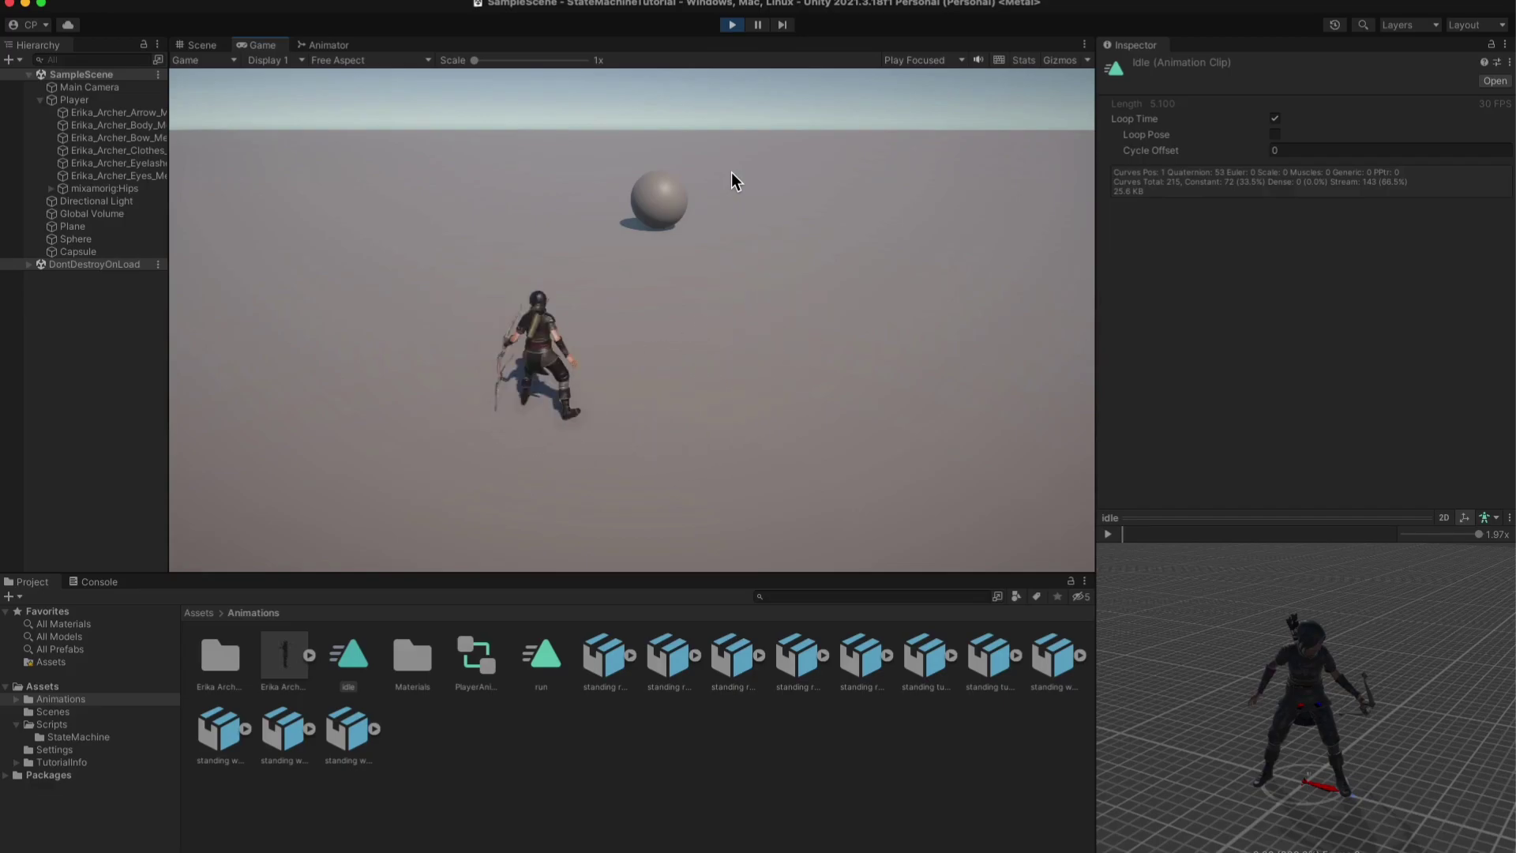
{"action": "key", "text": "w"}
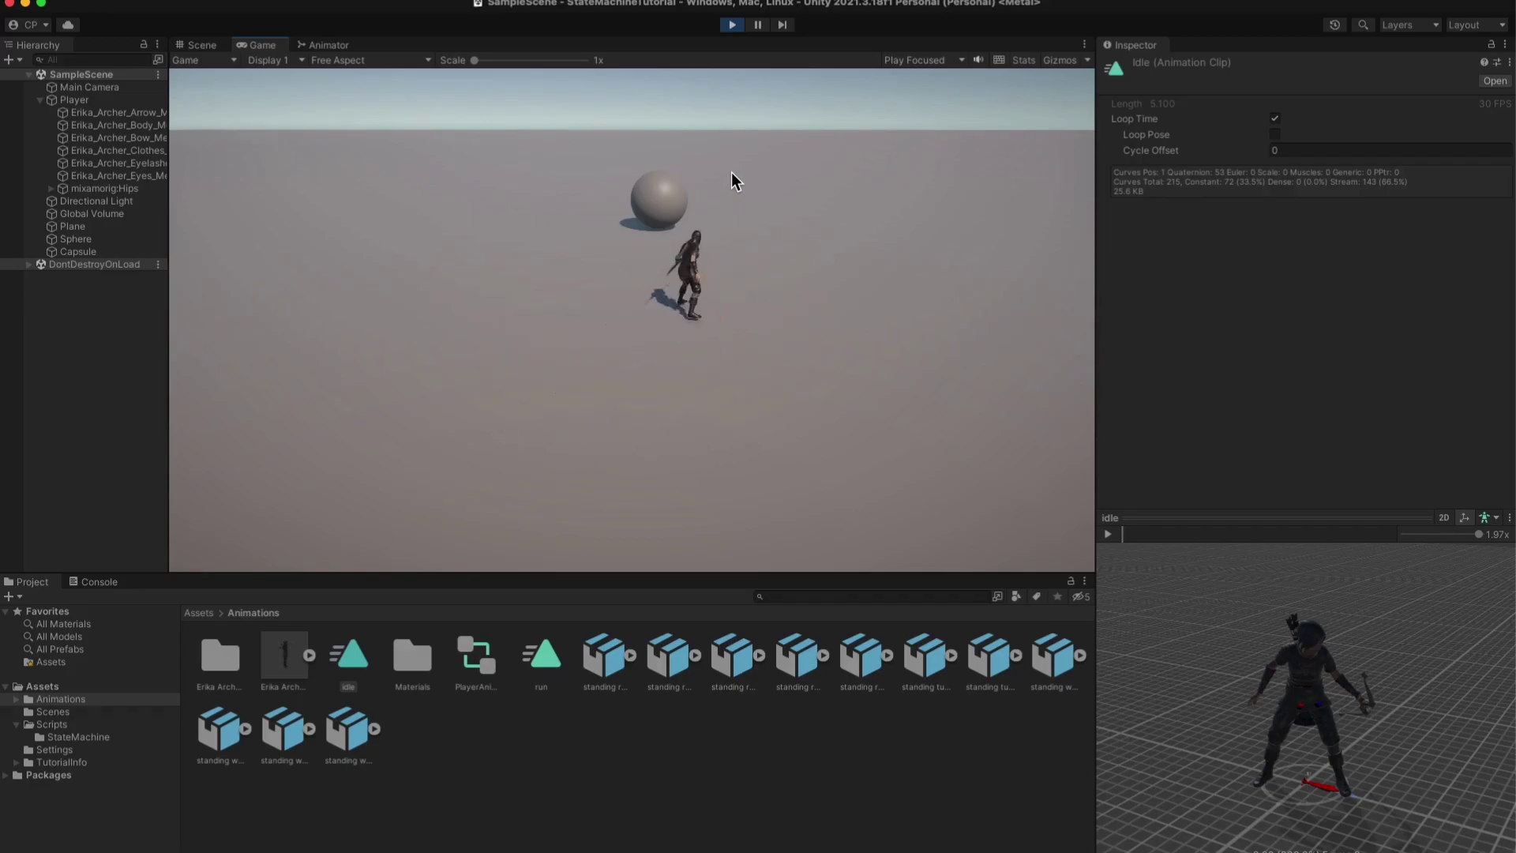
{"action": "key", "text": "a"}
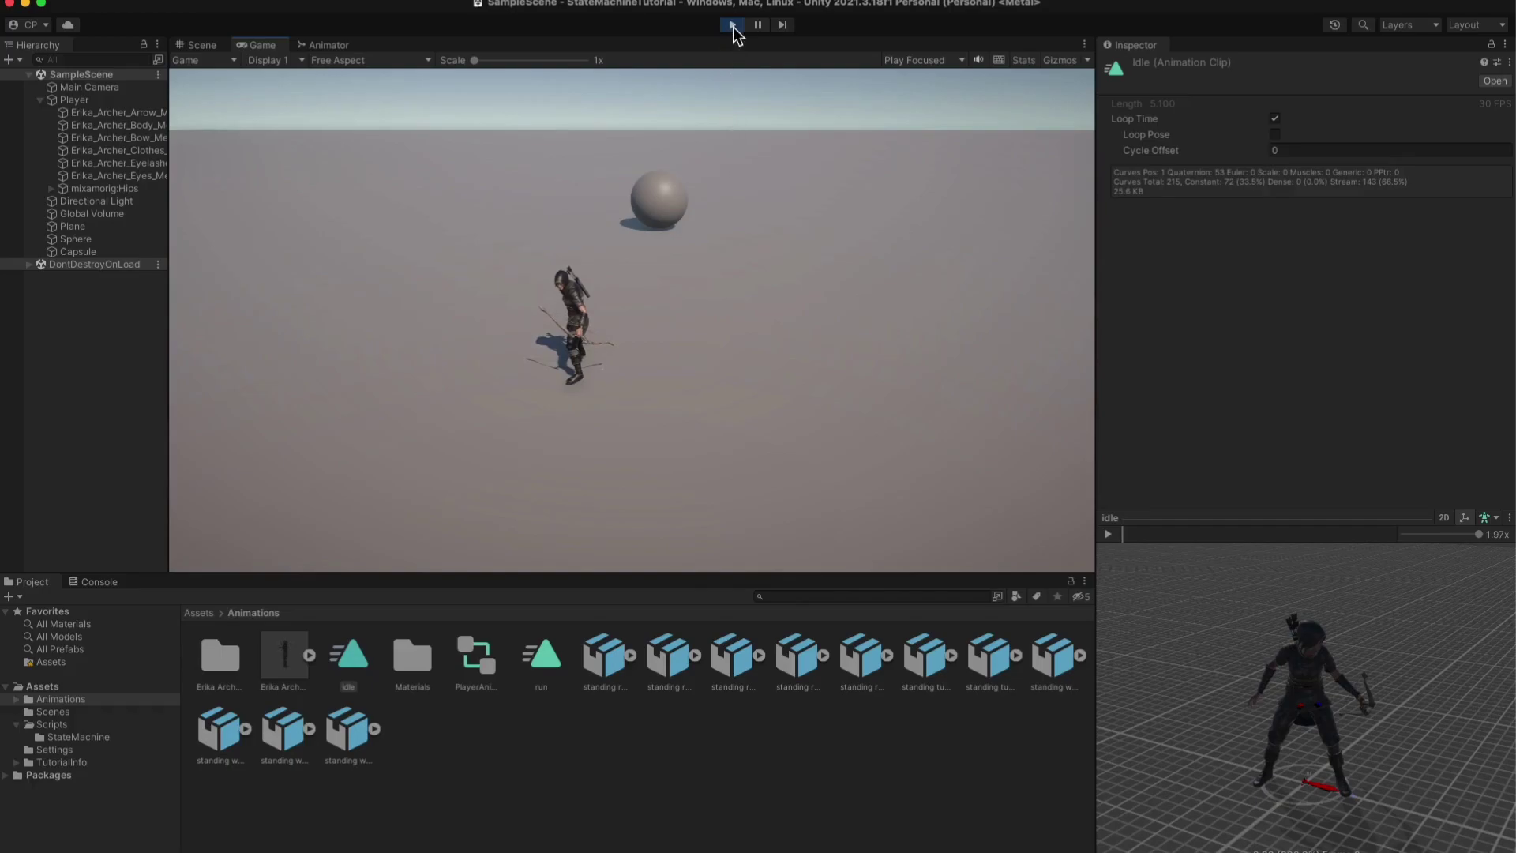